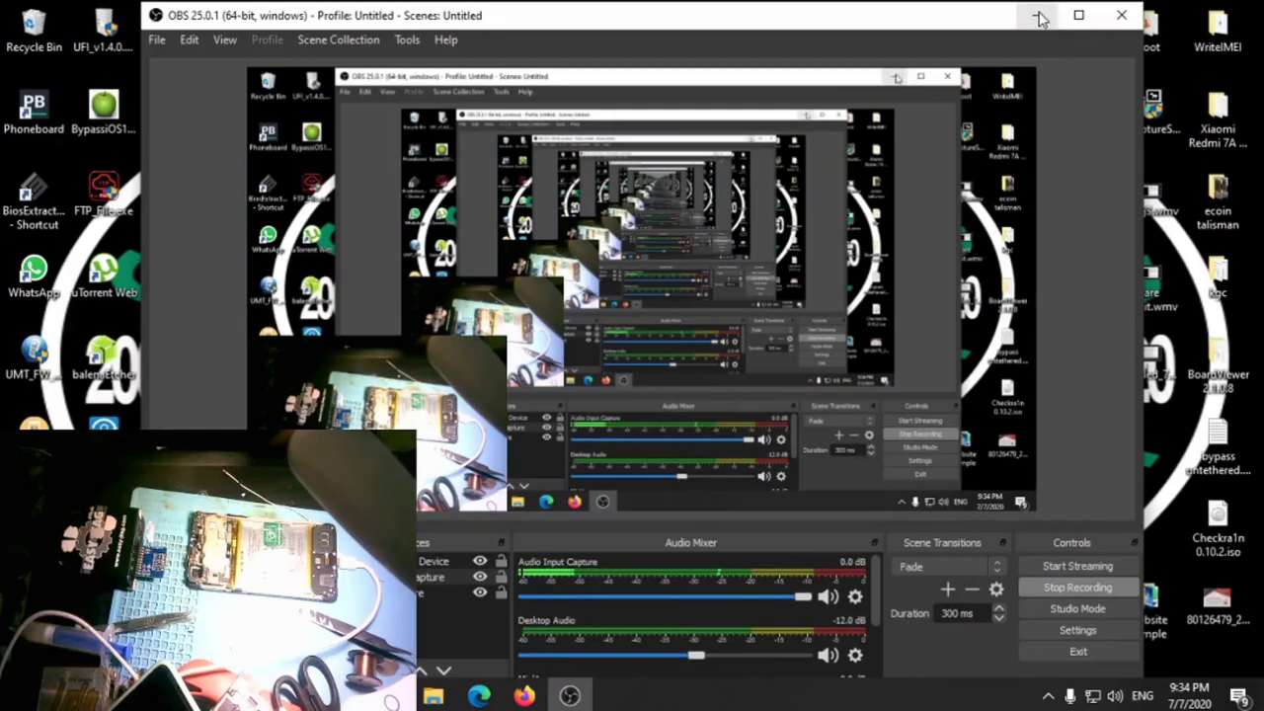
click(1040, 18)
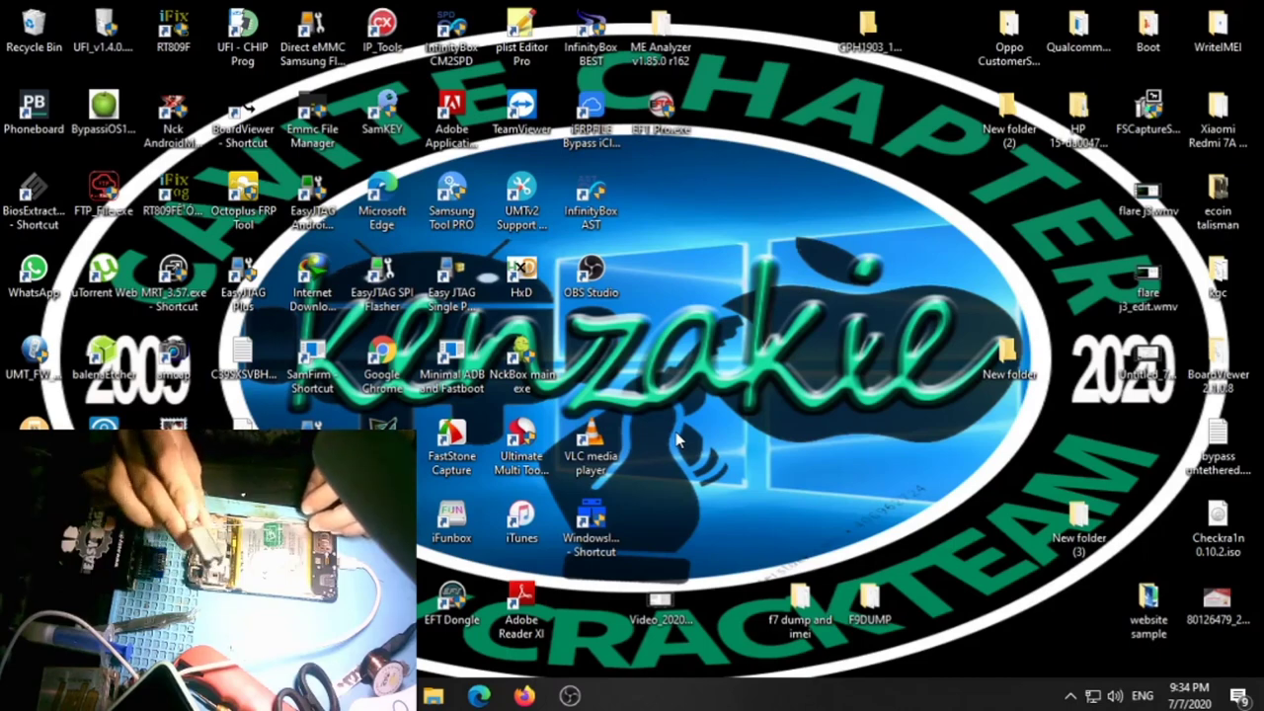
click(569, 693)
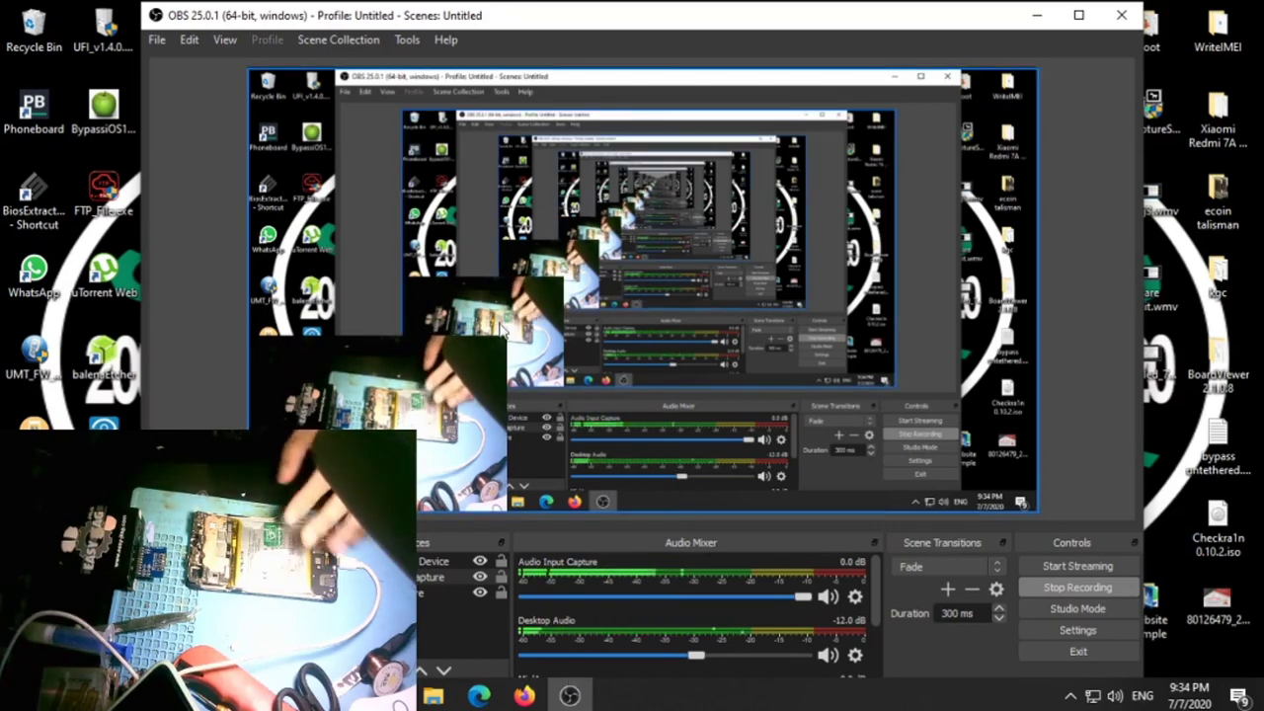
click(1036, 14)
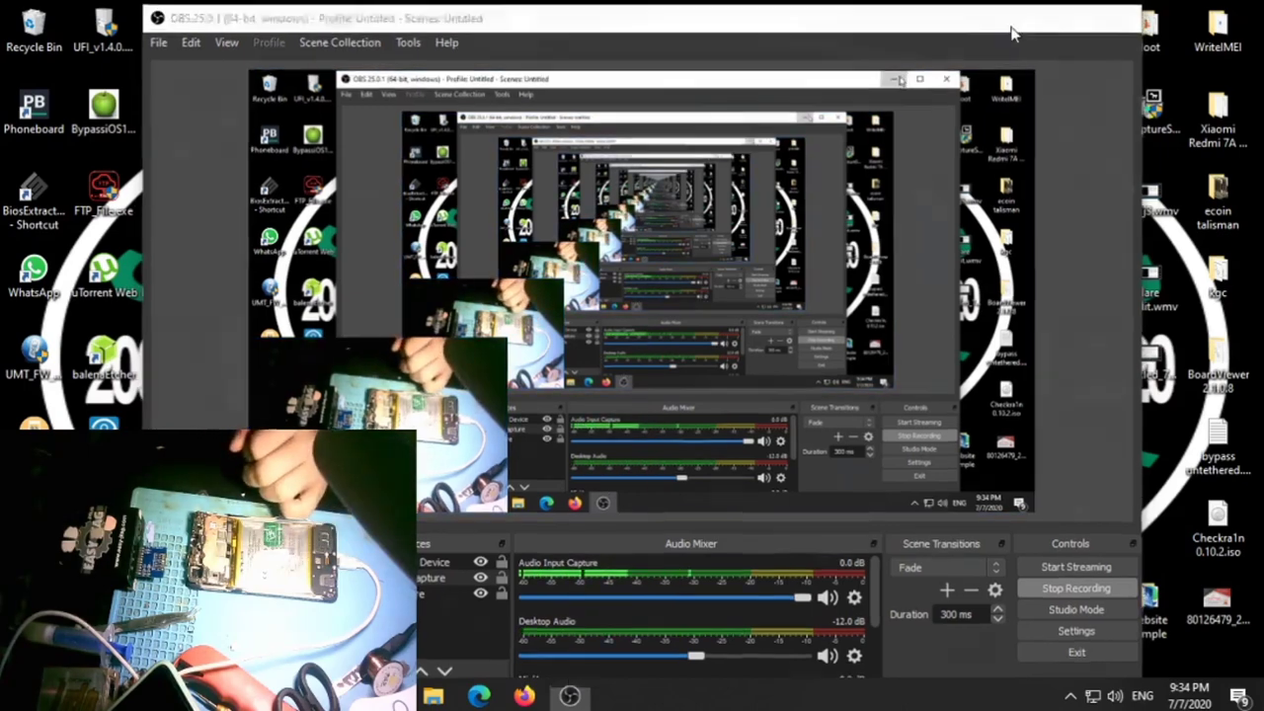
right_click(758, 182)
click(819, 237)
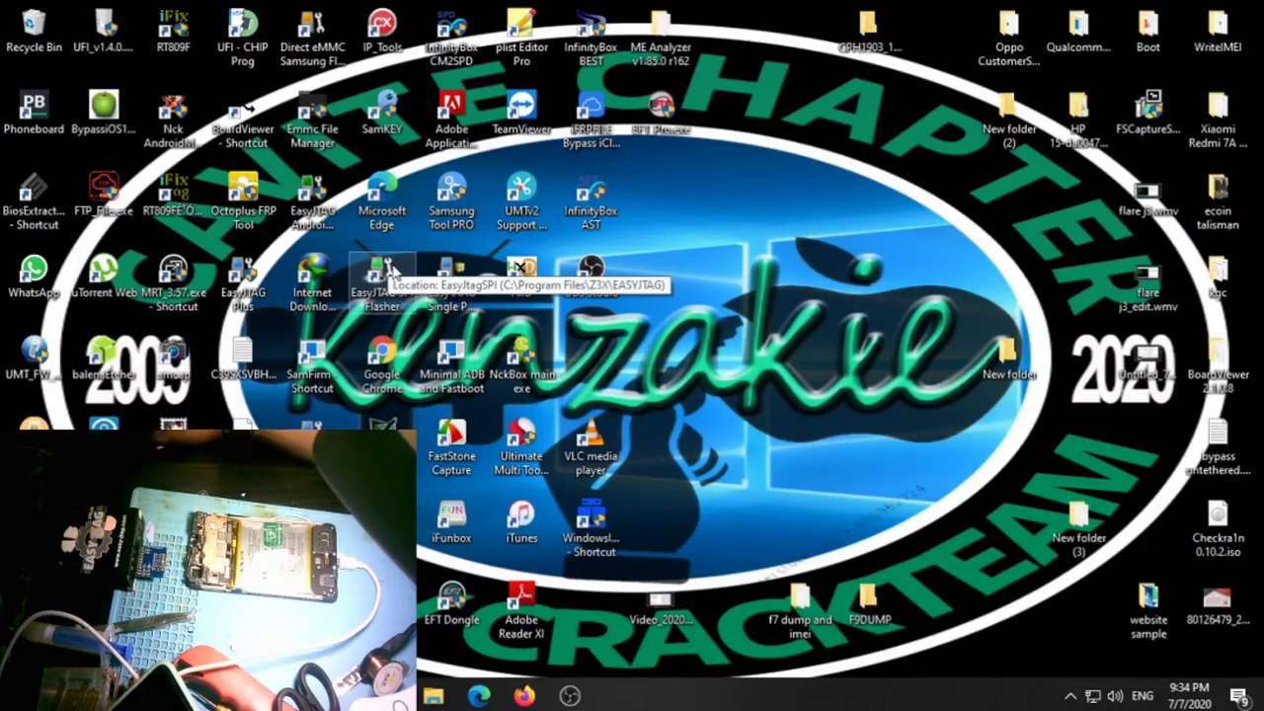
click(569, 696)
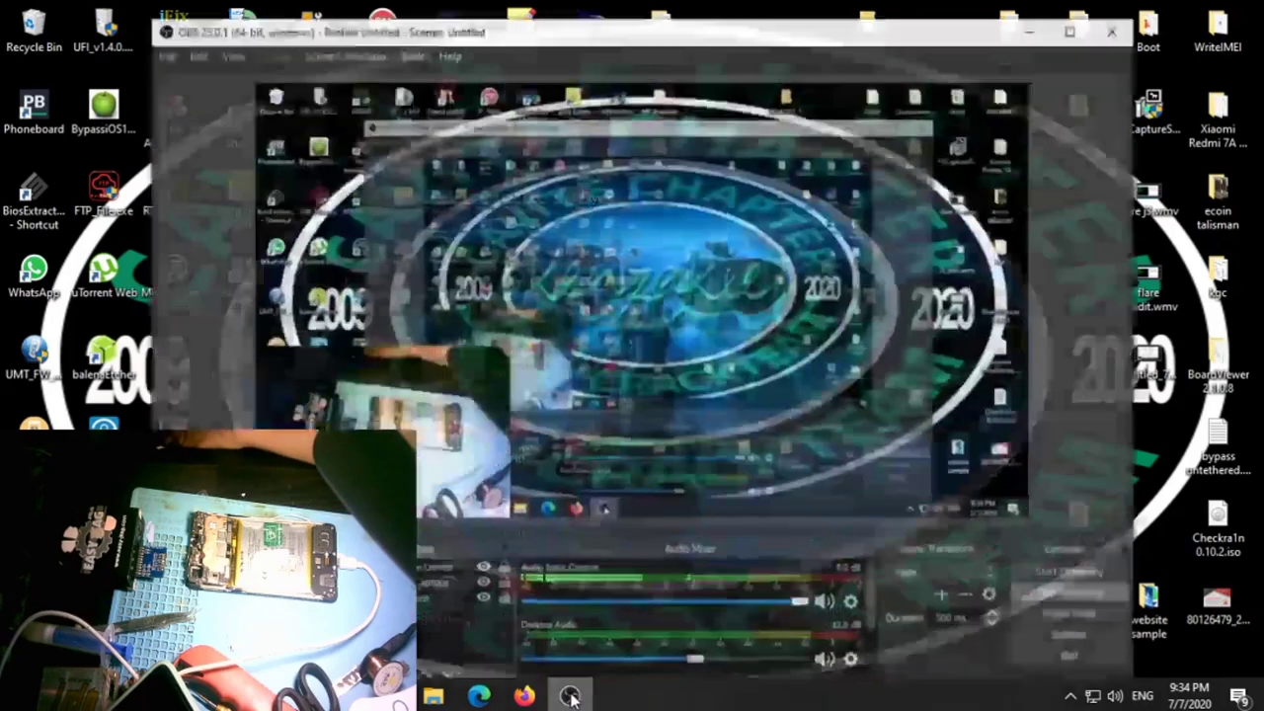
click(571, 697)
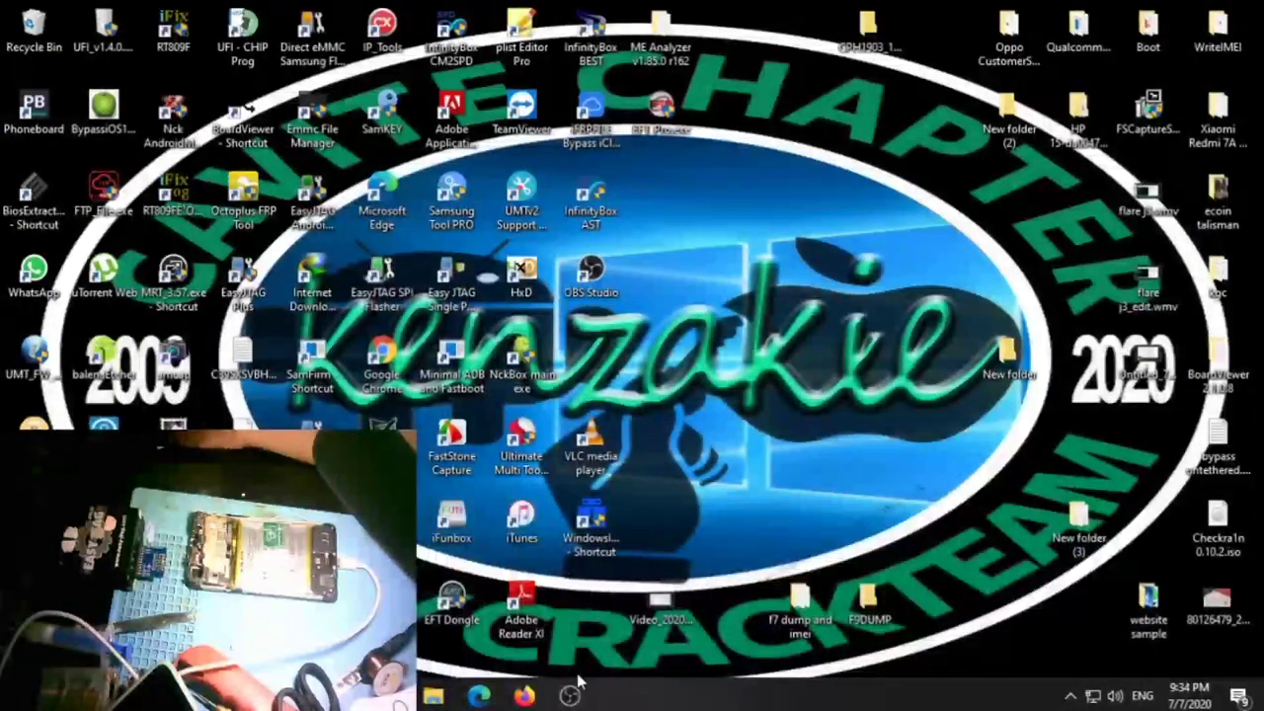
right_click(766, 234)
click(780, 272)
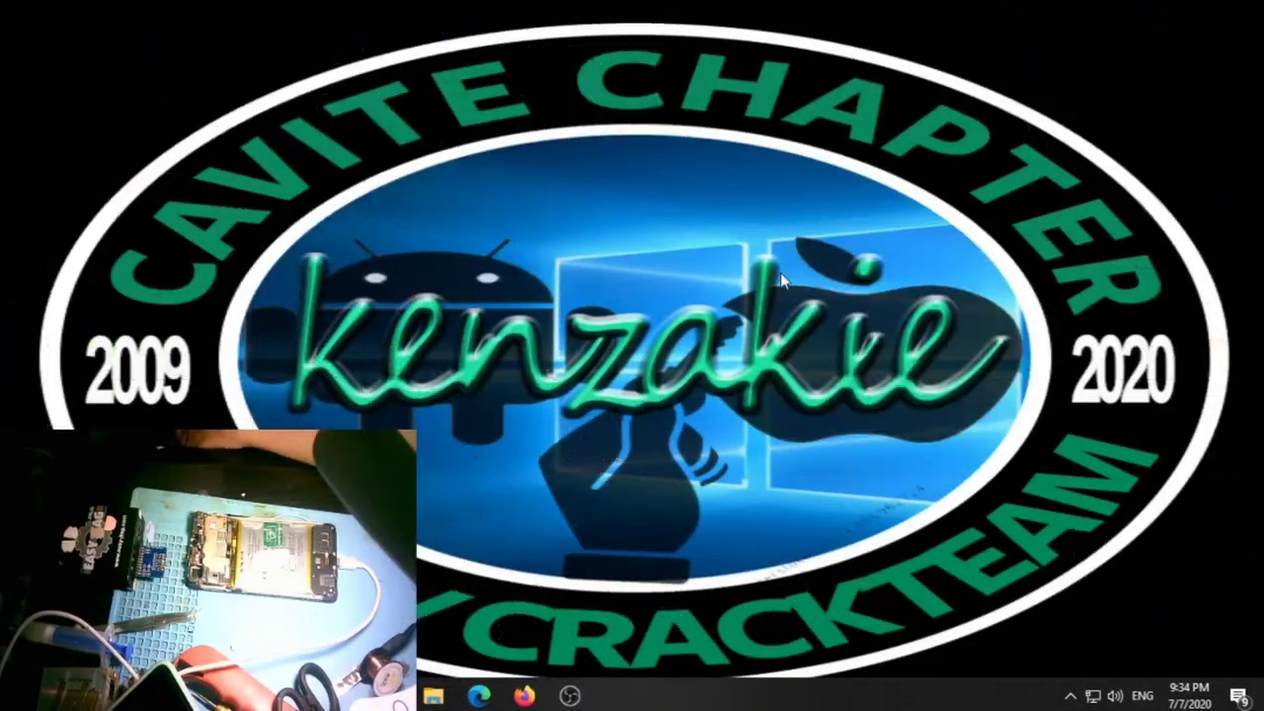
right_click(802, 197)
click(847, 259)
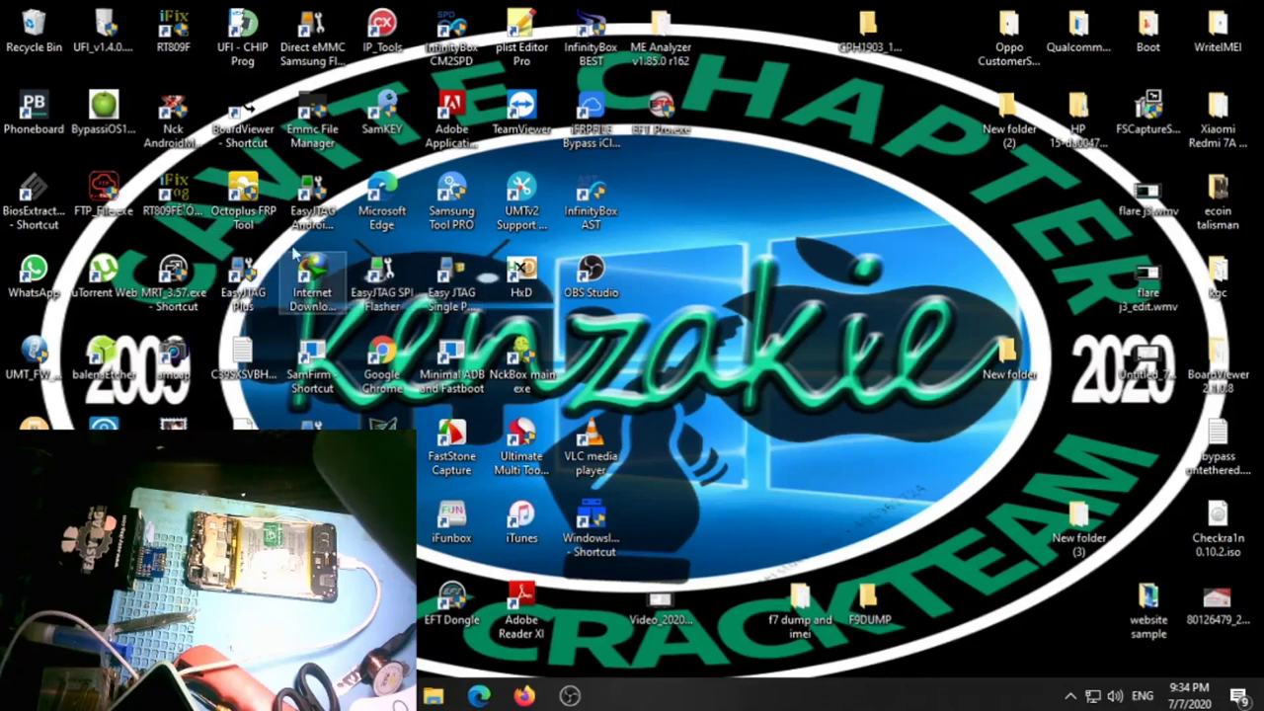
Step: Launch the EasyJTAG Plus eMMC tool from the desktop
double_click(244, 274)
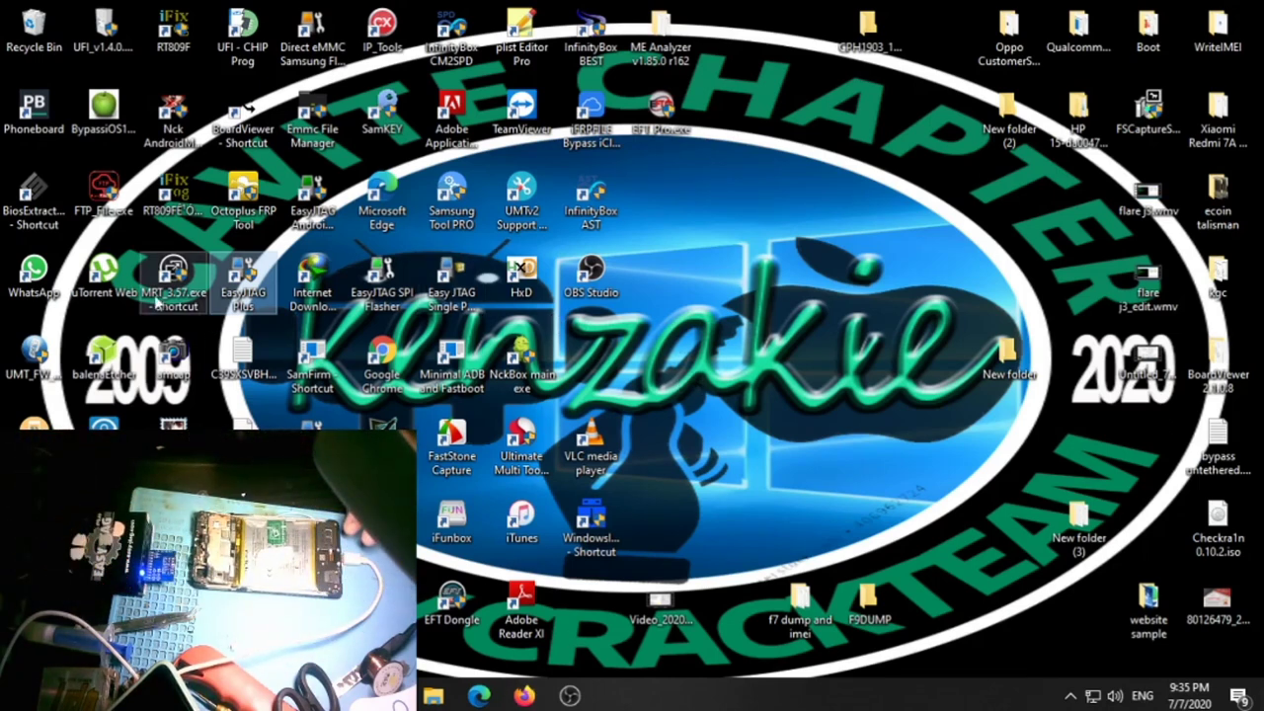
double_click(249, 278)
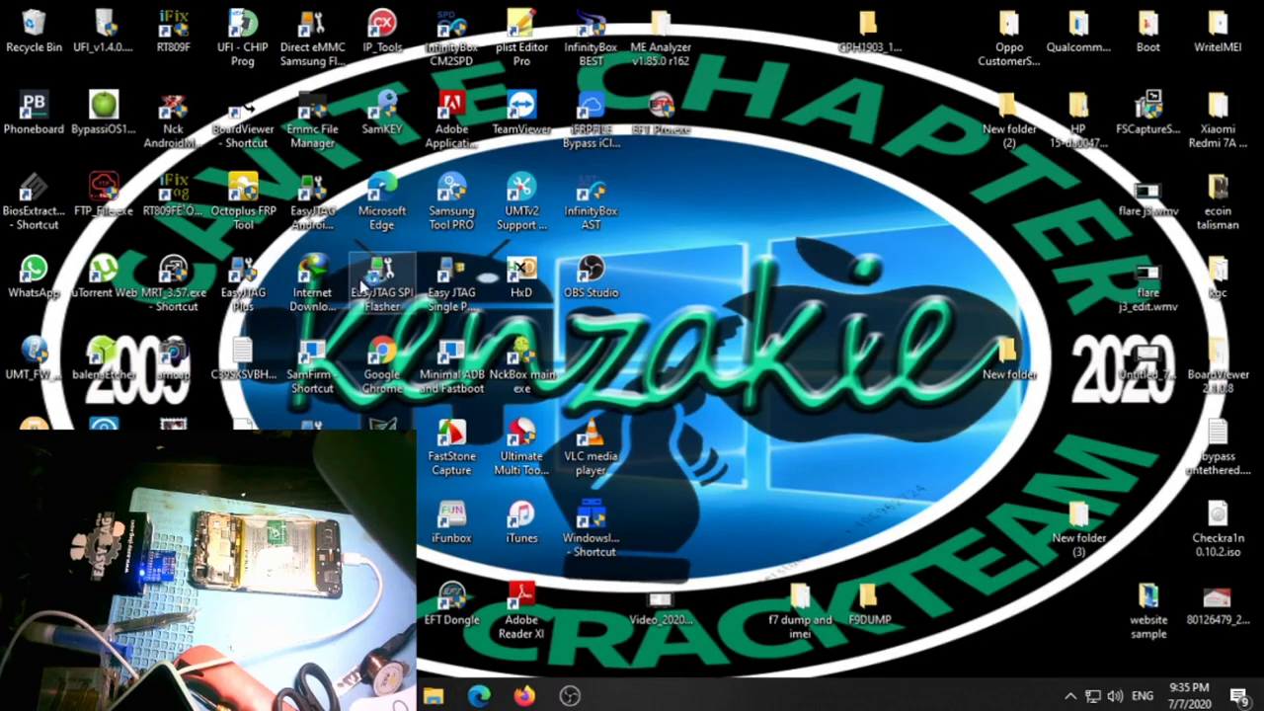
right_click(862, 145)
click(931, 203)
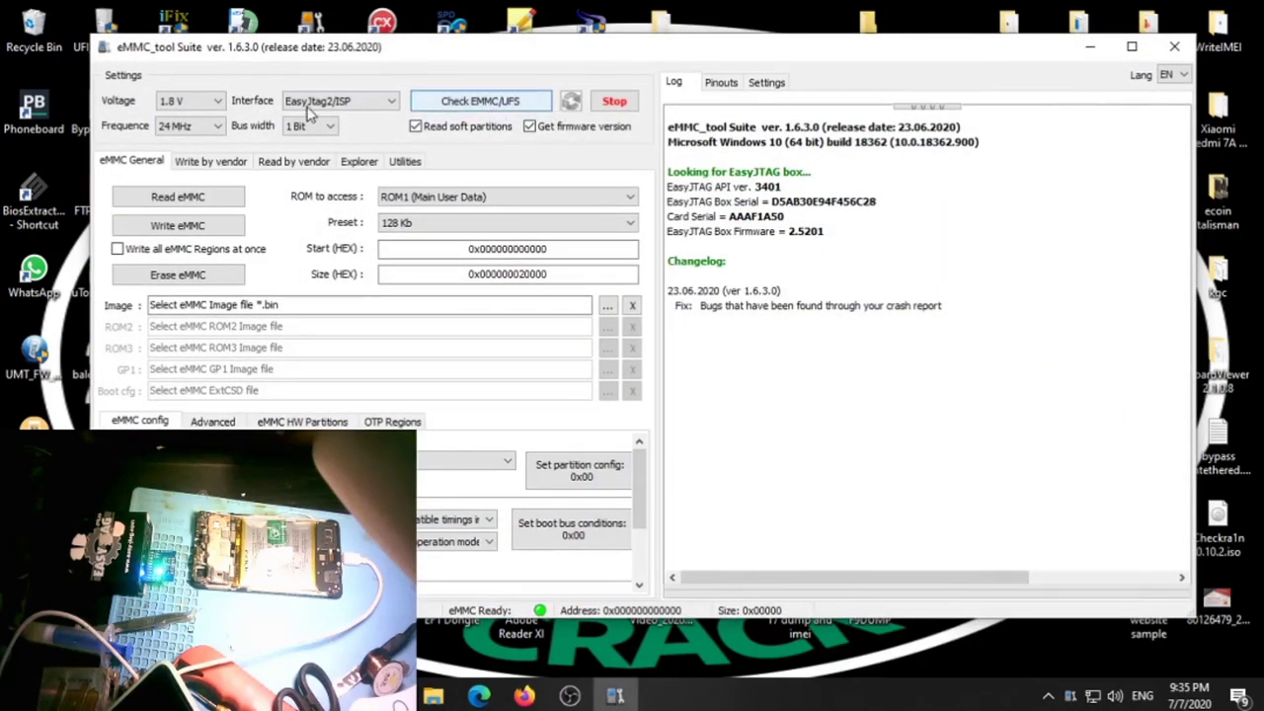
Step: Set the voltage to 2.8 V and check the phone's eMMC over the EasyJtag2/ISP interface, repeating until the chip responds
click(188, 100)
click(178, 134)
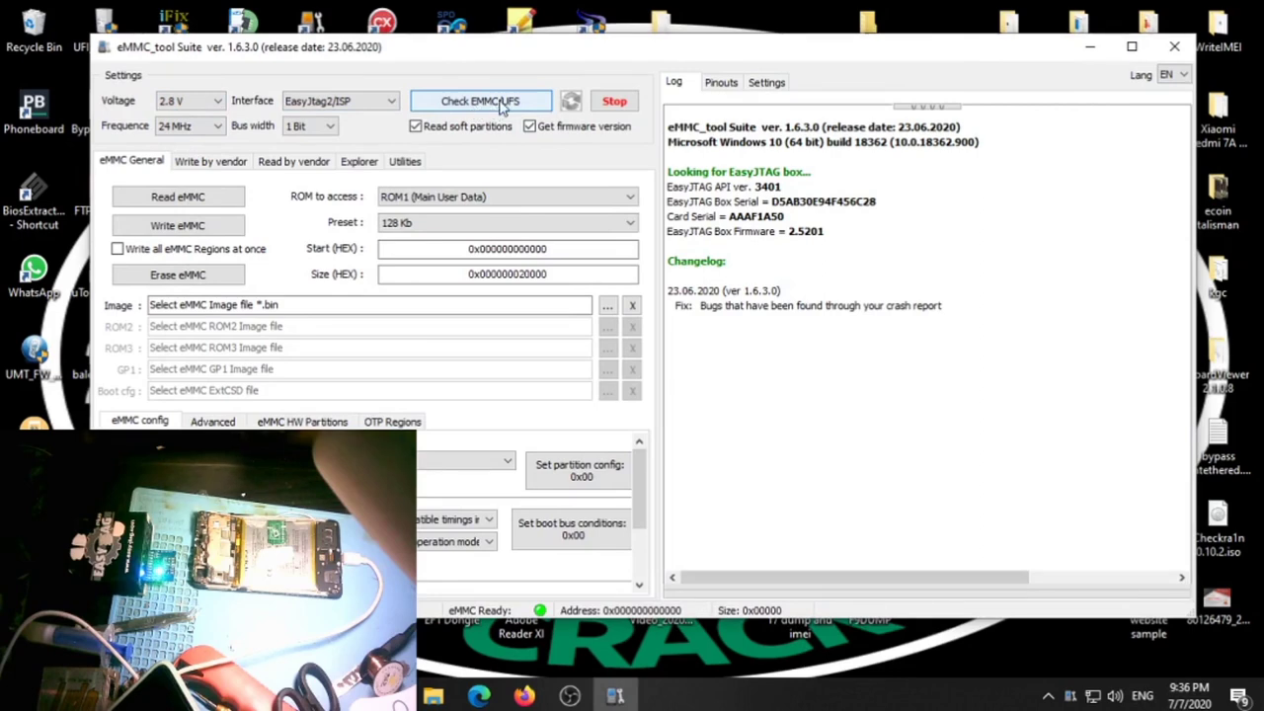
click(501, 103)
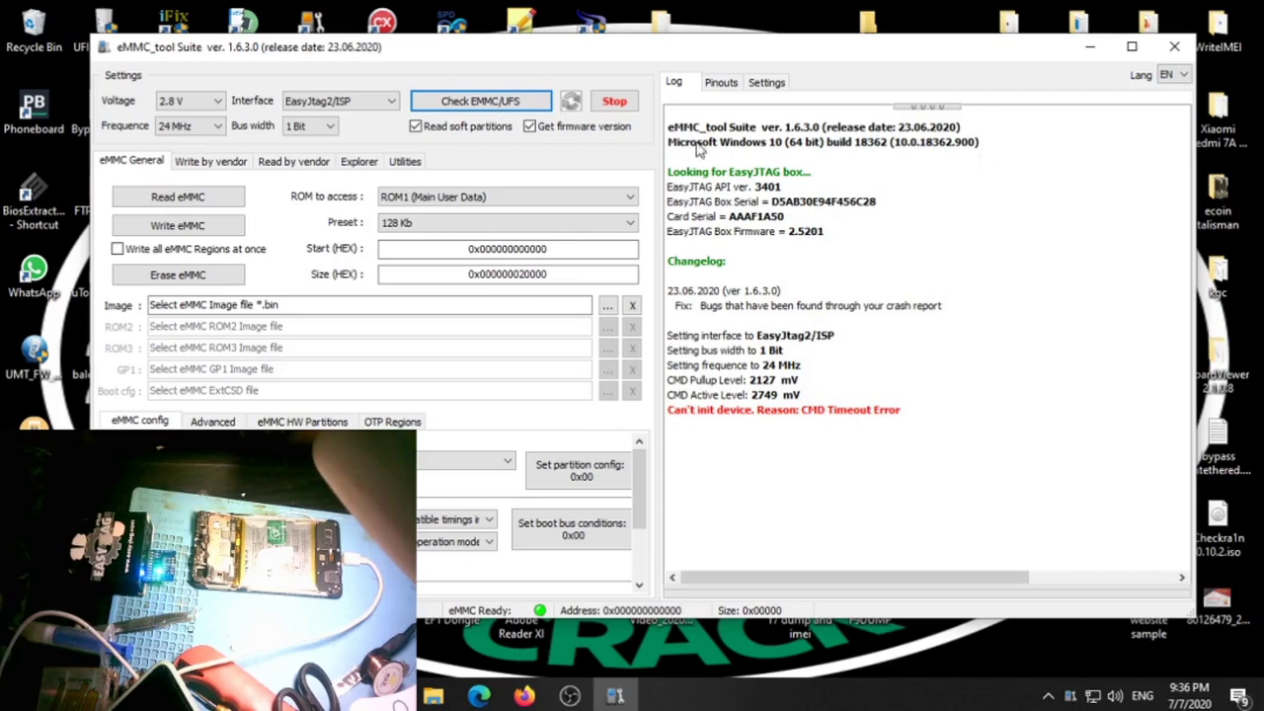
click(459, 107)
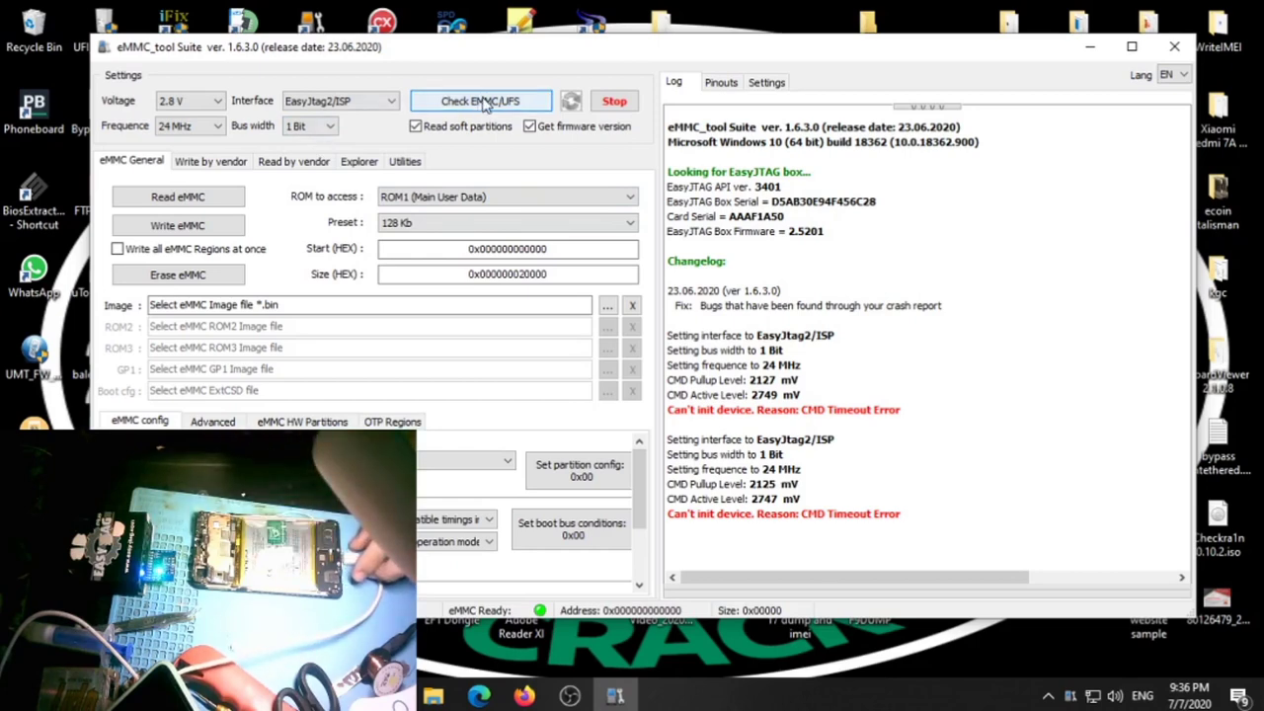
click(483, 102)
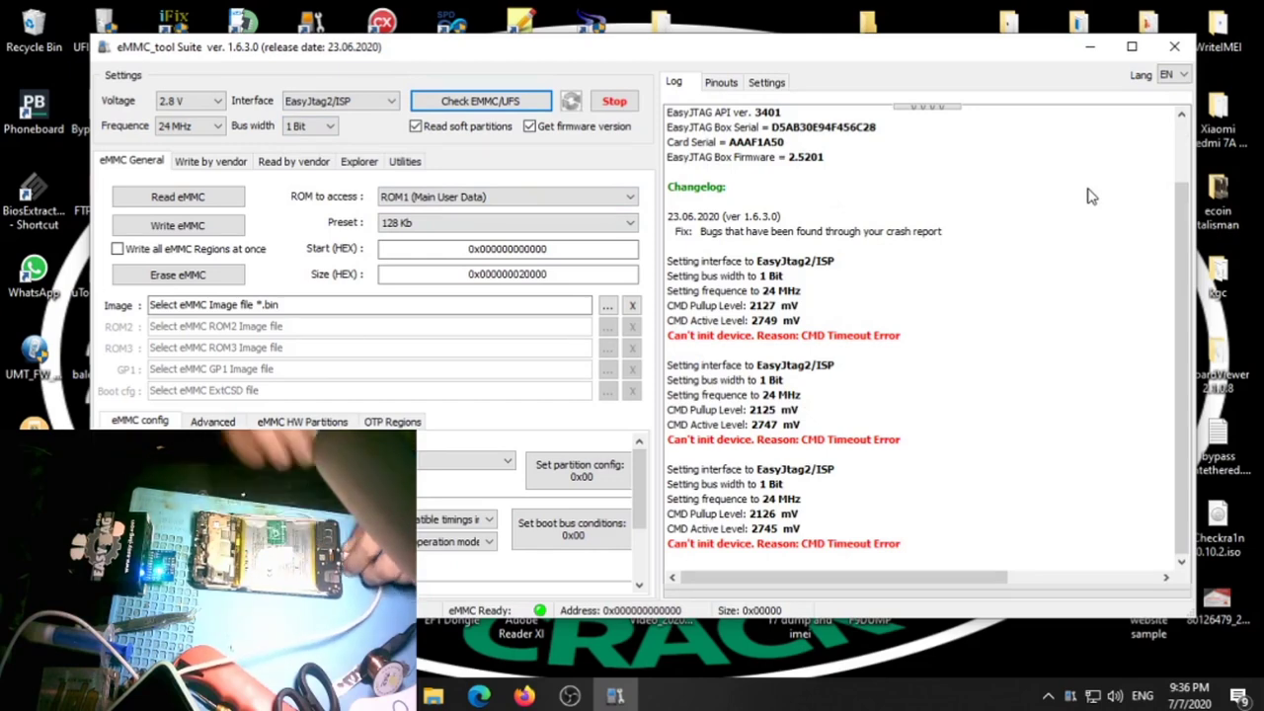
click(486, 105)
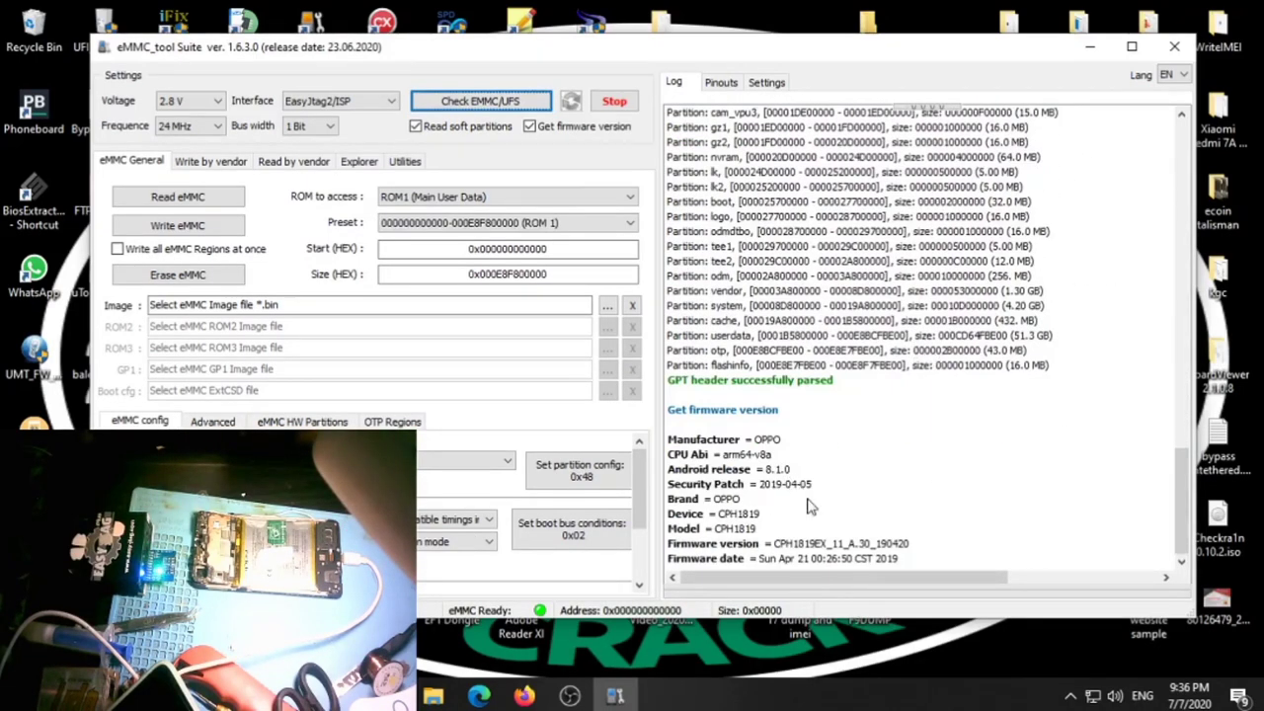
Step: Examine the log's firmware details, soft partition list and extended CSD information for the connected phone
click(715, 415)
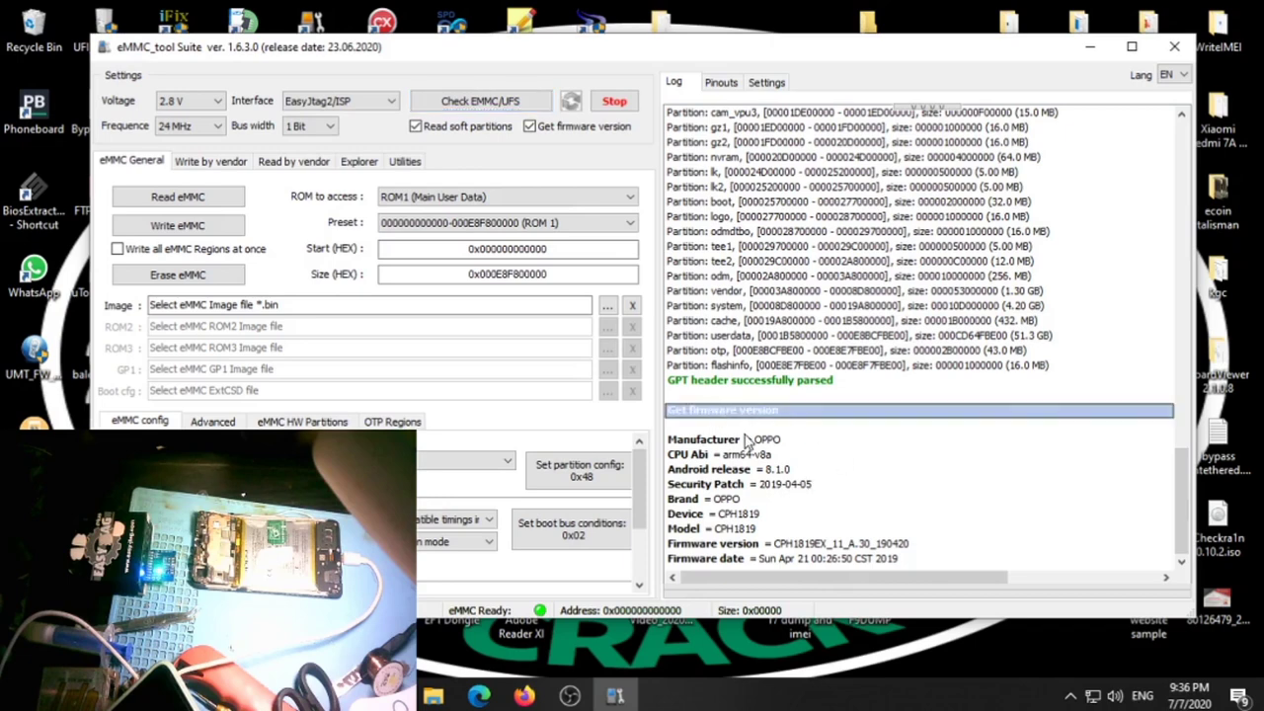
drag(748, 441, 797, 561)
click(857, 295)
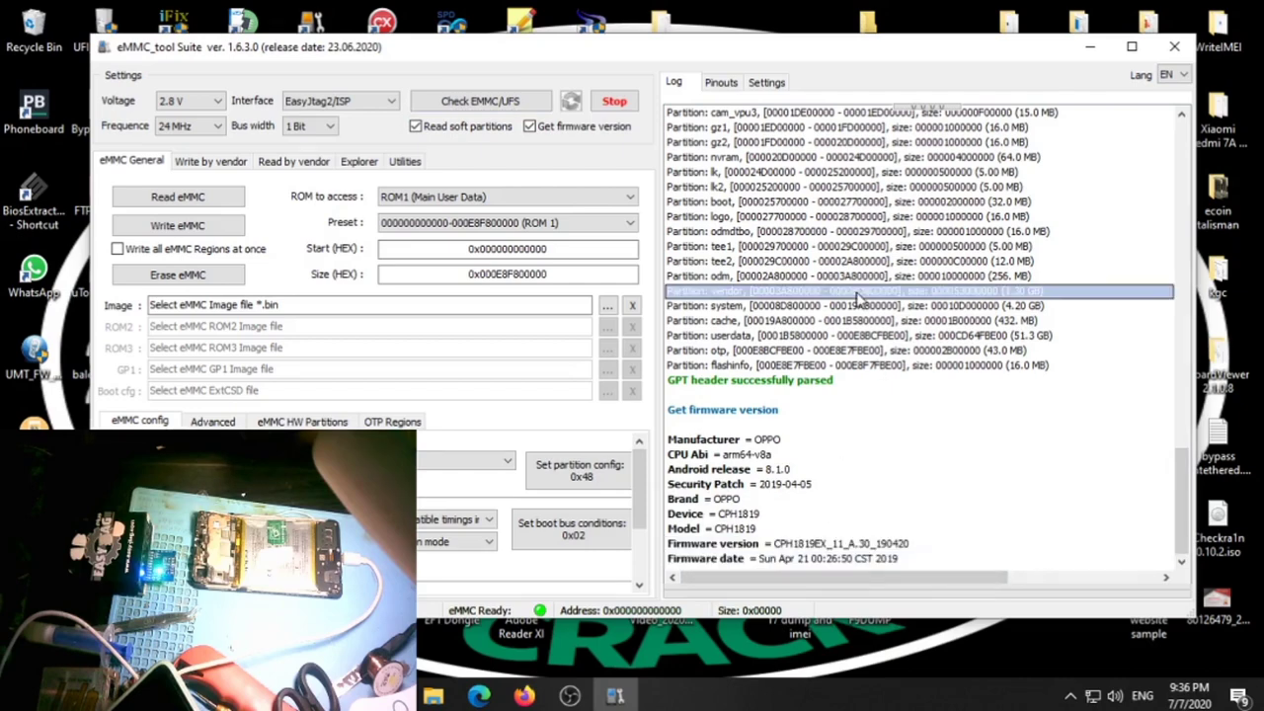
drag(838, 355, 874, 225)
scroll(889, 217, up, 8)
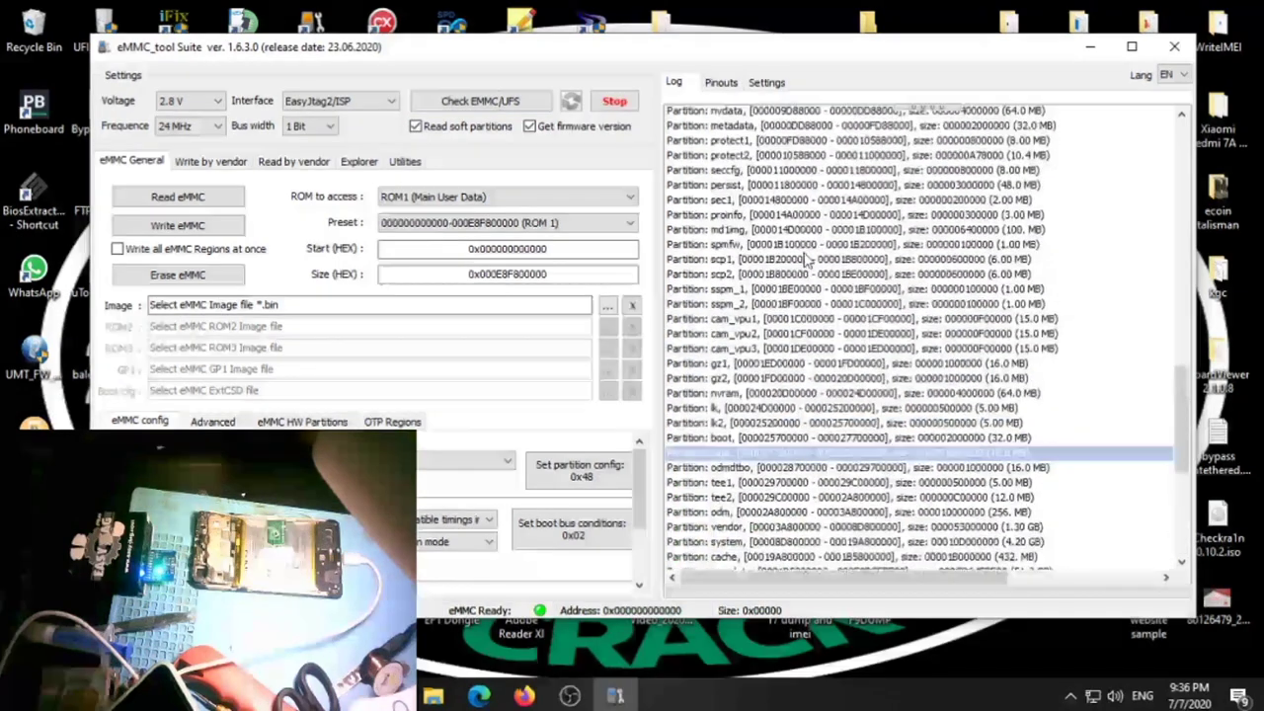
click(869, 231)
scroll(869, 296, up, 7)
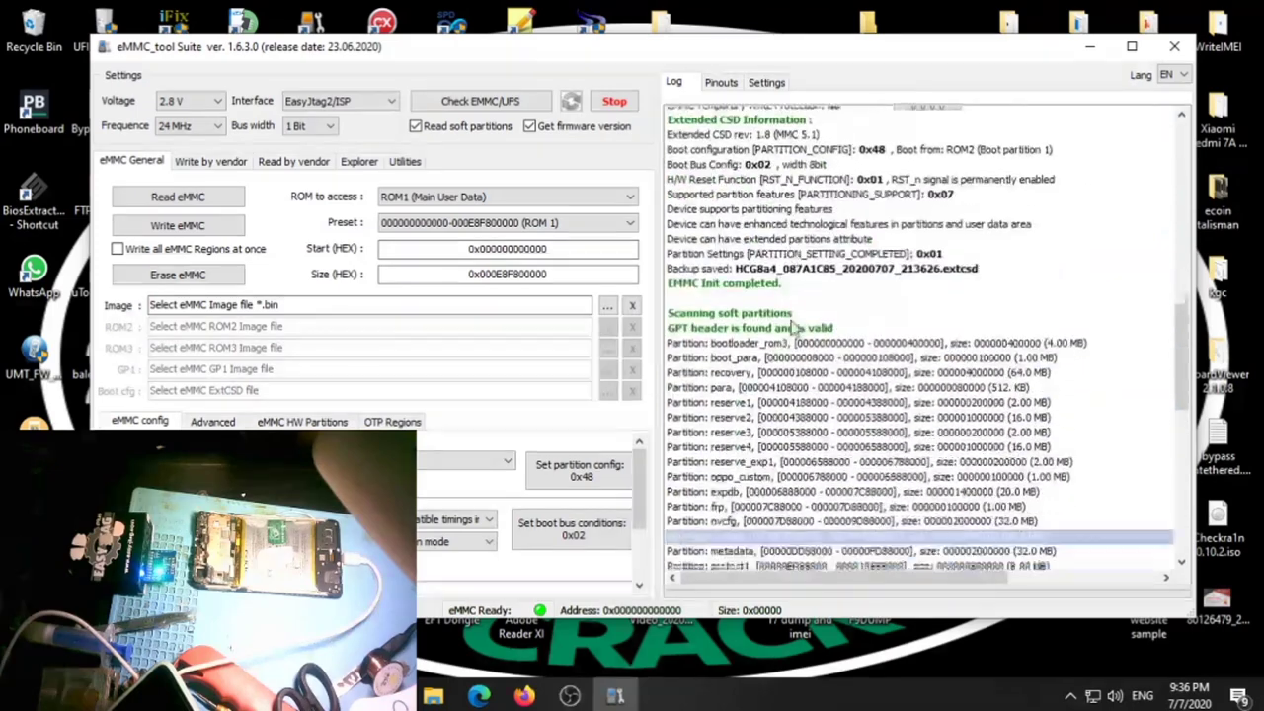
scroll(825, 268, down, 3)
drag(1128, 225, 954, 388)
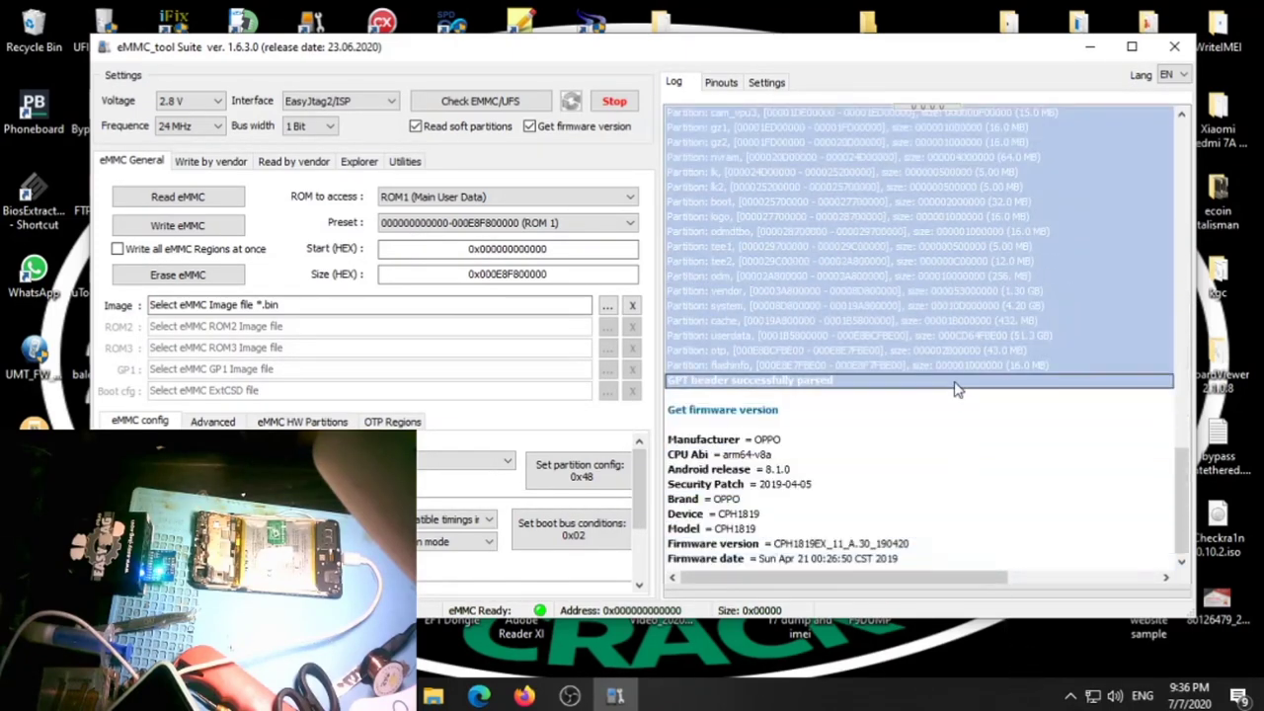
drag(955, 461, 963, 440)
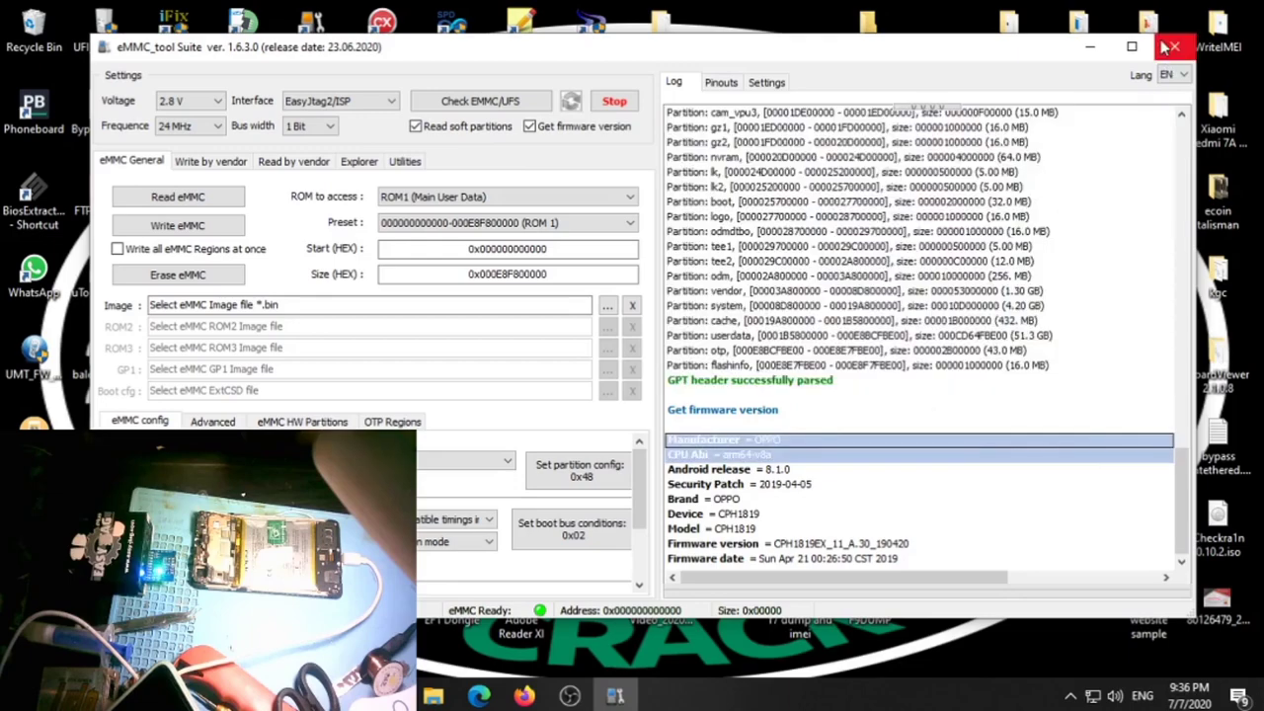
Step: Close the eMMC tool and launch the Z3X EasyJtag Box JTAG Classic Suite
click(1169, 47)
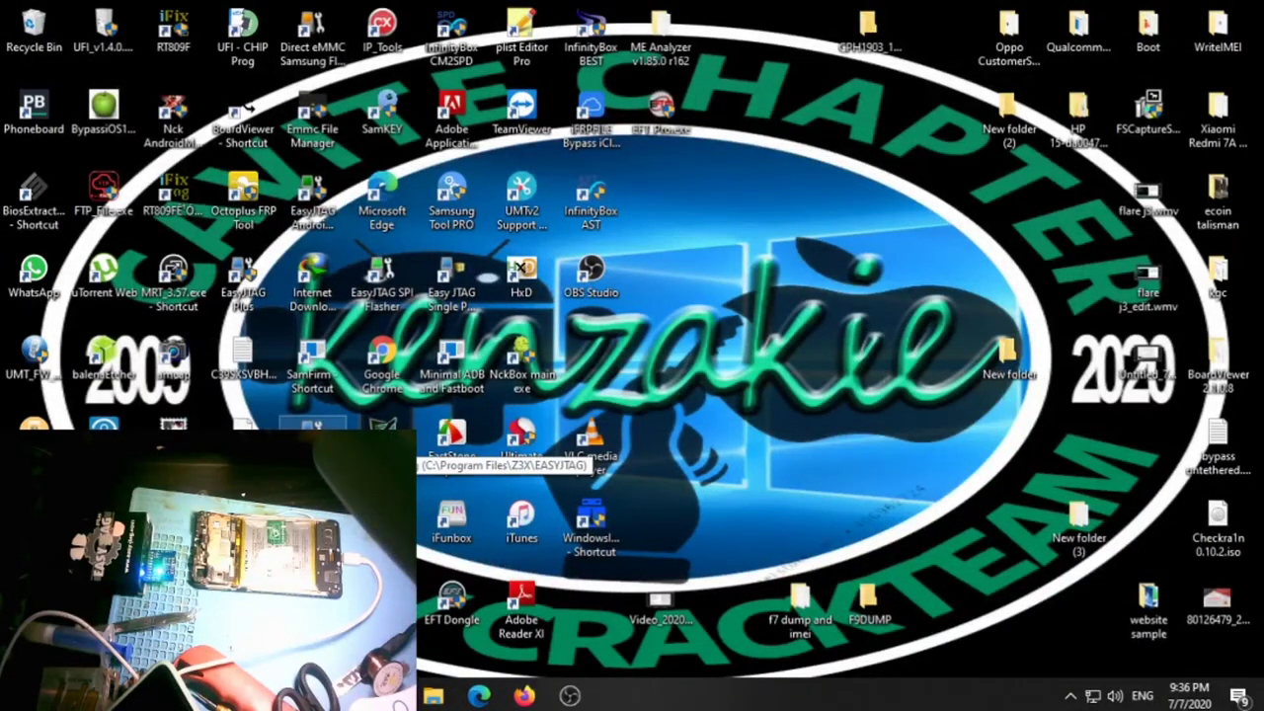
click(570, 696)
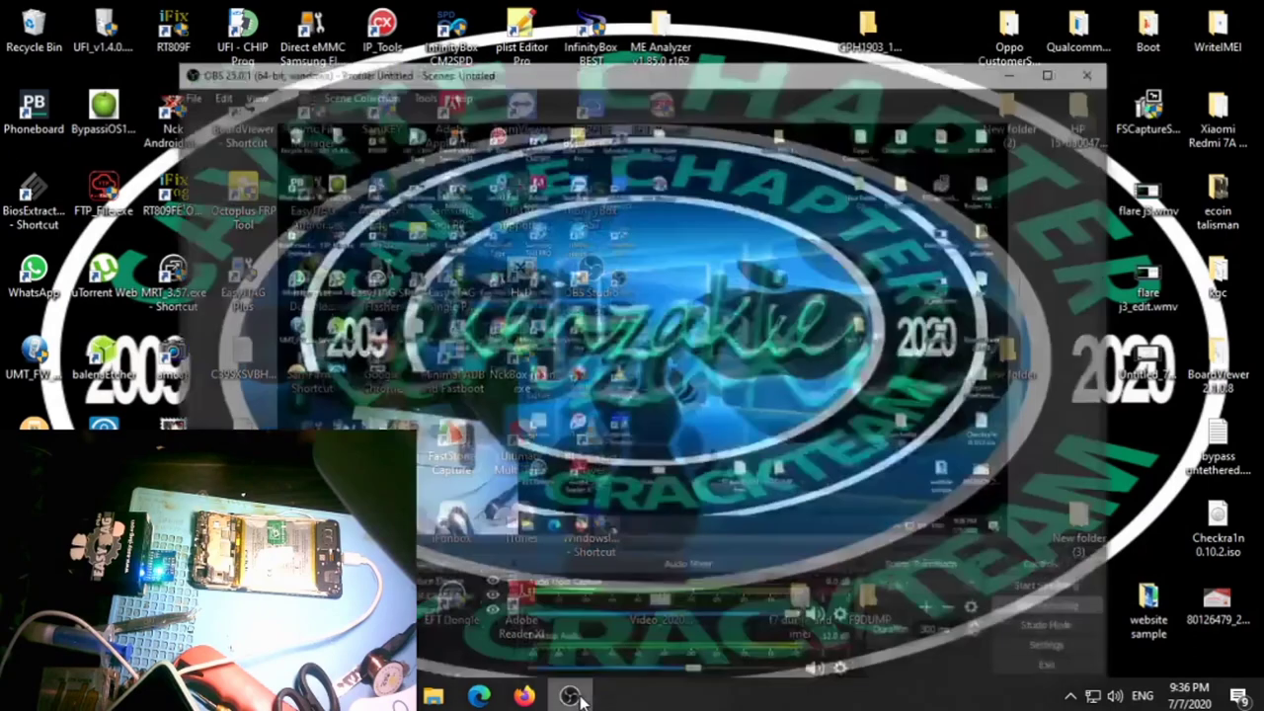
click(571, 696)
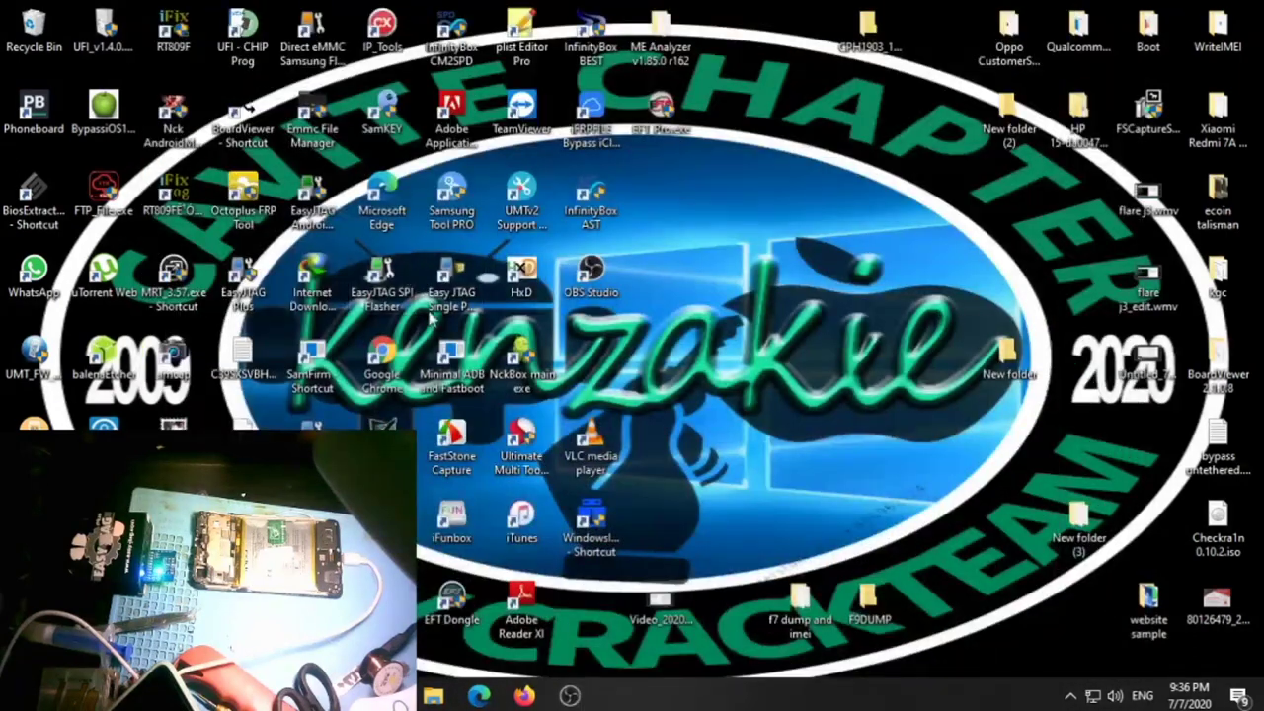
click(312, 422)
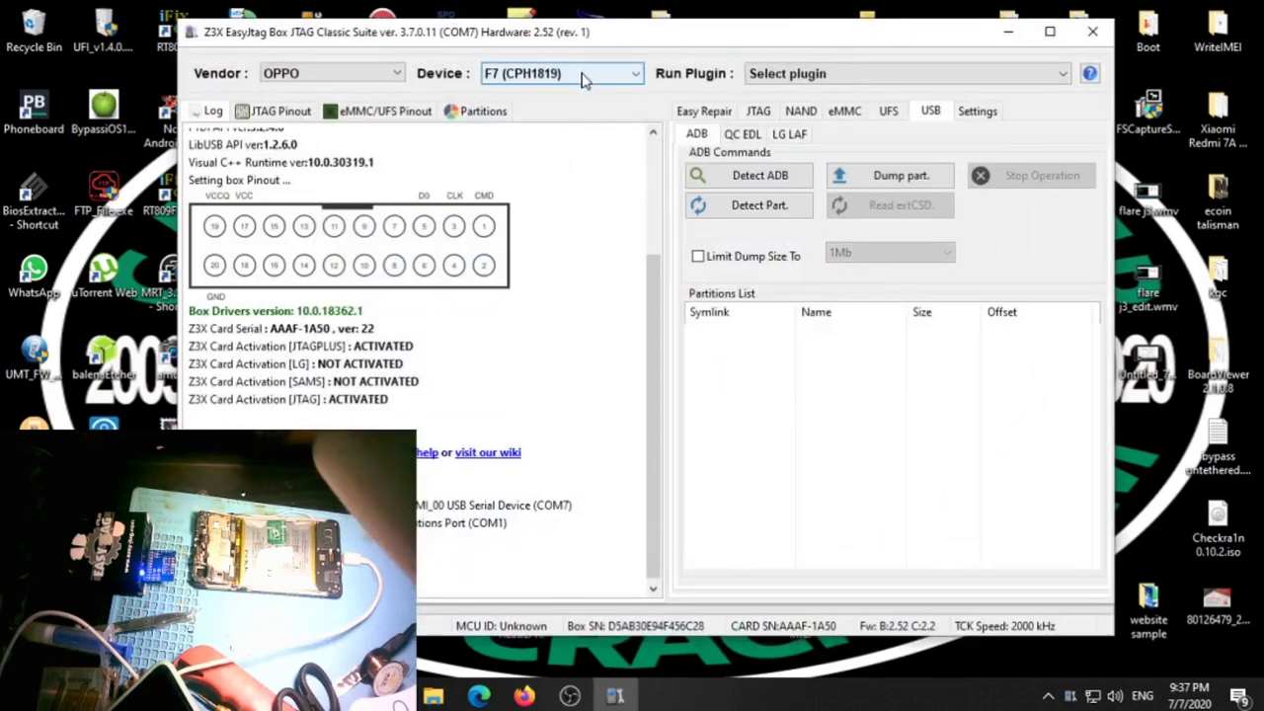
Step: Detect the OPPO F7 (CPH1819) eMMC in the Classic Suite, repeating the detection until the chip is identified
click(844, 113)
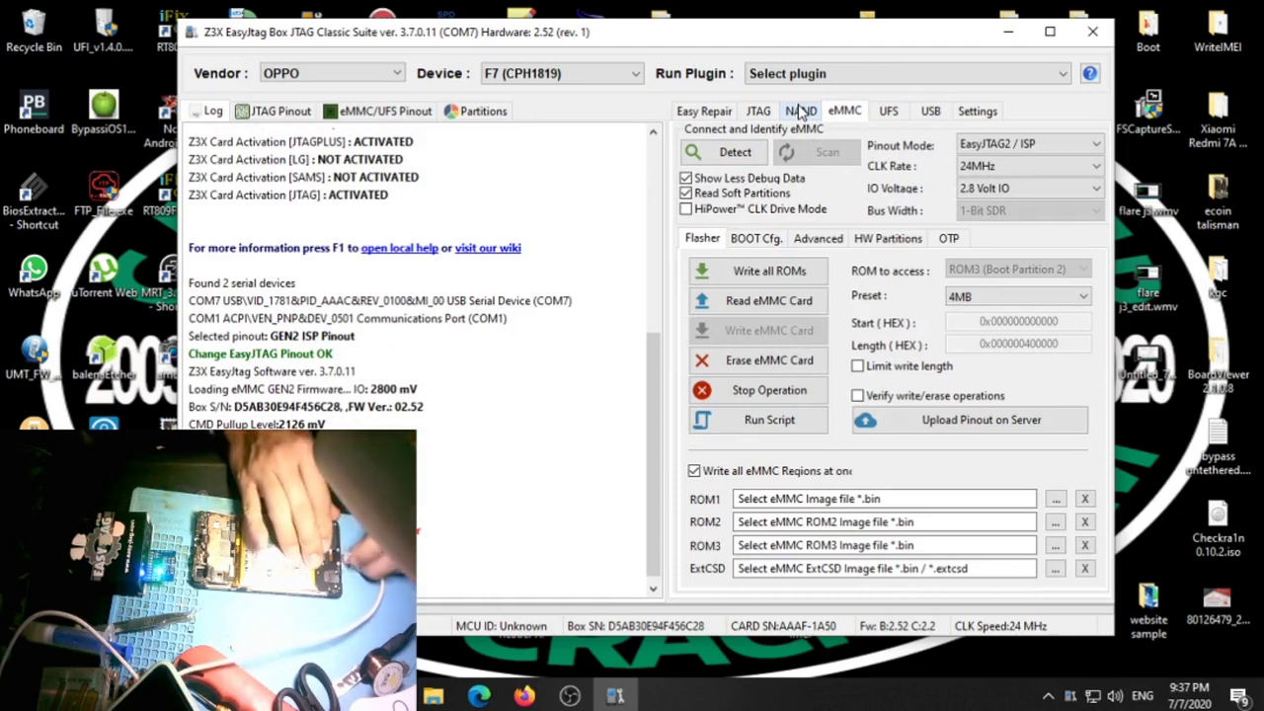
click(735, 154)
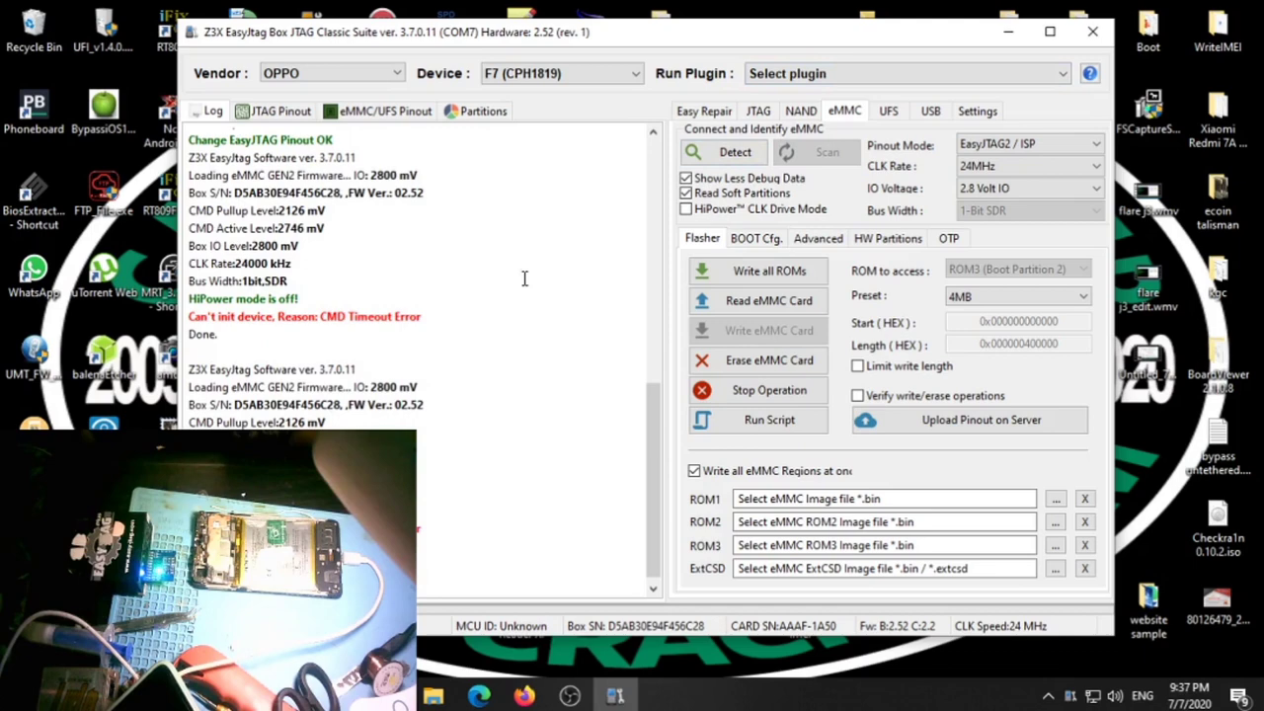
click(743, 156)
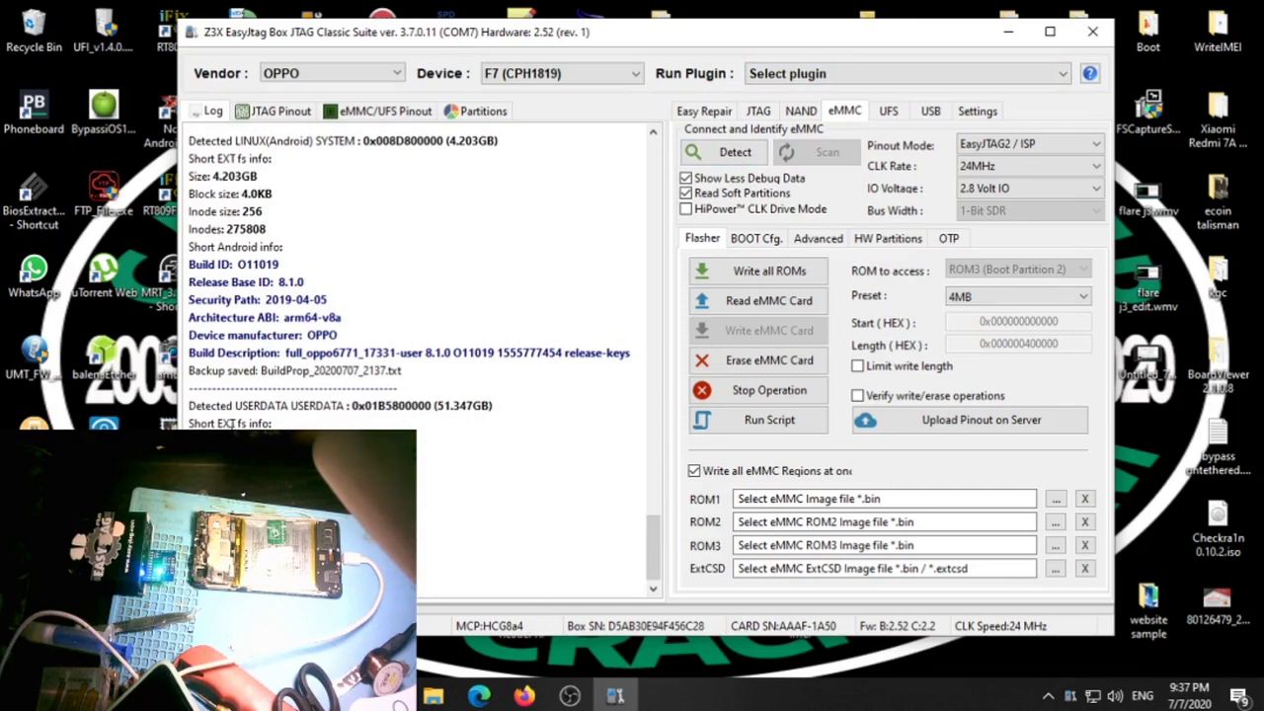
Step: Examine the log entry for the detected USERDATA partition and its EXT file system information
drag(272, 424, 189, 405)
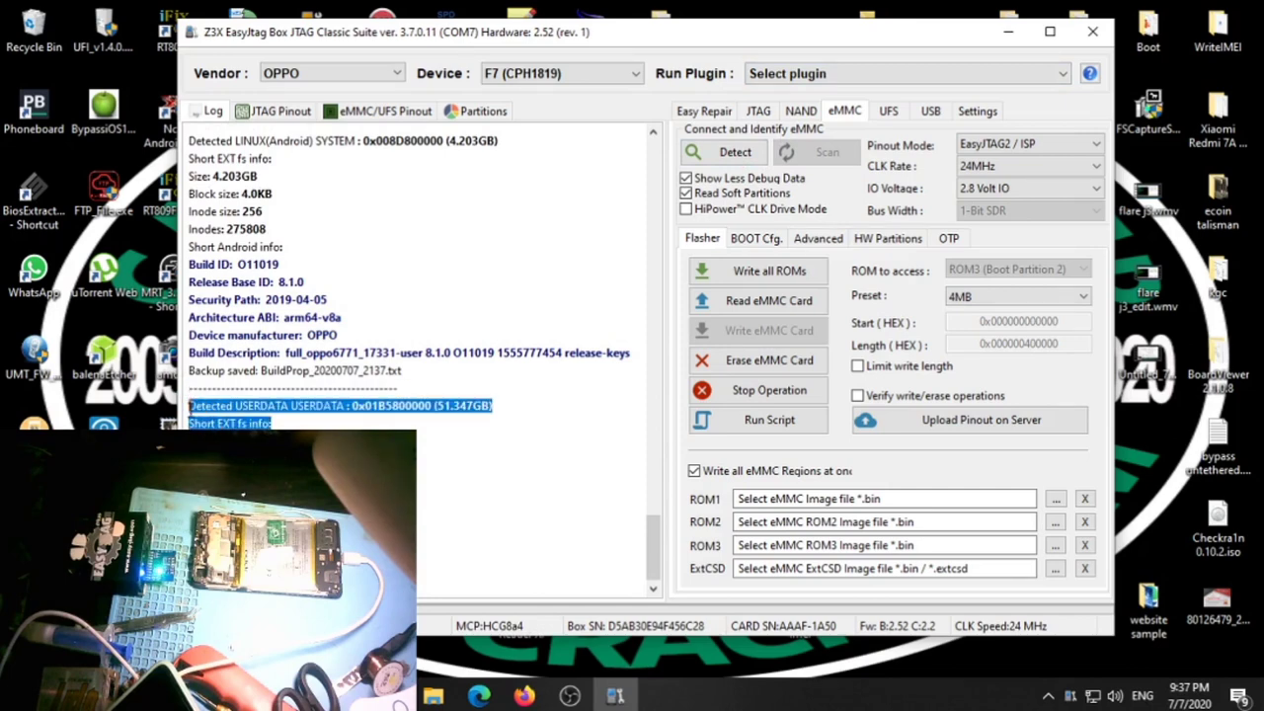
click(188, 405)
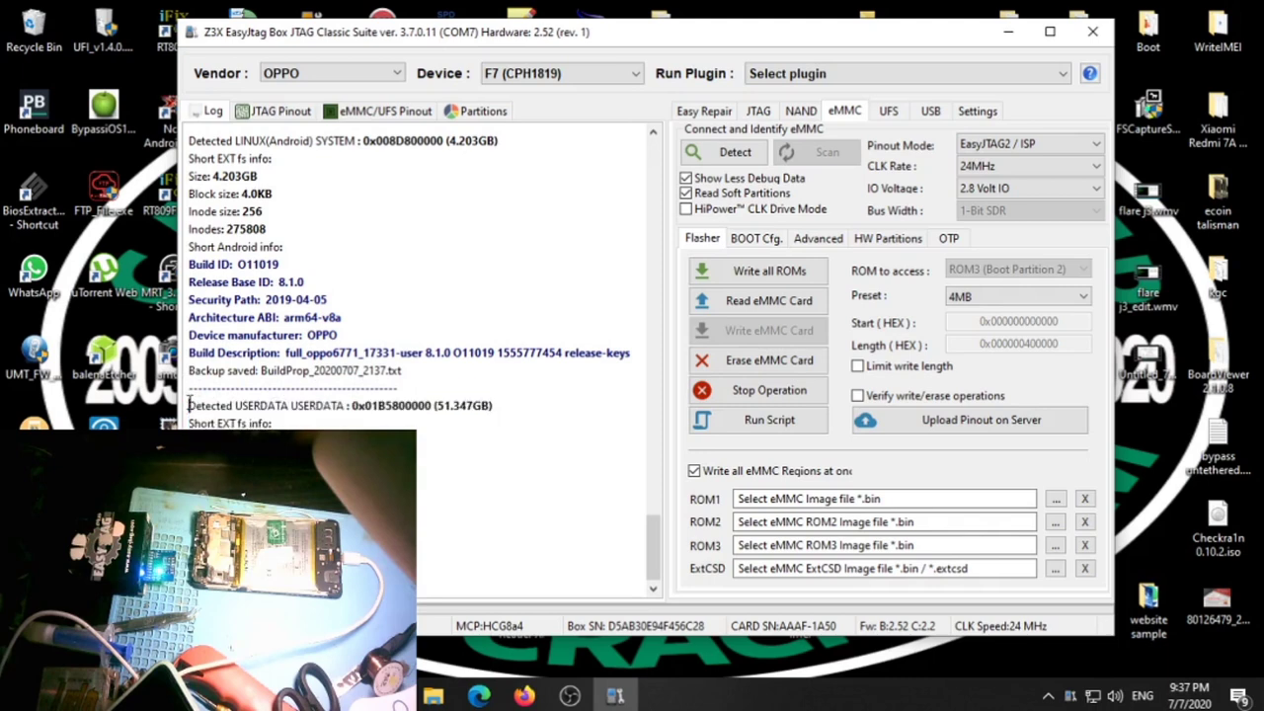
drag(189, 404, 272, 424)
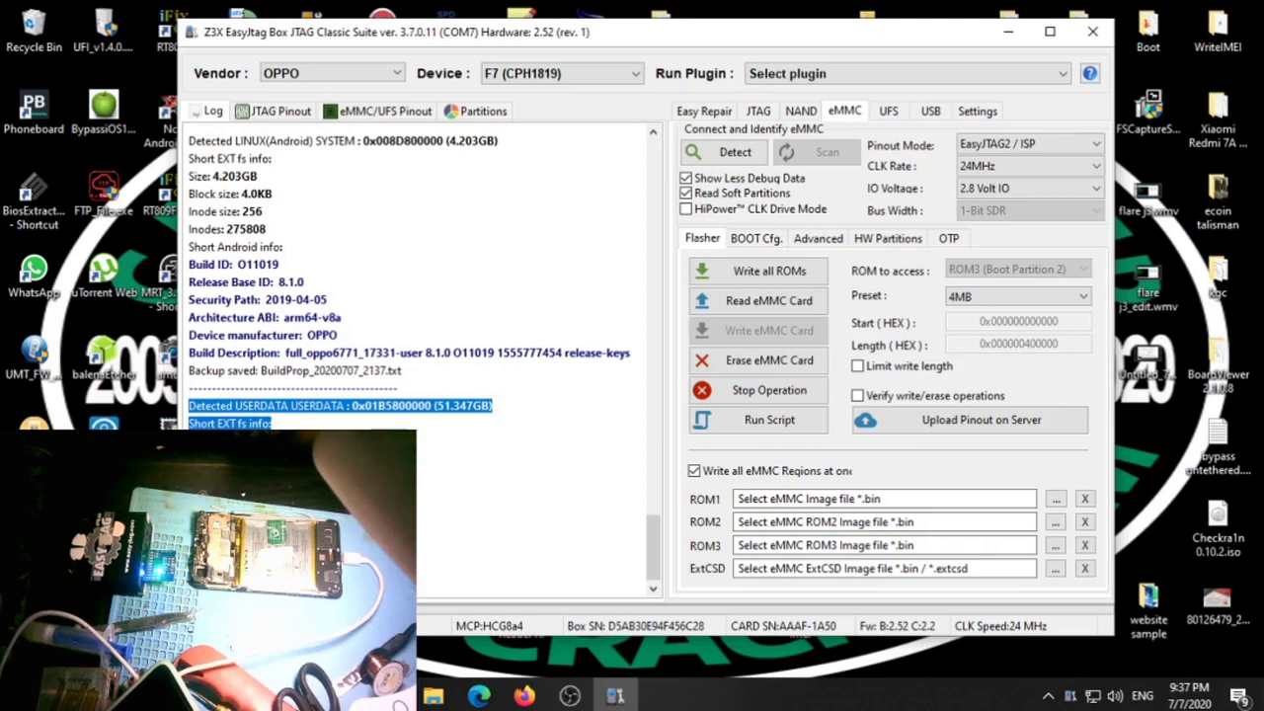
click(273, 423)
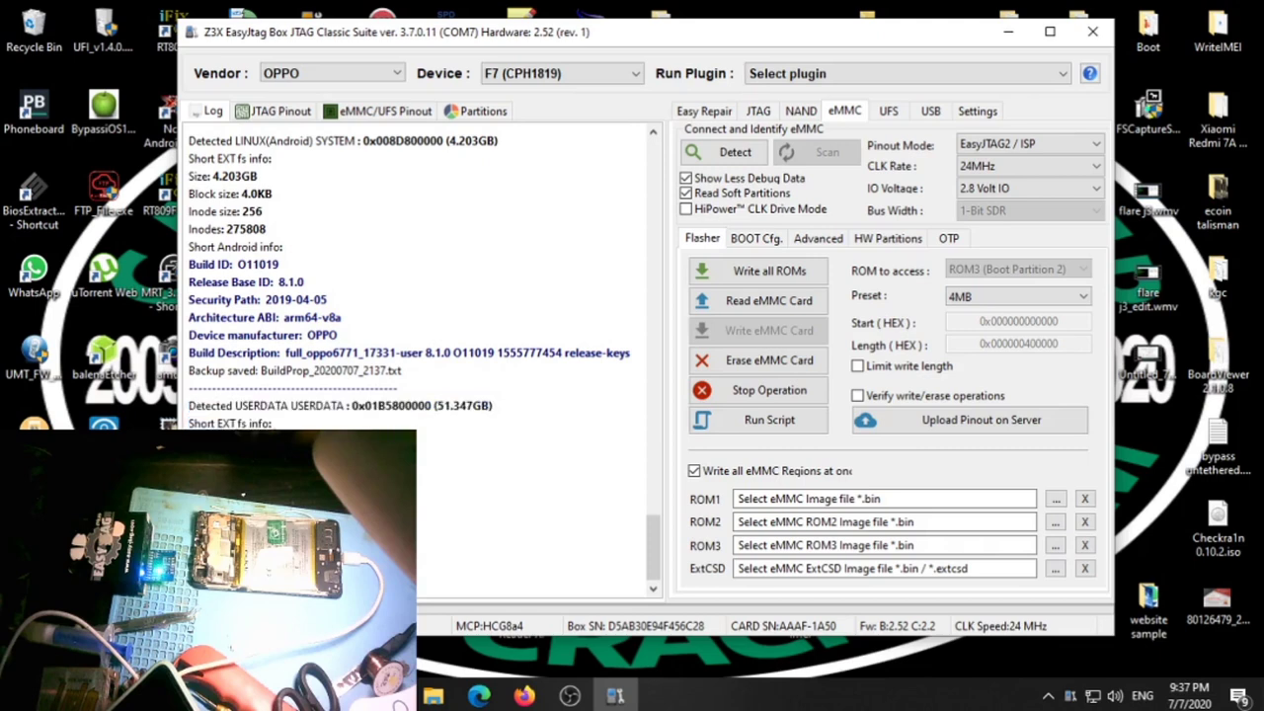
drag(277, 422, 227, 405)
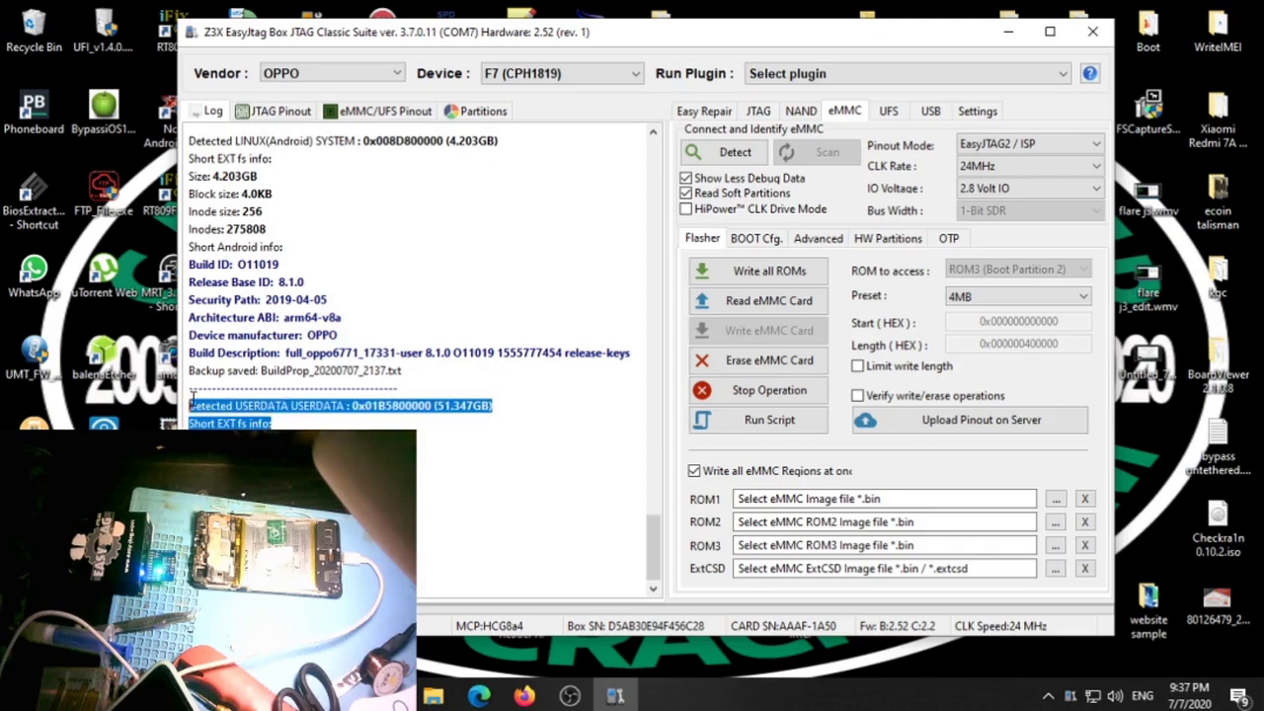
click(273, 423)
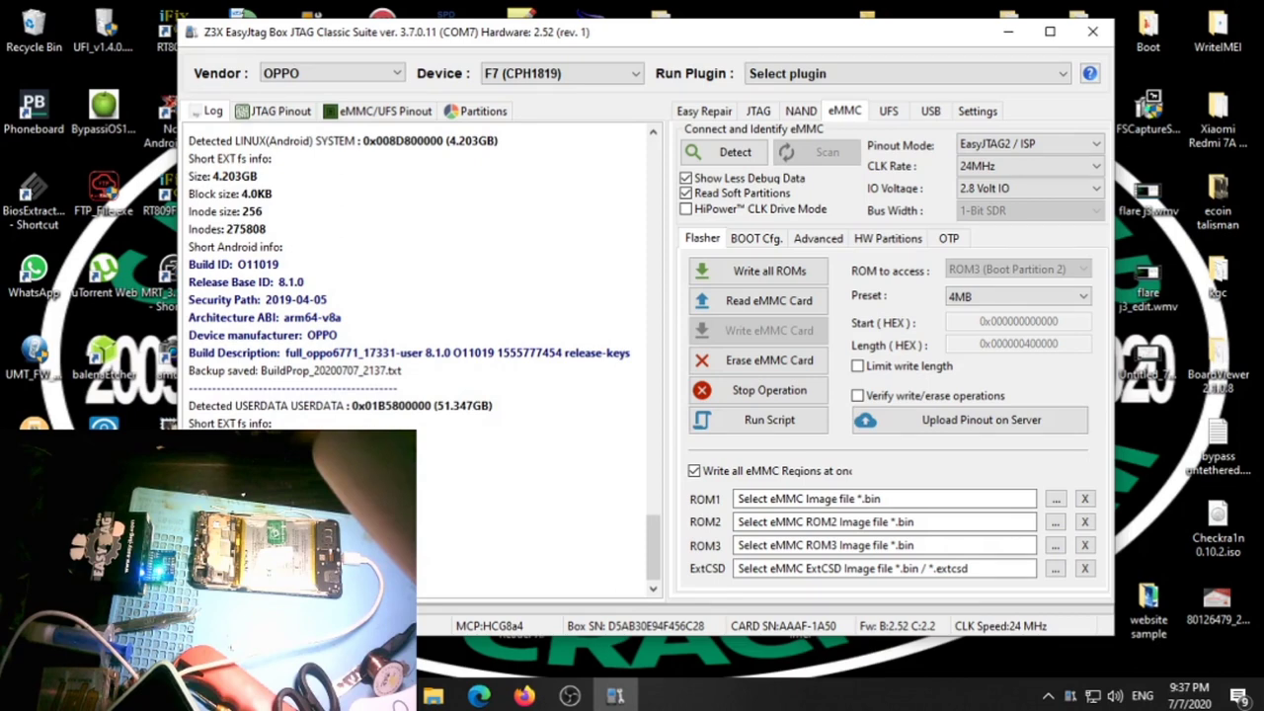
Step: Close the JTAG Classic Suite and rename the desktop folder F9DUMP as f7dump
drag(272, 423, 208, 407)
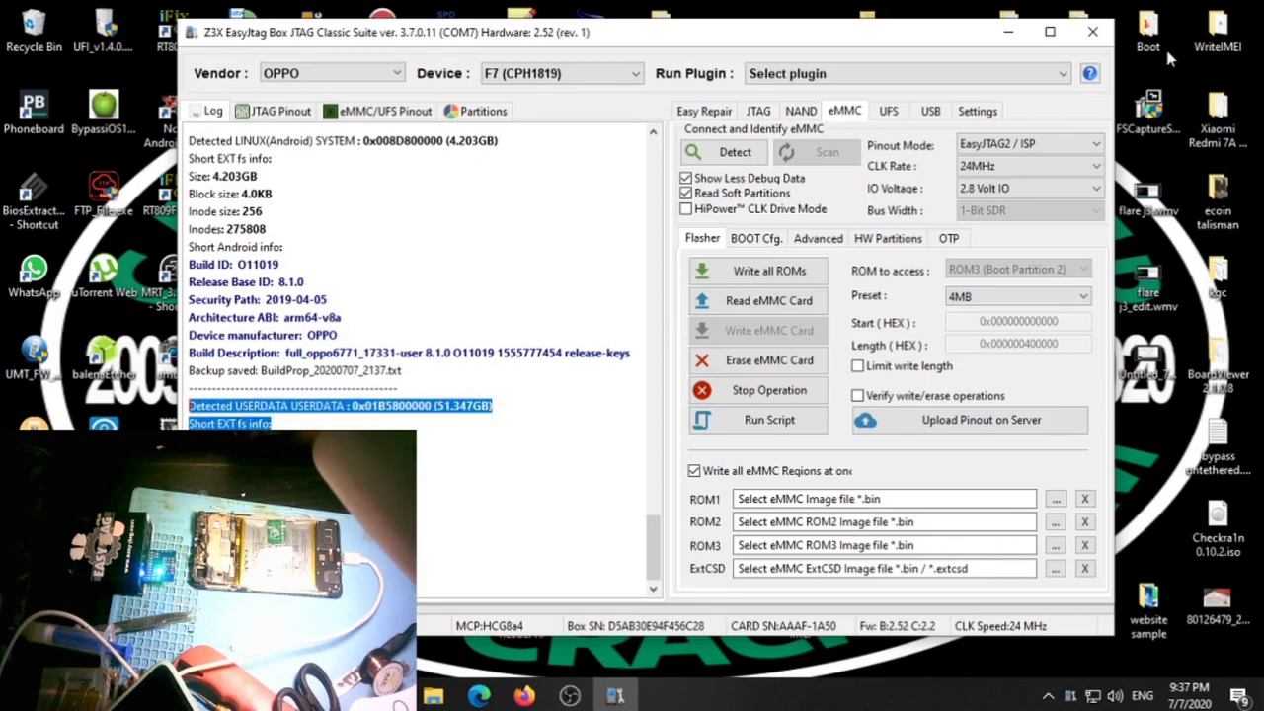
click(1092, 31)
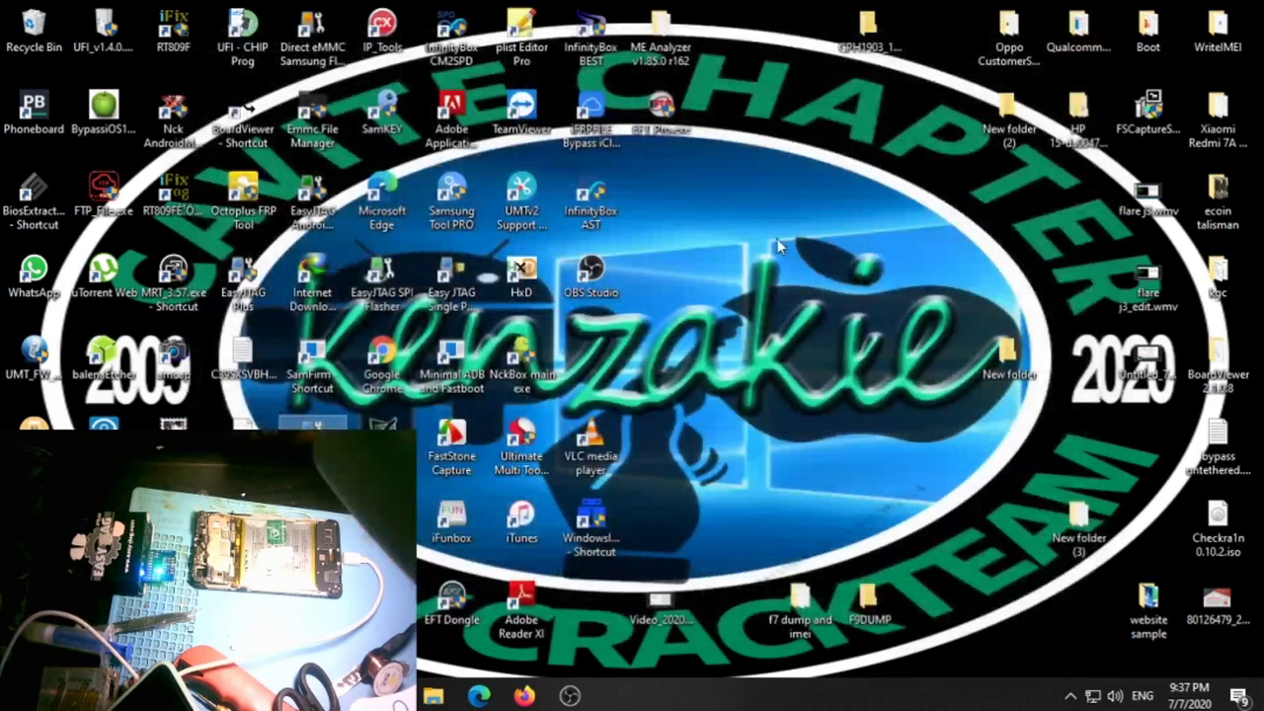
mouse_move(799, 592)
mouse_down()
mouse_move(741, 380)
mouse_move(713, 431)
mouse_move(750, 356)
mouse_move(808, 341)
mouse_move(761, 393)
mouse_move(760, 607)
mouse_move(805, 605)
mouse_up()
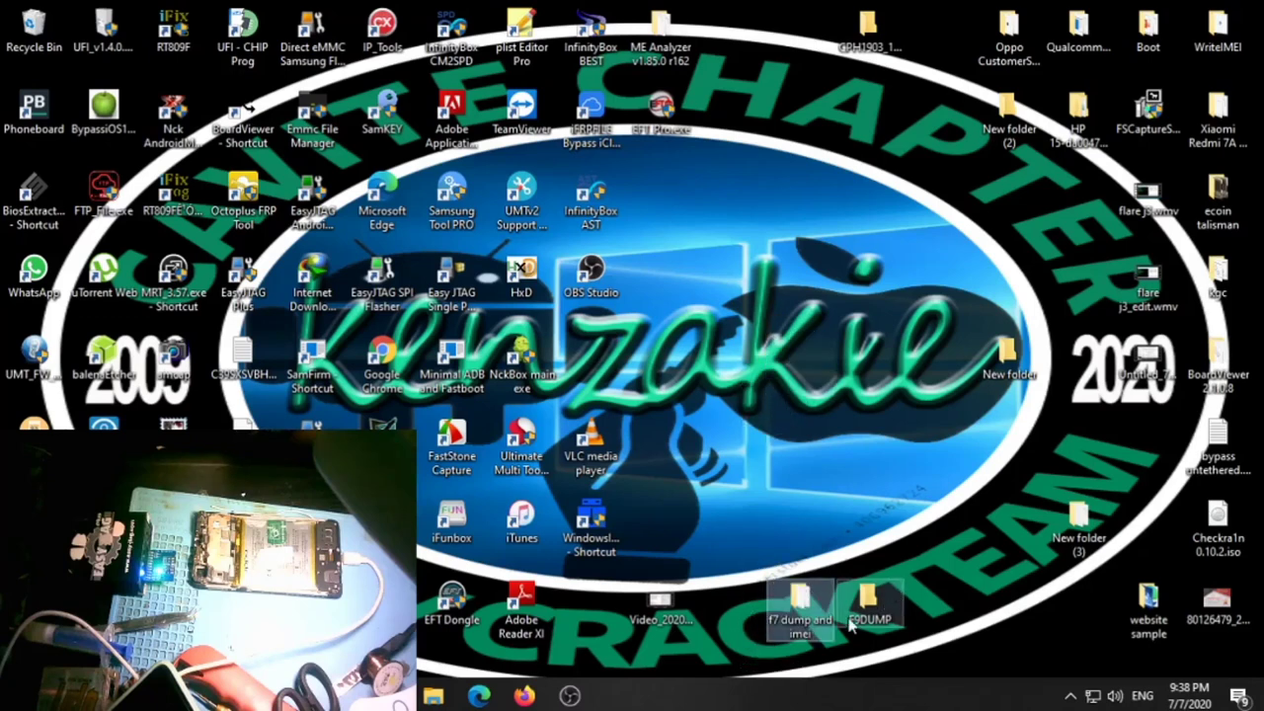
right_click(881, 607)
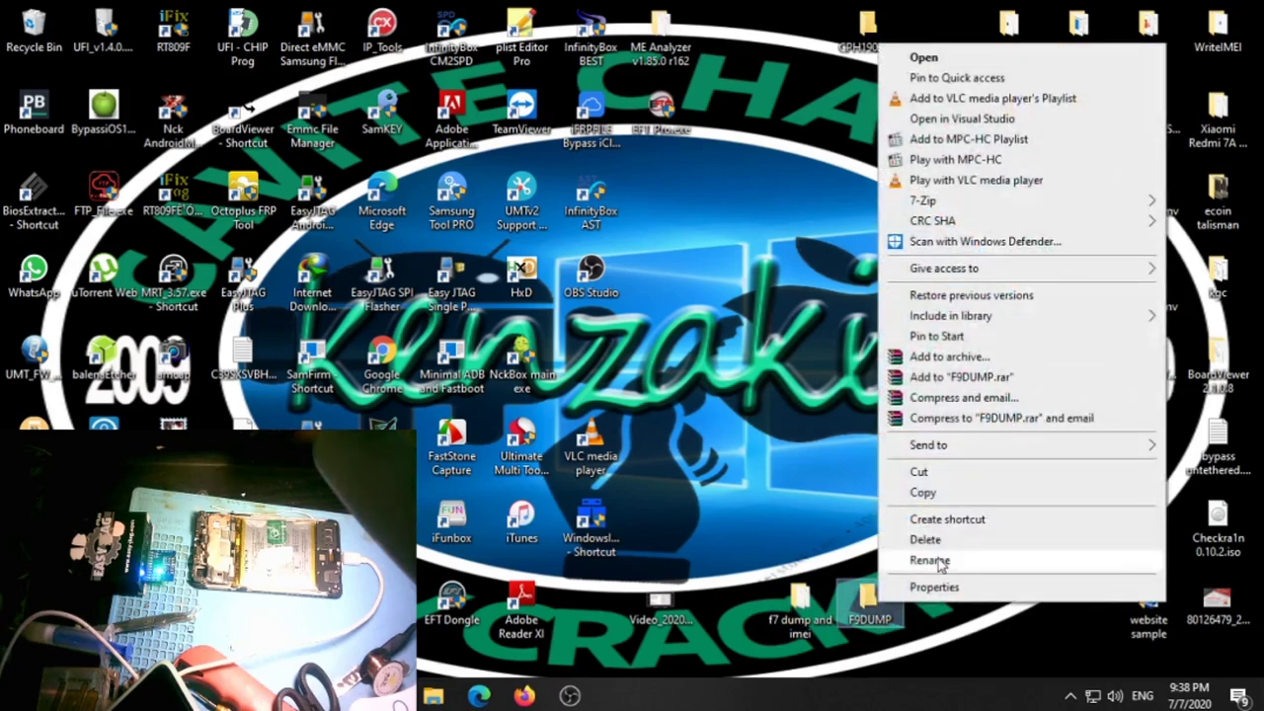
click(903, 638)
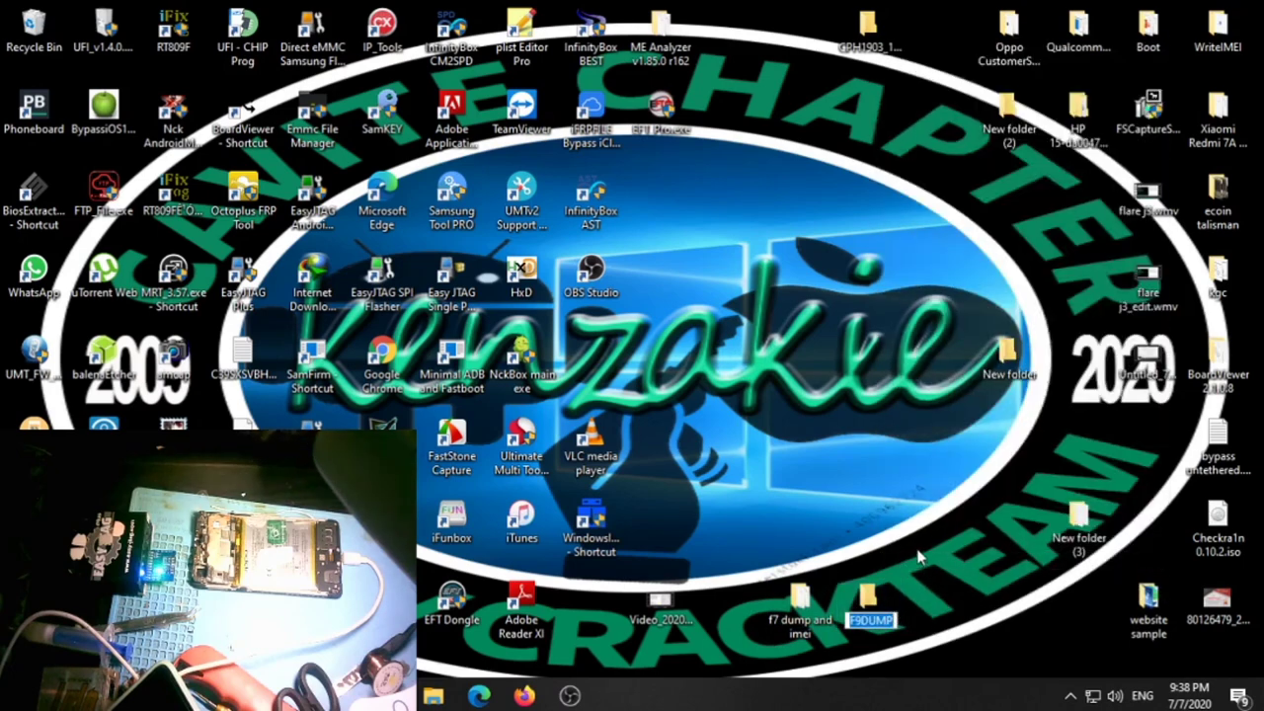
text(f7dump)
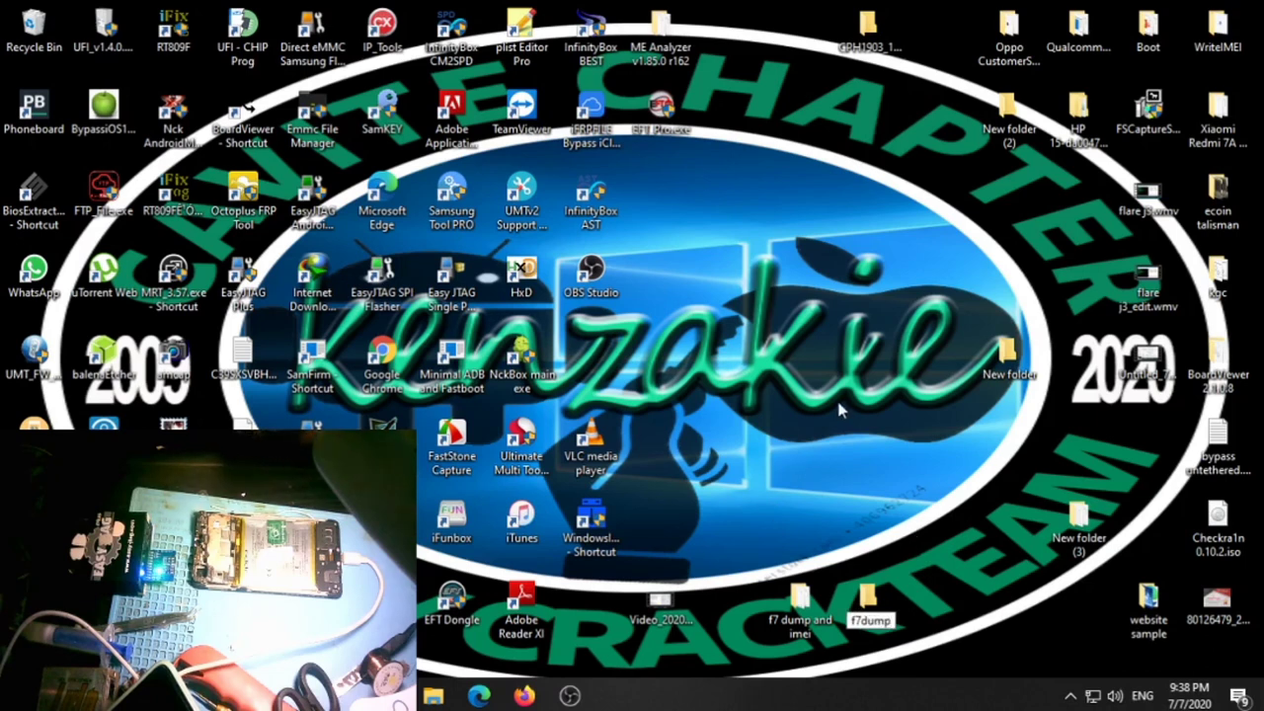
click(834, 397)
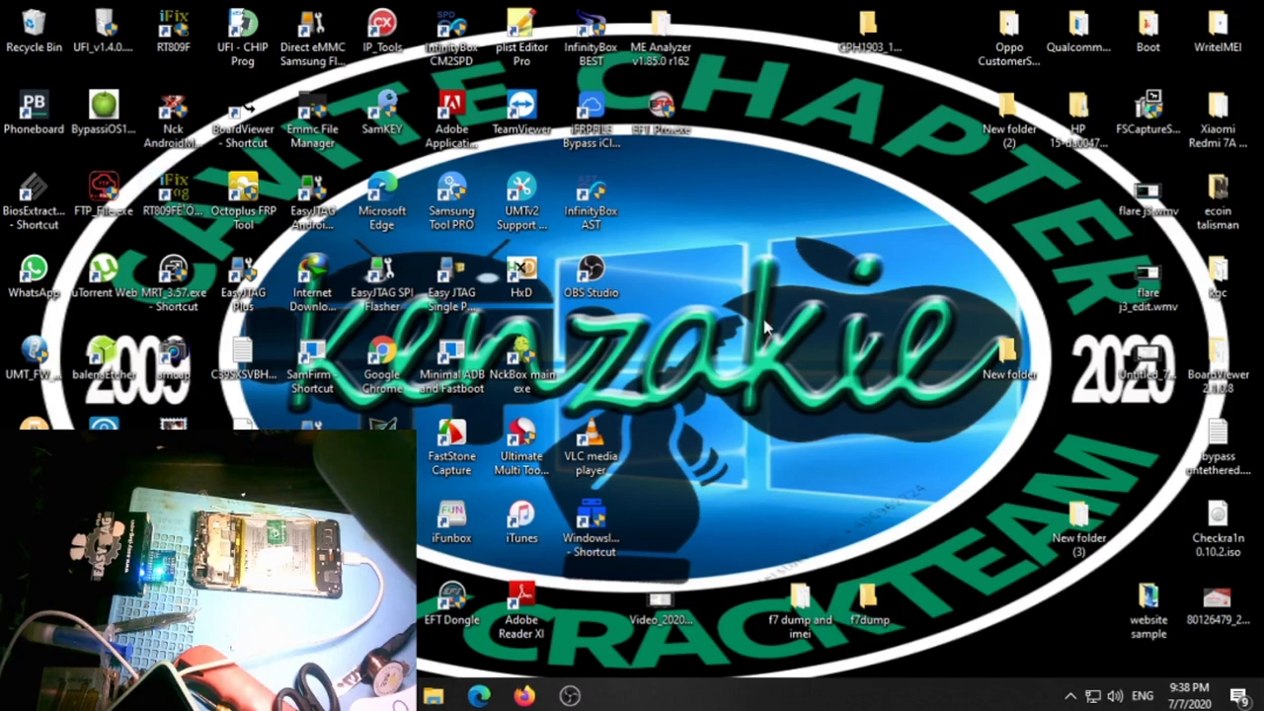
Step: Launch EasyJTAG Plus from the desktop to open the eMMC tool suite
double_click(244, 280)
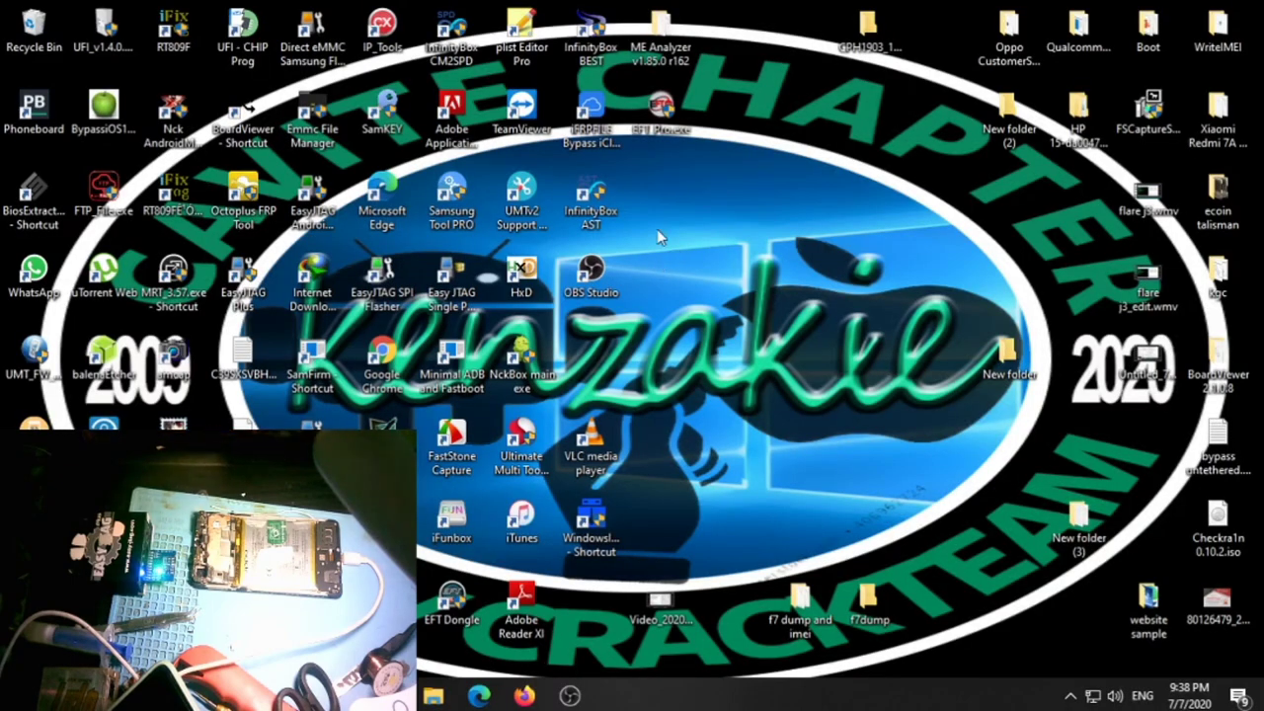
right_click(735, 182)
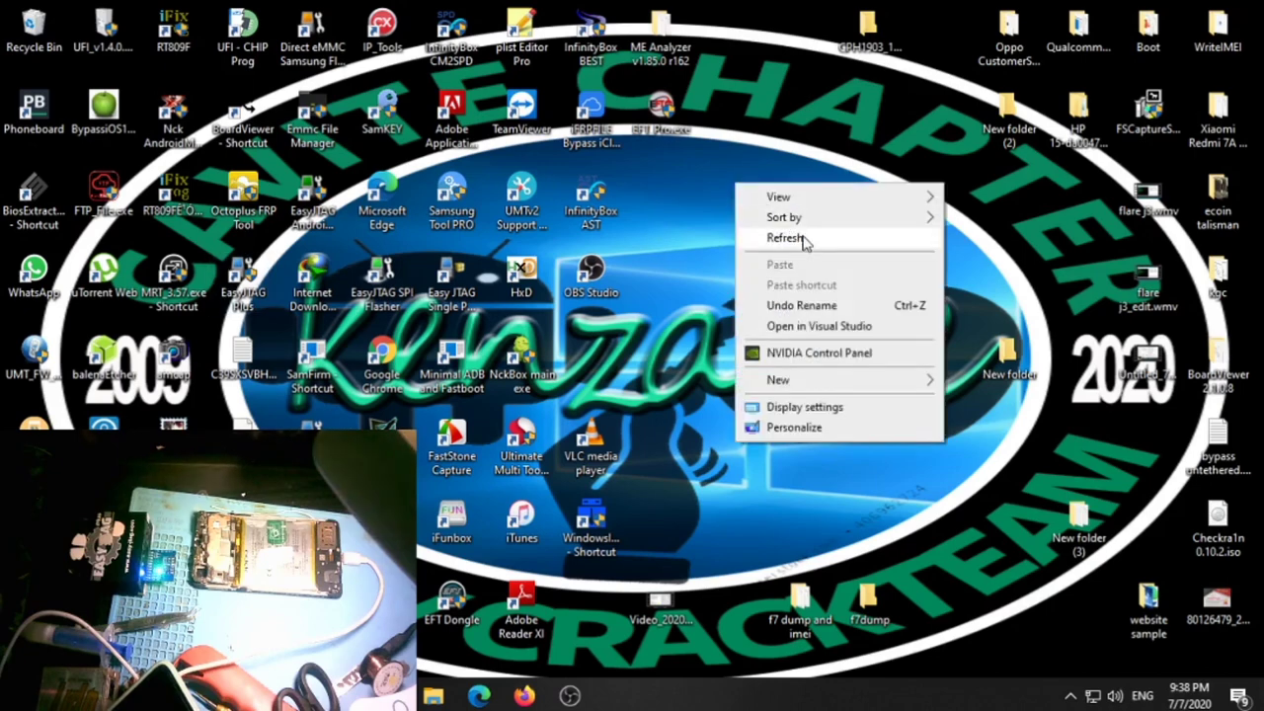
click(811, 239)
right_click(794, 206)
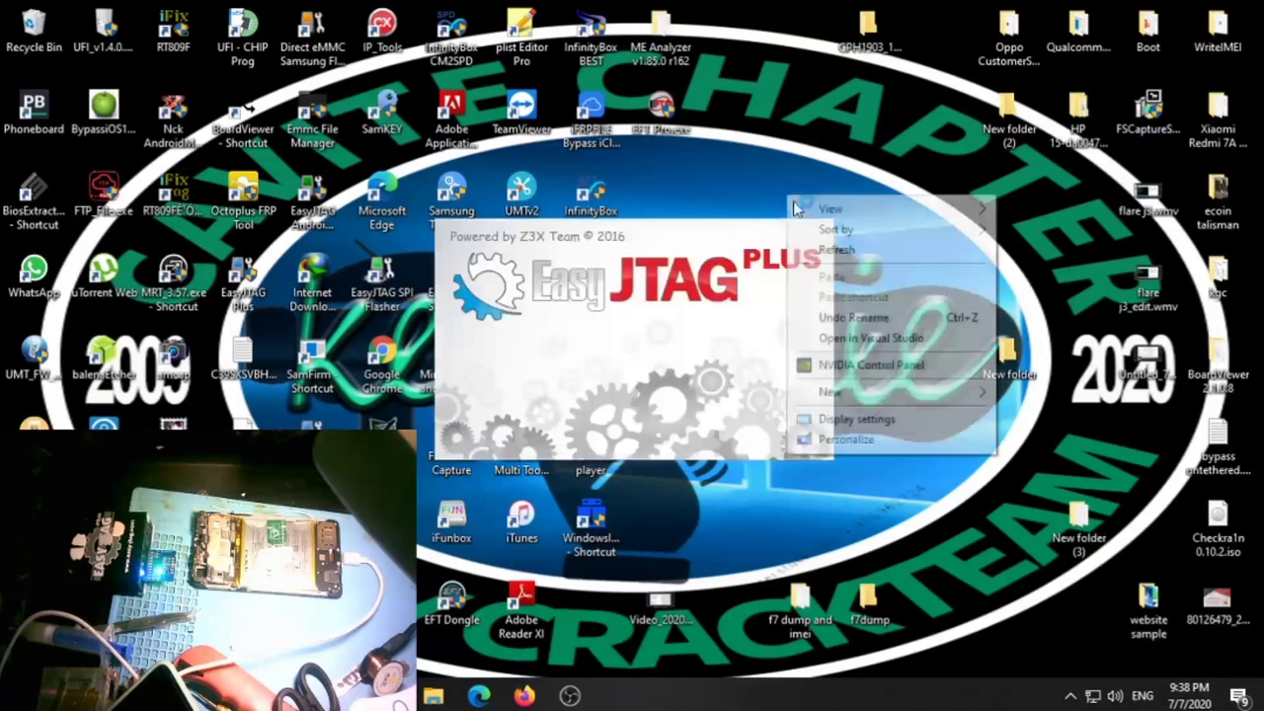
click(819, 250)
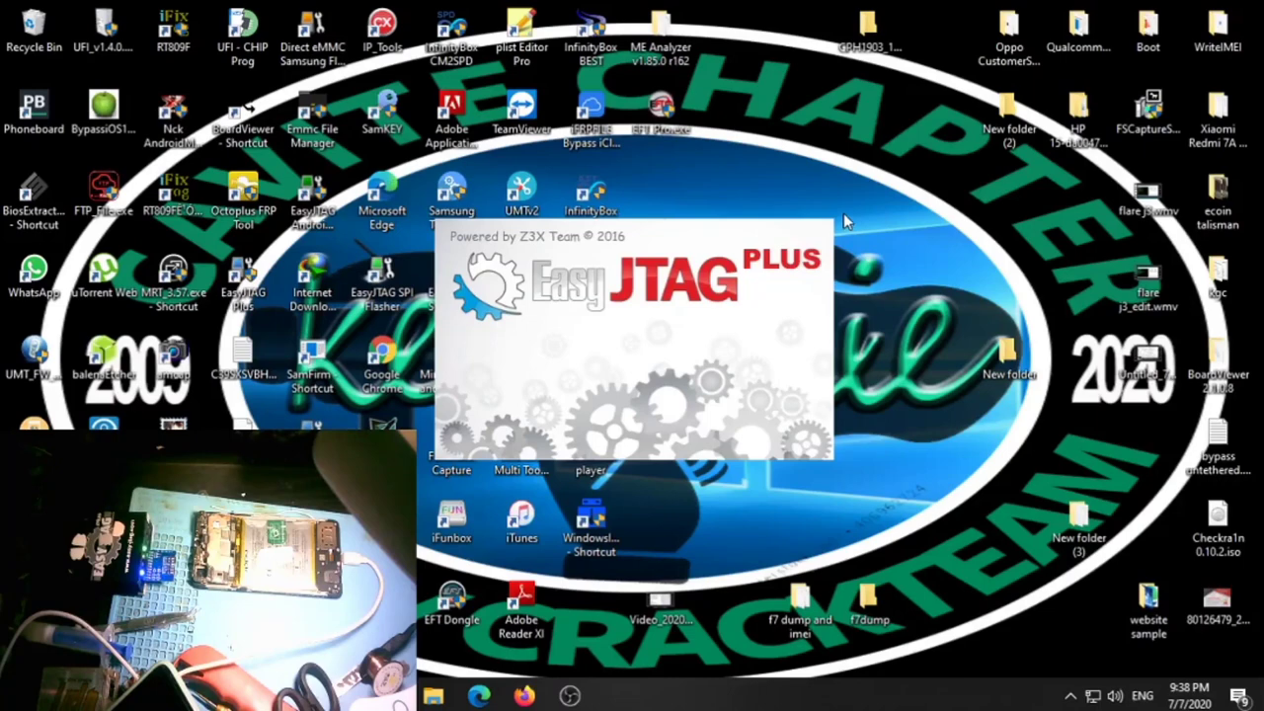
right_click(829, 78)
click(869, 131)
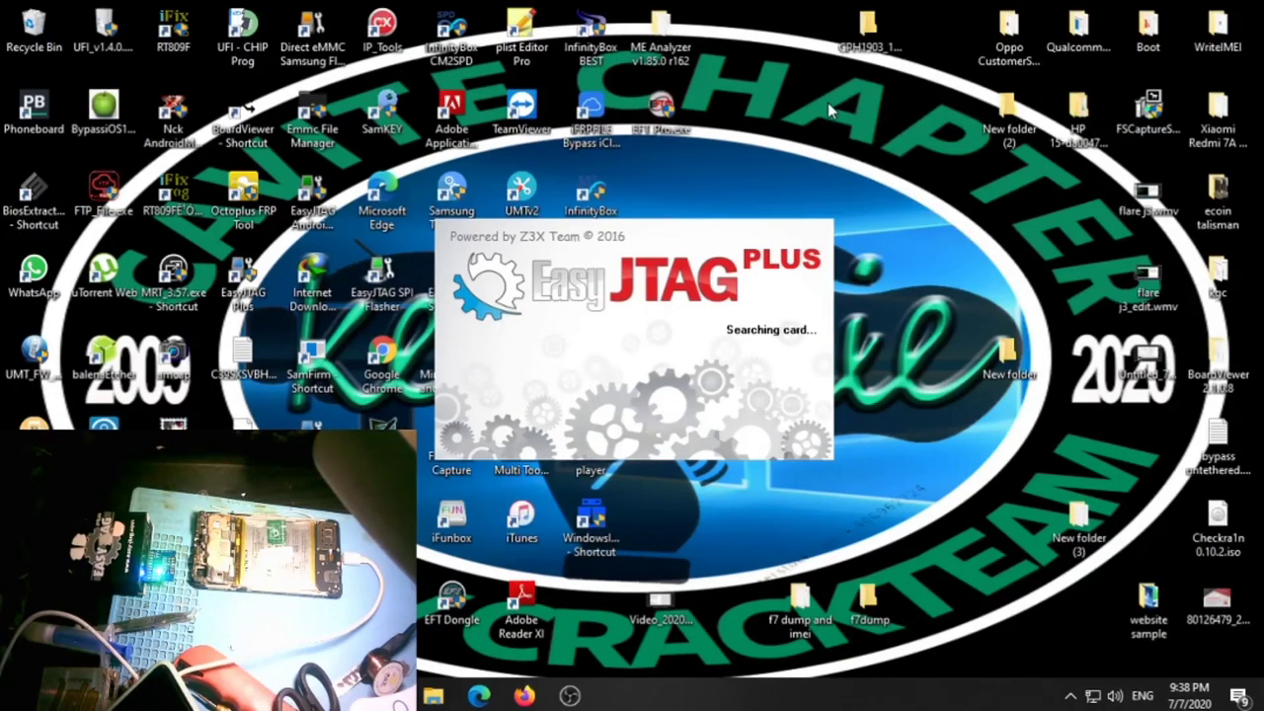
right_click(827, 103)
click(841, 153)
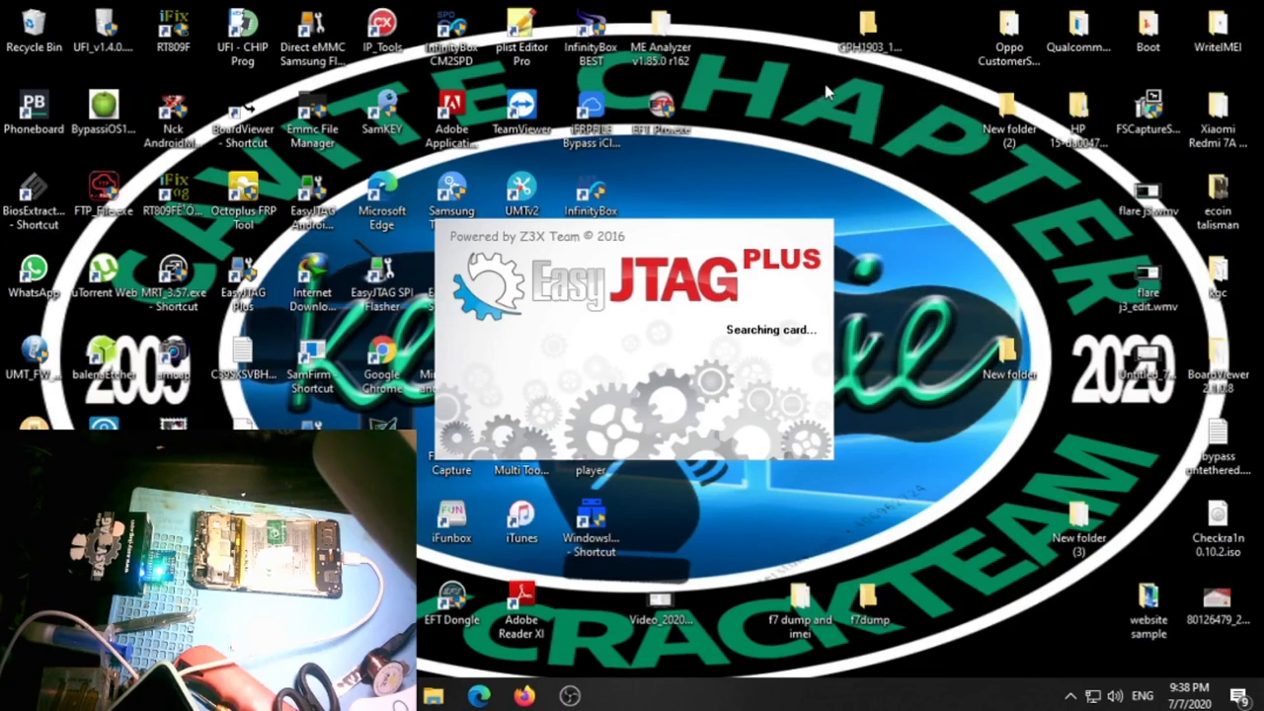
right_click(864, 122)
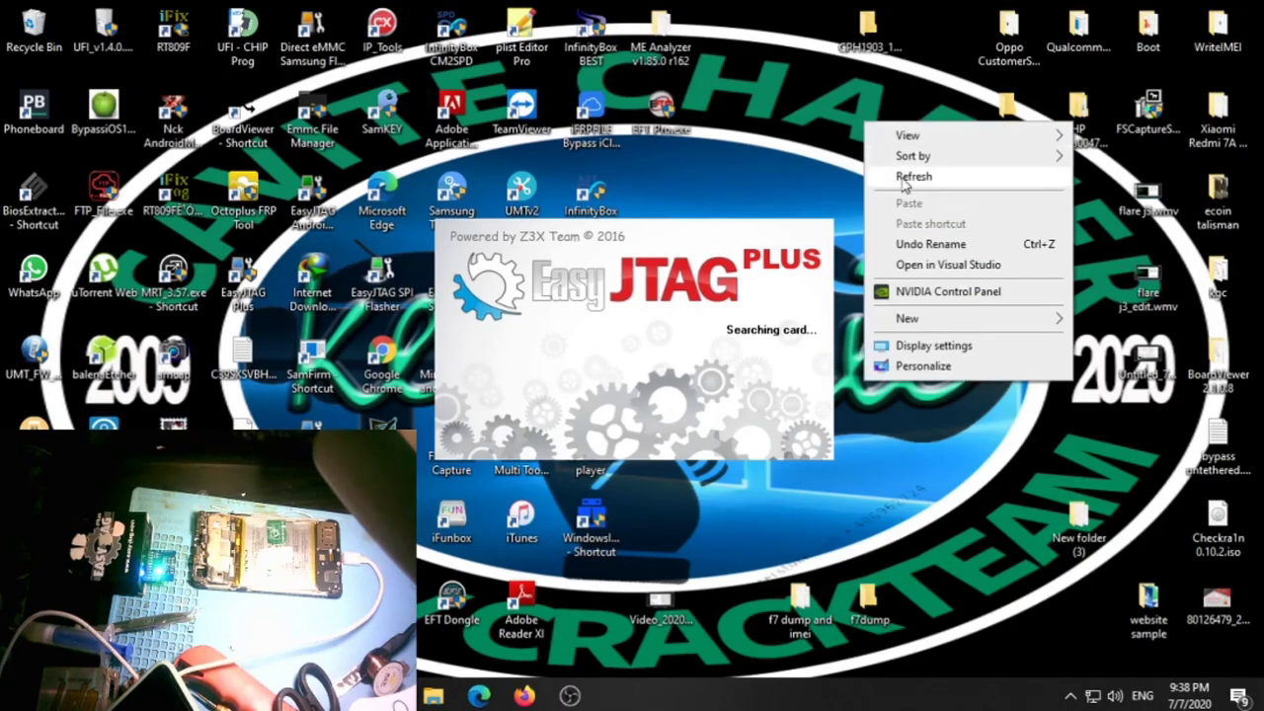
click(894, 181)
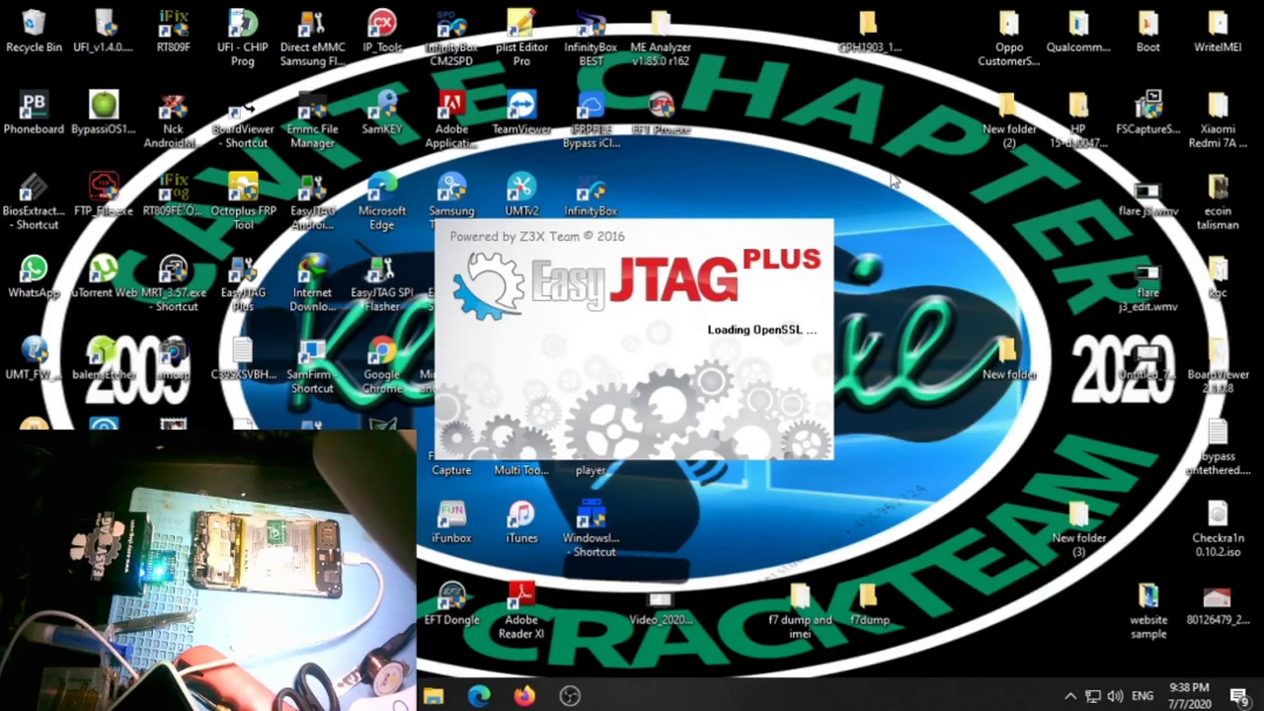
right_click(857, 158)
click(908, 204)
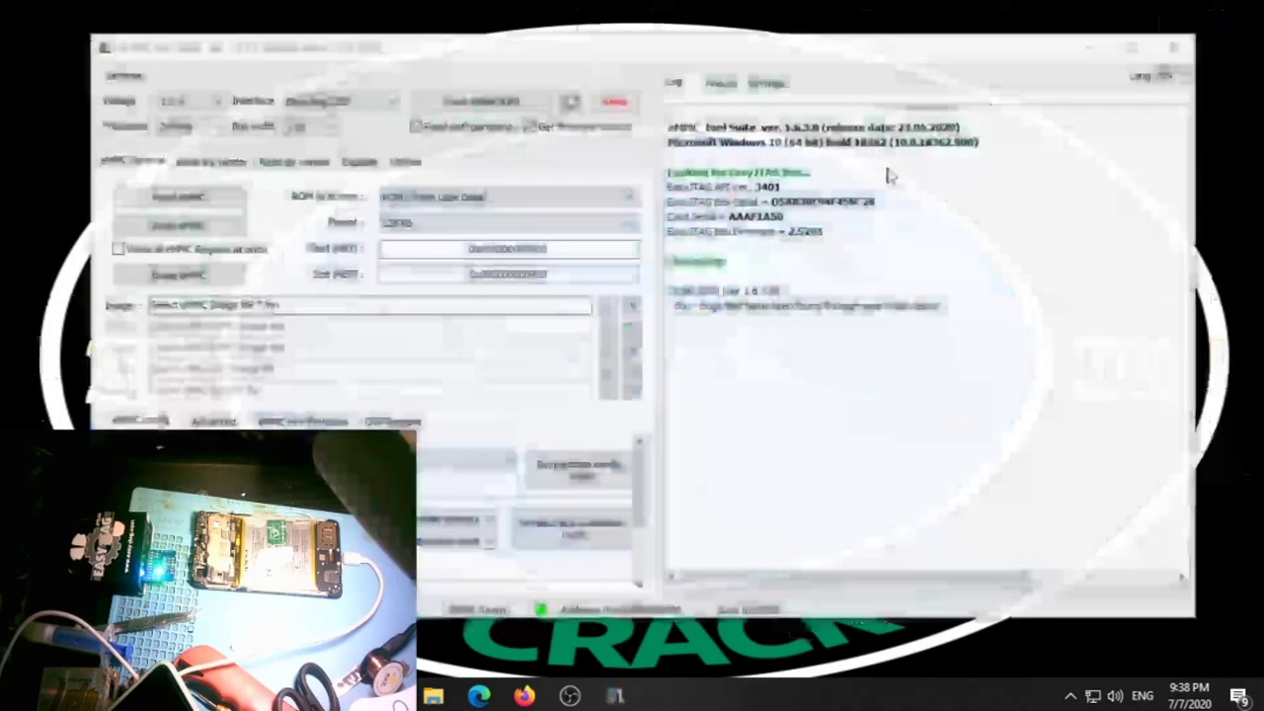
Step: Check the connected eMMC and configure the read region as ROM1 (Main User Data) with the 128 Mb preset
drag(747, 54, 767, 63)
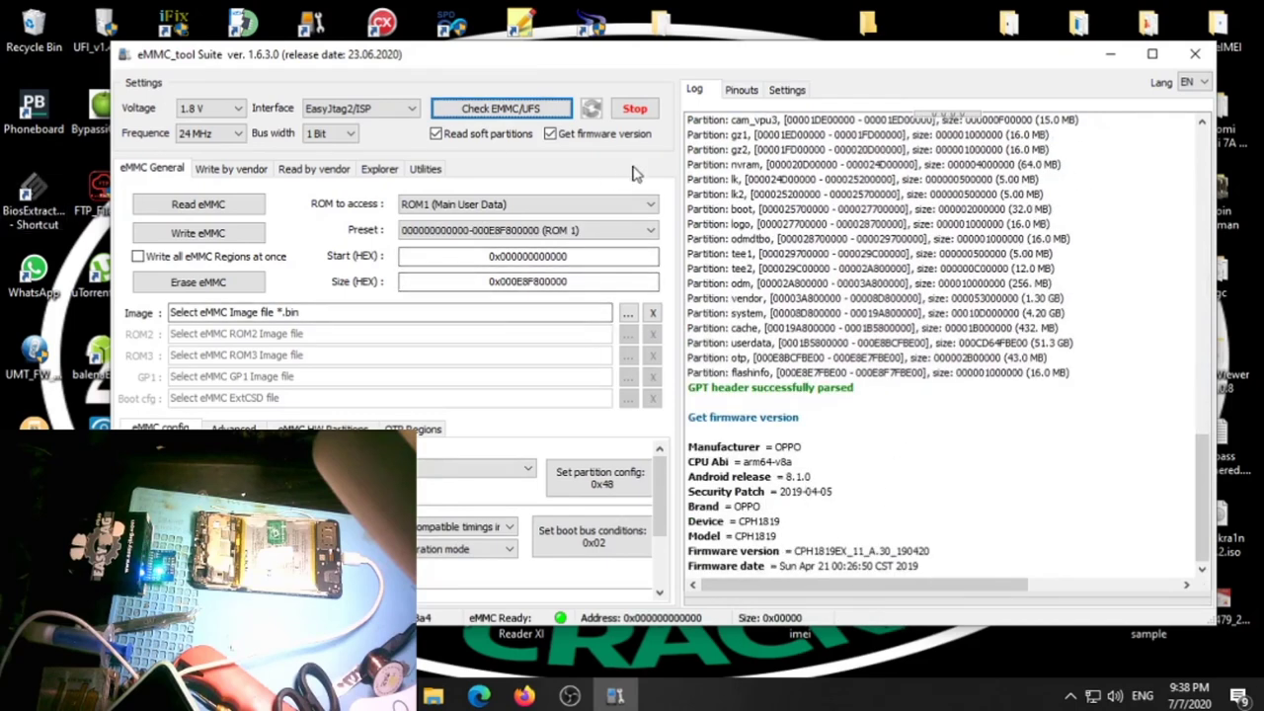
click(598, 204)
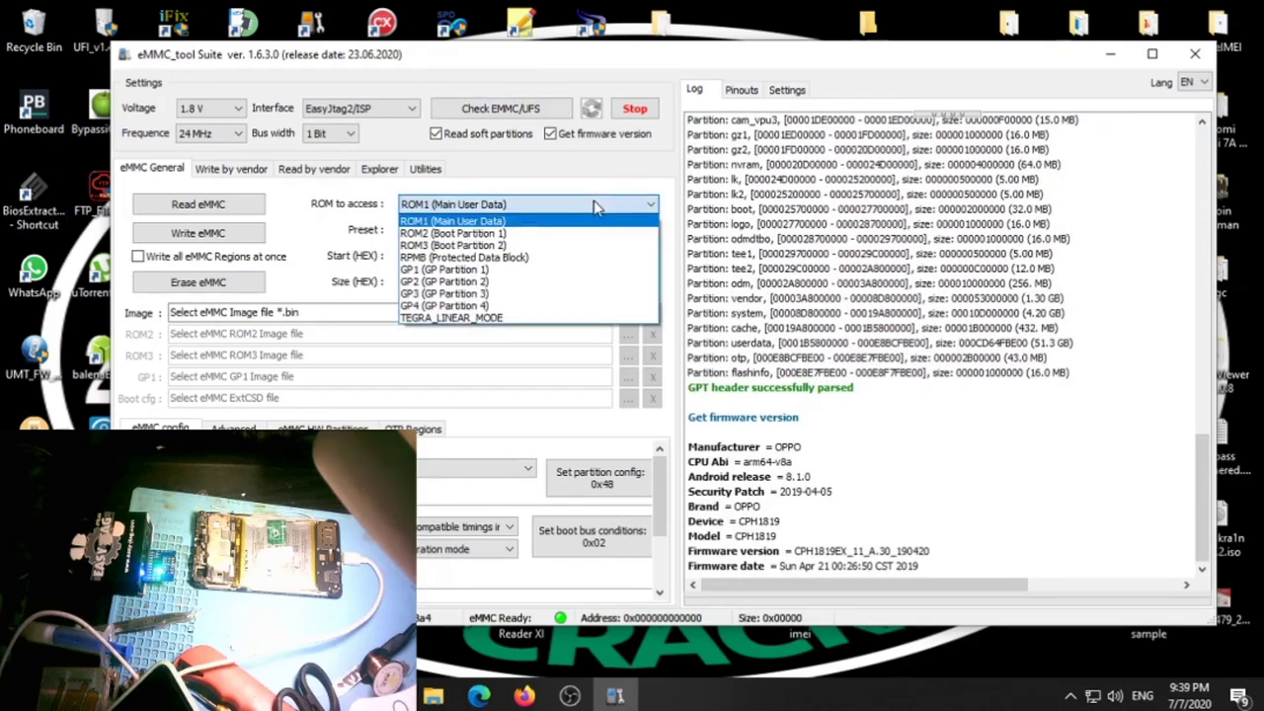
click(468, 222)
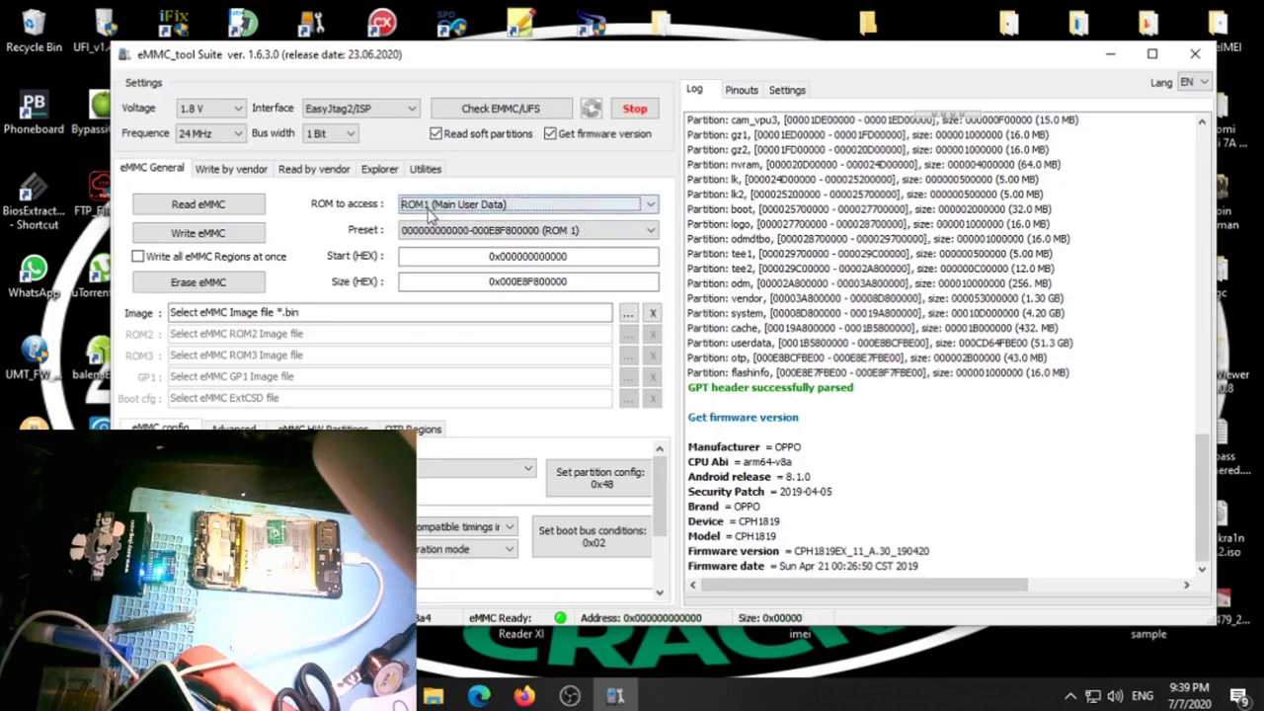
click(570, 231)
scroll(571, 358, up, 5)
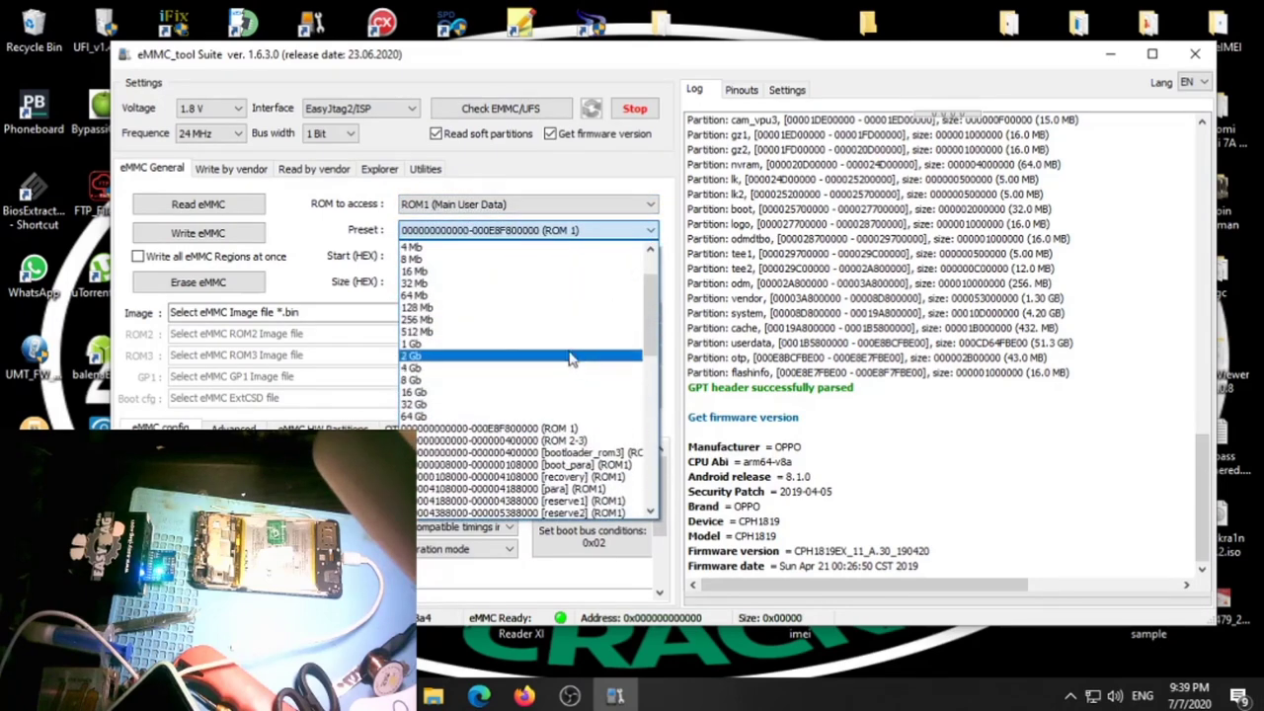
scroll(437, 304, up, 2)
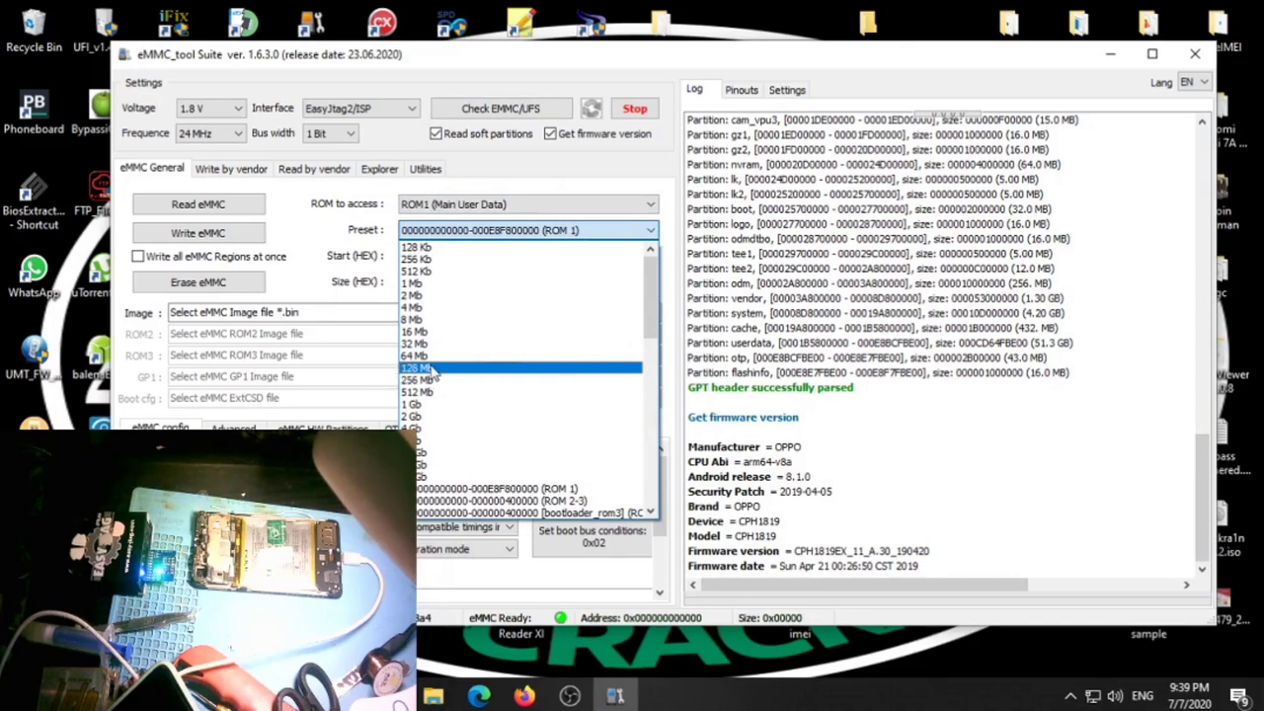
click(432, 369)
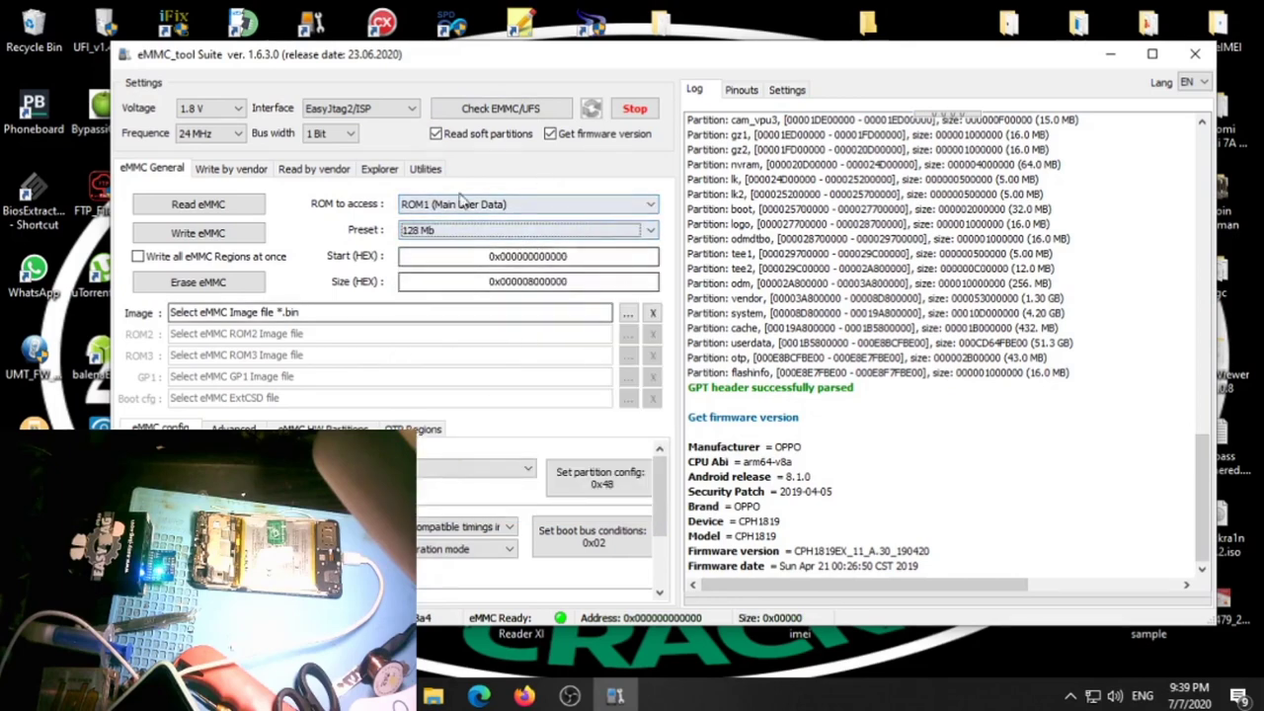
Step: Read the configured eMMC region and save the dump under its suggested .bin name in the desktop f7dump folder
click(191, 210)
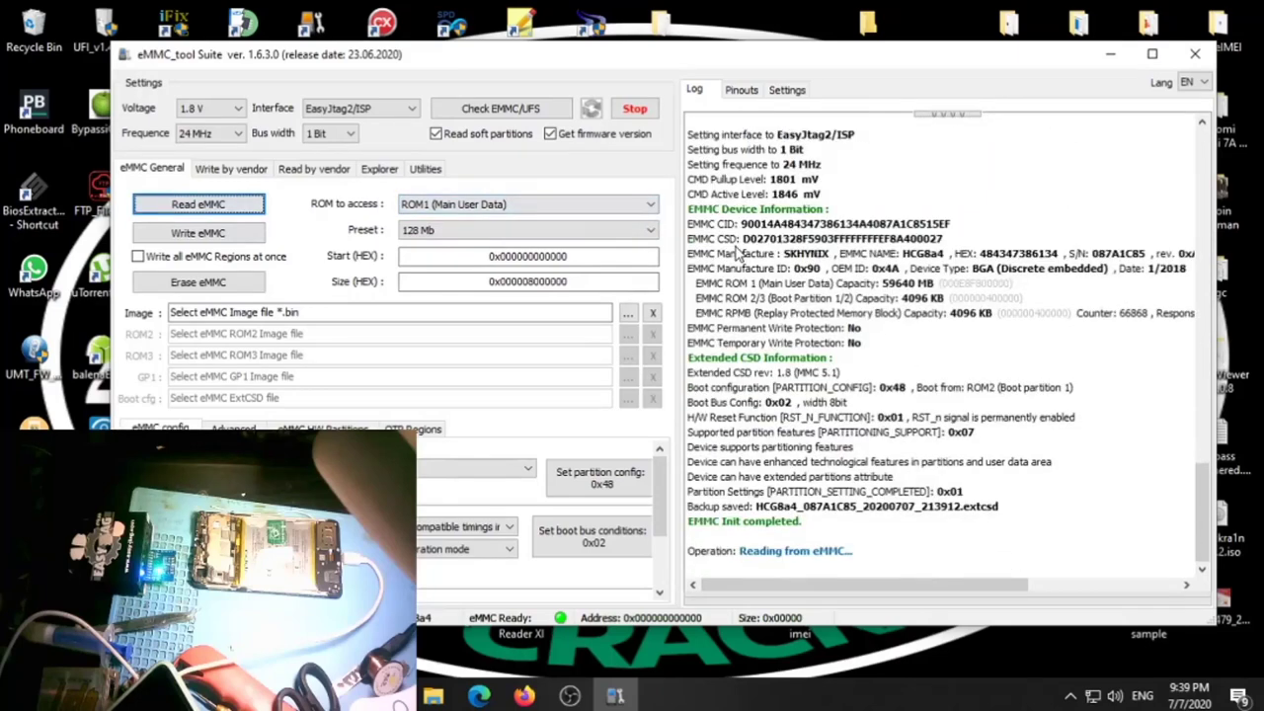
click(188, 221)
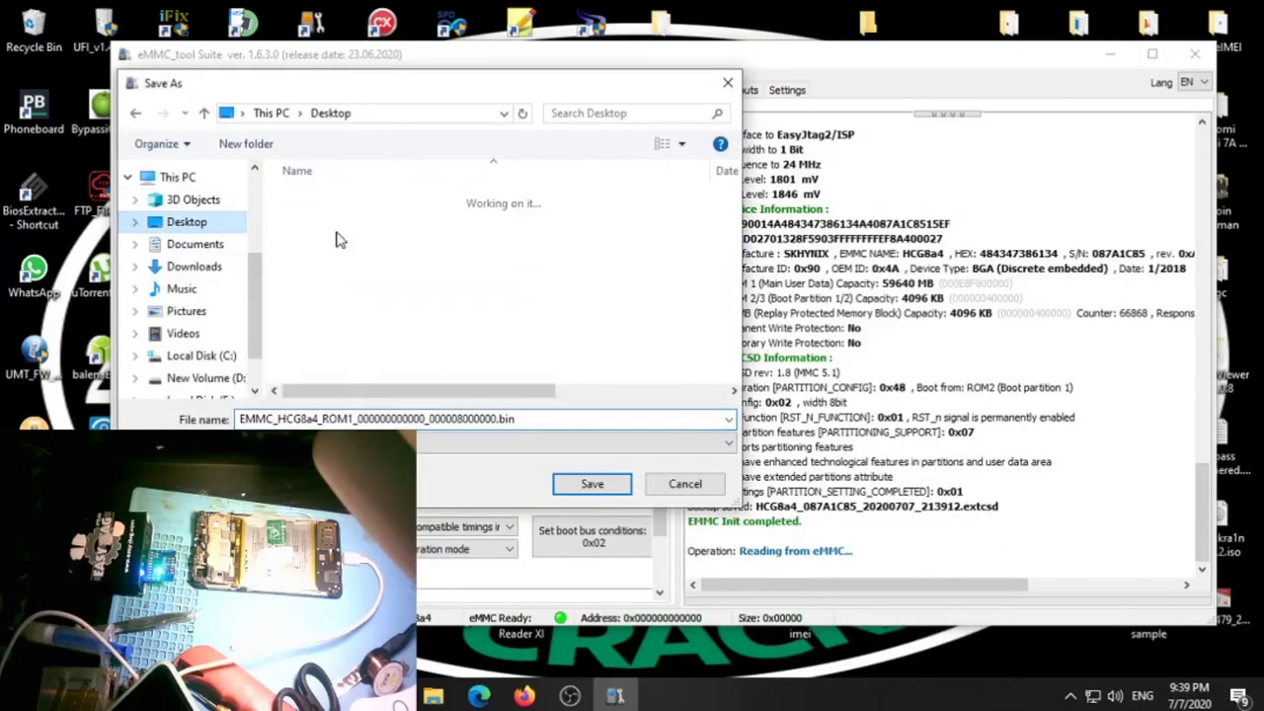
scroll(503, 226, down, 2)
scroll(326, 252, up, 2)
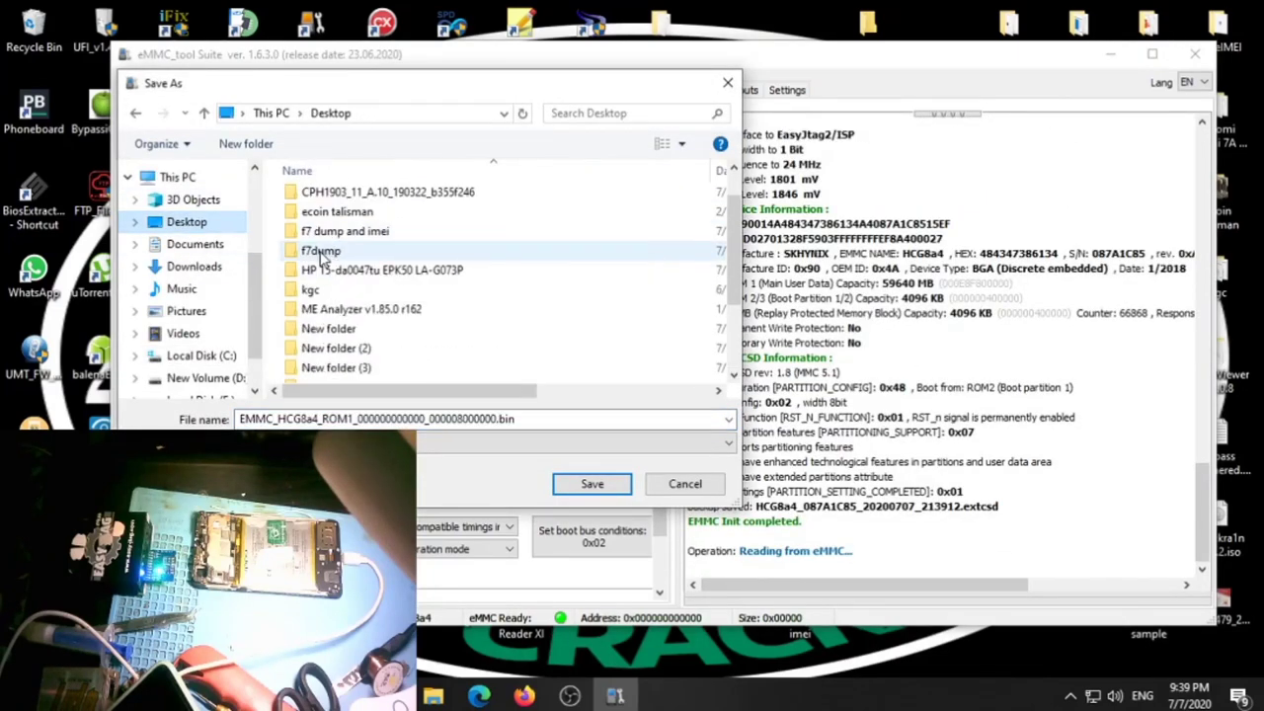
click(321, 253)
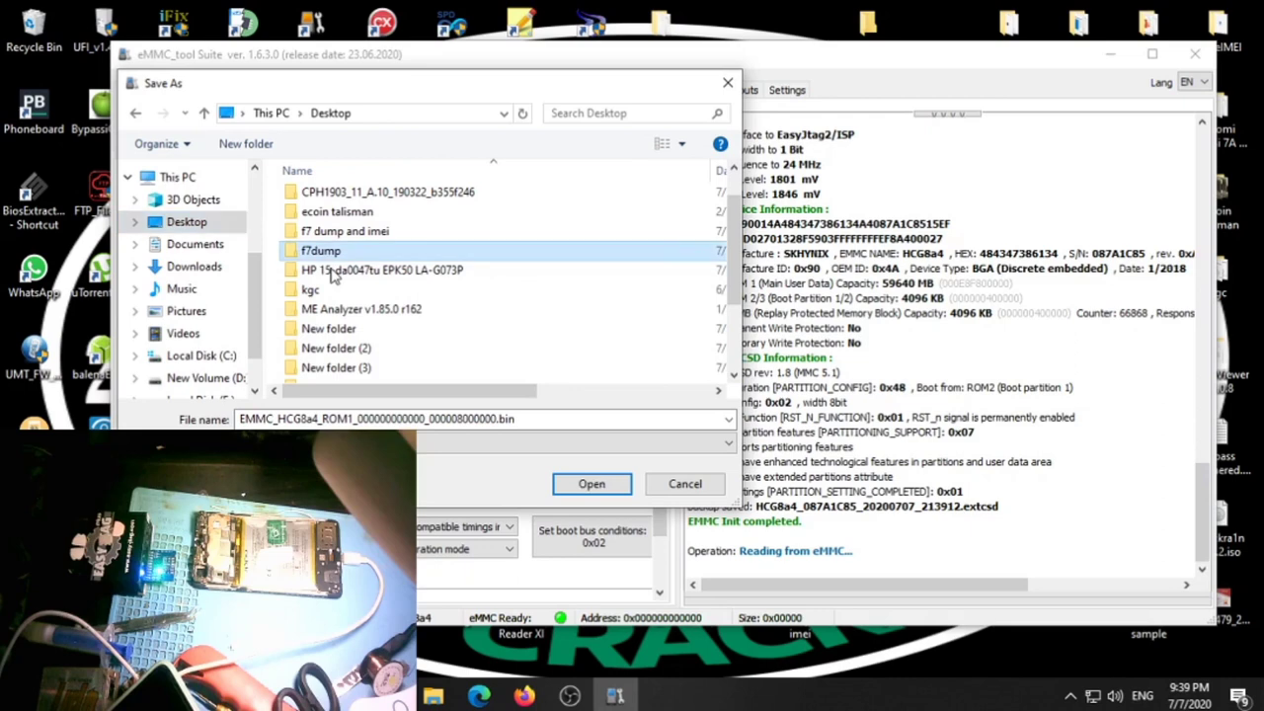
click(592, 485)
click(592, 485)
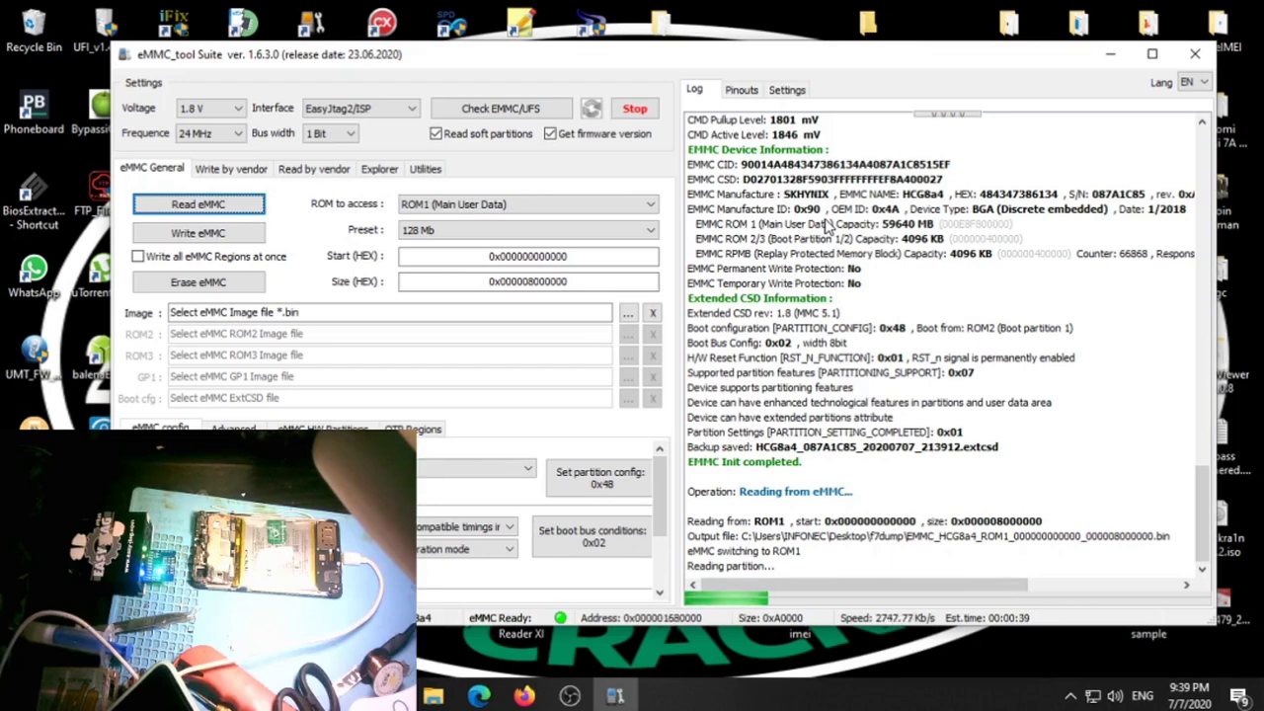
Step: Turn off the Get firmware version option and dismiss the eMMC tool's notifications
click(551, 138)
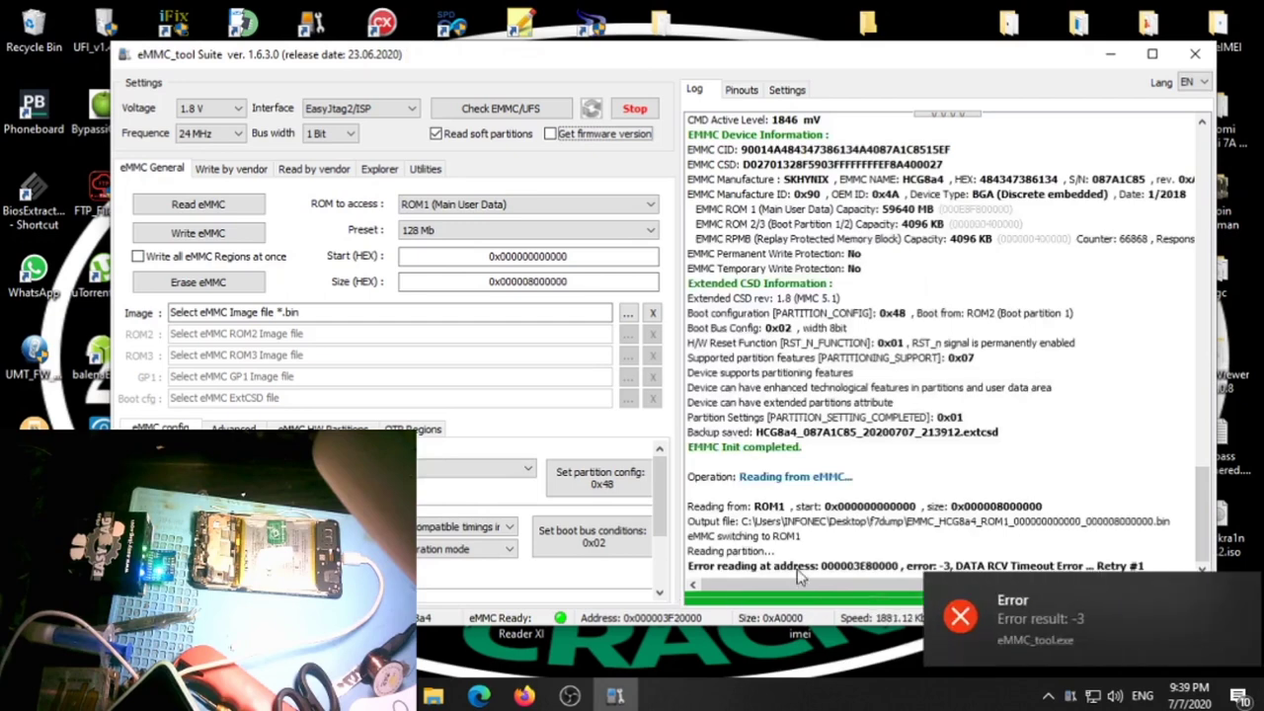
click(1236, 590)
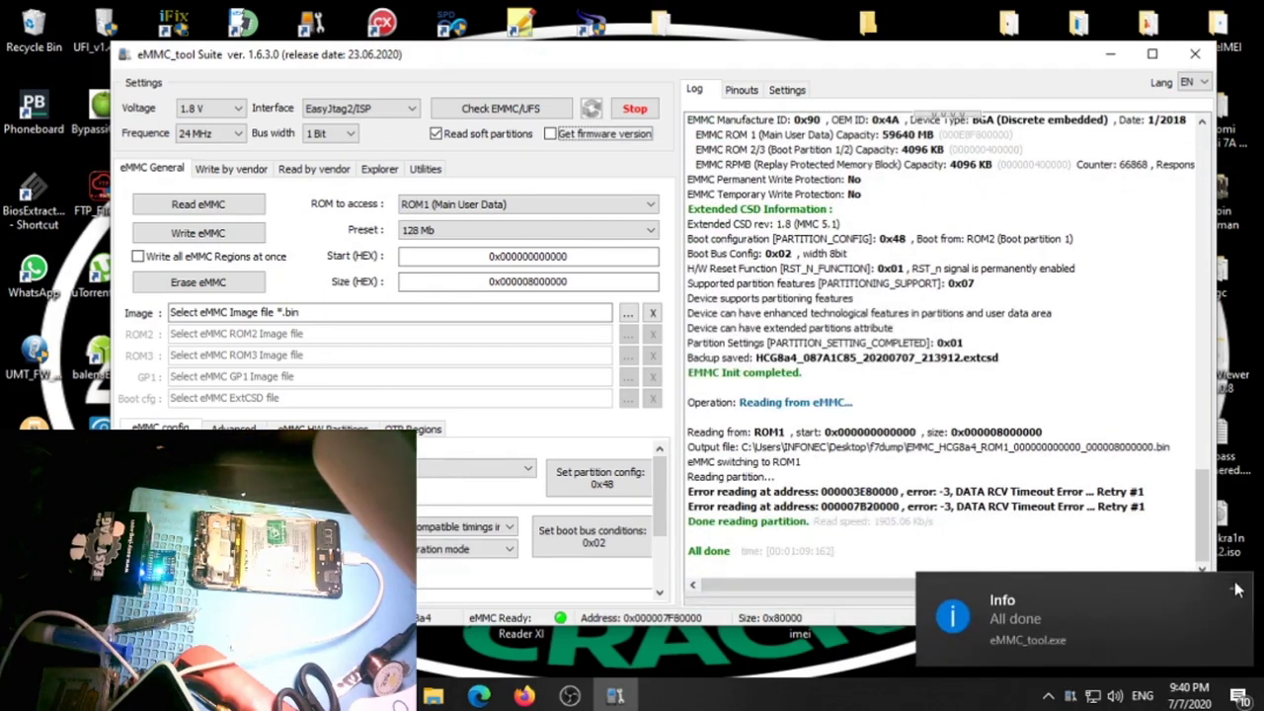
click(1236, 590)
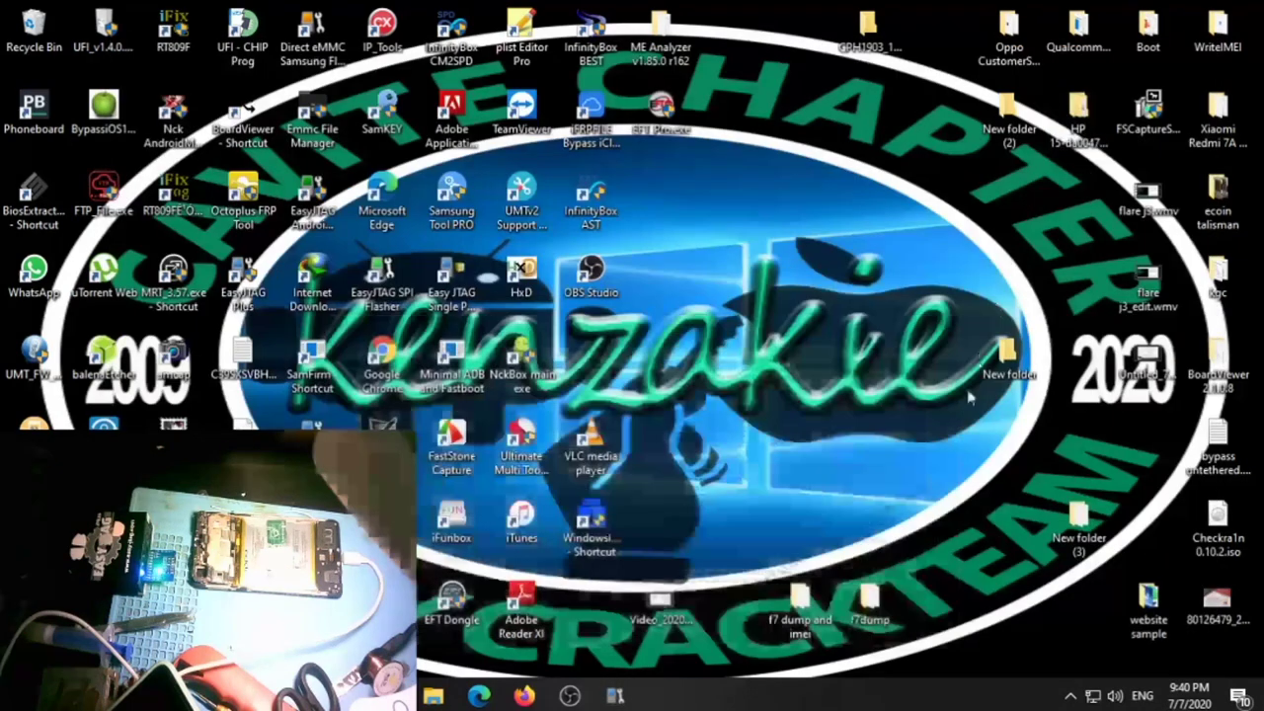
Step: Check the size of the saved ROM1 dump in the desktop f7dump folder
click(1110, 55)
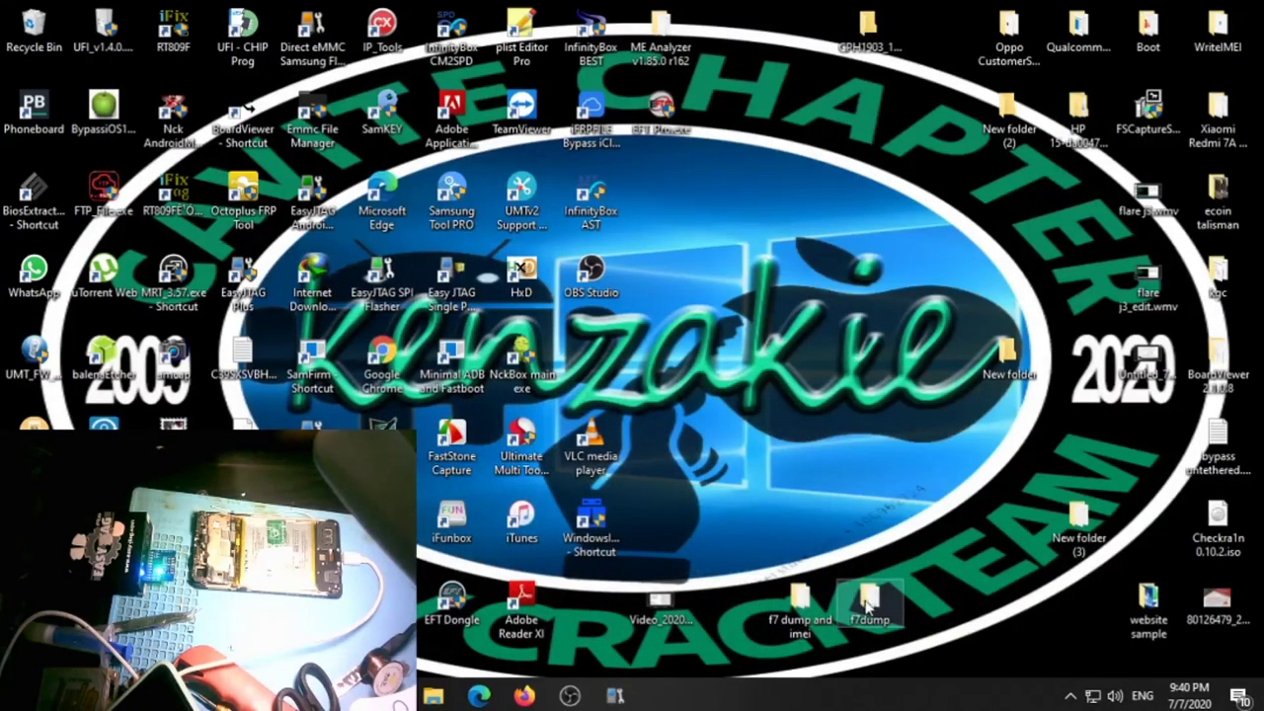
double_click(873, 602)
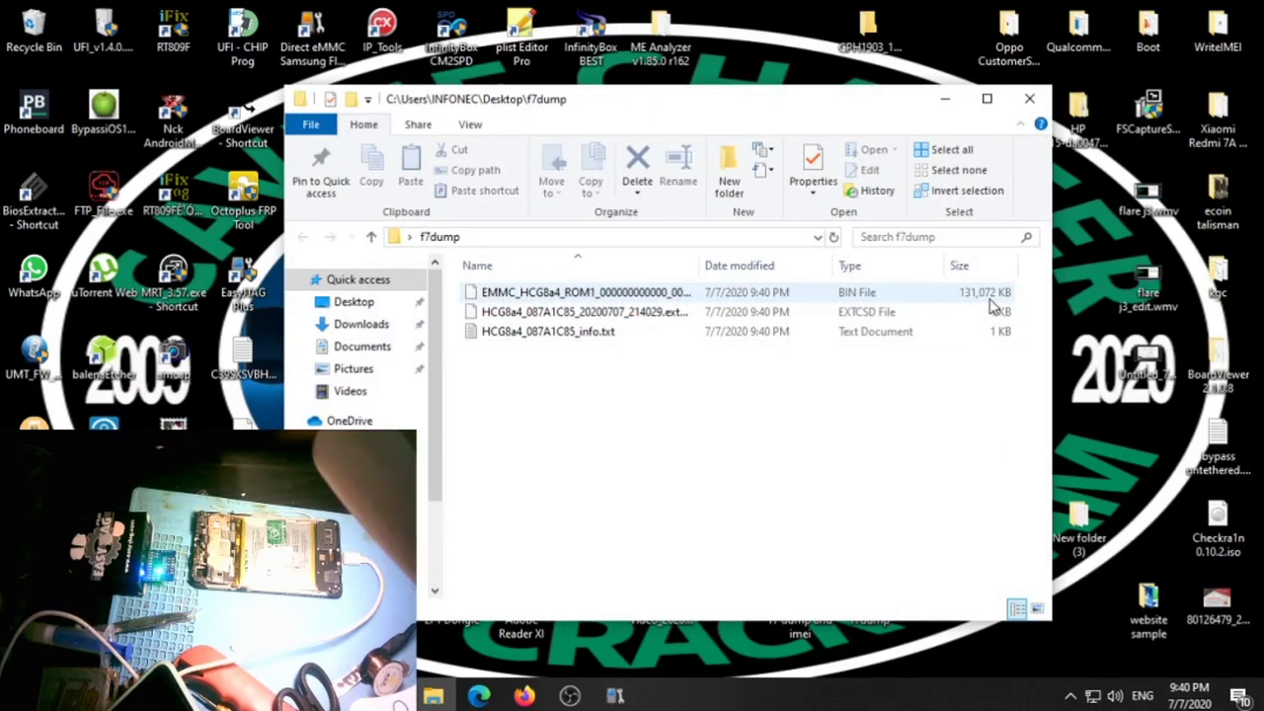
click(988, 296)
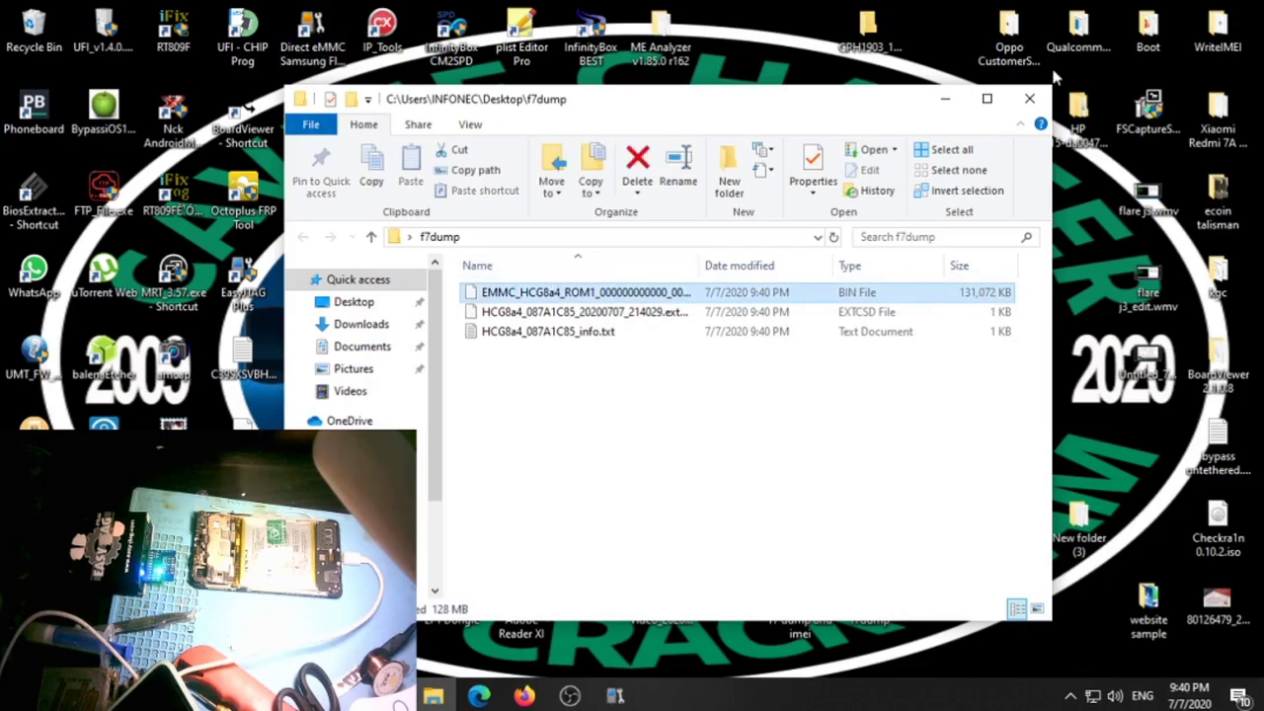
click(1029, 99)
Step: Return to the eMMC tool and set the ROM to access to ROM2 (Boot Partition 1)
click(614, 695)
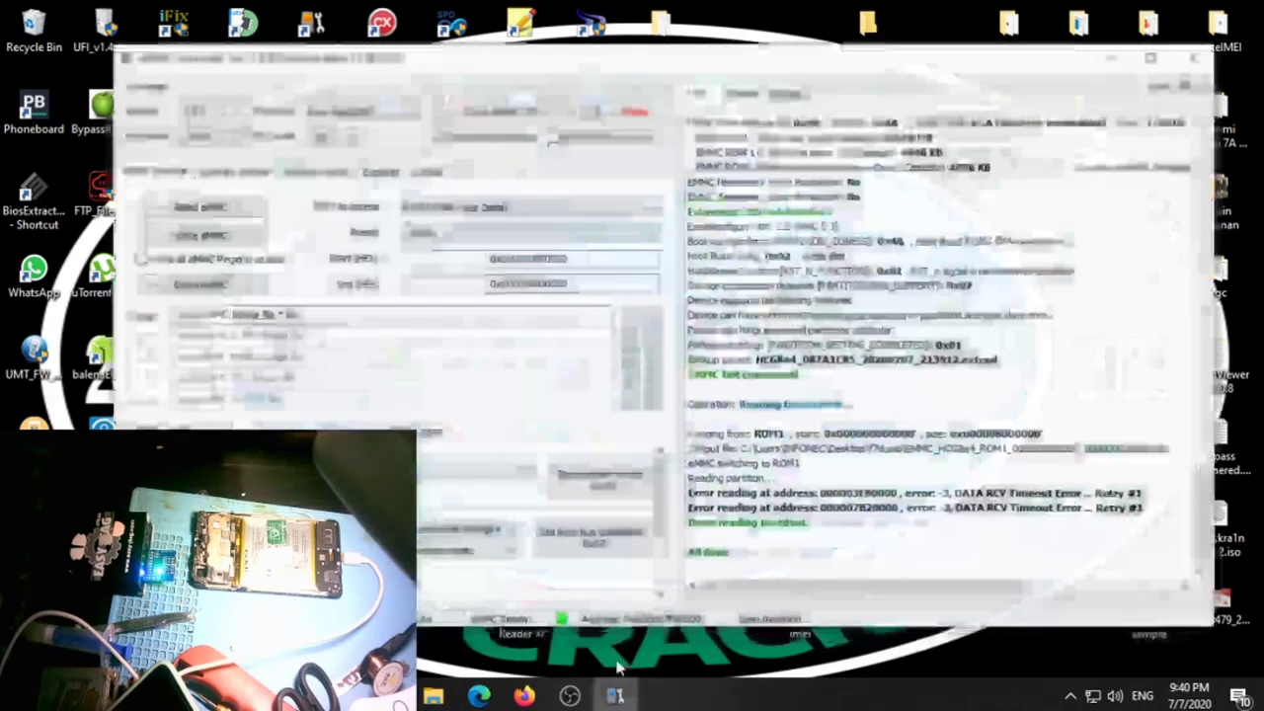
click(524, 205)
click(520, 232)
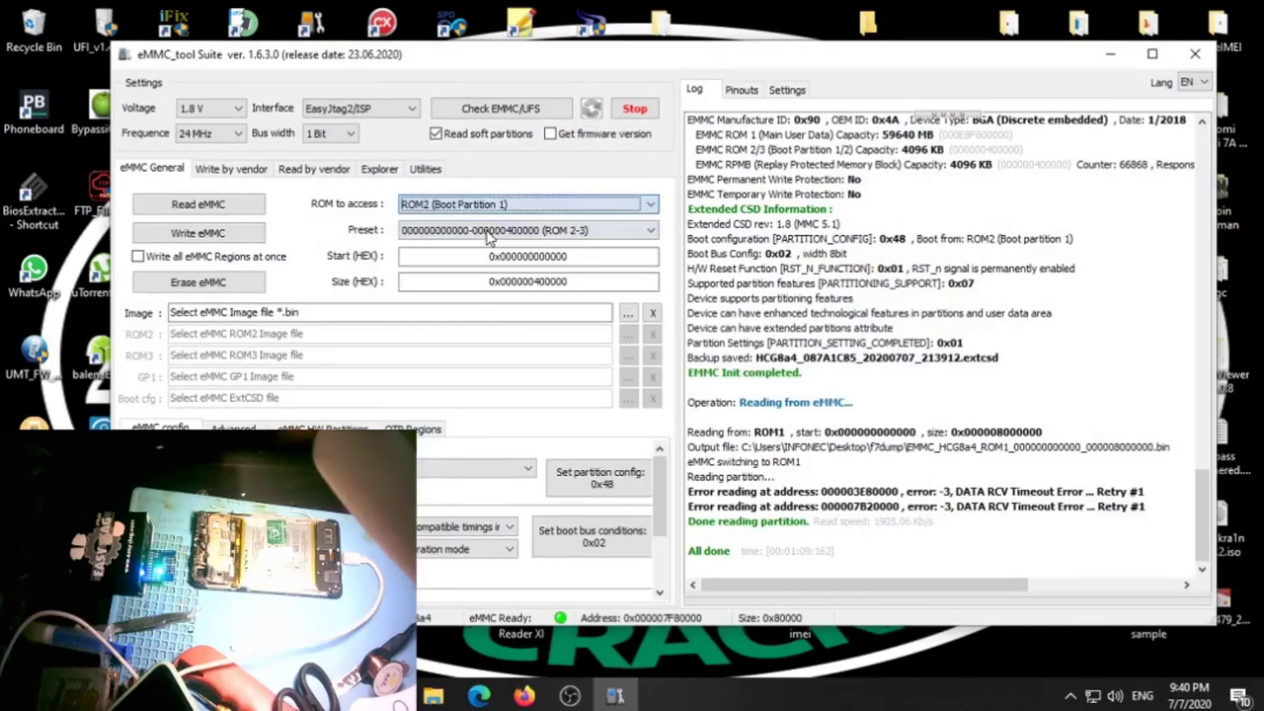
Step: Read ROM2 (Boot Partition 1) with the 4 Mb preset and save it under the suggested .bin name in f7dump
click(520, 230)
scroll(504, 296, up, 7)
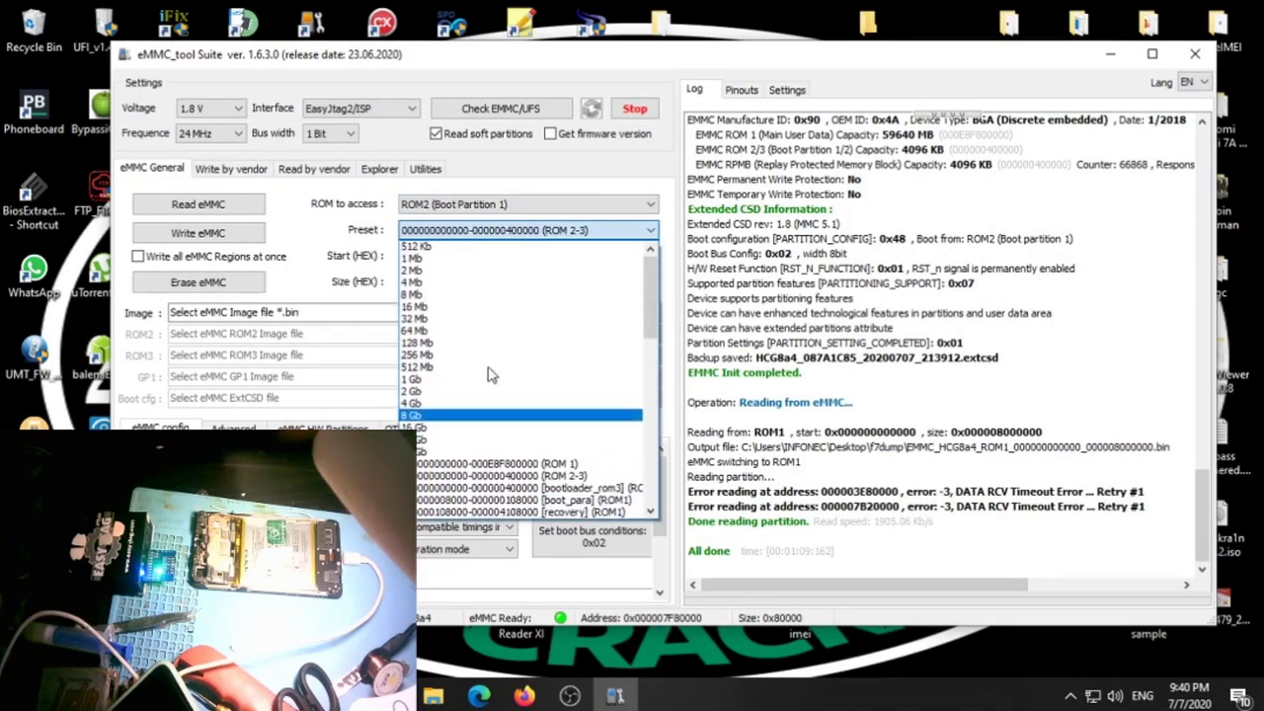
click(419, 307)
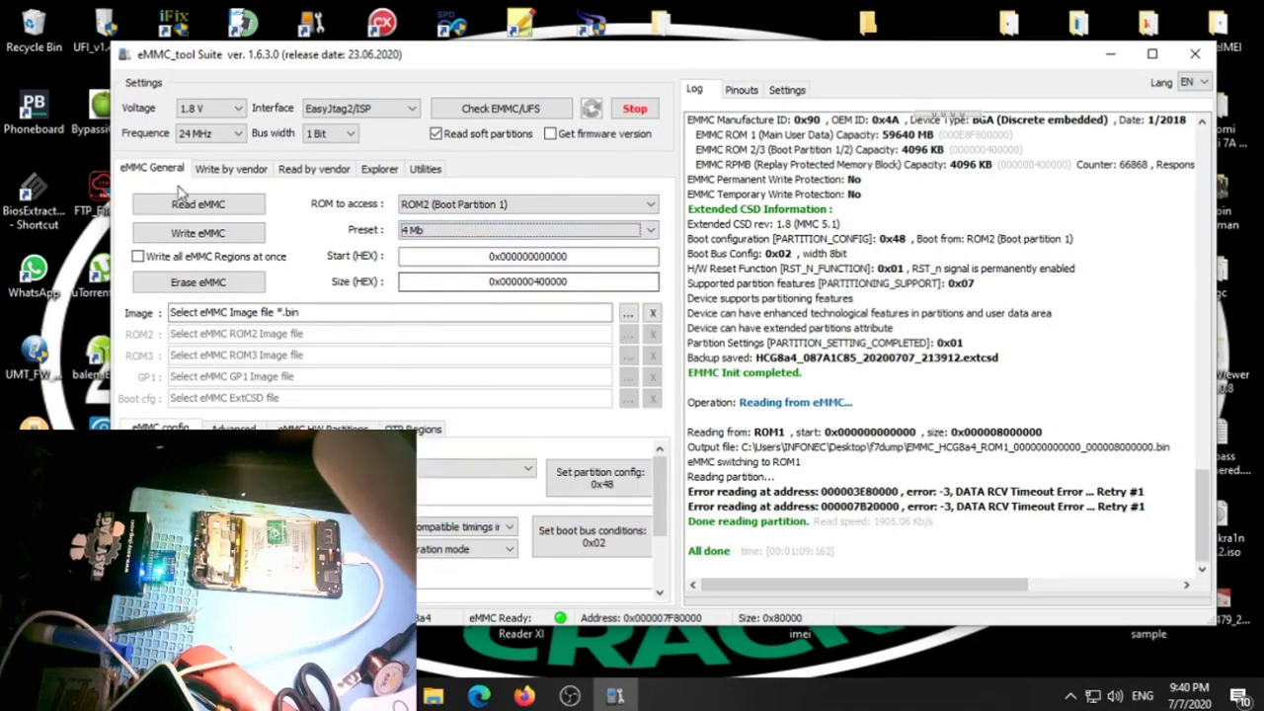
click(219, 205)
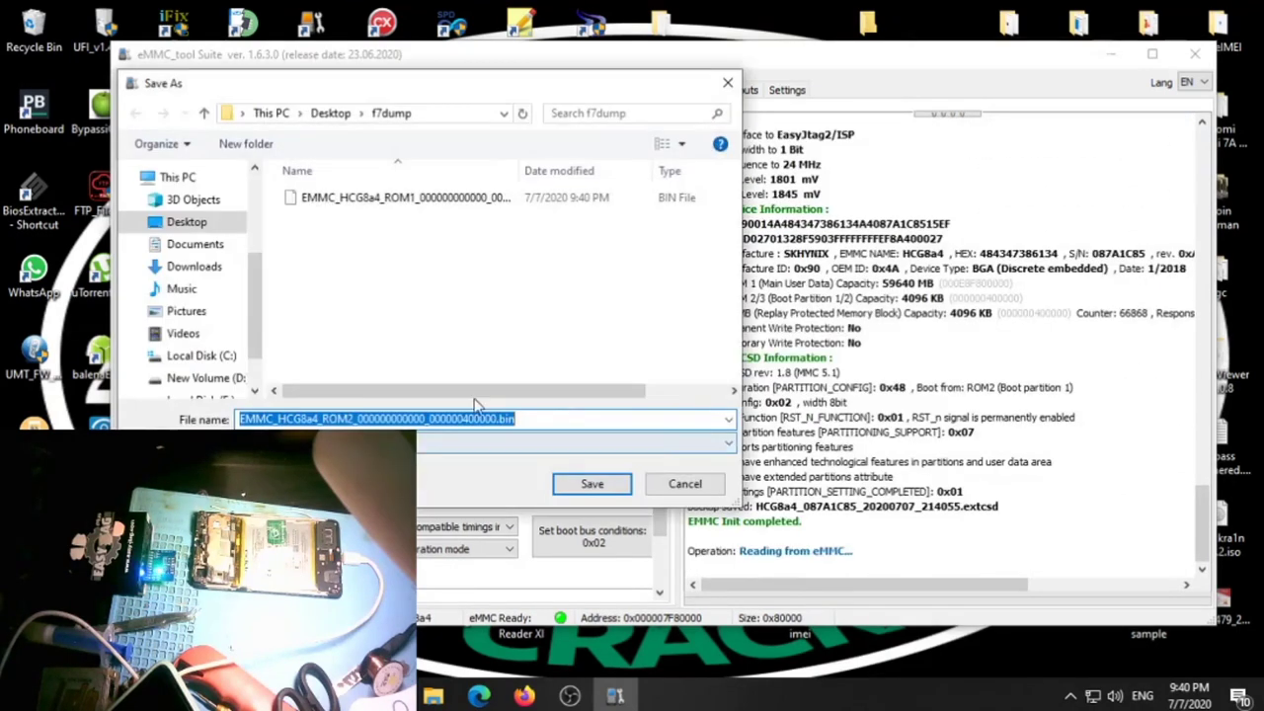
click(592, 484)
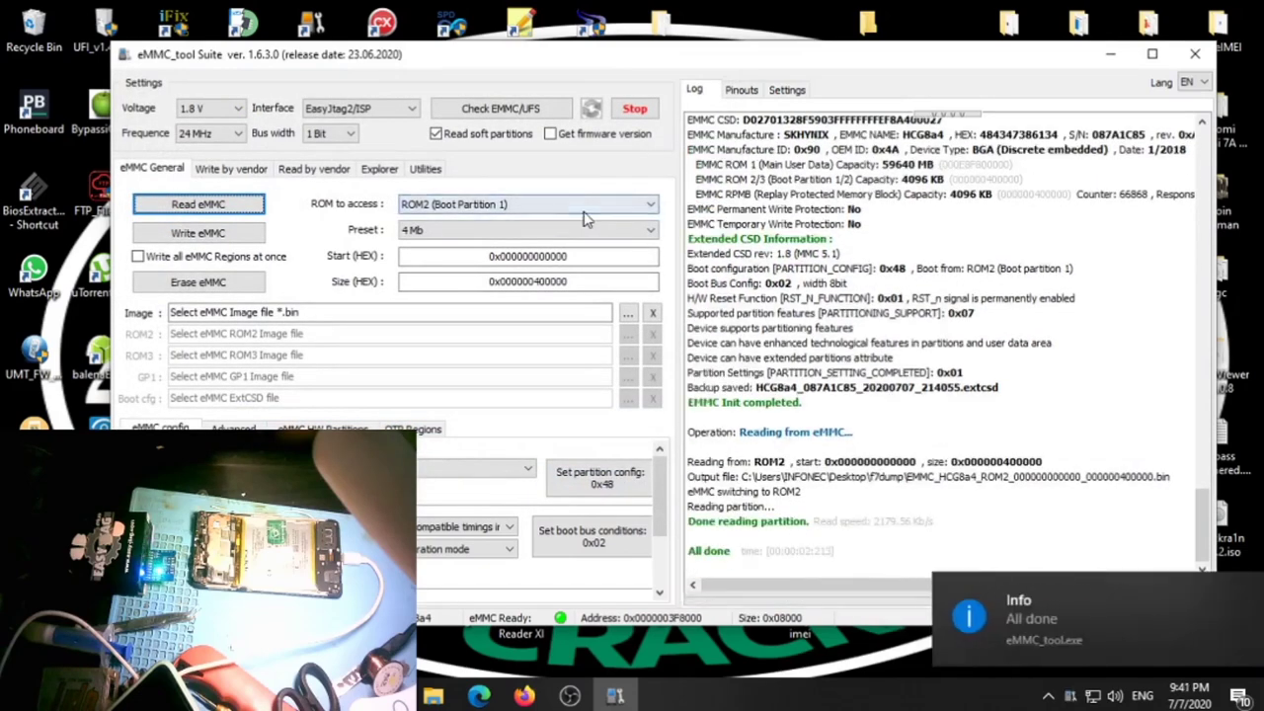
Step: Read ROM3 (Boot Partition 2) with the 4 Mb preset, save it under the suggested .bin name in f7dump, and dismiss the notification
click(593, 204)
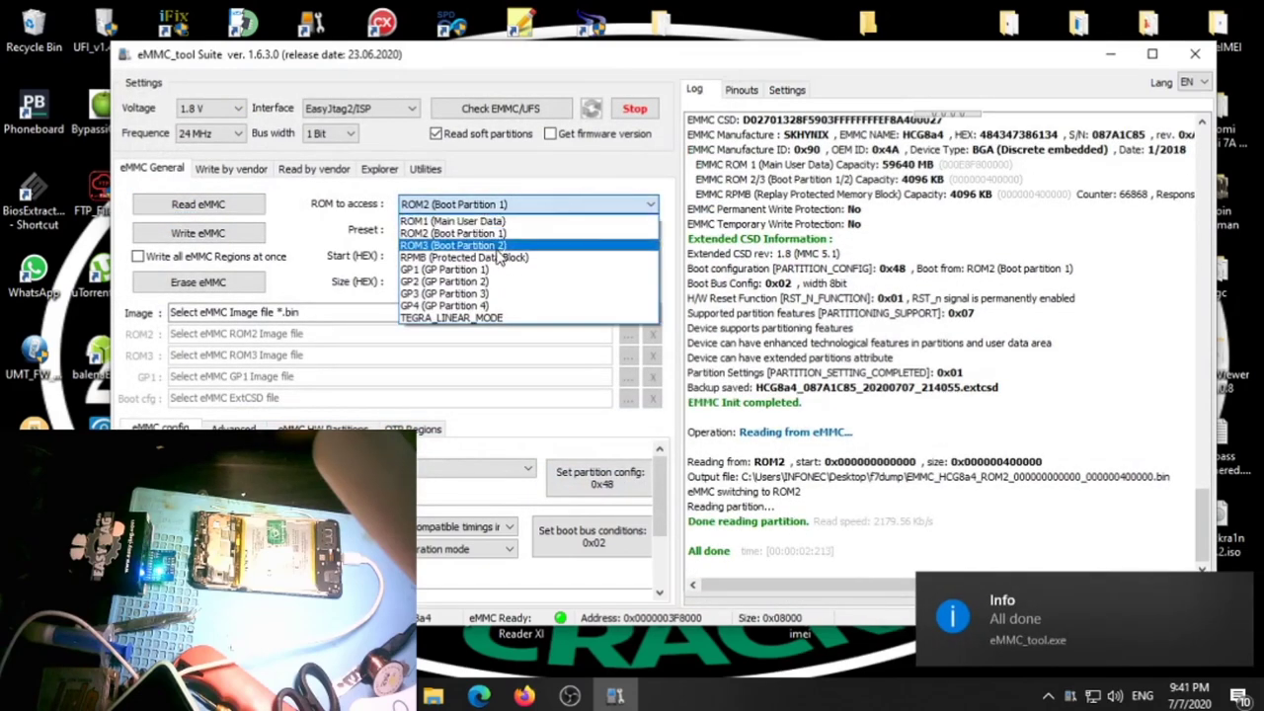
click(504, 244)
click(519, 230)
scroll(484, 286, up, 7)
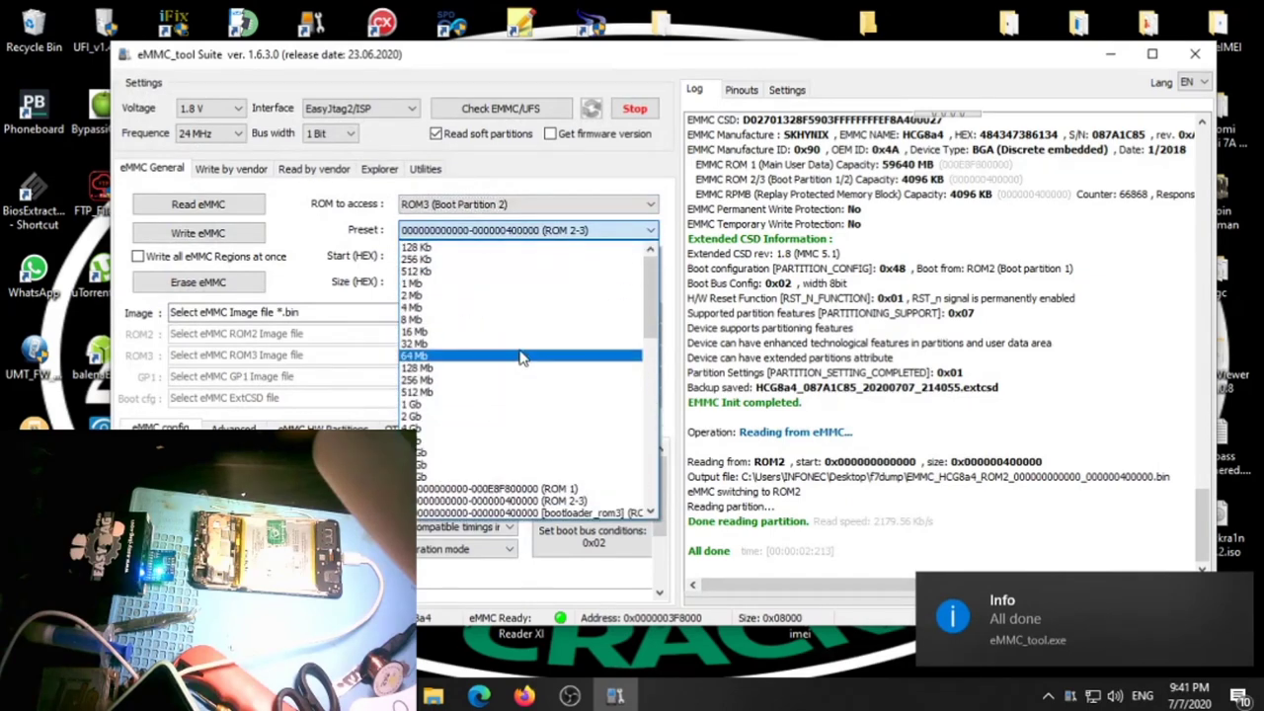
click(459, 309)
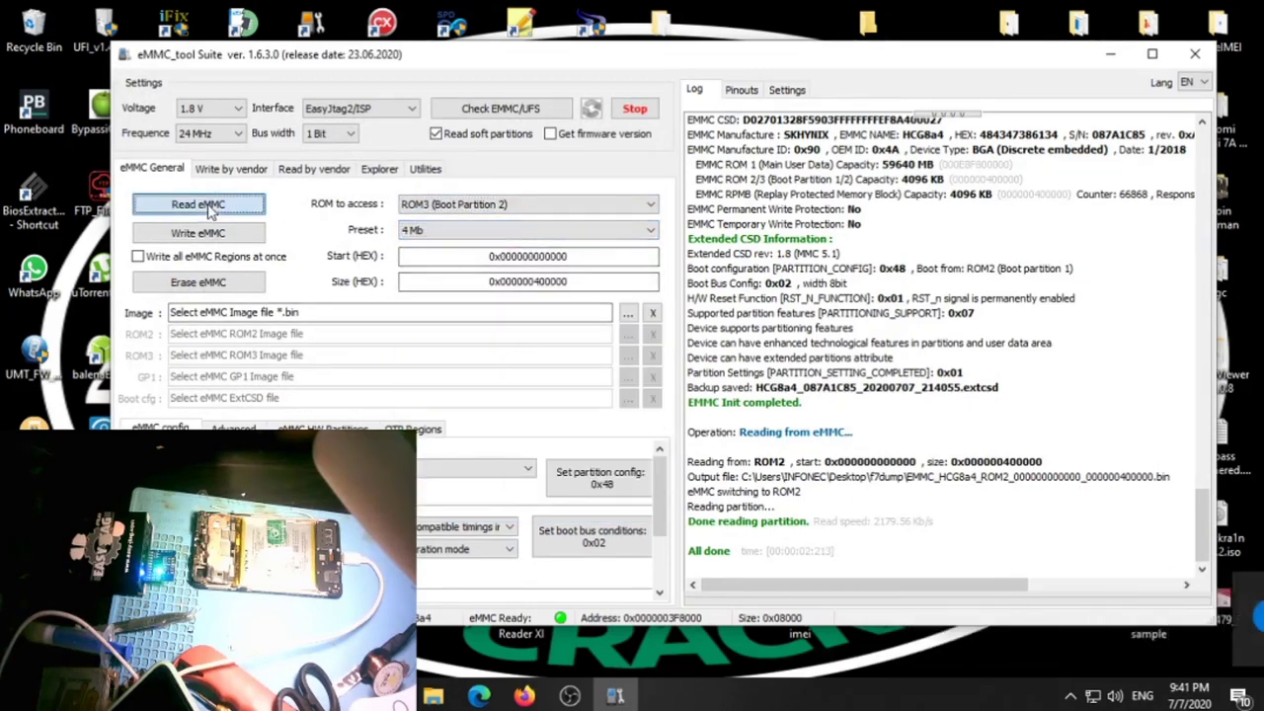
key(Return)
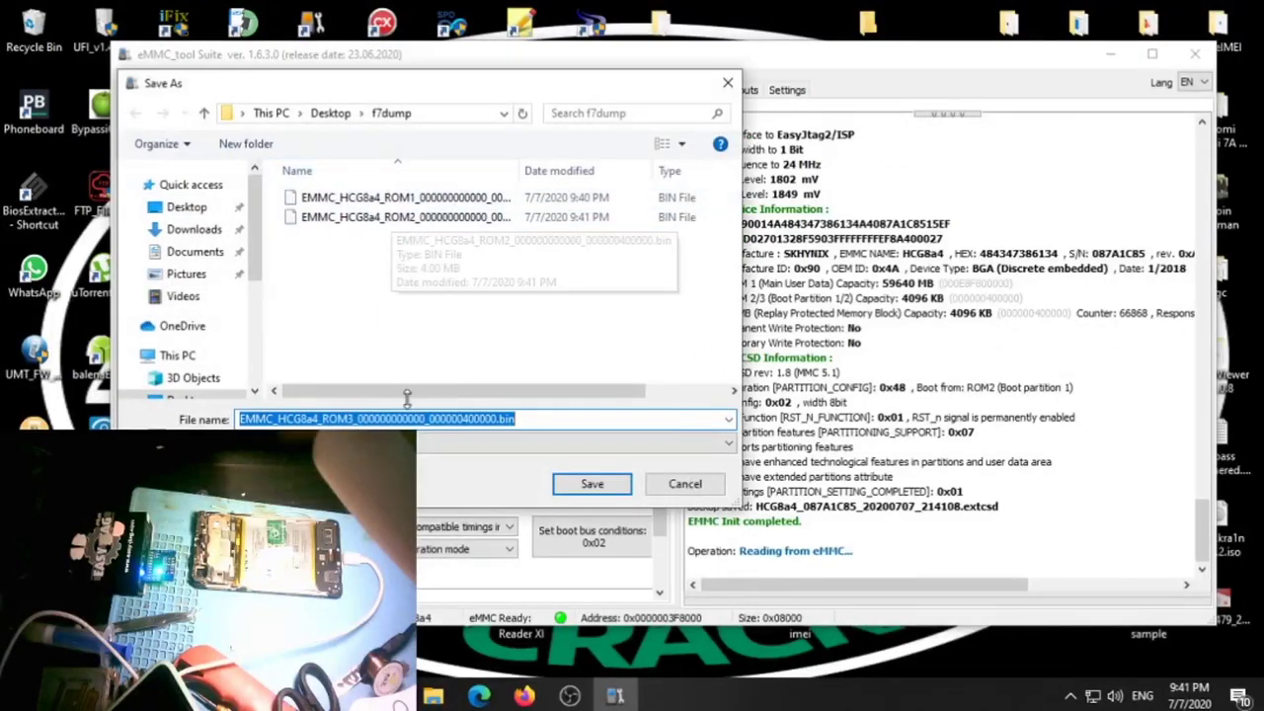
click(592, 484)
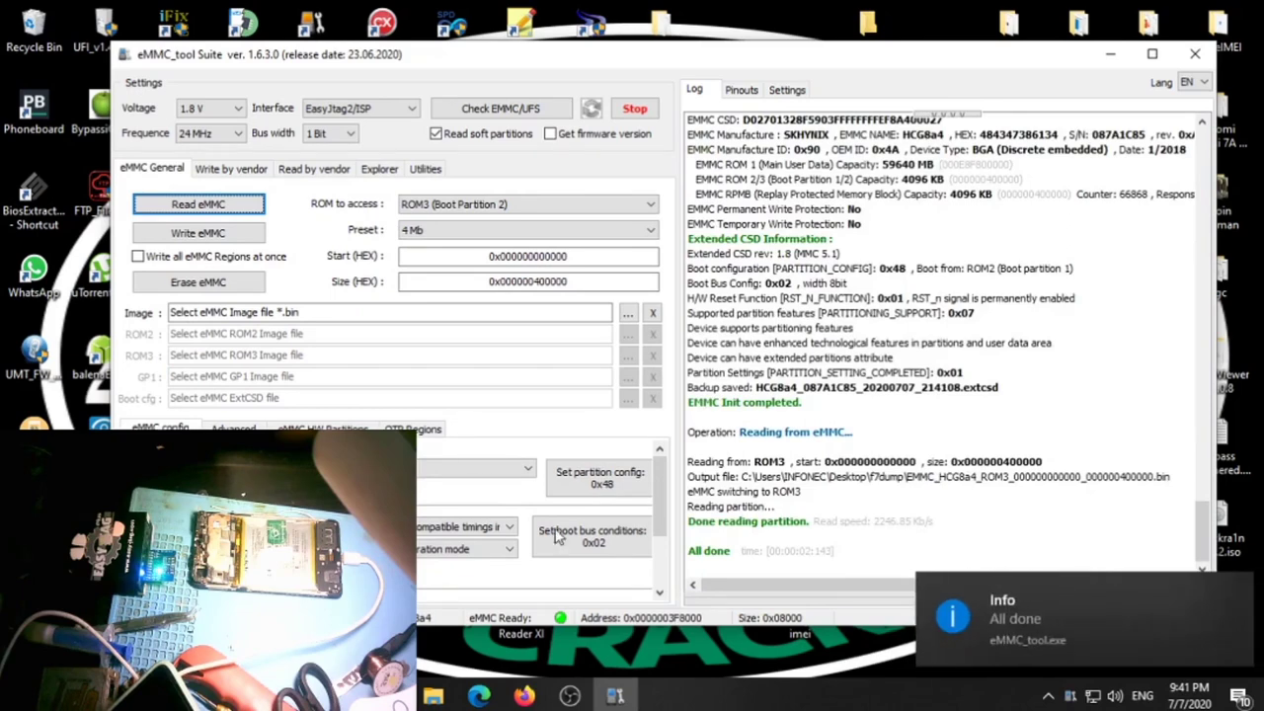
click(1238, 590)
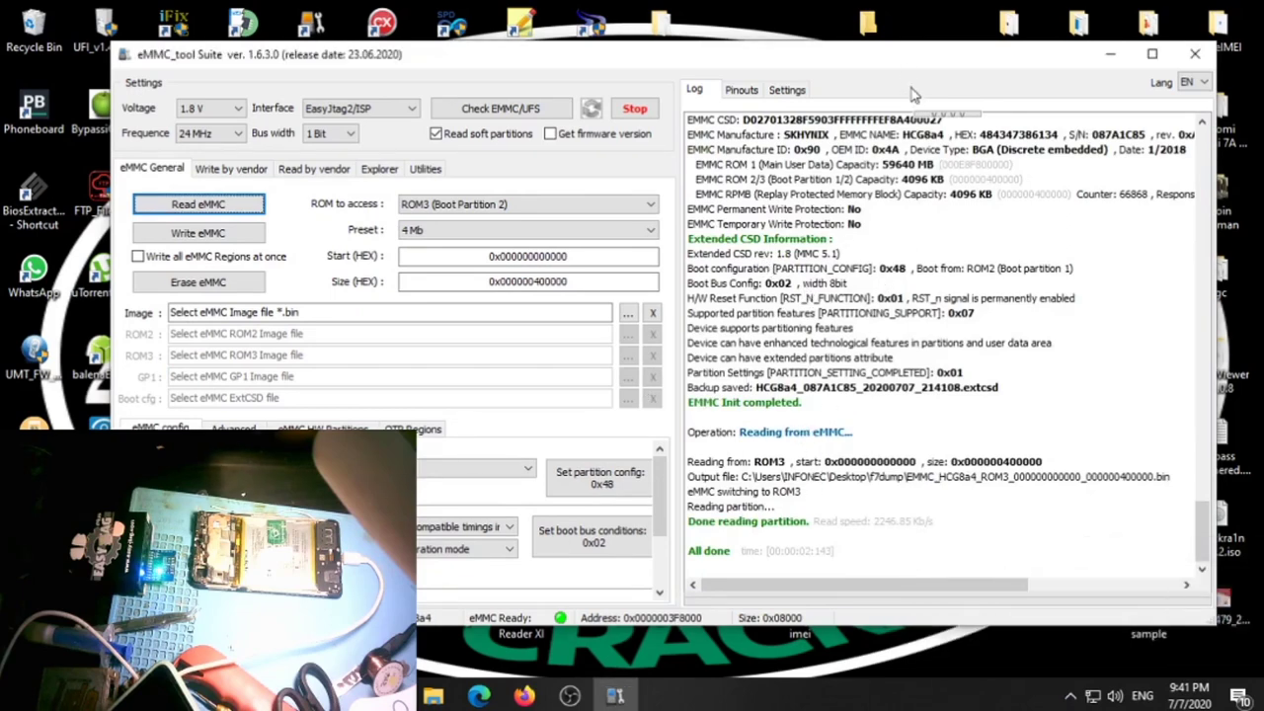
Step: Move the f7dump folder icon higher on the desktop and bring the eMMC tool window back into full view
click(1109, 55)
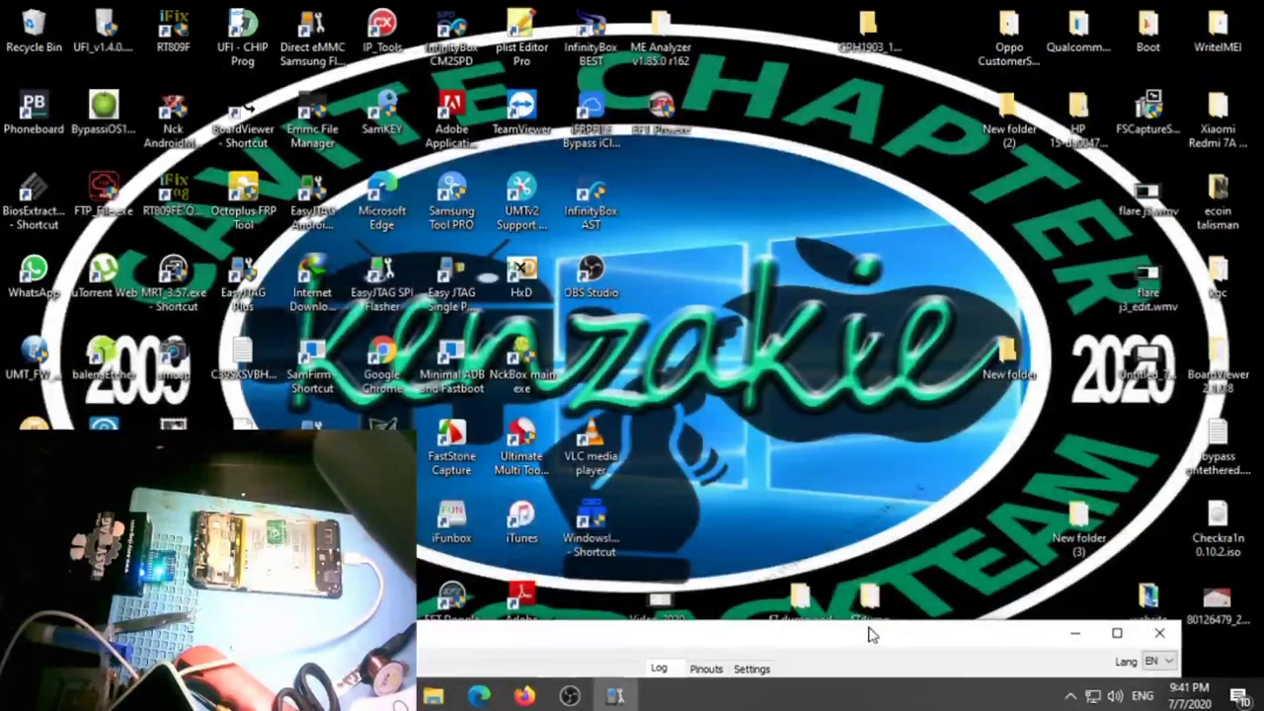
drag(876, 542, 884, 441)
drag(805, 598, 769, 87)
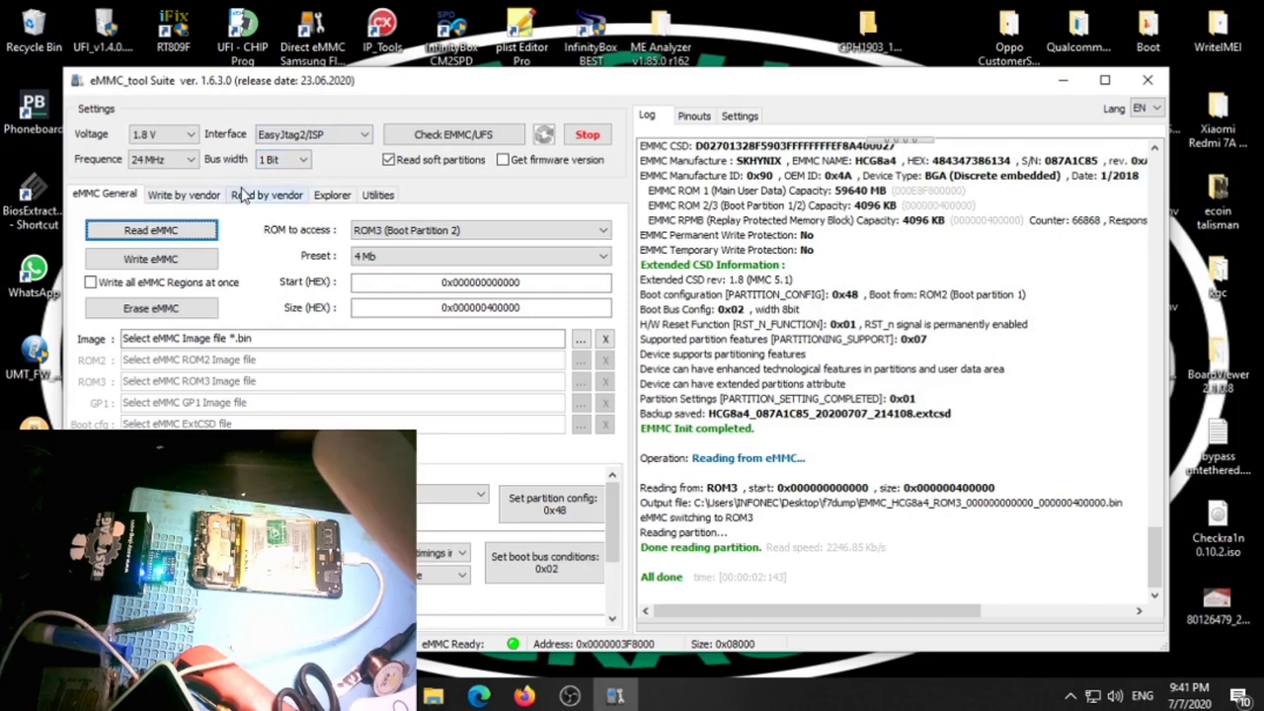
click(263, 198)
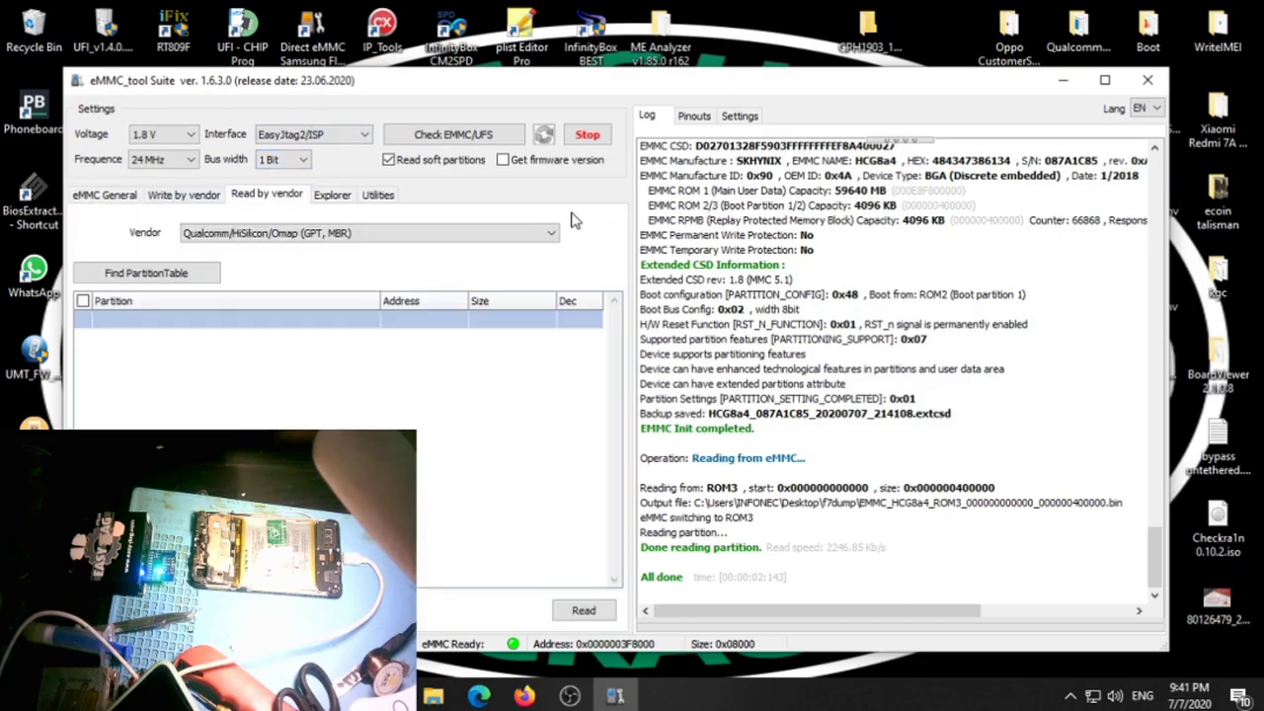
click(530, 234)
click(283, 285)
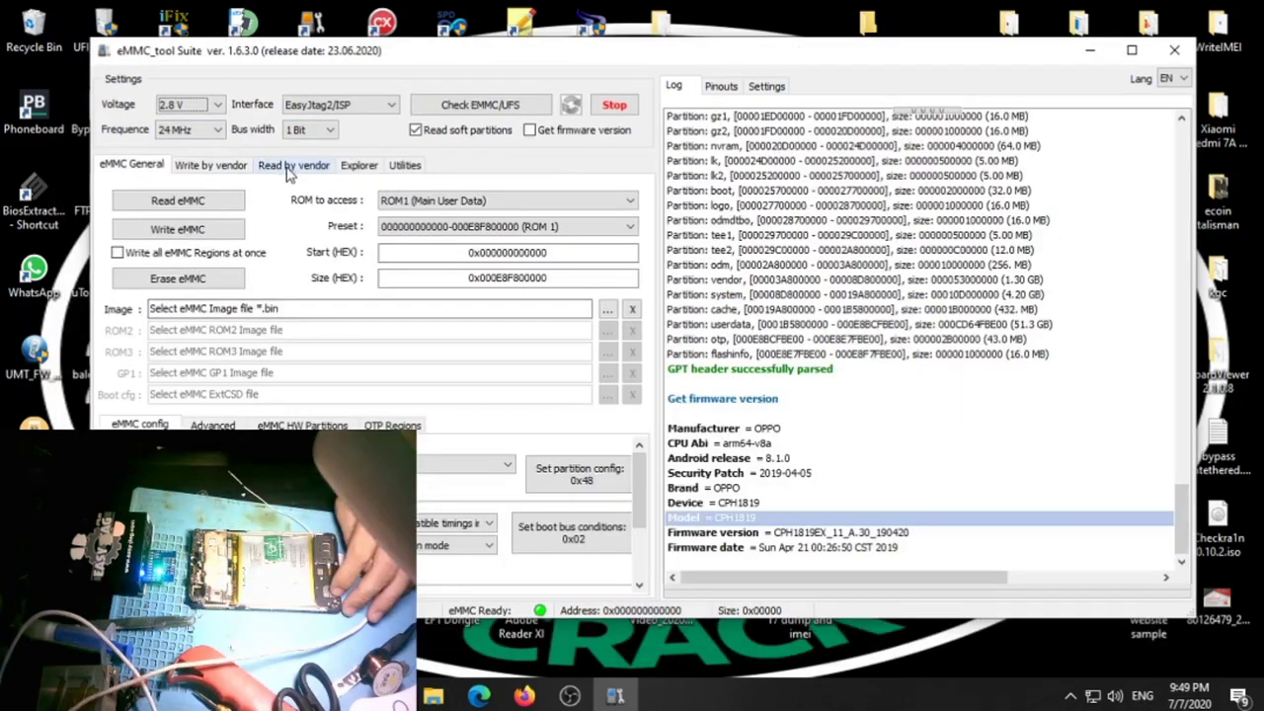
Step: Set the vendor for reading to MediaTek (GPT, PMT) and find the partition table from the device
click(293, 165)
click(222, 244)
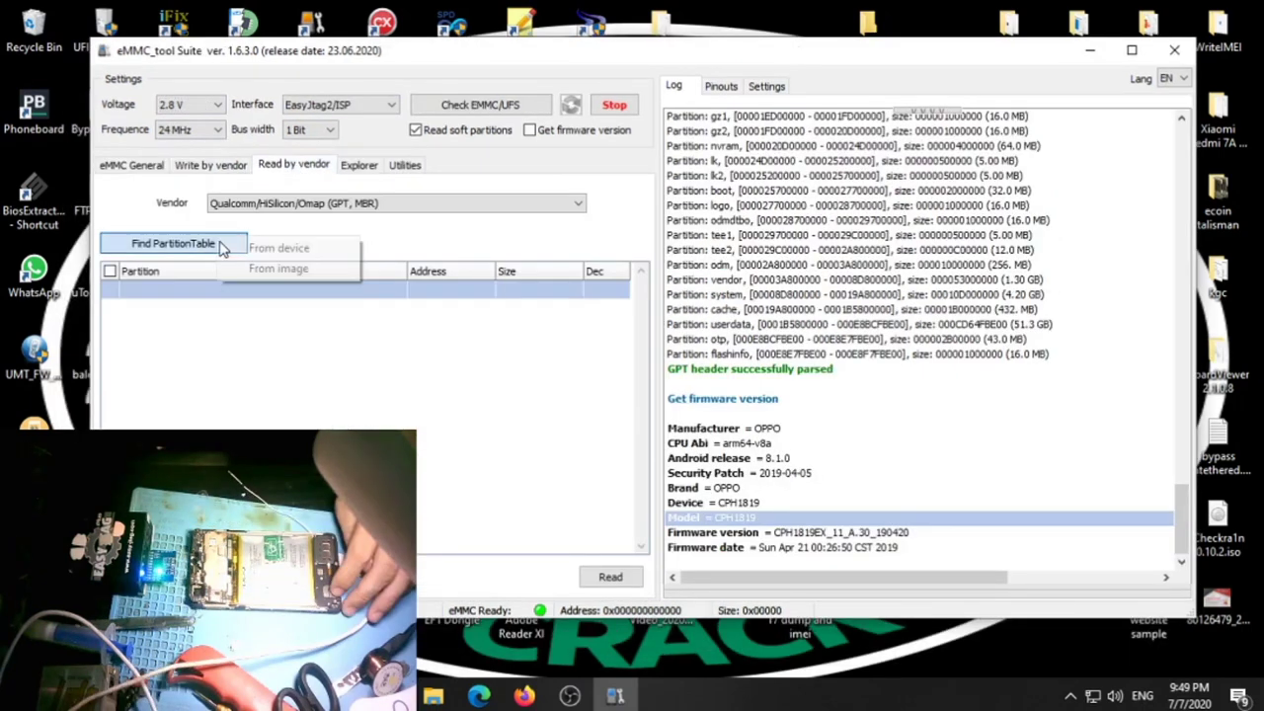
click(346, 202)
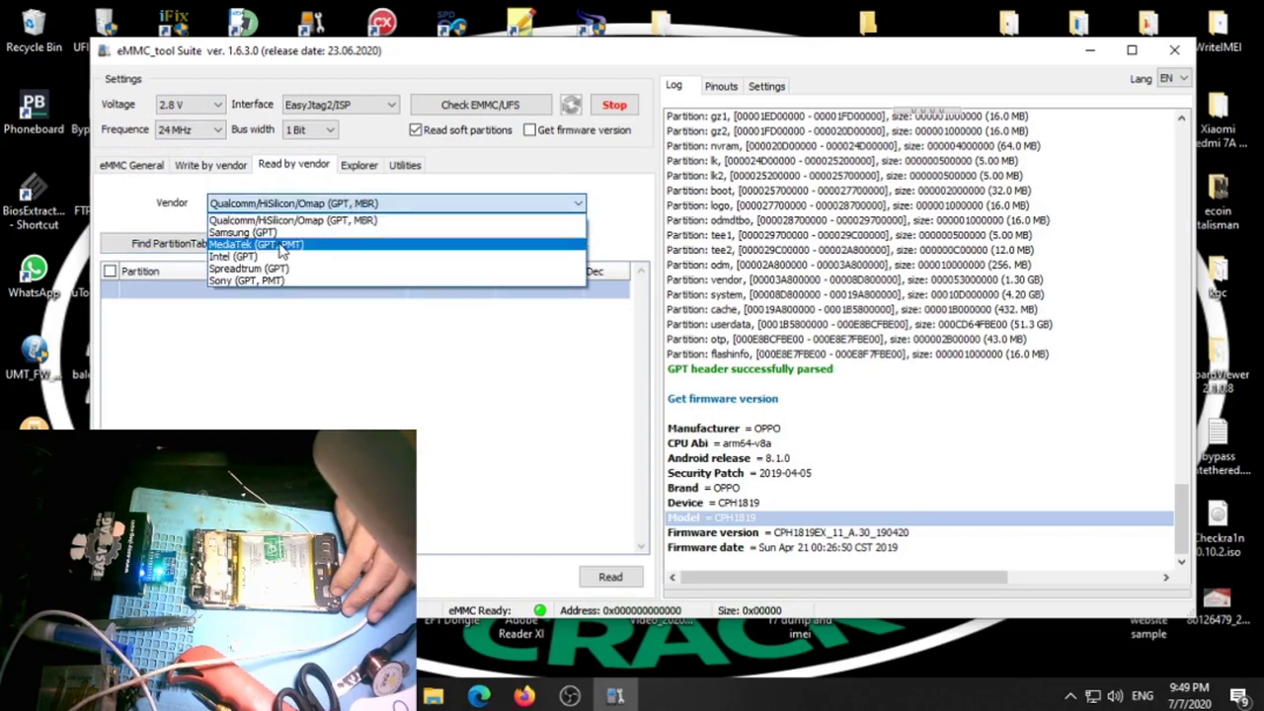
click(284, 244)
click(228, 248)
click(281, 253)
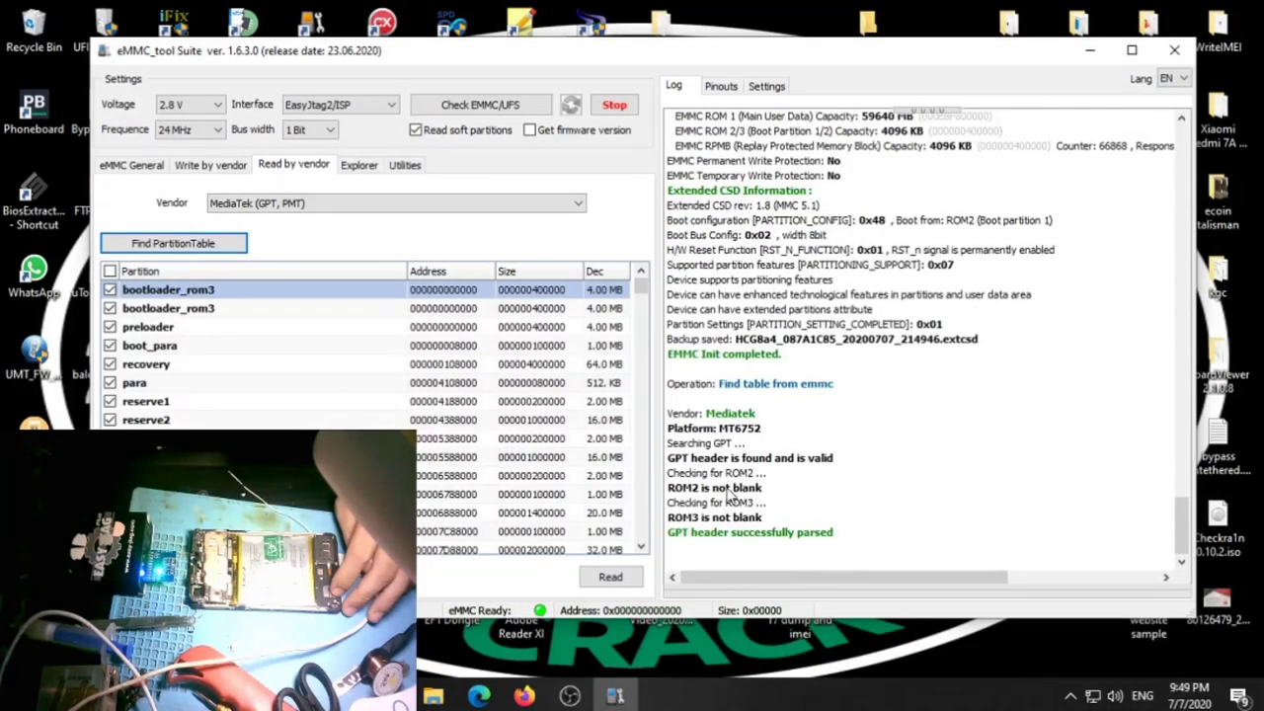
Step: Examine the log's ROM2 and ROM3 blank-check results from the partition table search
click(728, 488)
click(721, 518)
click(728, 489)
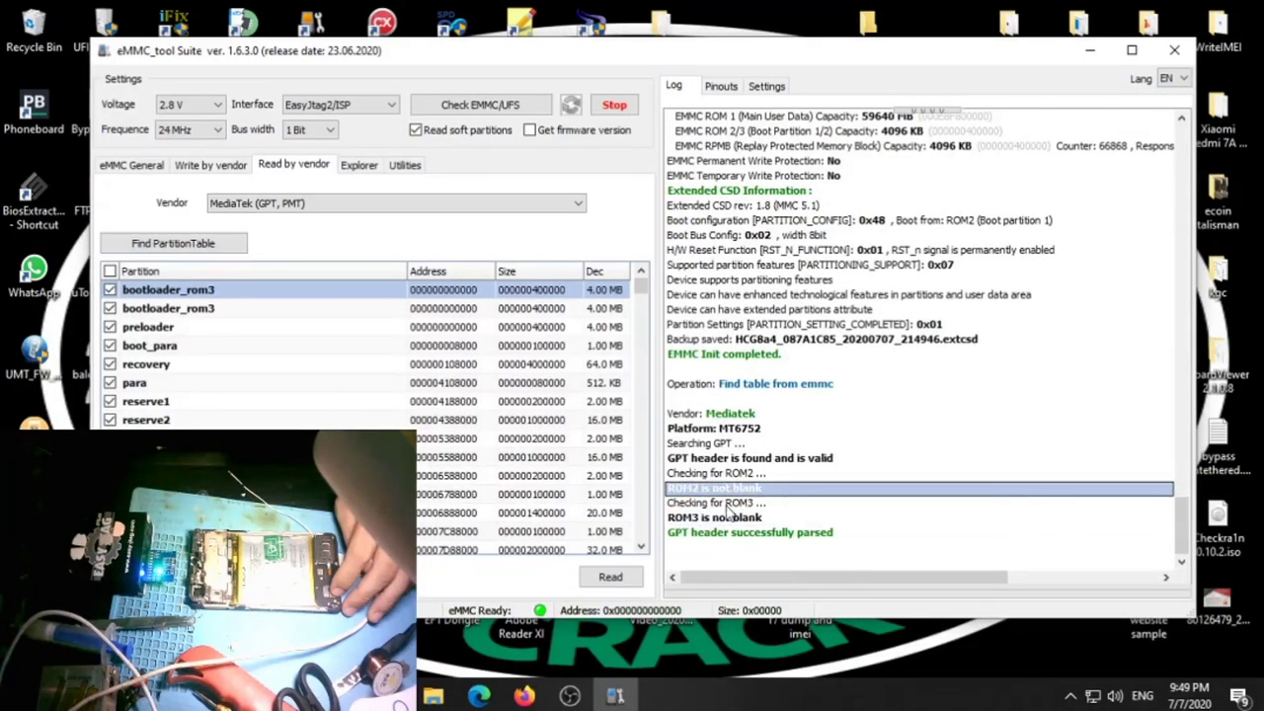
click(757, 517)
key(Up)
key(Up)
key(Up)
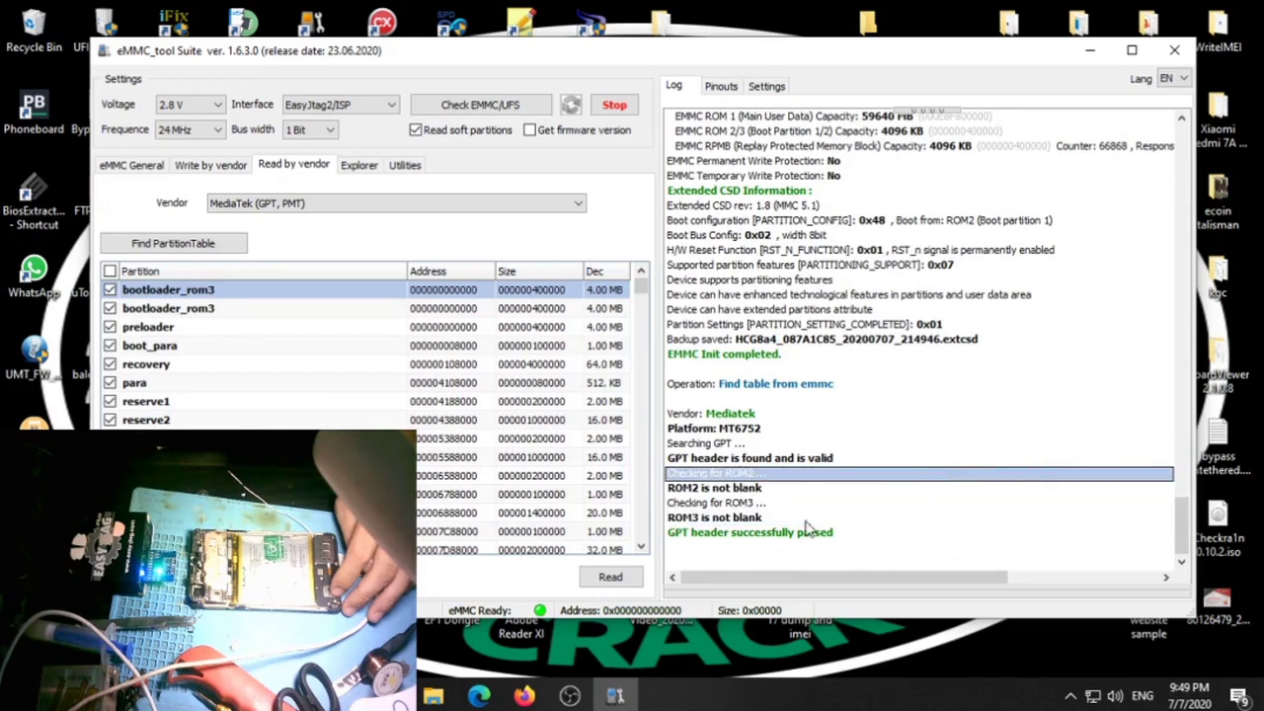
click(717, 491)
click(732, 518)
click(735, 490)
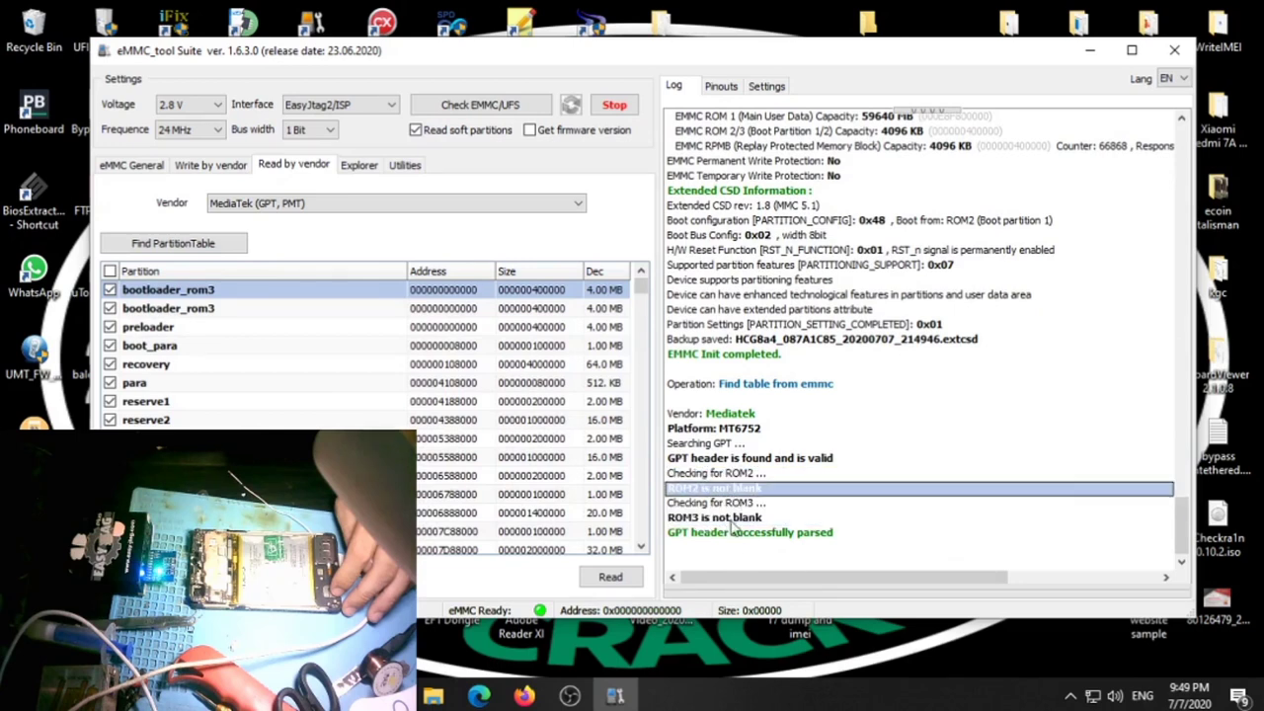
click(730, 519)
click(743, 491)
click(740, 519)
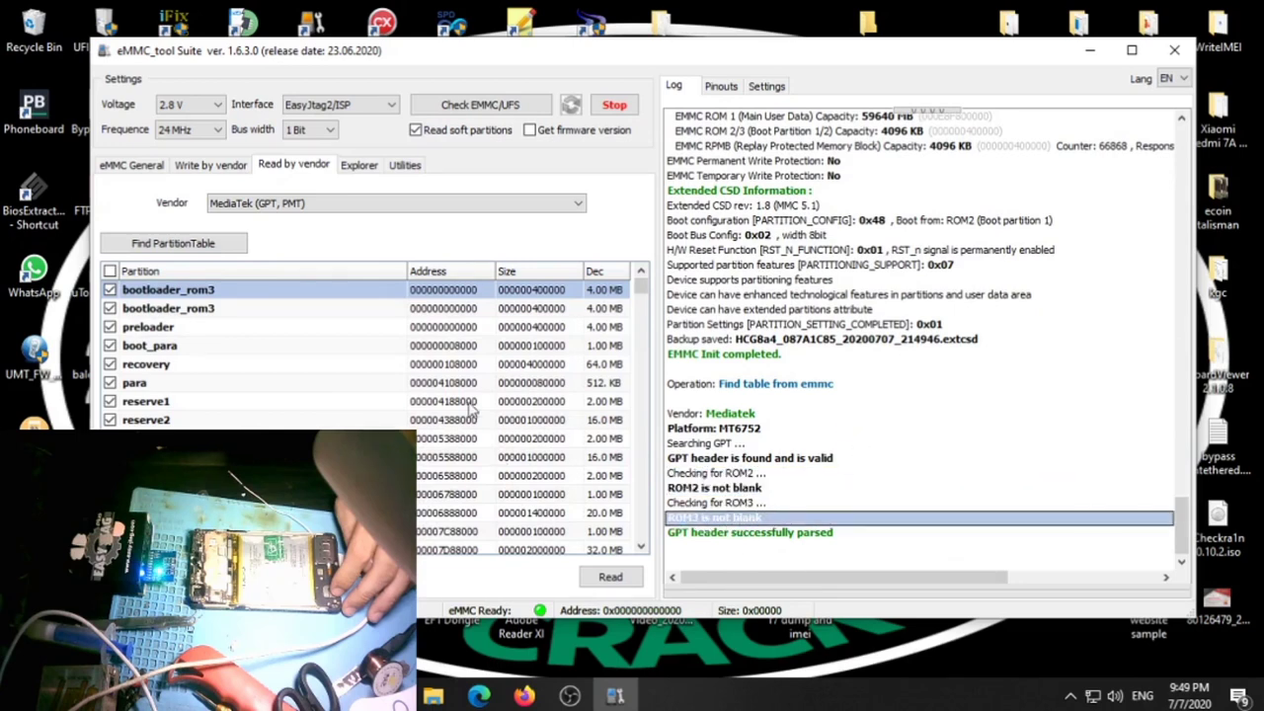
Step: Deselect all partitions and select only oppo_custom, nvdata and persist for reading
click(107, 277)
click(110, 272)
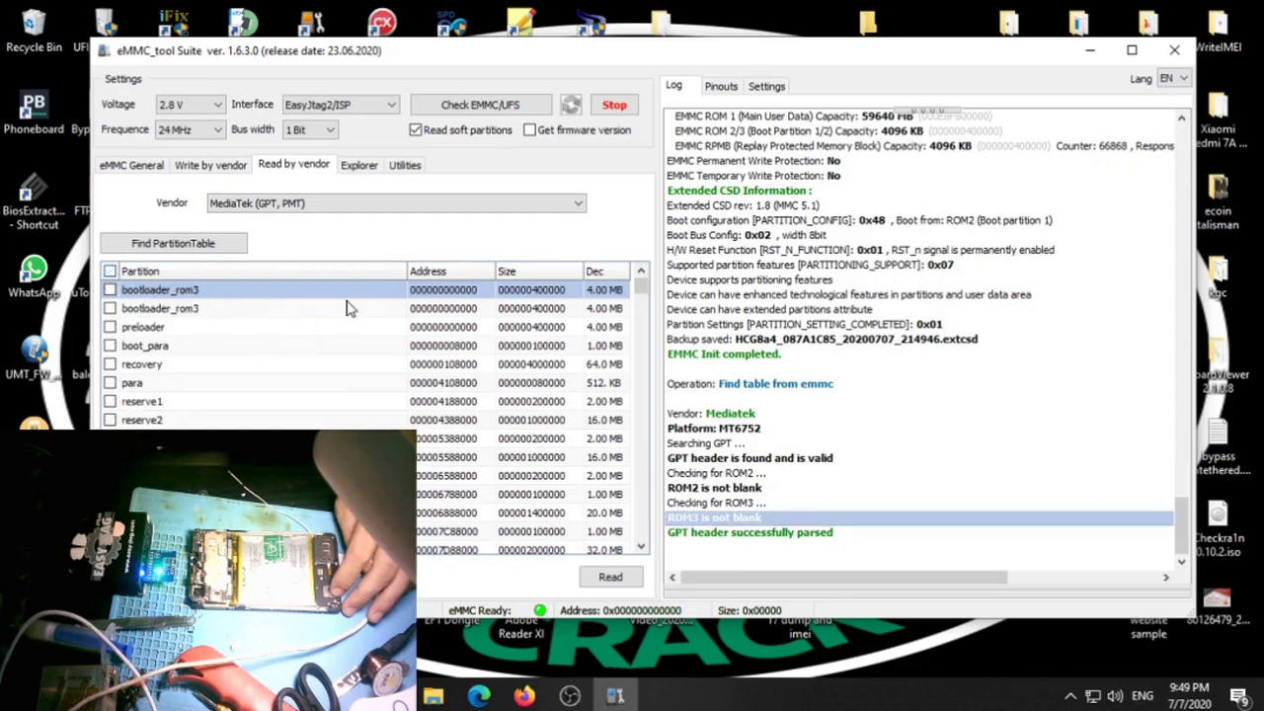
scroll(340, 308, down, 1)
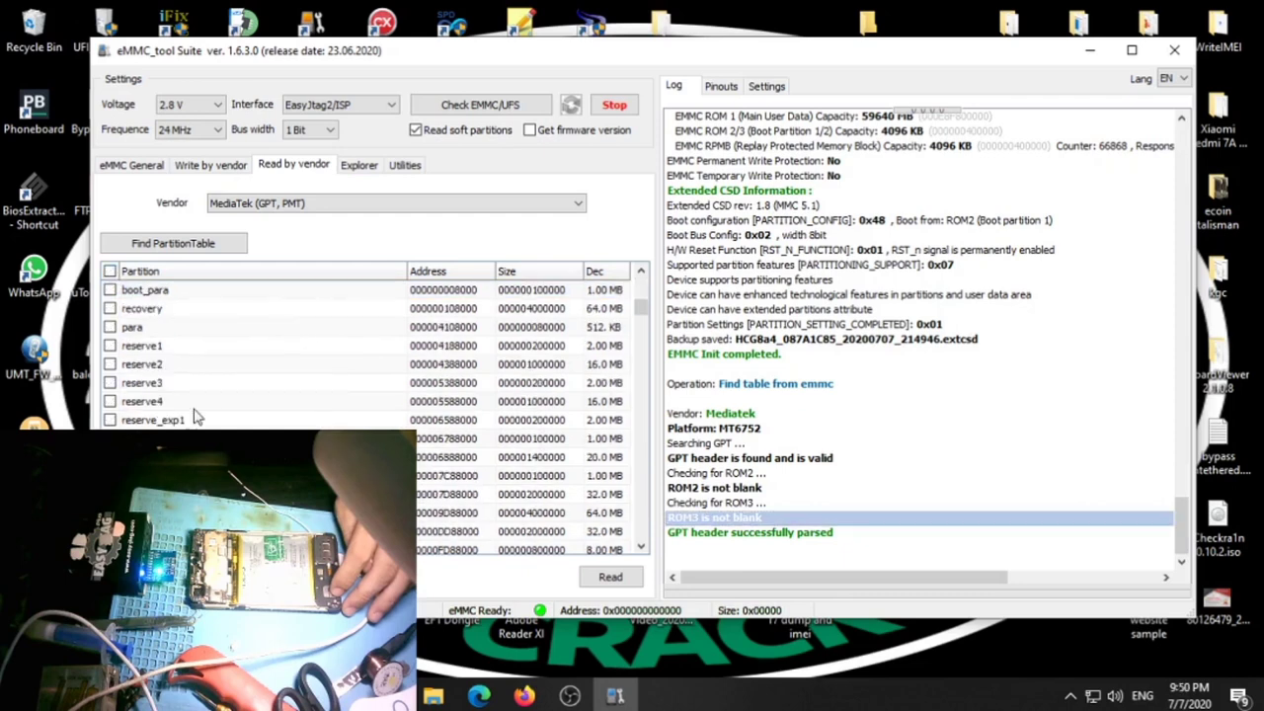
click(523, 437)
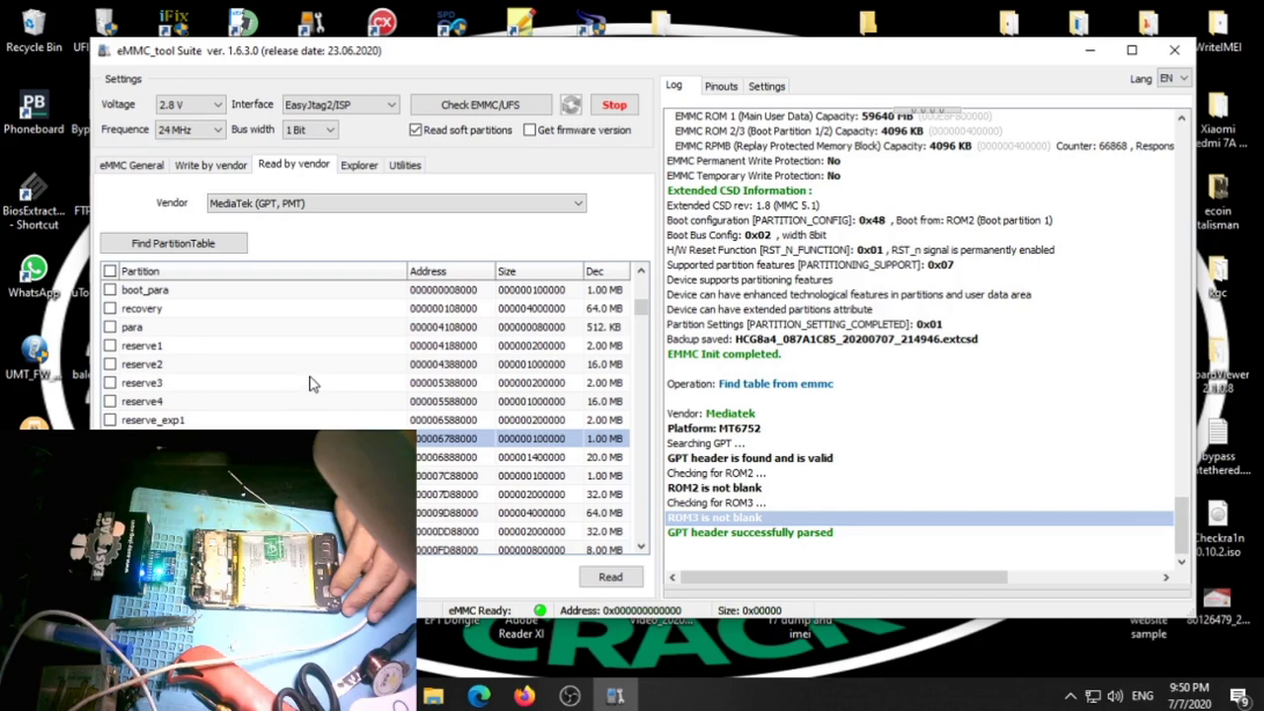
scroll(309, 383, down, 1)
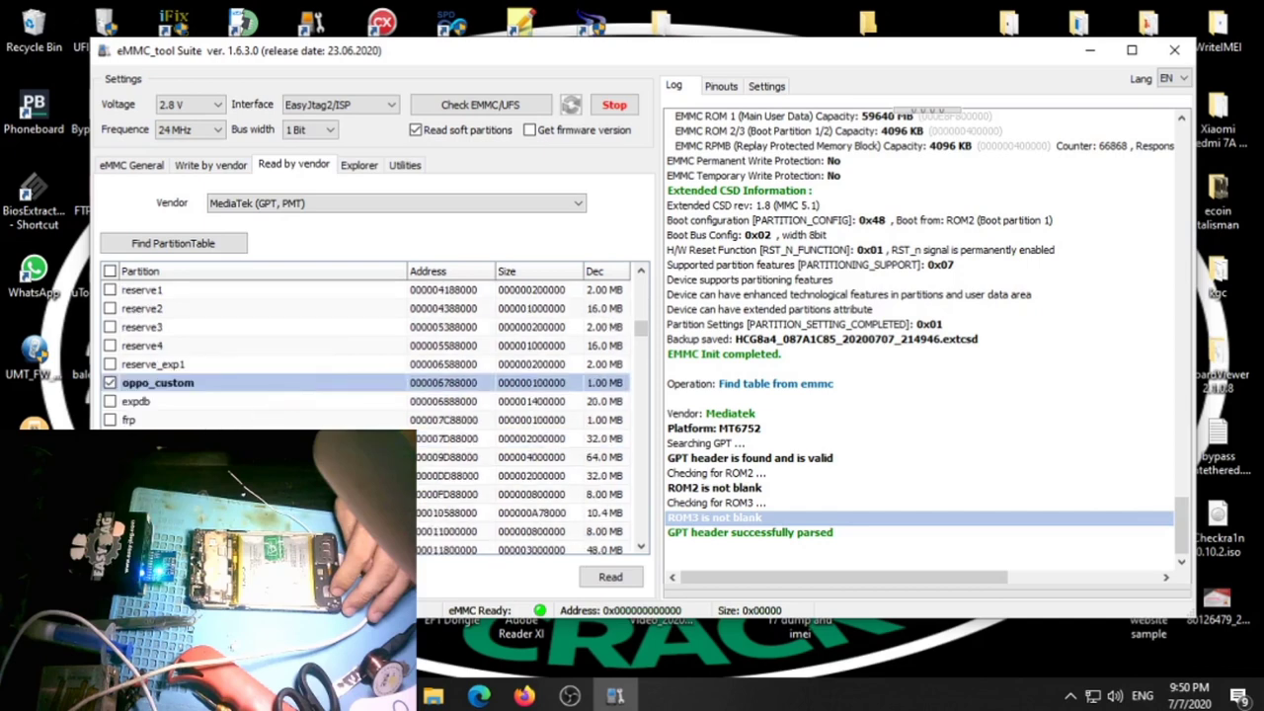
click(523, 458)
scroll(343, 382, down, 1)
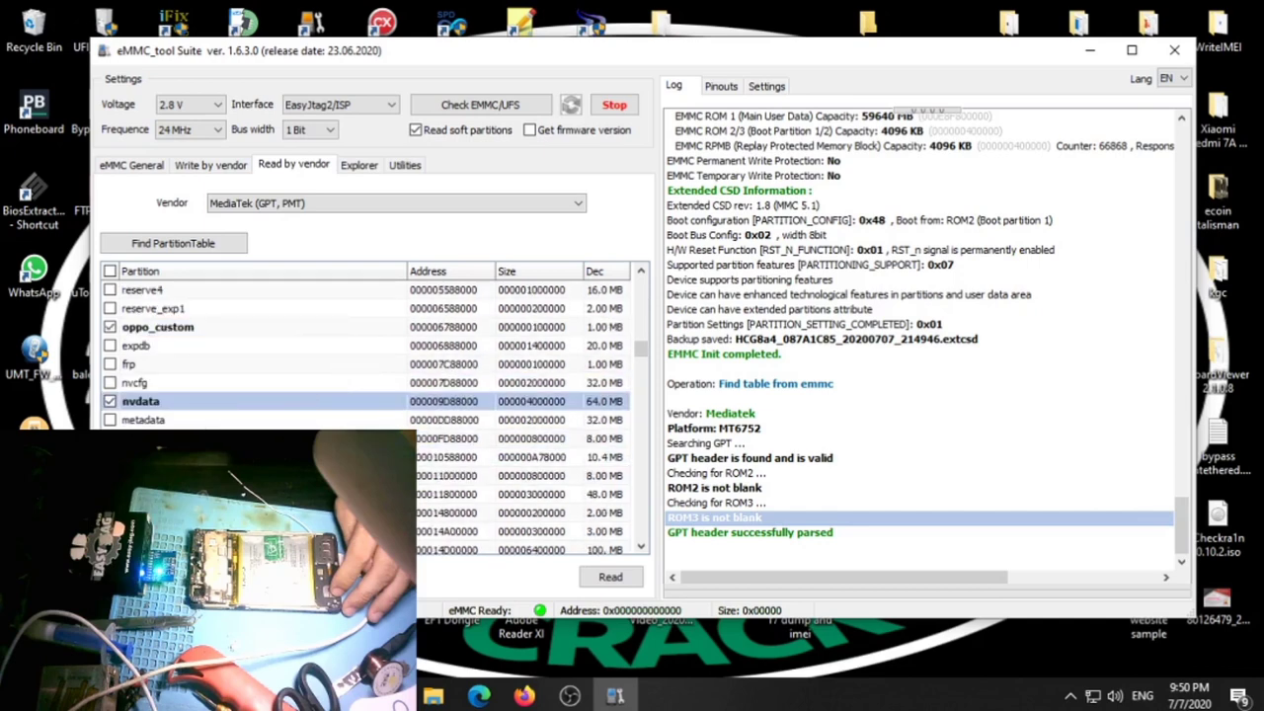
click(524, 494)
scroll(365, 410, down, 2)
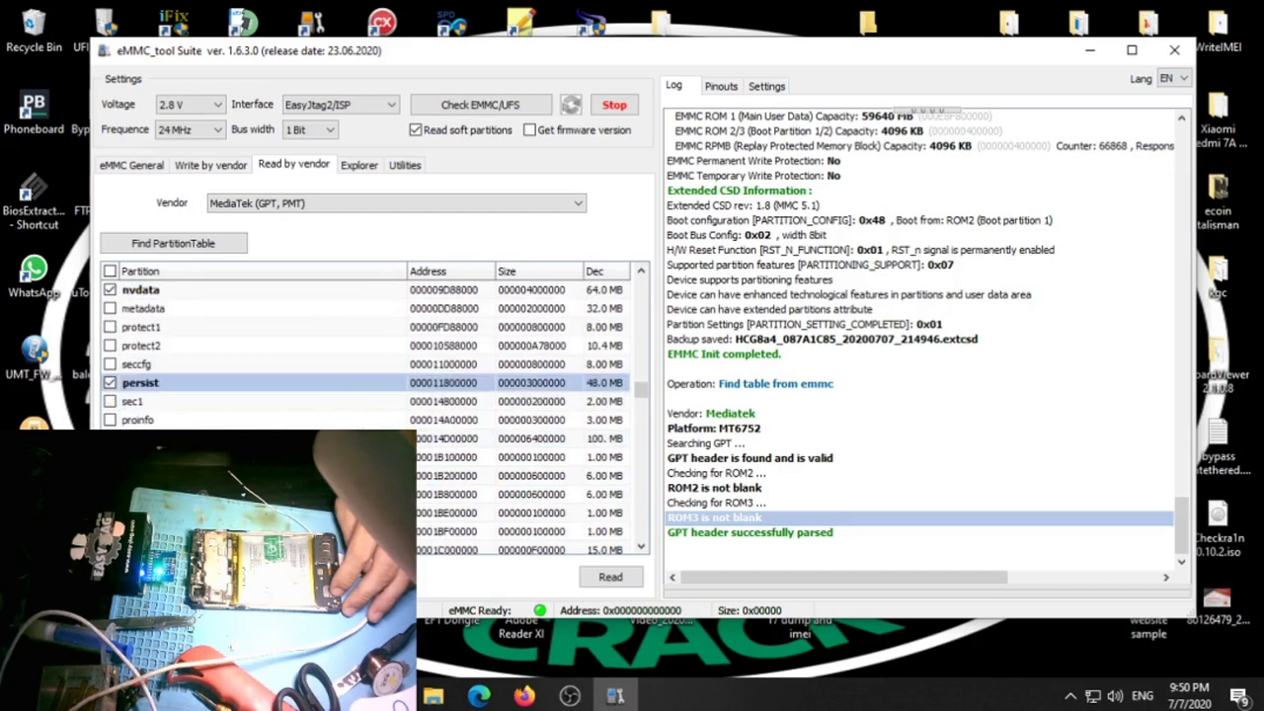
Step: Add the proinfo and nvram partitions to the selection for reading
scroll(412, 432, down, 1)
click(113, 364)
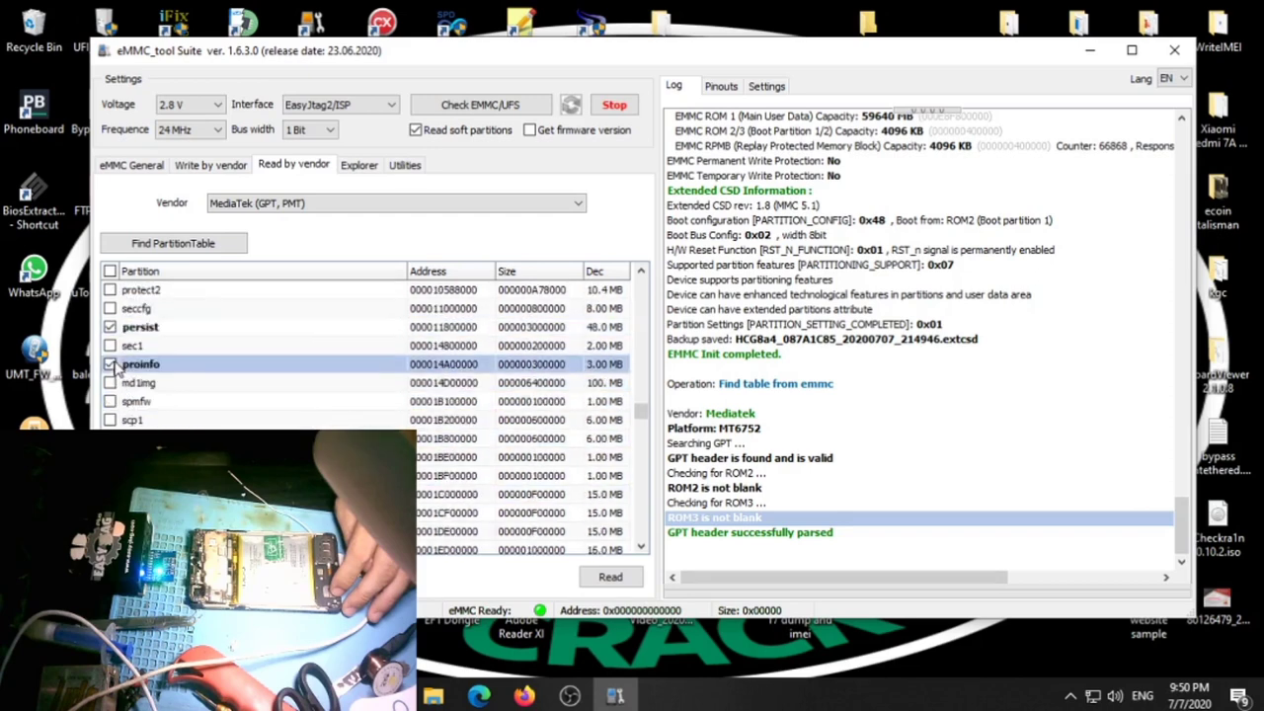
scroll(357, 384, up, 3)
scroll(357, 384, down, 10)
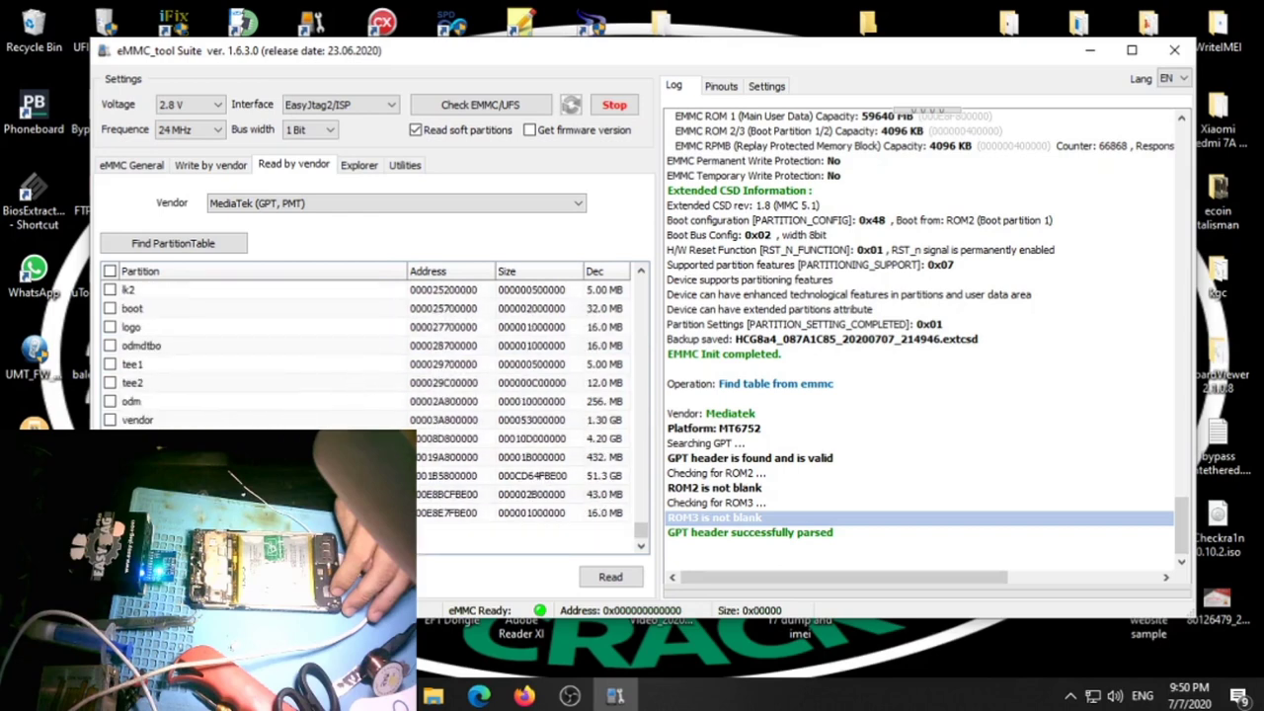
scroll(357, 384, up, 2)
click(110, 364)
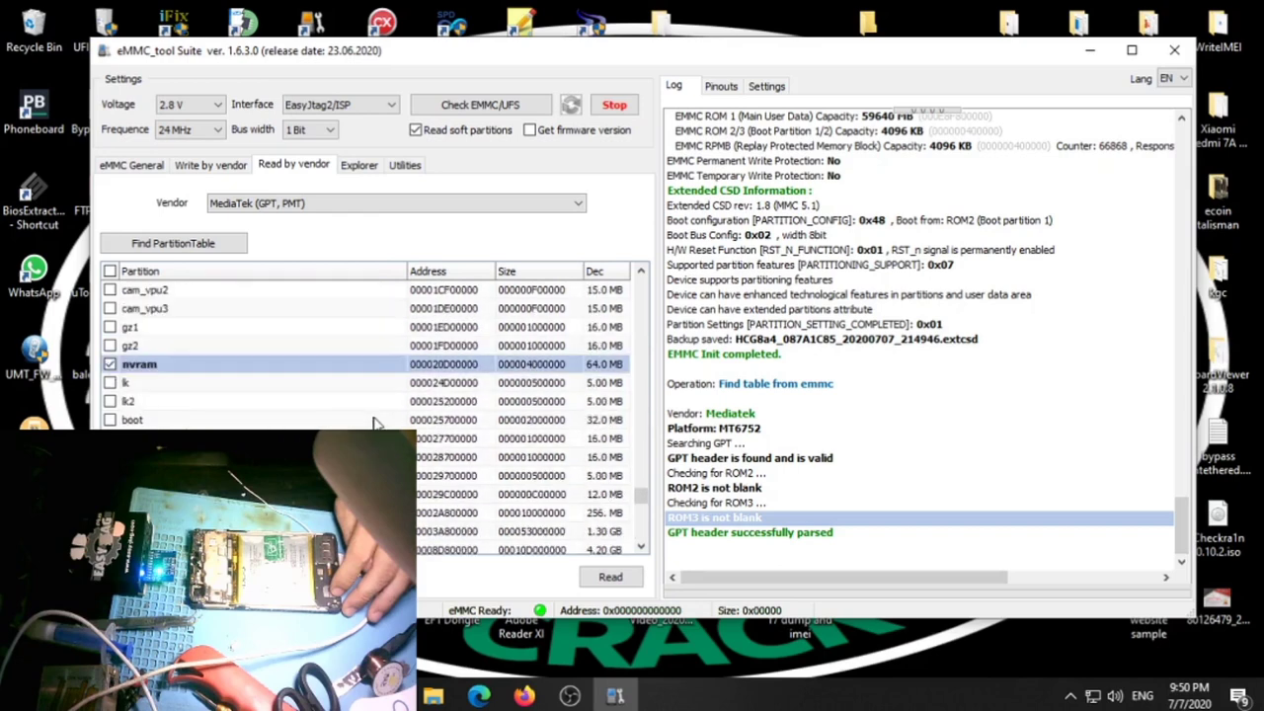
Step: Read the selected partitions into the f7dump folder, accepting that it is not empty, and minimize the eMMC tool when reading is done
click(611, 576)
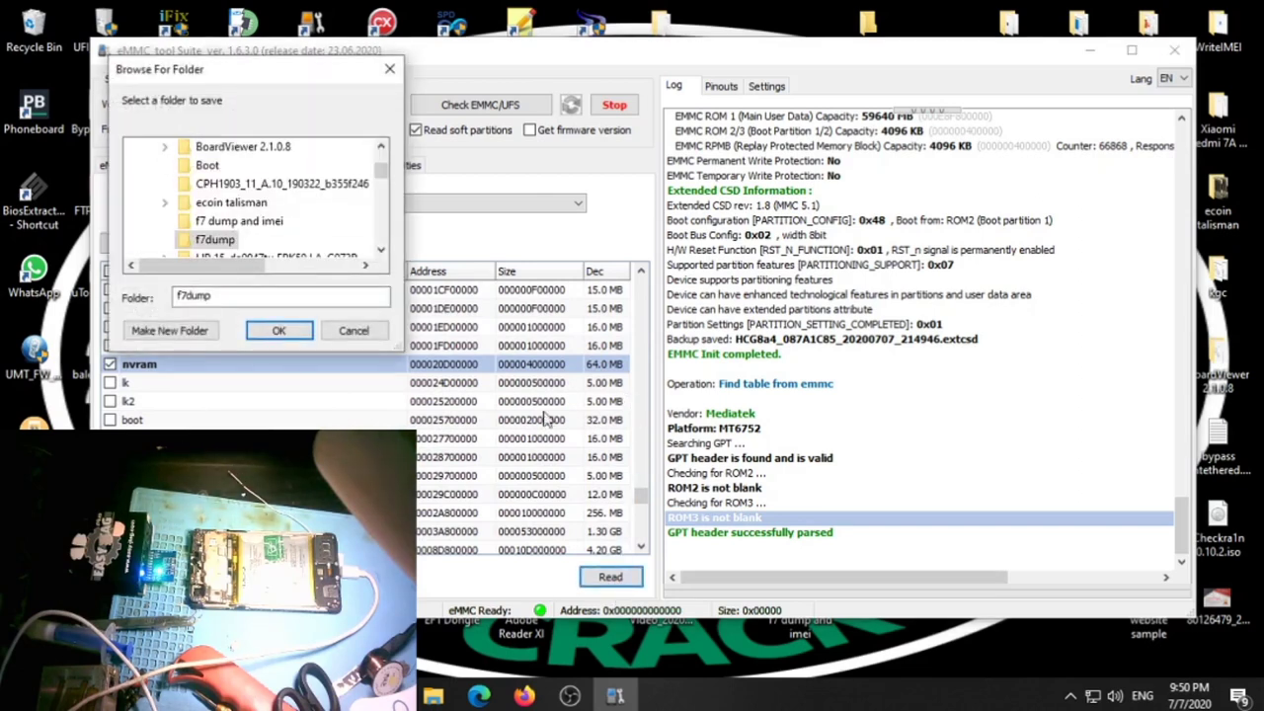
click(287, 332)
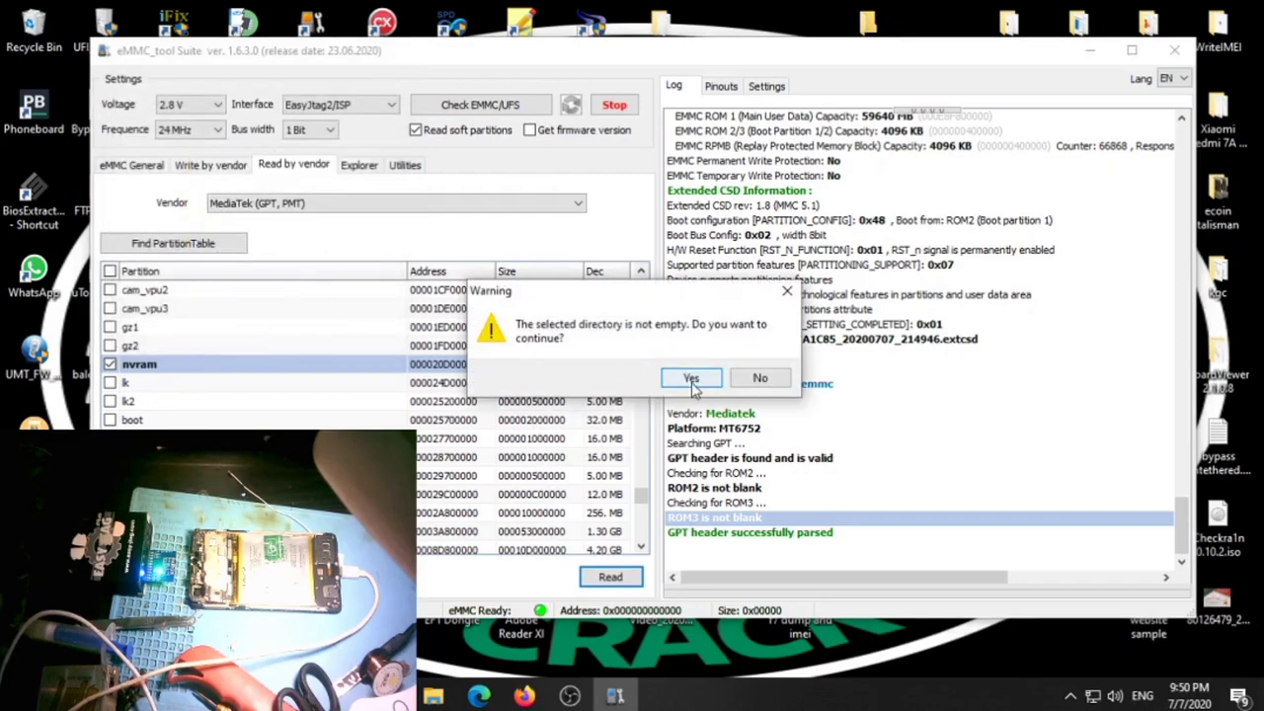
click(691, 380)
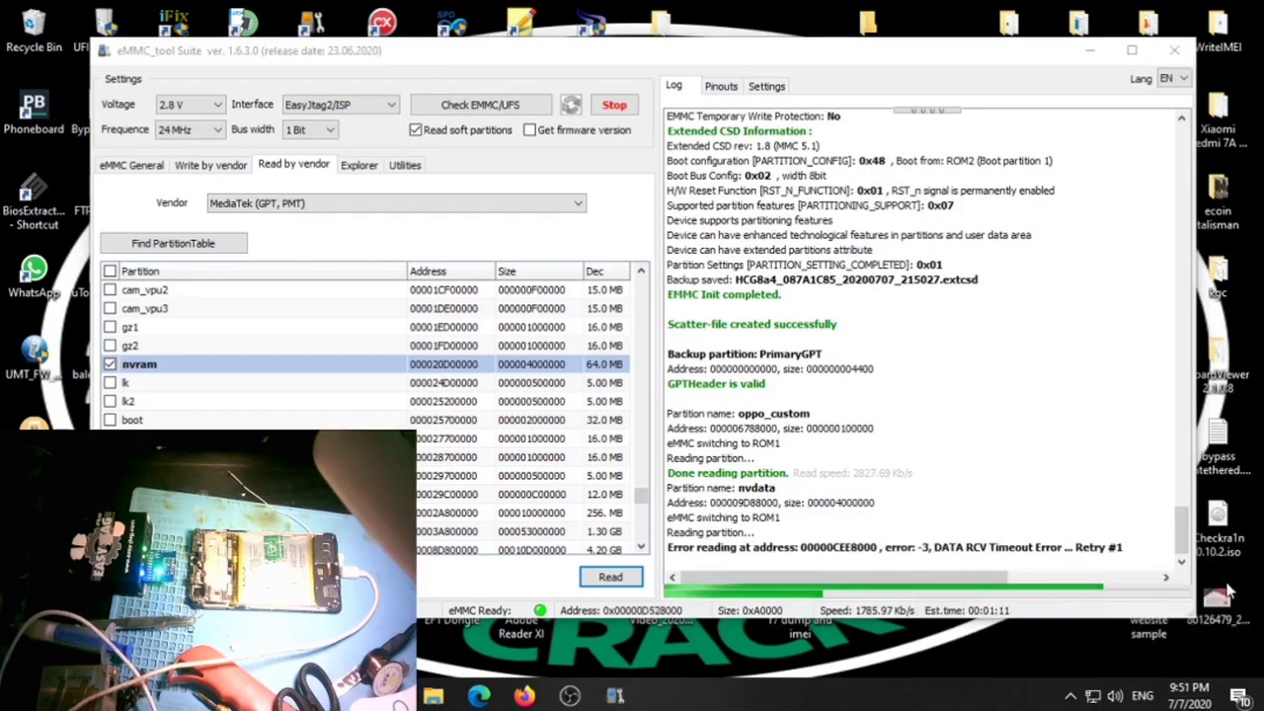
click(1234, 589)
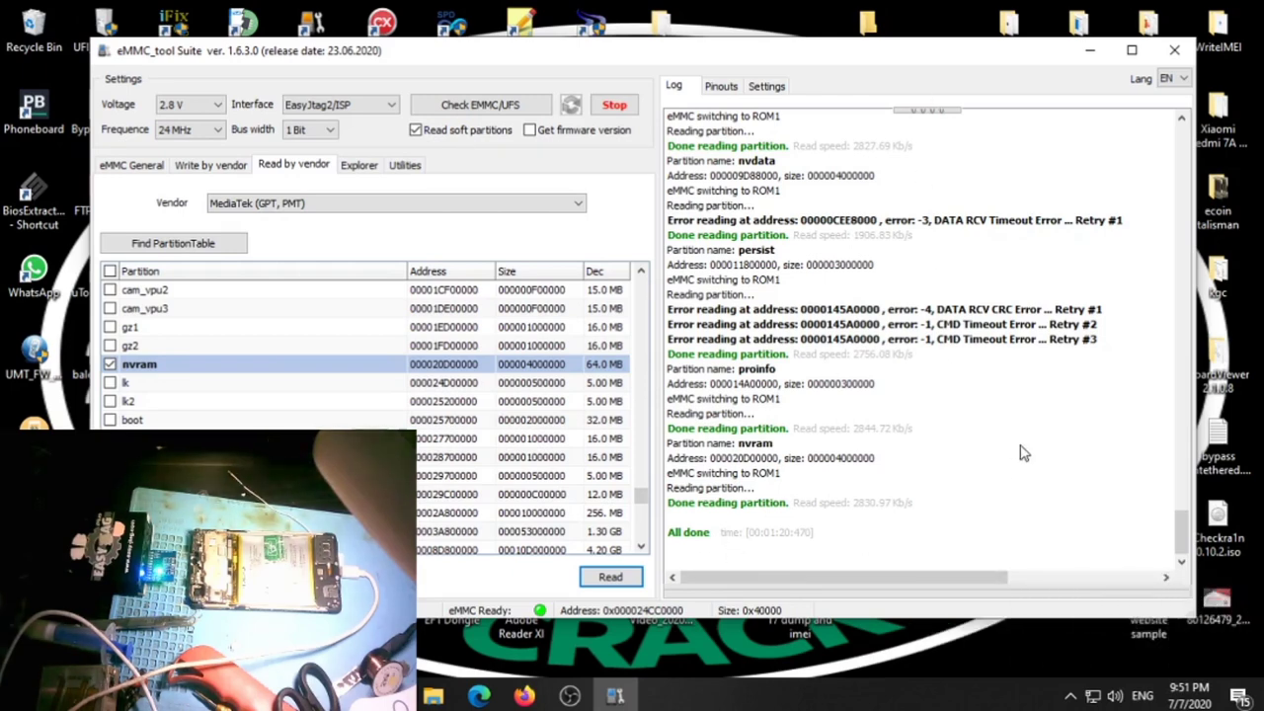
click(1089, 49)
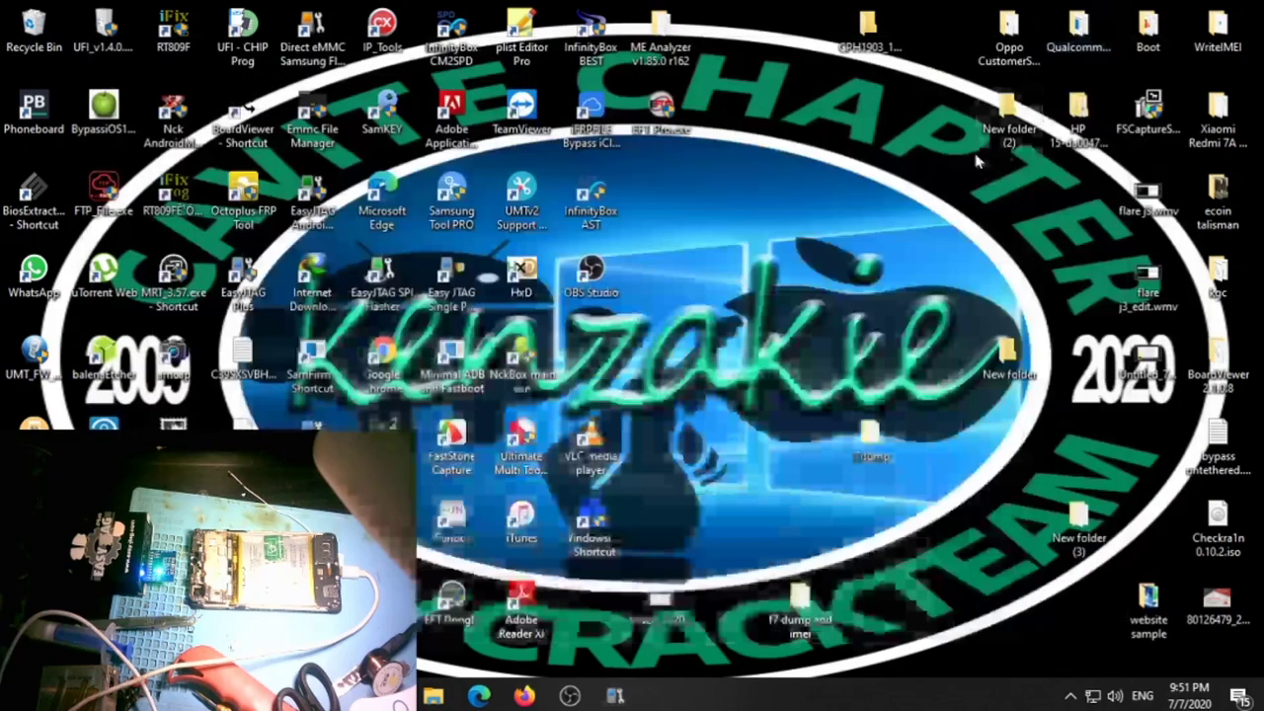
Step: Move the f7dump folder to a clear desktop spot, check its scatter, nvdata, nvram, oppo_custom, persist, pgpt and proinfo files, and close it
drag(869, 447, 813, 288)
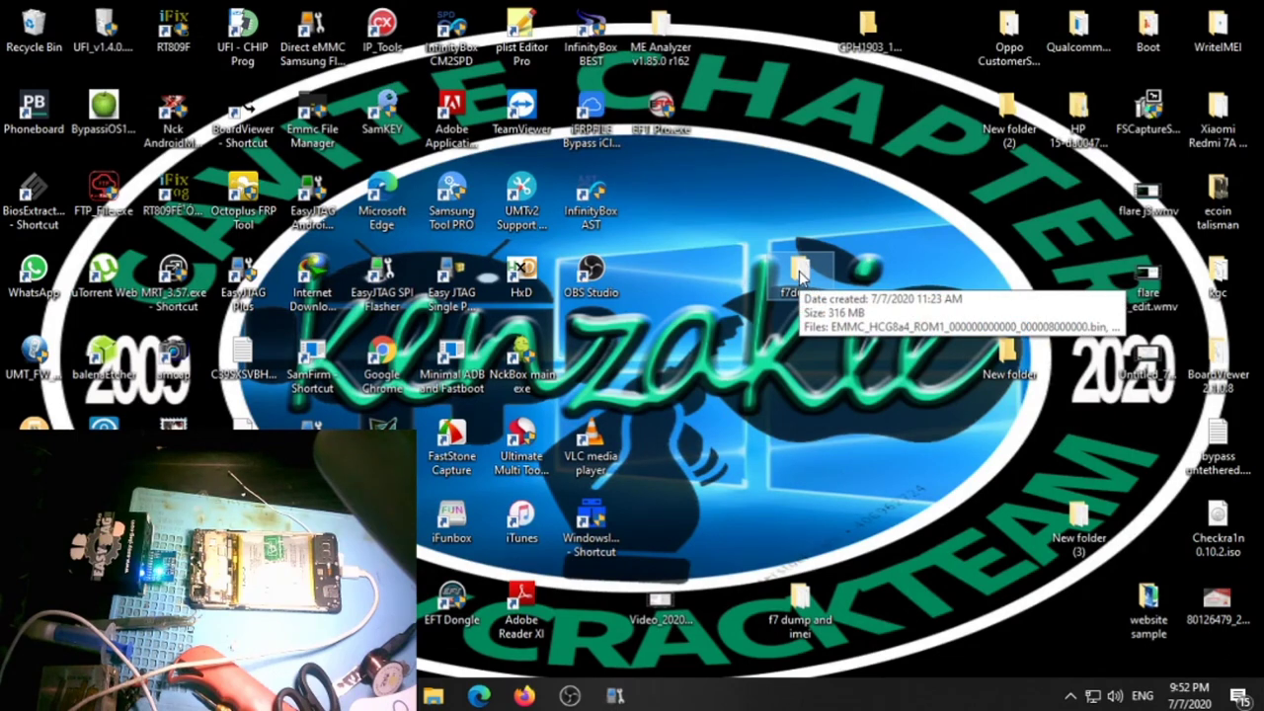
double_click(800, 274)
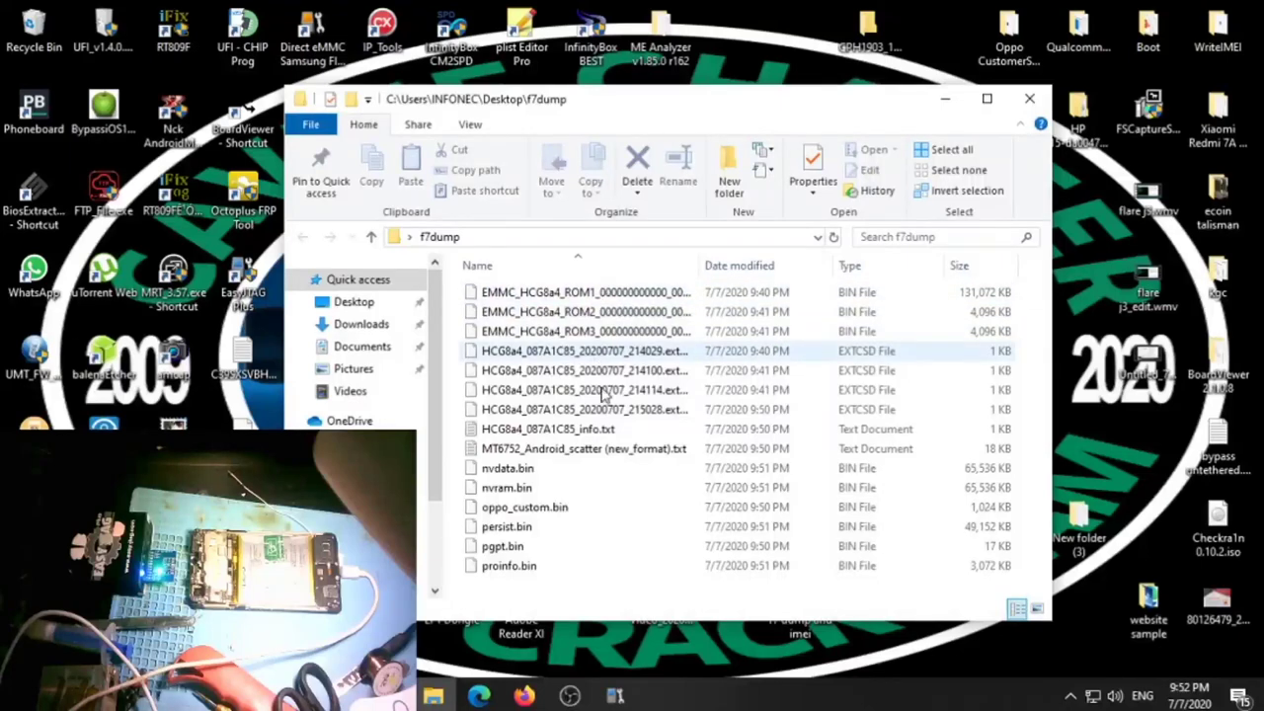
click(525, 451)
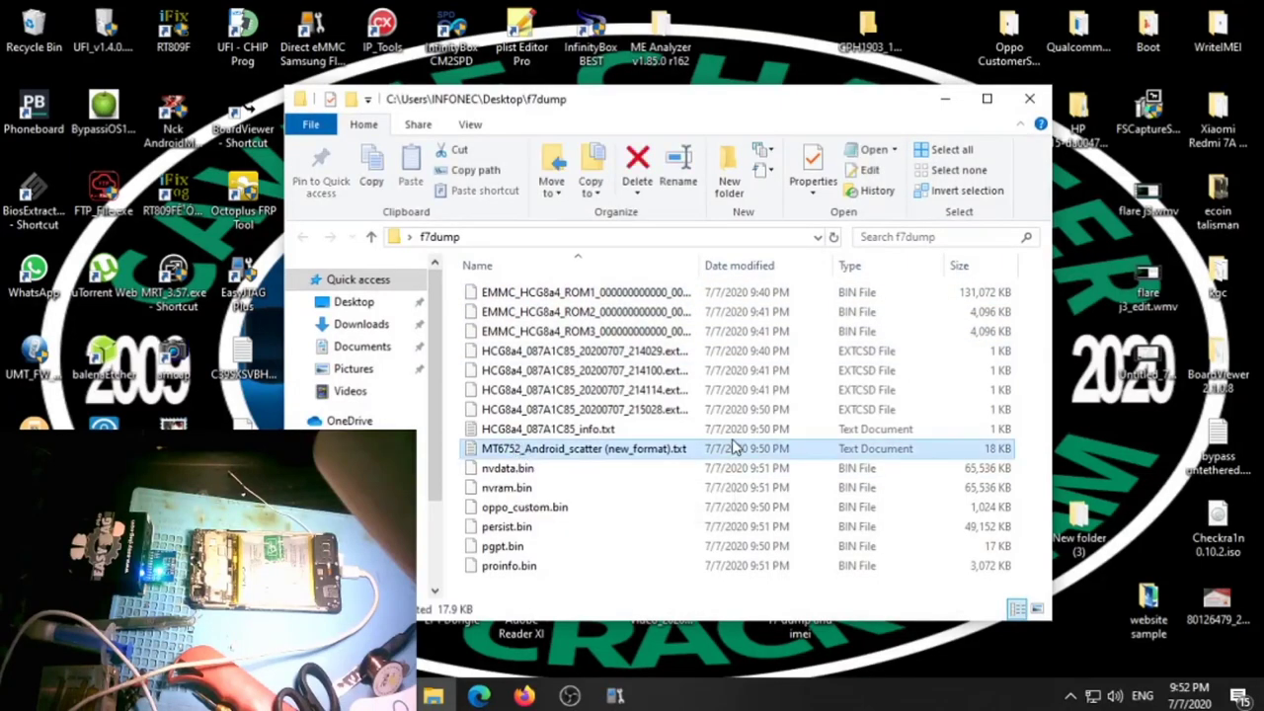
click(494, 470)
click(514, 489)
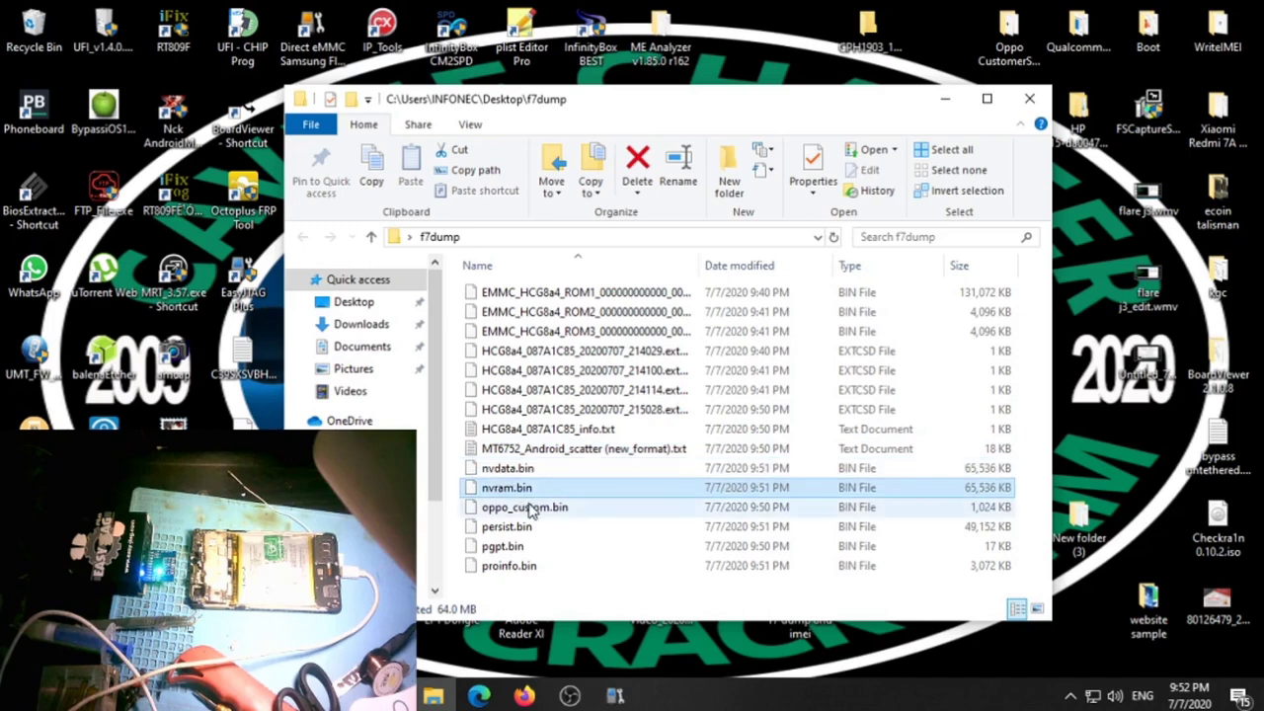
click(535, 508)
click(512, 529)
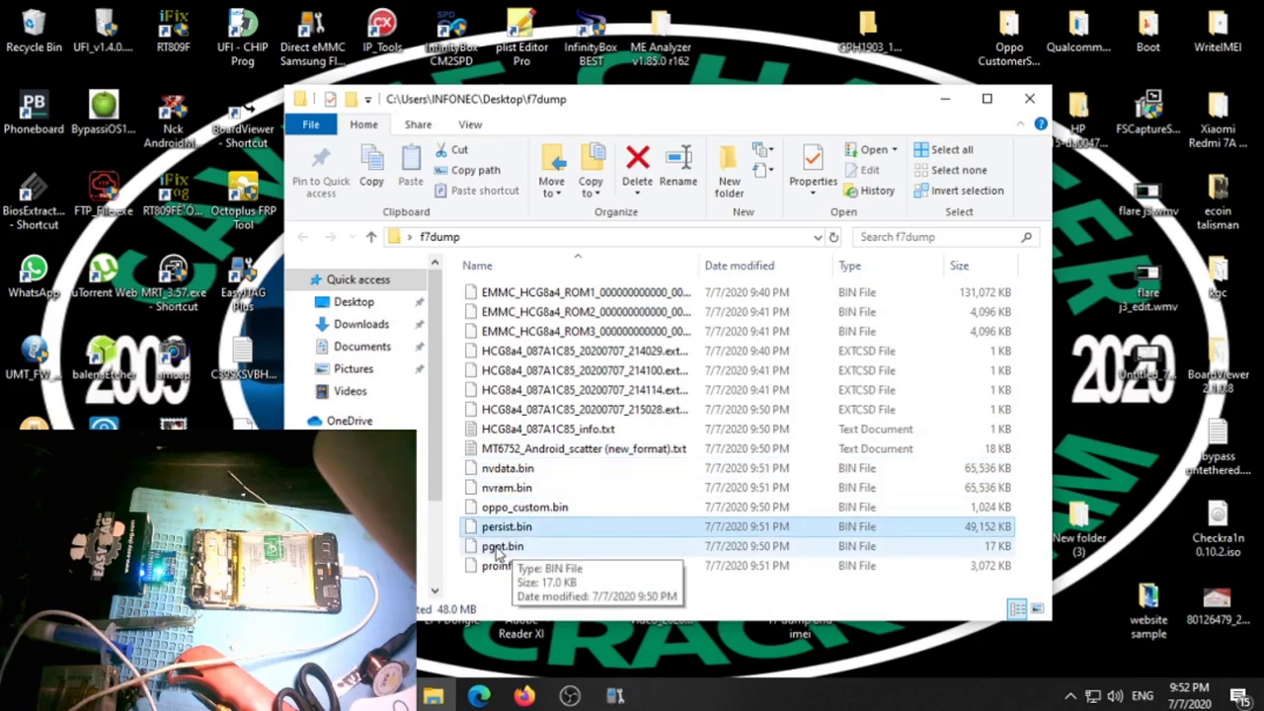
click(505, 554)
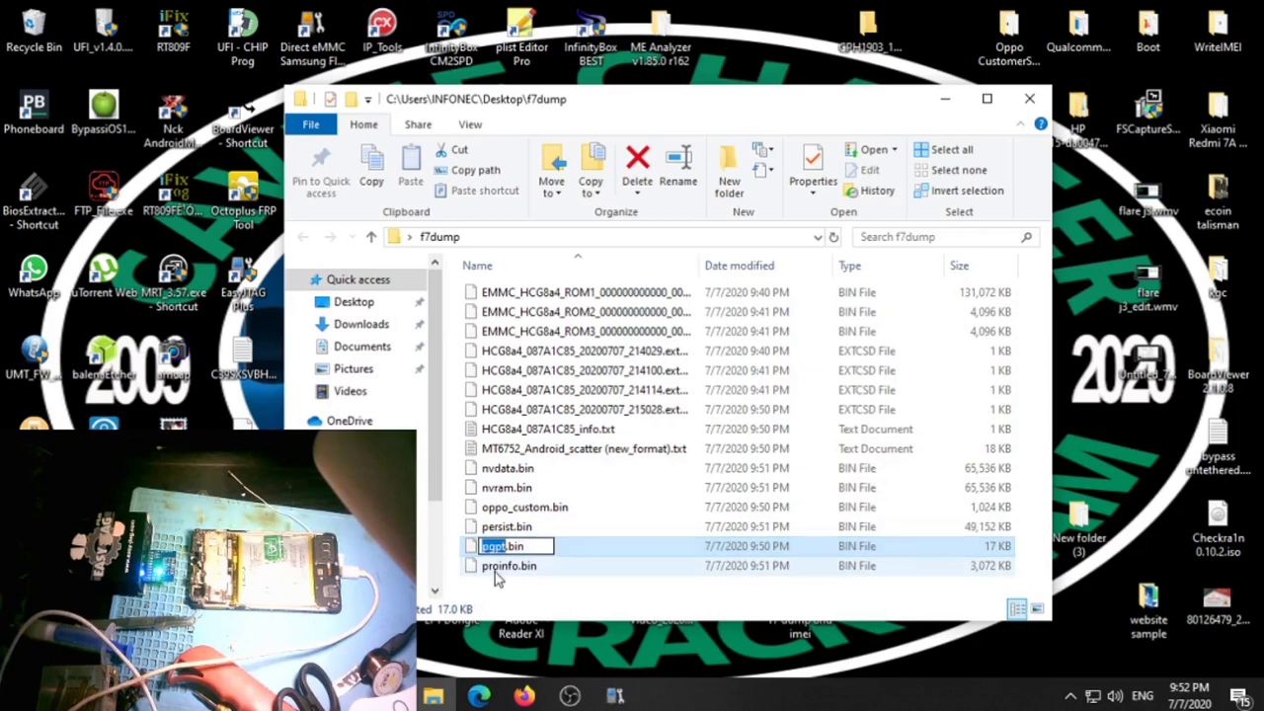
click(497, 570)
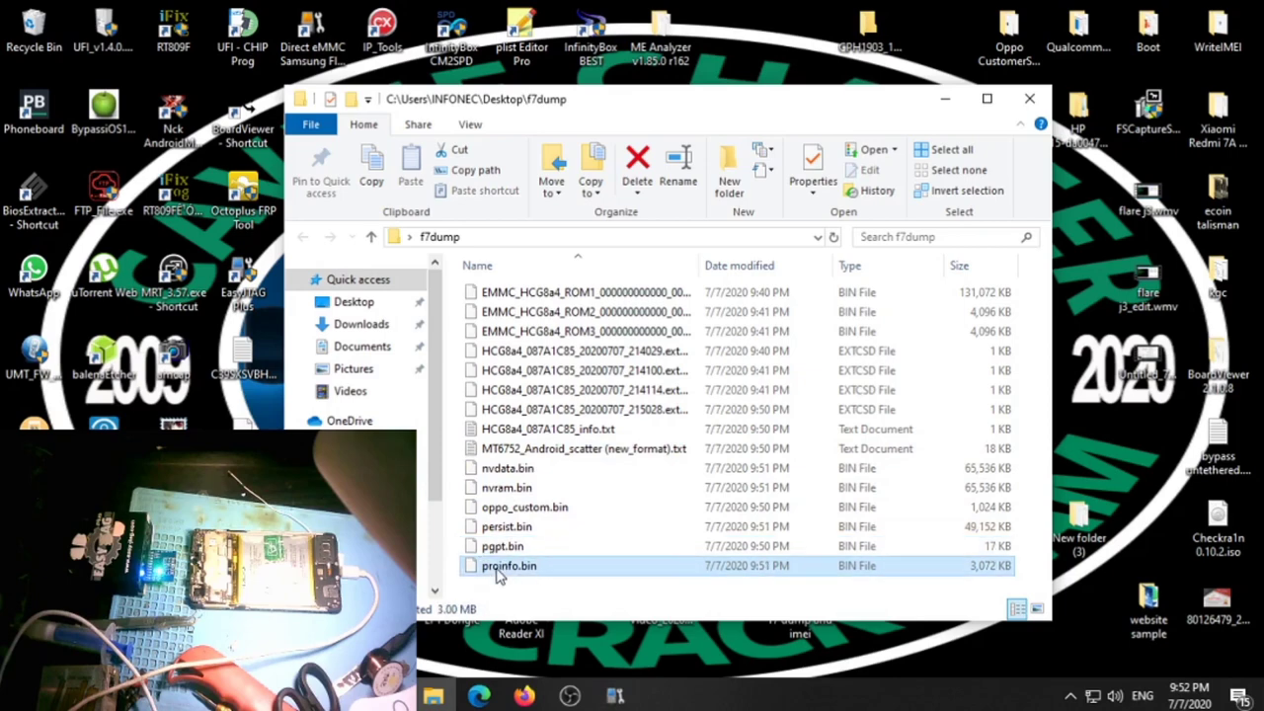
click(1029, 99)
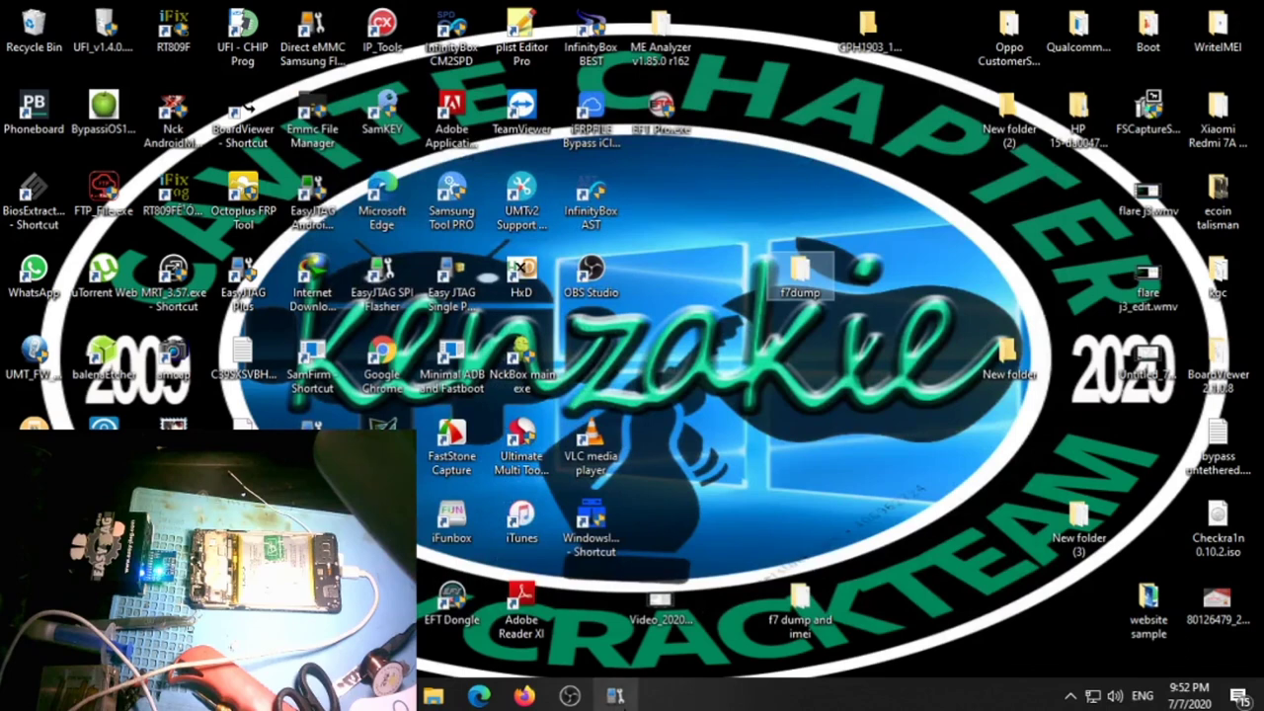
Step: Return to the eMMC tool and read the chip's S.M.A.R.T. report from the advanced operations, dismissing the error notification
click(614, 696)
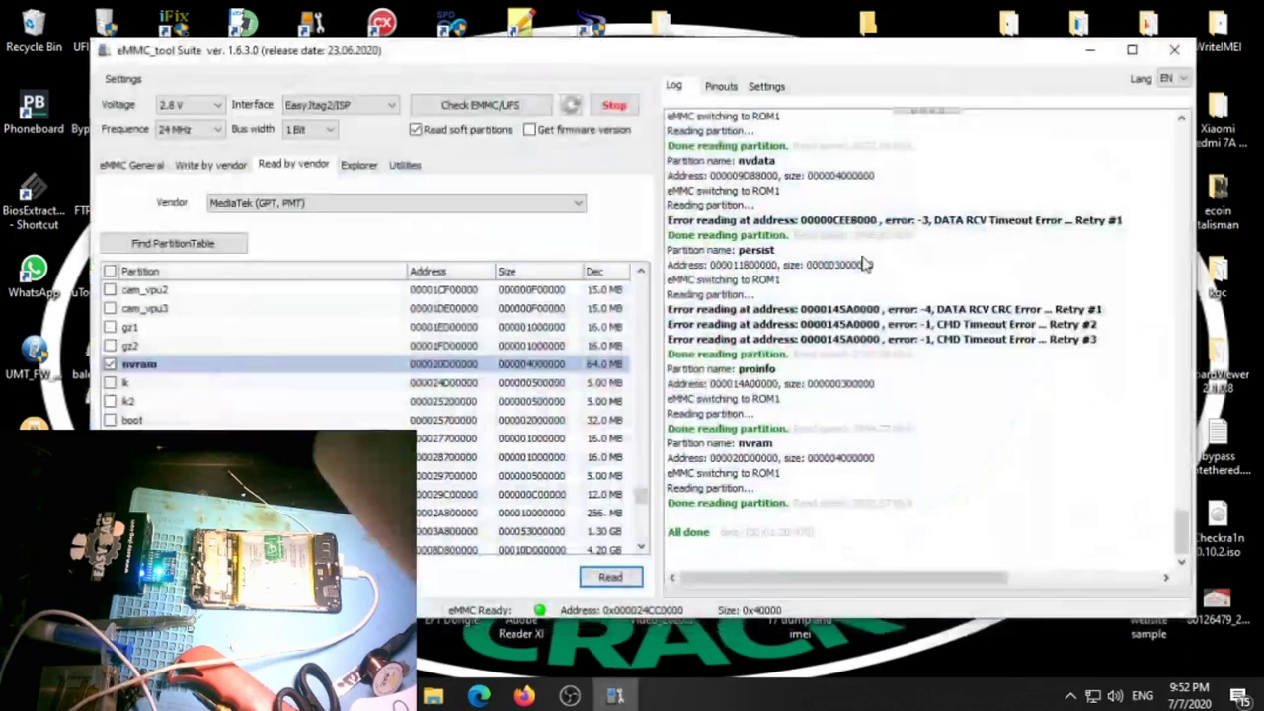
click(126, 169)
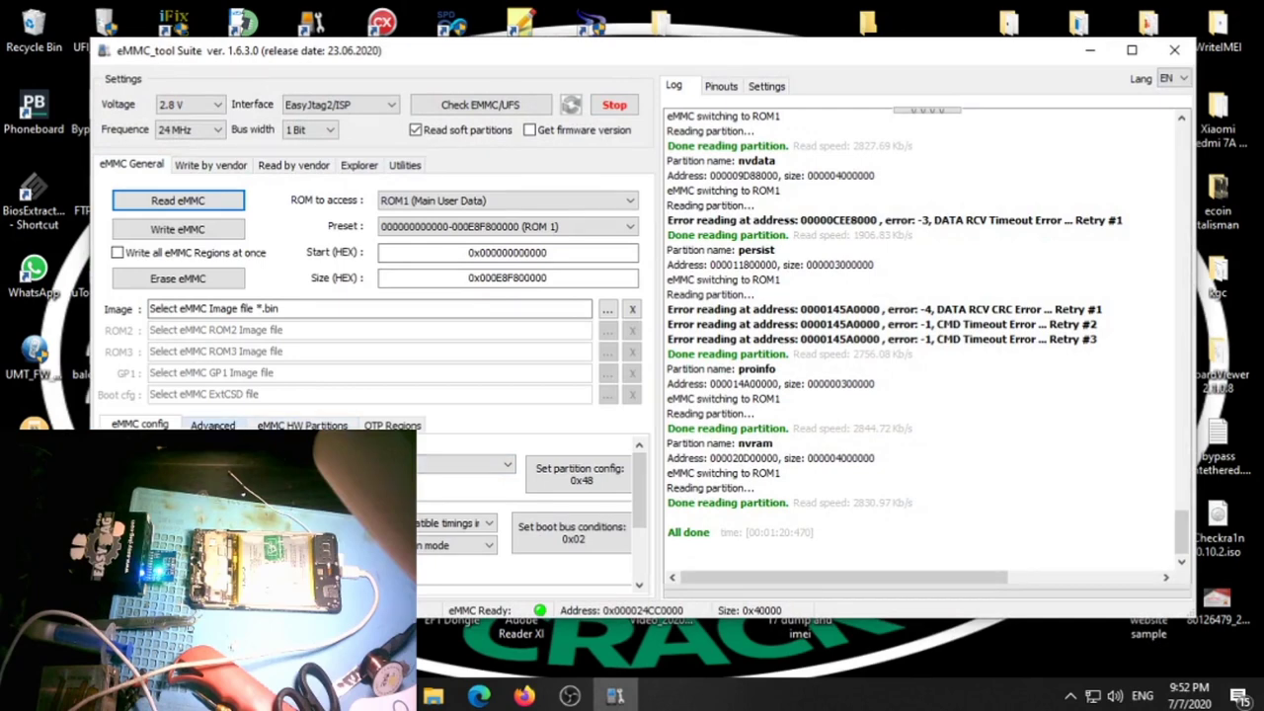
click(212, 425)
drag(647, 484, 646, 529)
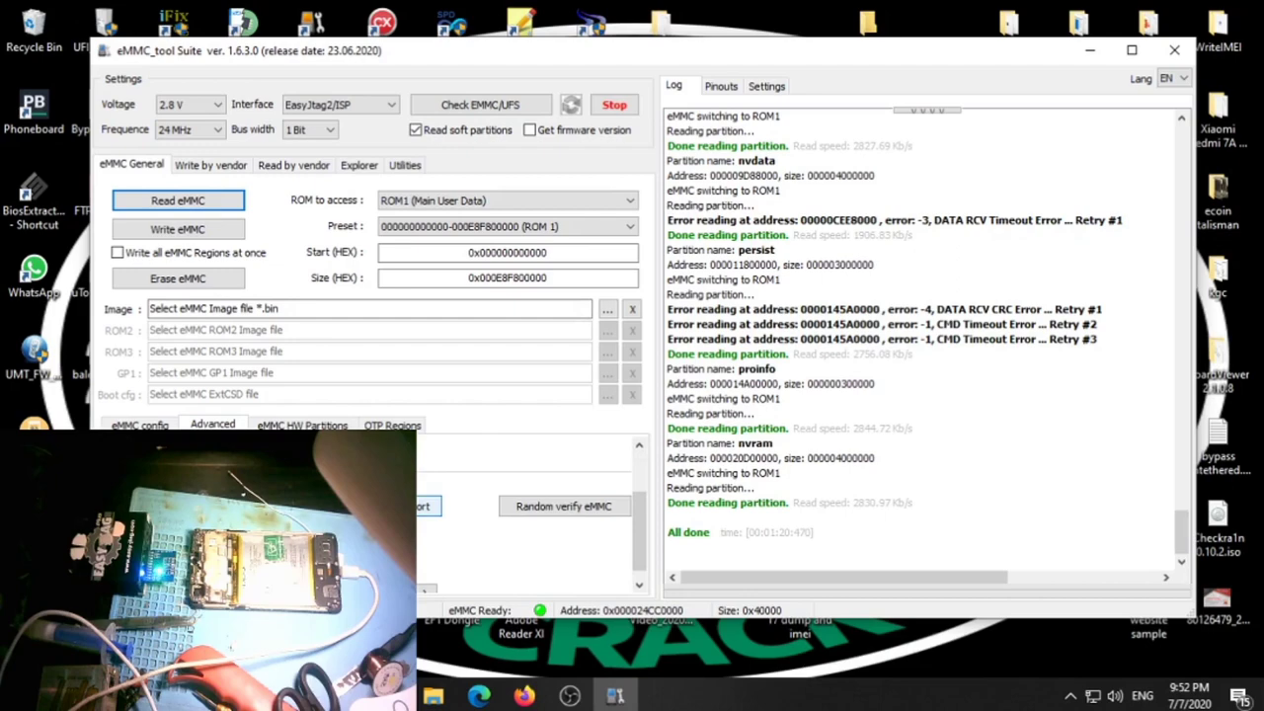
click(429, 505)
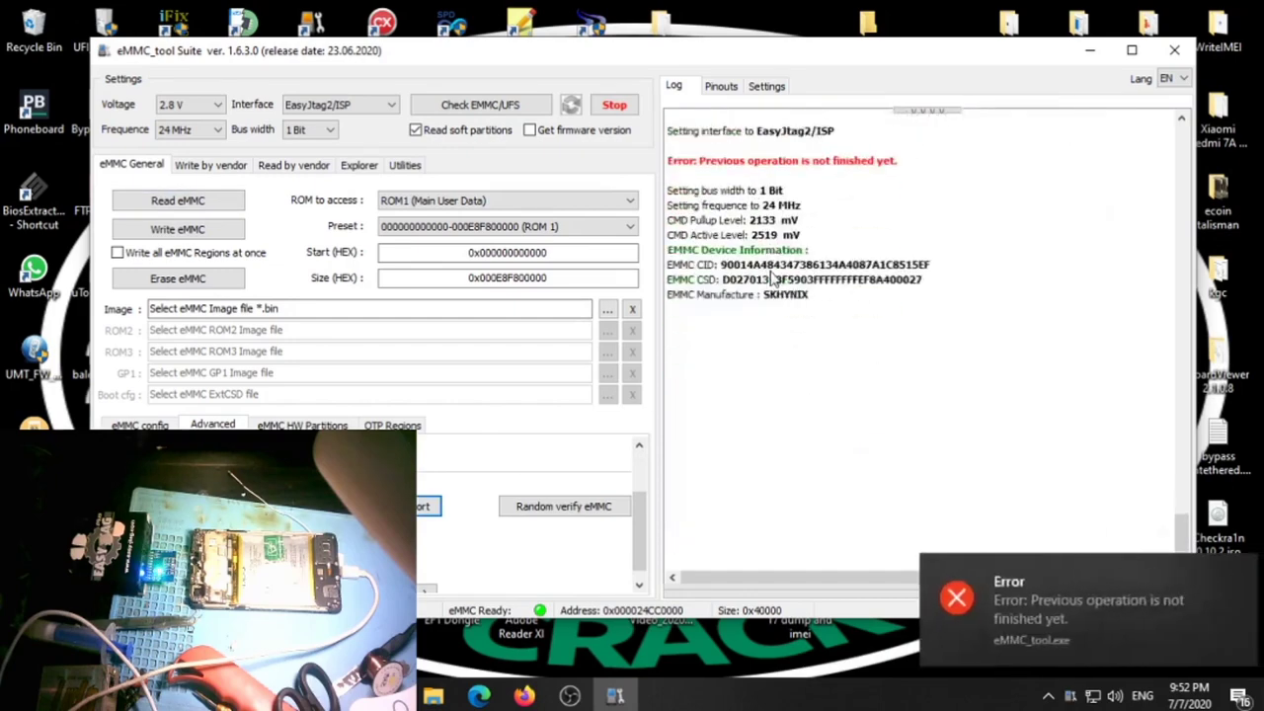
click(1234, 573)
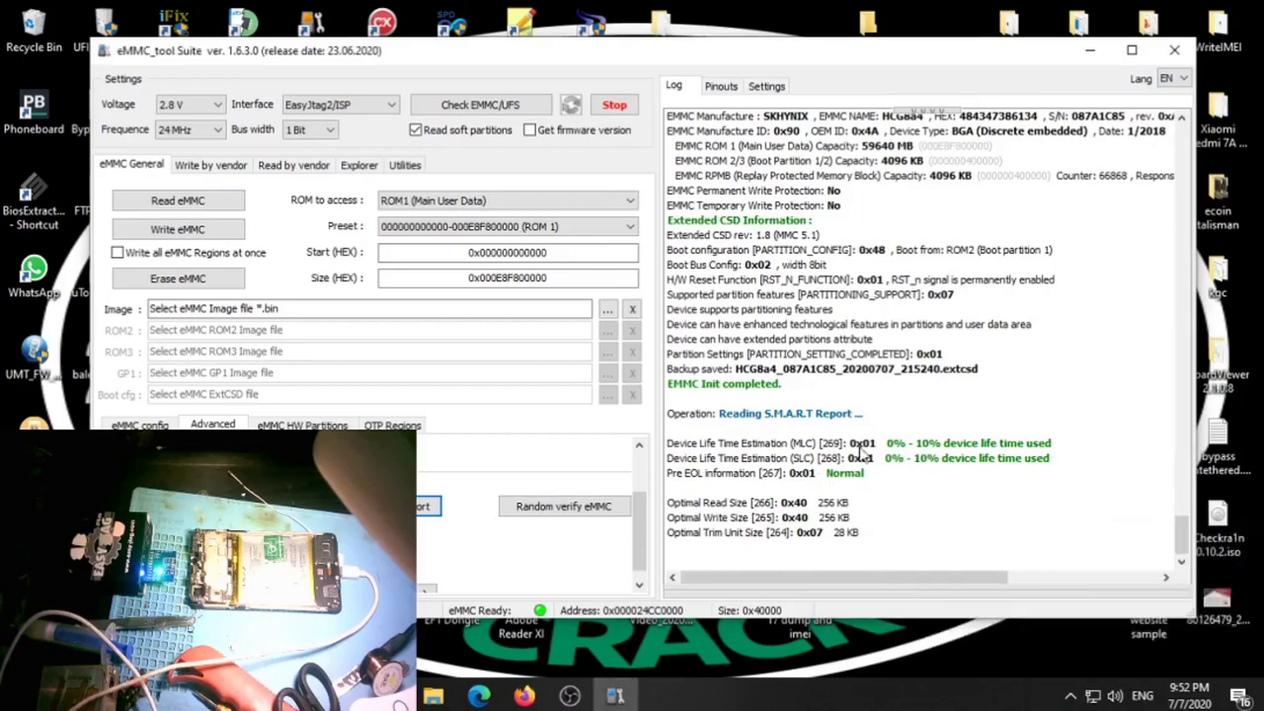
Step: Examine the S.M.A.R.T. report's MLC and SLC device life time estimations and Pre EOL information in the log
click(811, 443)
click(809, 458)
click(810, 473)
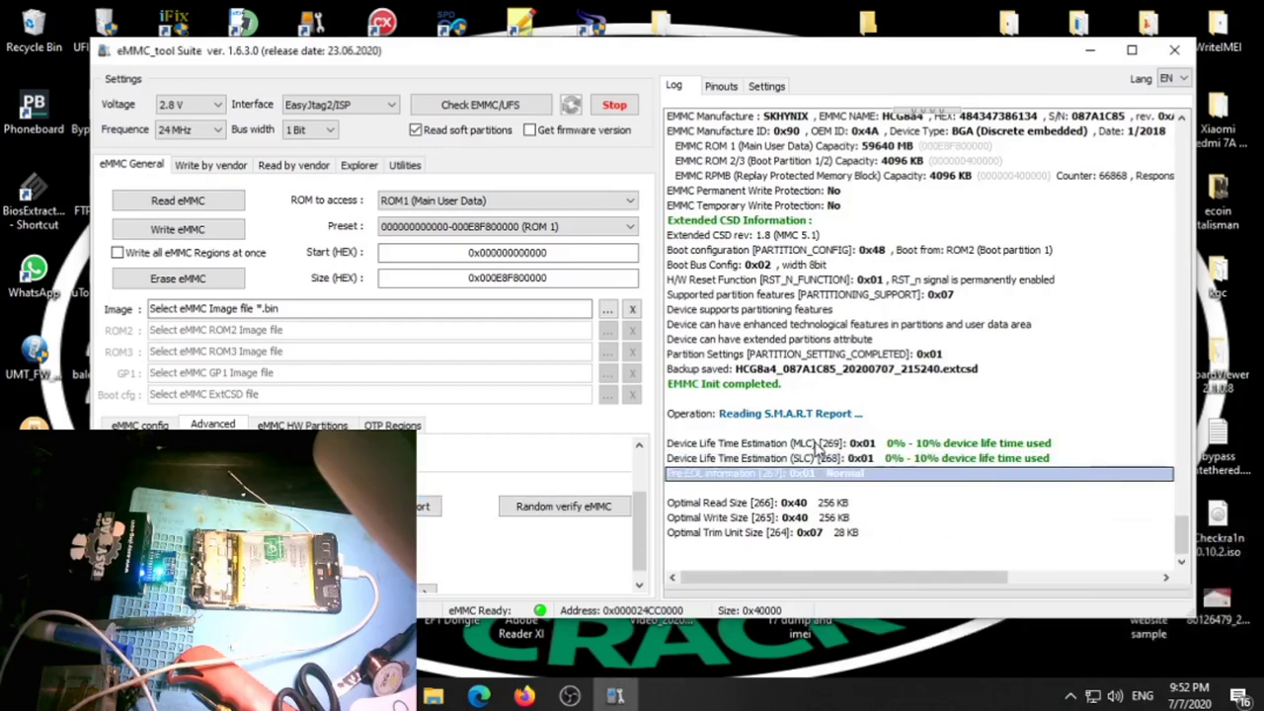
click(811, 443)
click(809, 458)
click(810, 473)
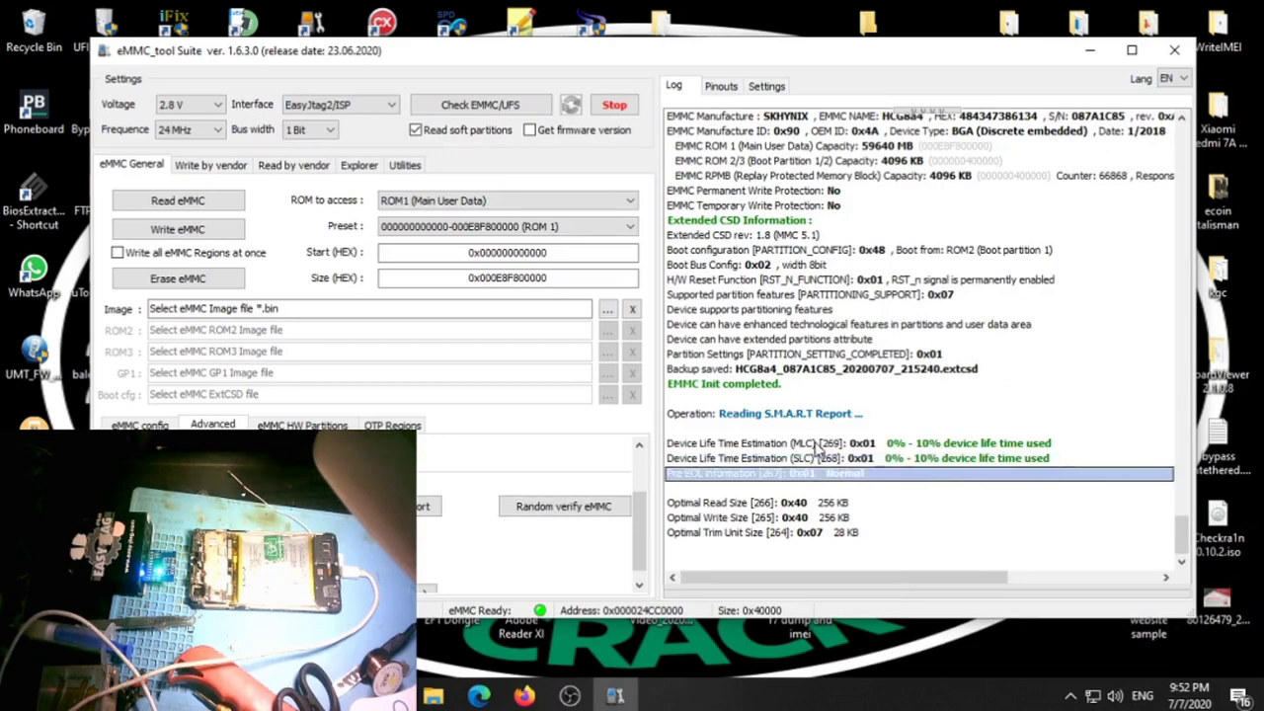
click(814, 458)
click(851, 474)
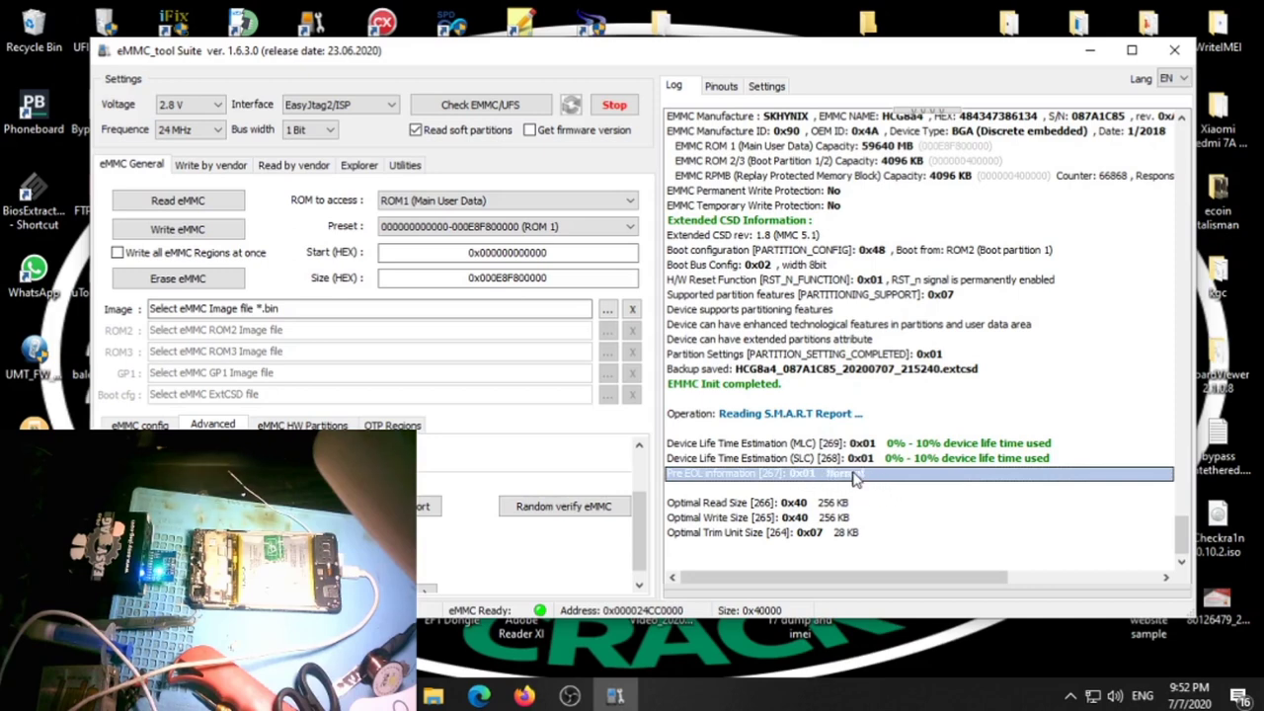
Step: Look over the remaining advanced eMMC operations and the eMMC hardware partition settings
scroll(495, 450, up, 1)
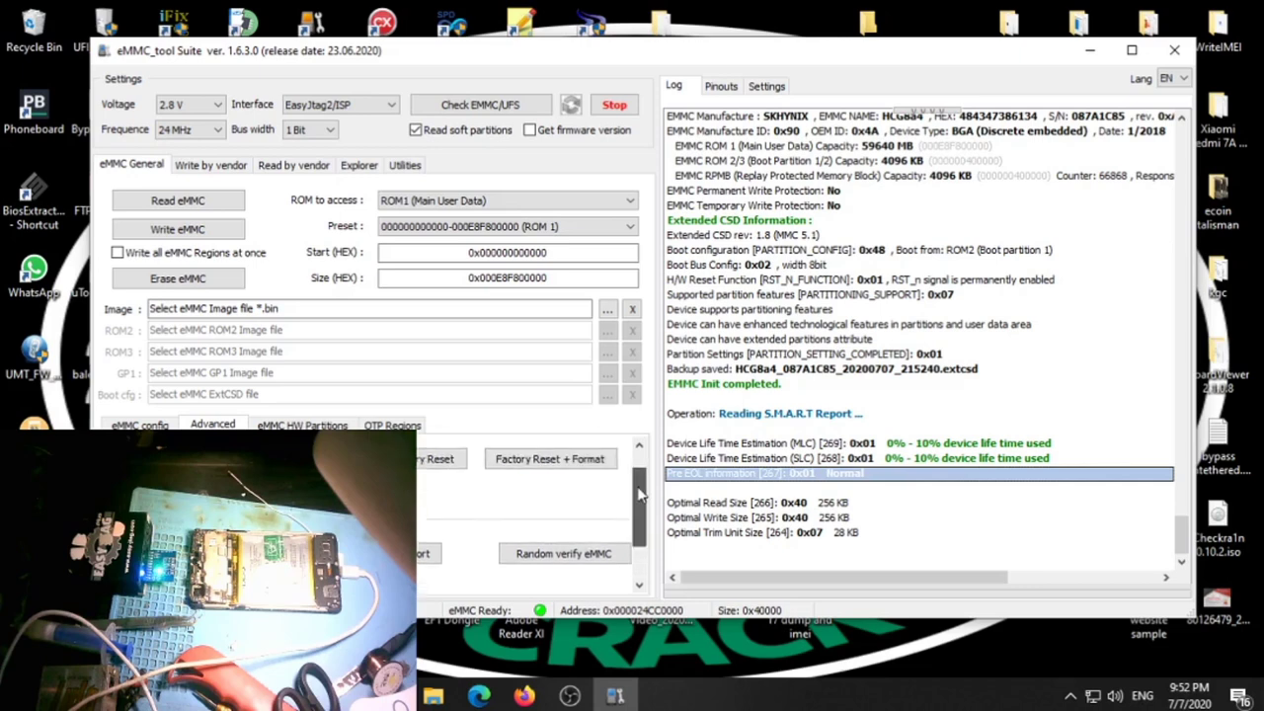
scroll(503, 464, down, 2)
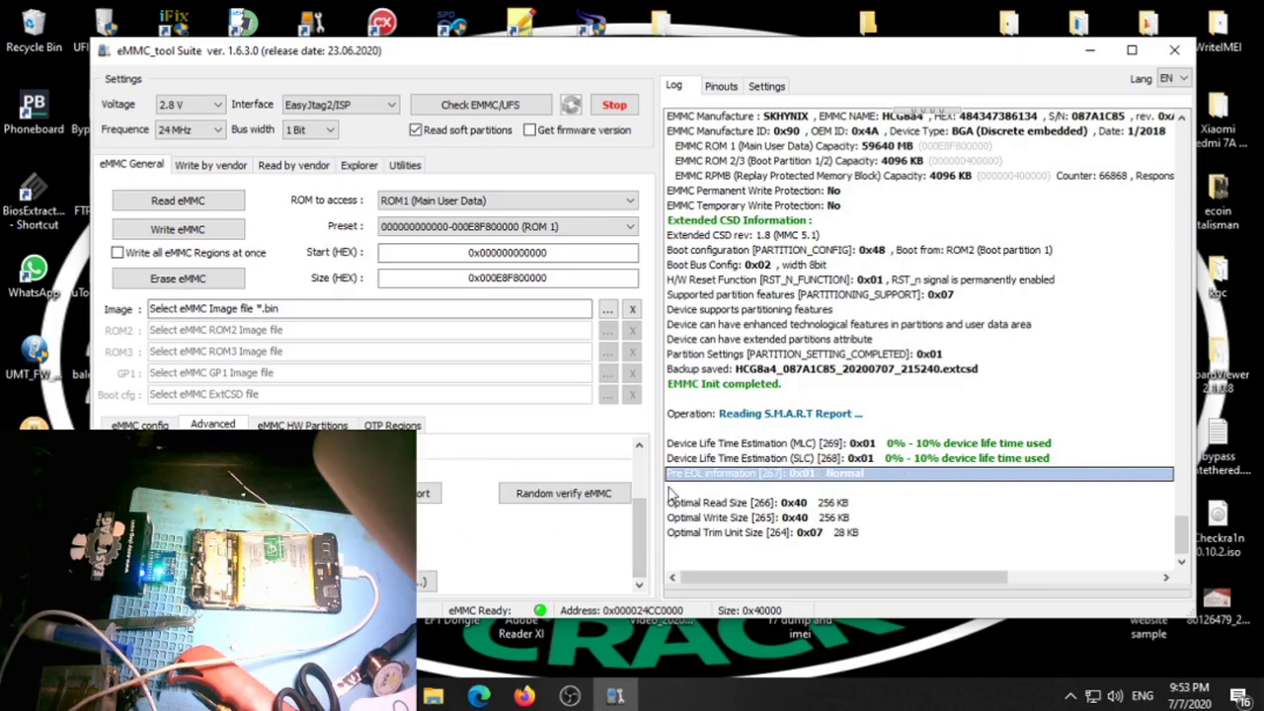
click(296, 425)
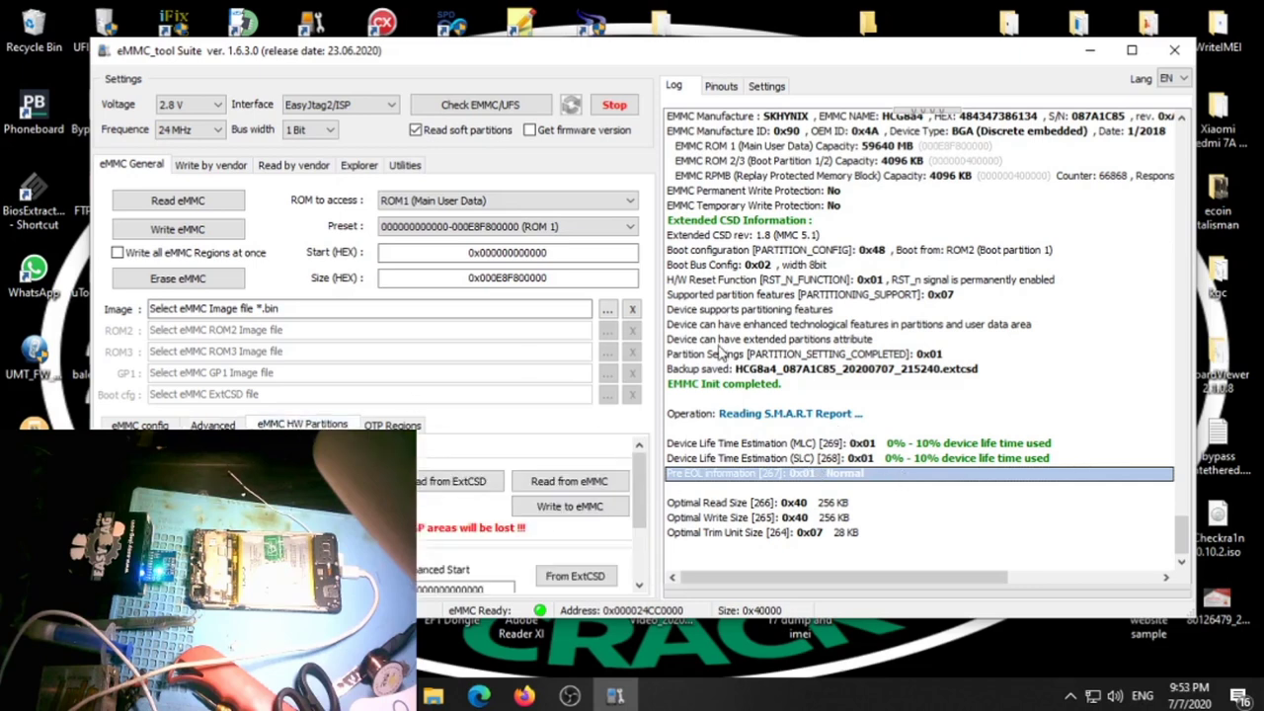
scroll(640, 493, down, 2)
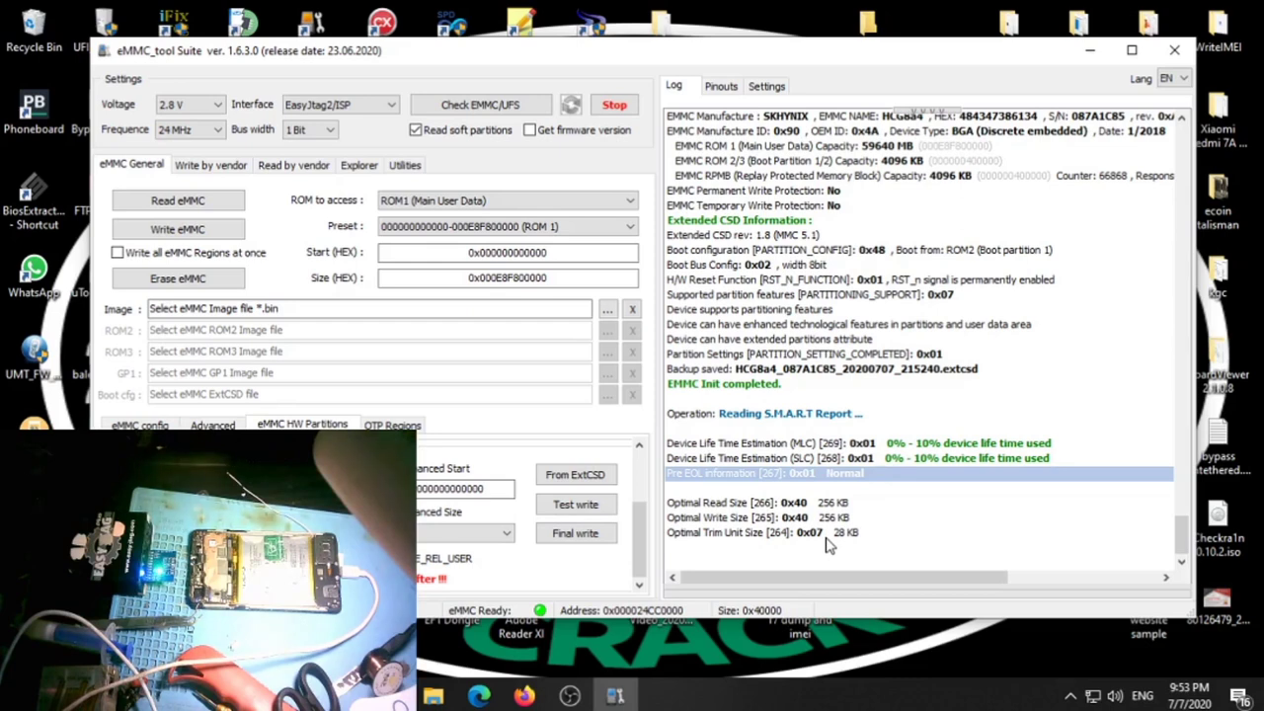
Step: Browse the HCG8a4 backups in the ExtCsd folder for the connected chip, then cancel without loading a file
click(212, 425)
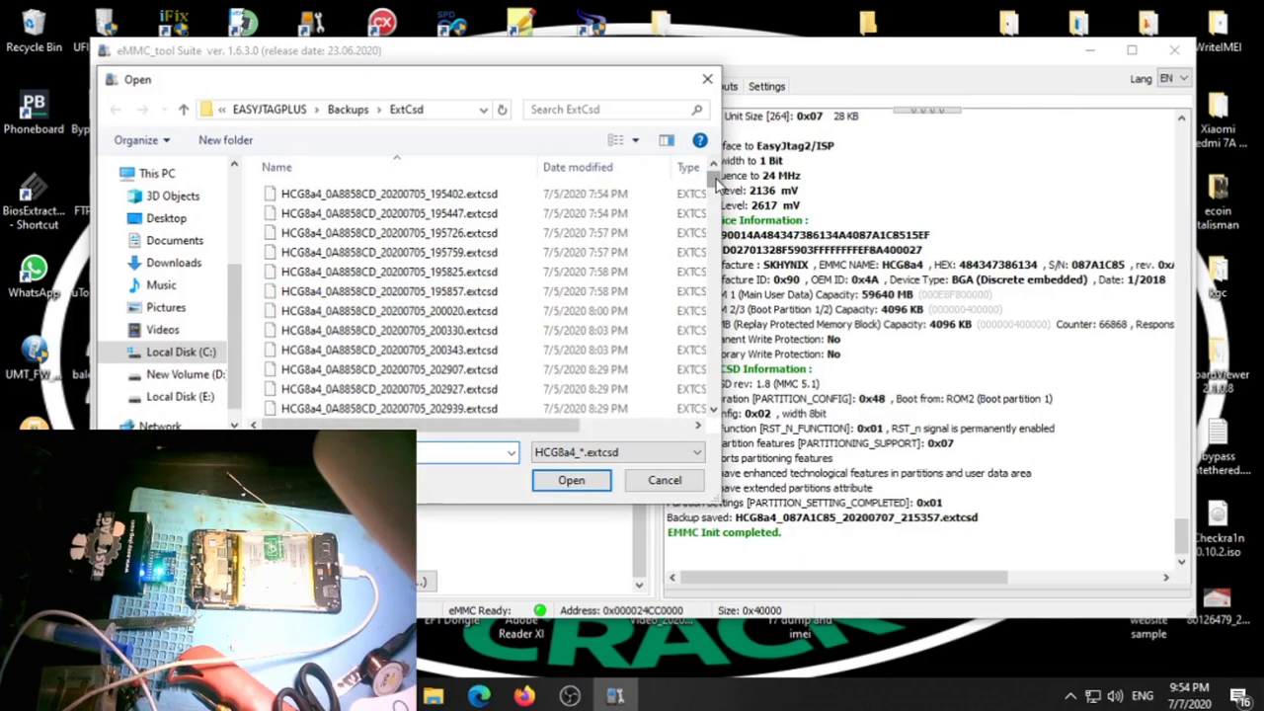
mouse_move(715, 182)
mouse_down()
mouse_move(711, 381)
mouse_move(712, 177)
mouse_up()
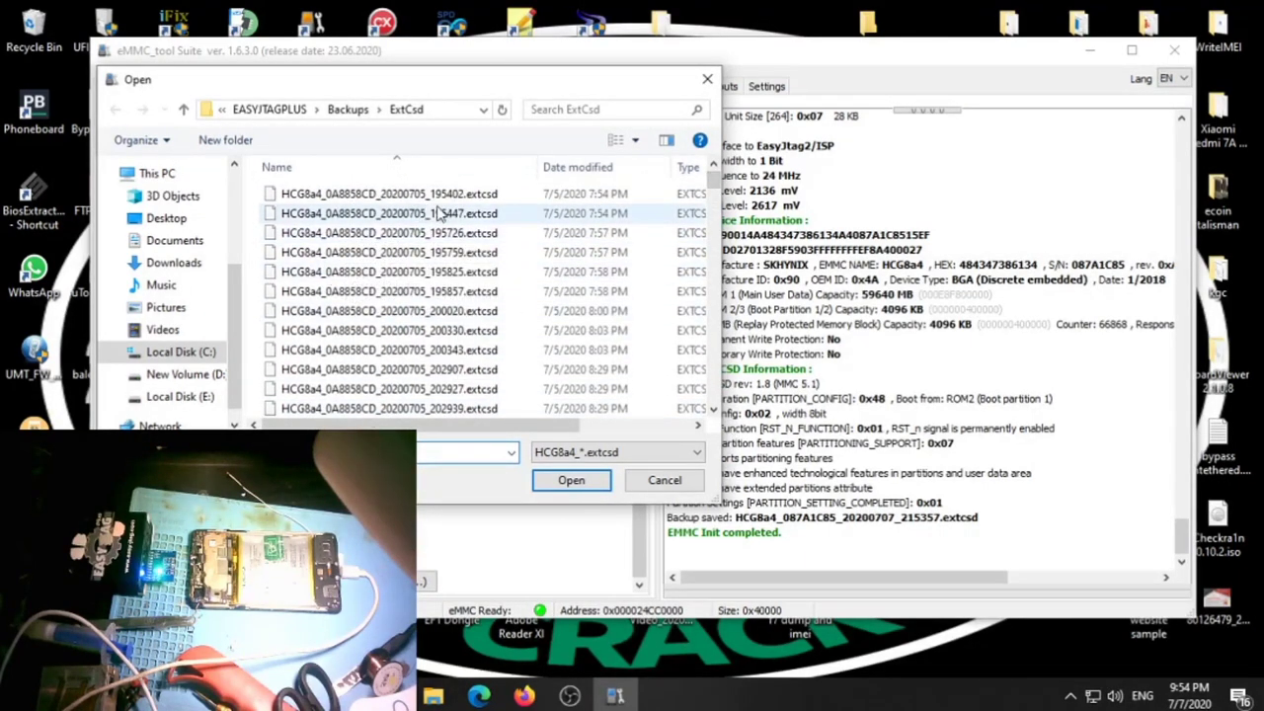
drag(715, 182, 720, 444)
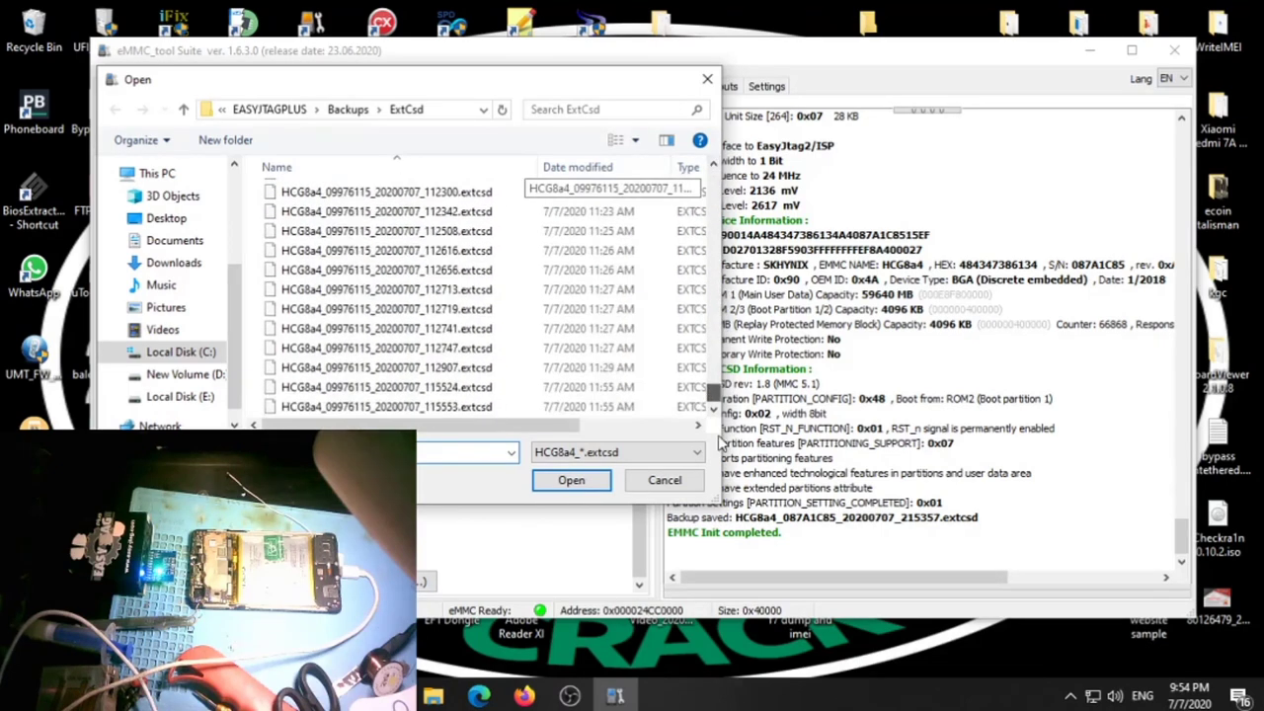
mouse_move(714, 400)
mouse_down()
mouse_move(716, 412)
mouse_move(715, 395)
mouse_up()
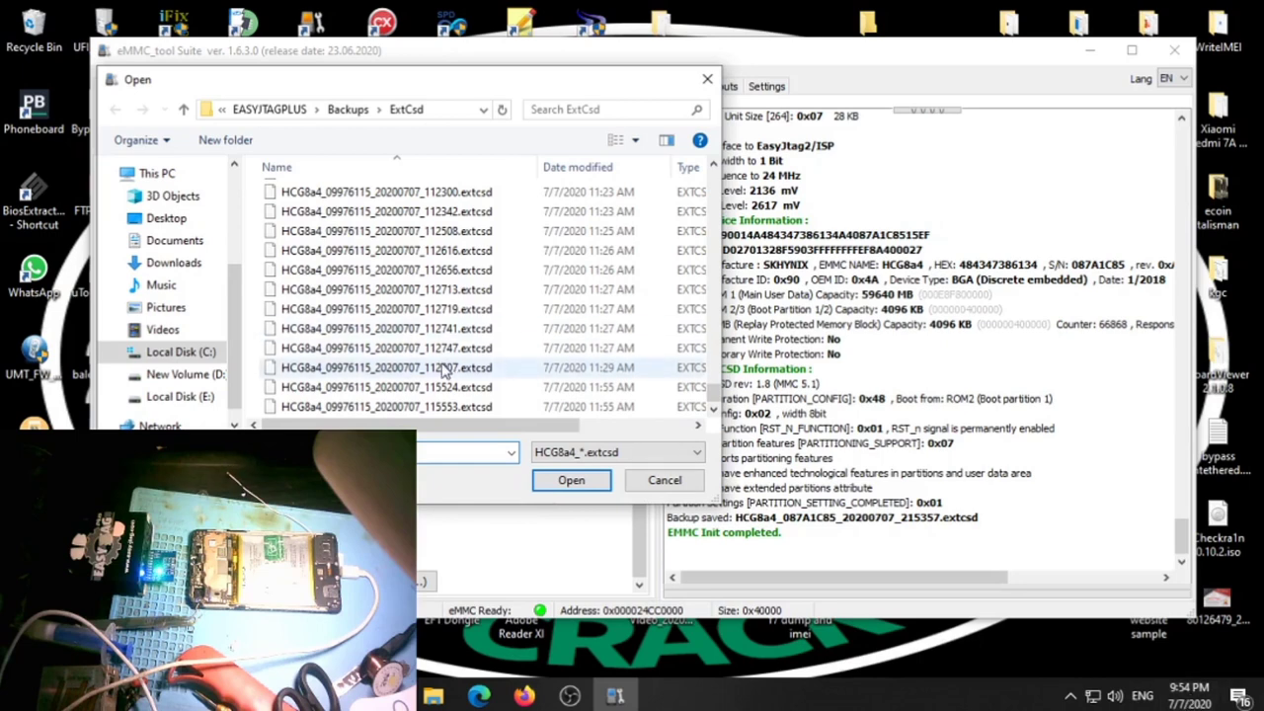
scroll(444, 366, up, 4)
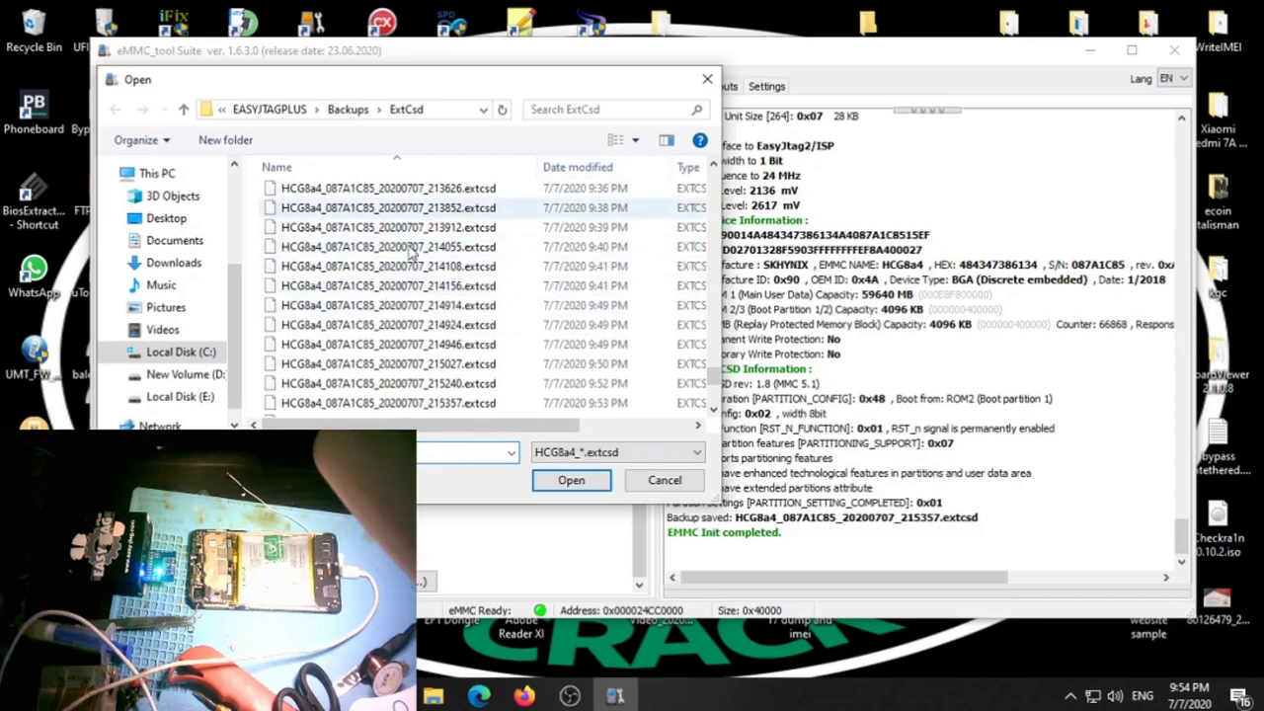
click(687, 480)
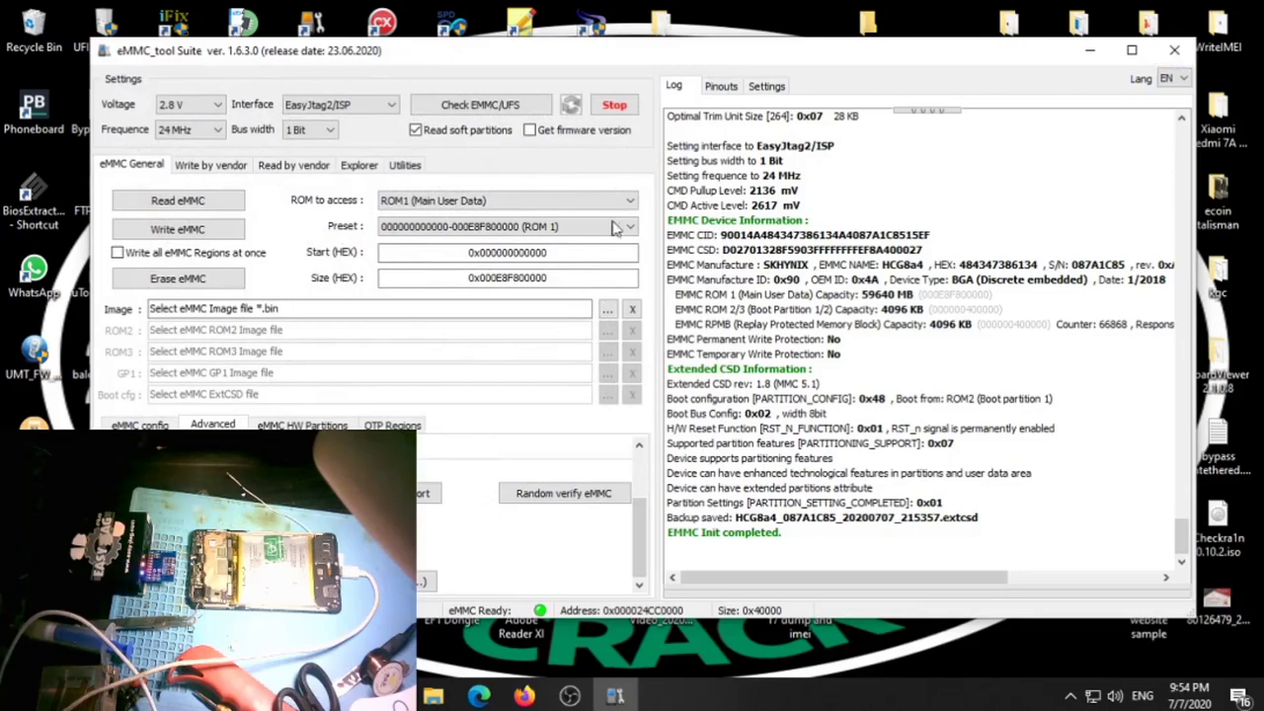
Step: Close the eMMC tool, detect the OPPO F7 eMMC in the EasyJtag Classic Suite, and examine the detected userdata partition
click(1175, 52)
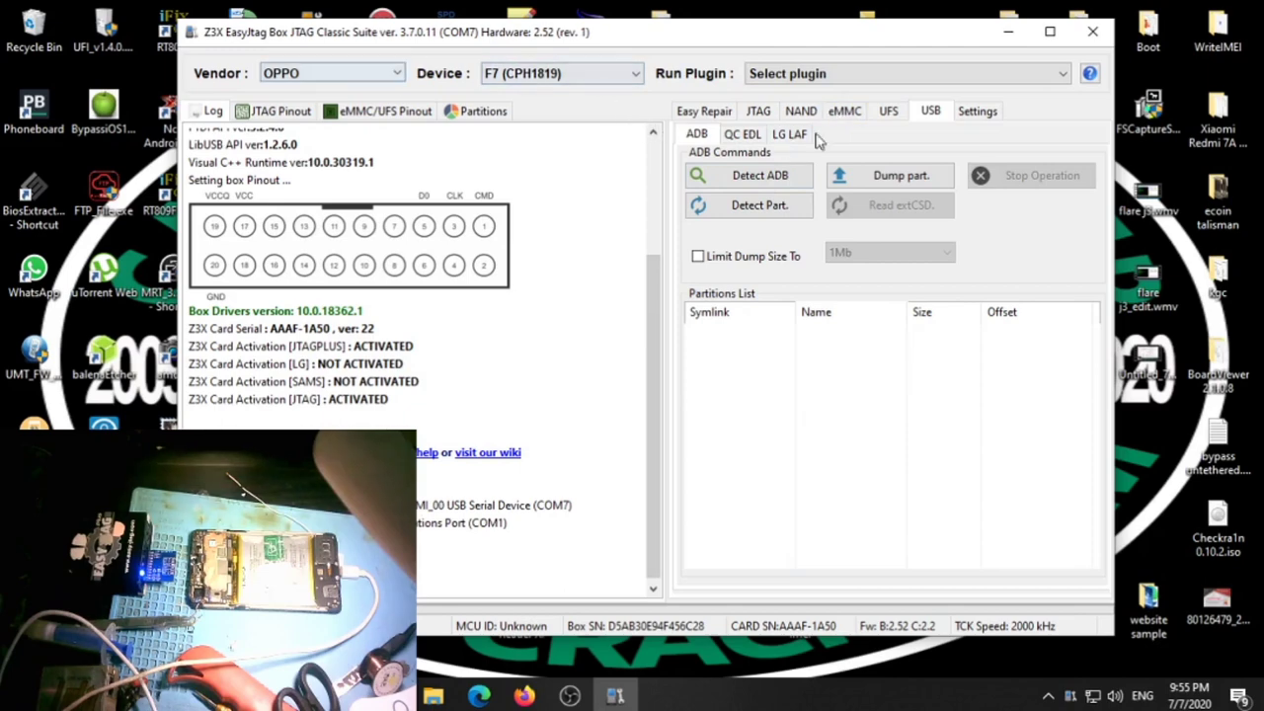
click(846, 112)
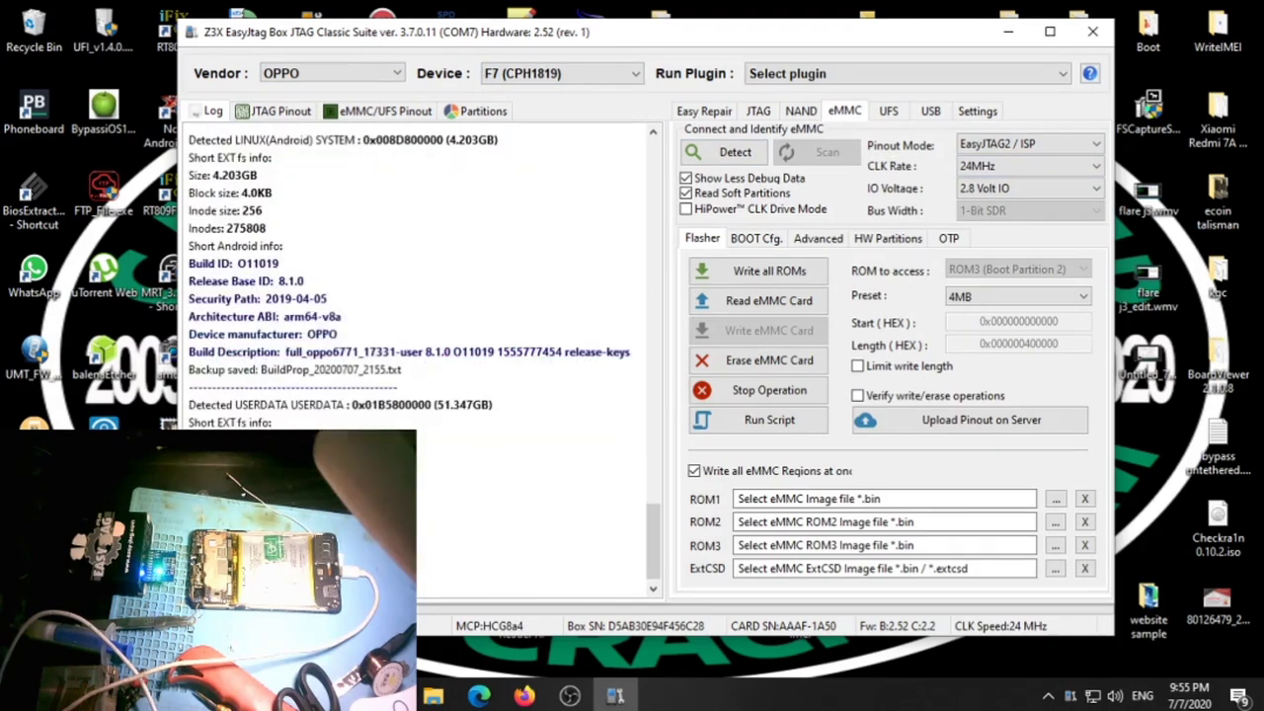
drag(272, 422, 197, 405)
drag(273, 423, 197, 398)
click(510, 511)
Step: Run the UNIVERSAL: Factory Format custom operation on the eMMC and confirm it
click(817, 239)
click(909, 393)
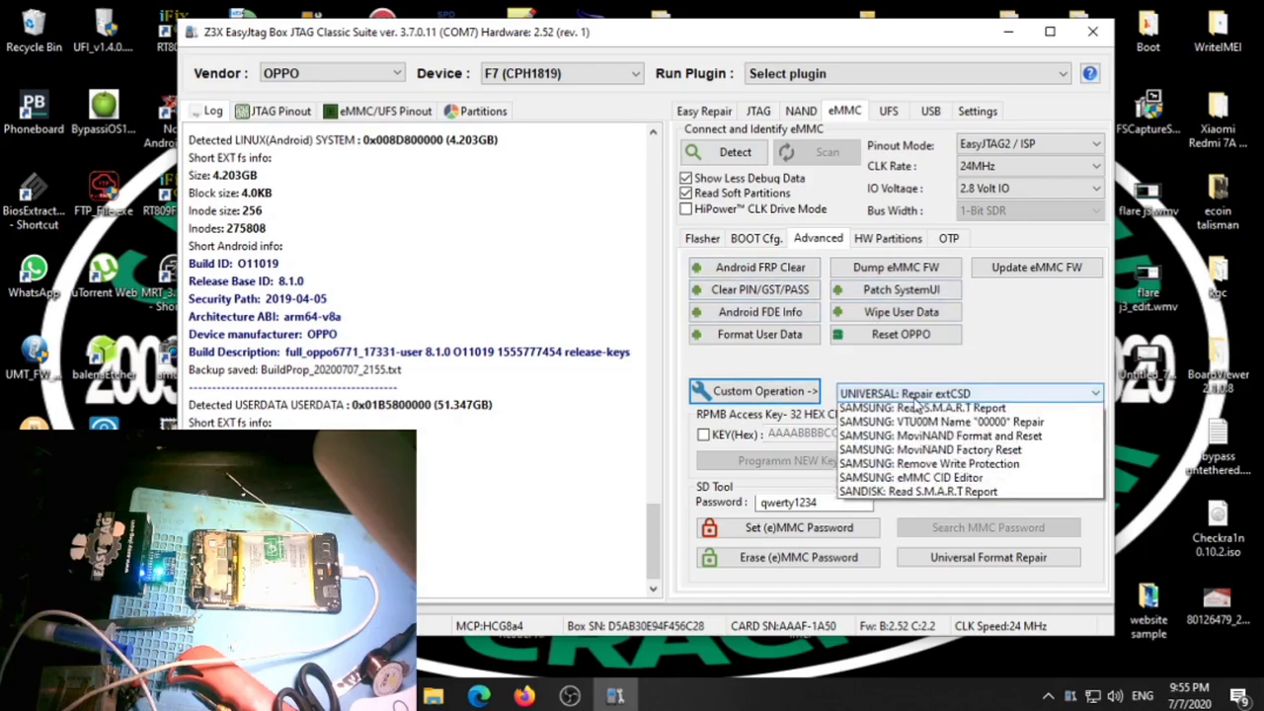
scroll(916, 405, up, 1)
click(918, 421)
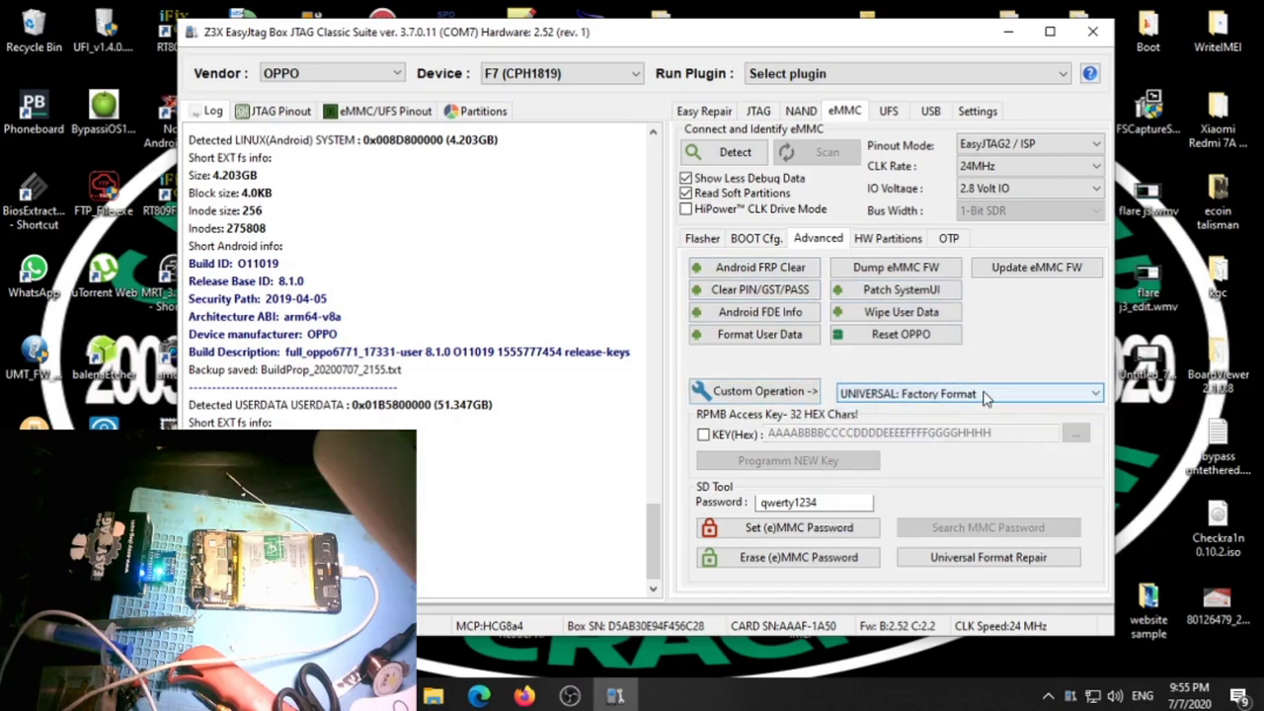
click(759, 391)
click(696, 413)
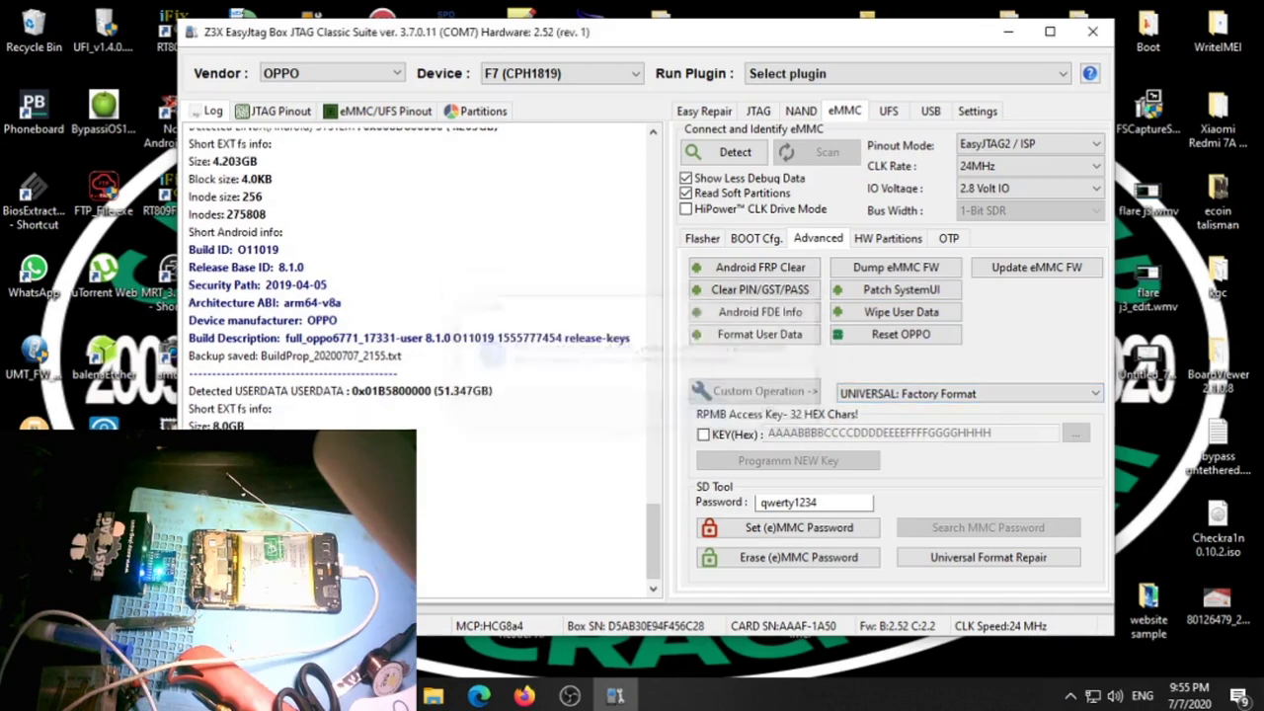
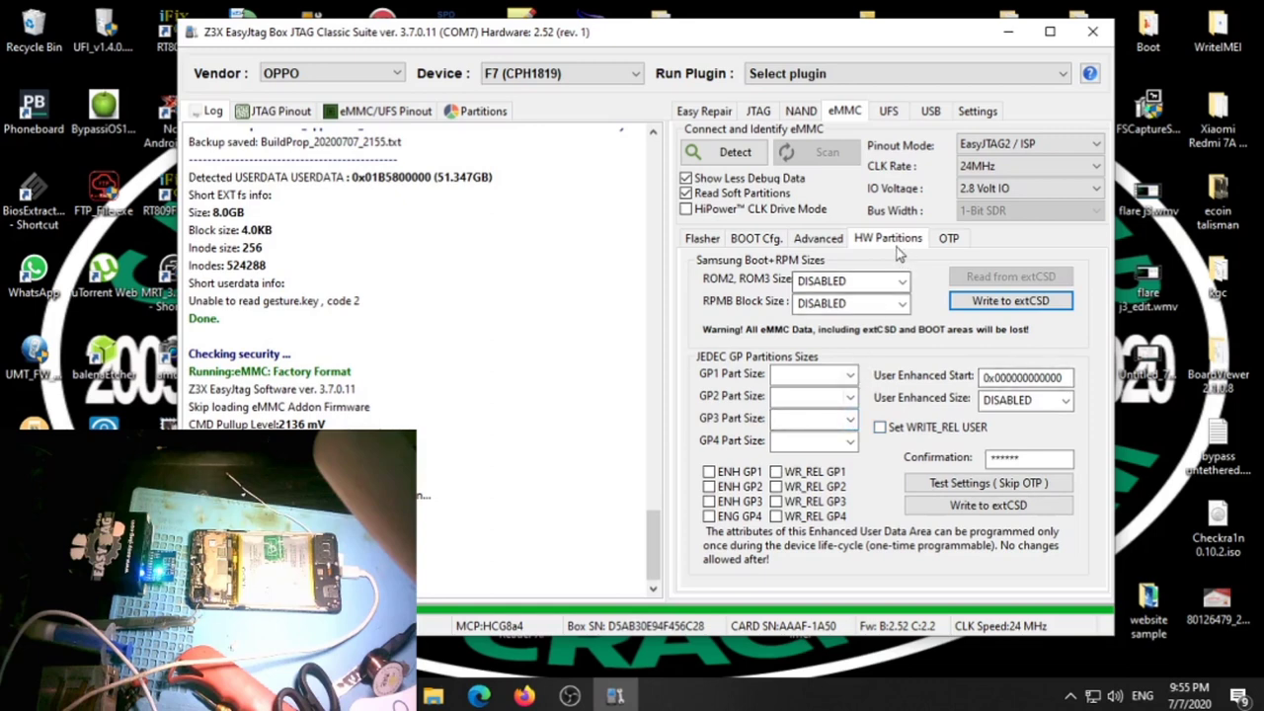
Step: Set the JEDEC GP1, GP2, GP3 and GP4 partition sizes to 8M each
click(850, 375)
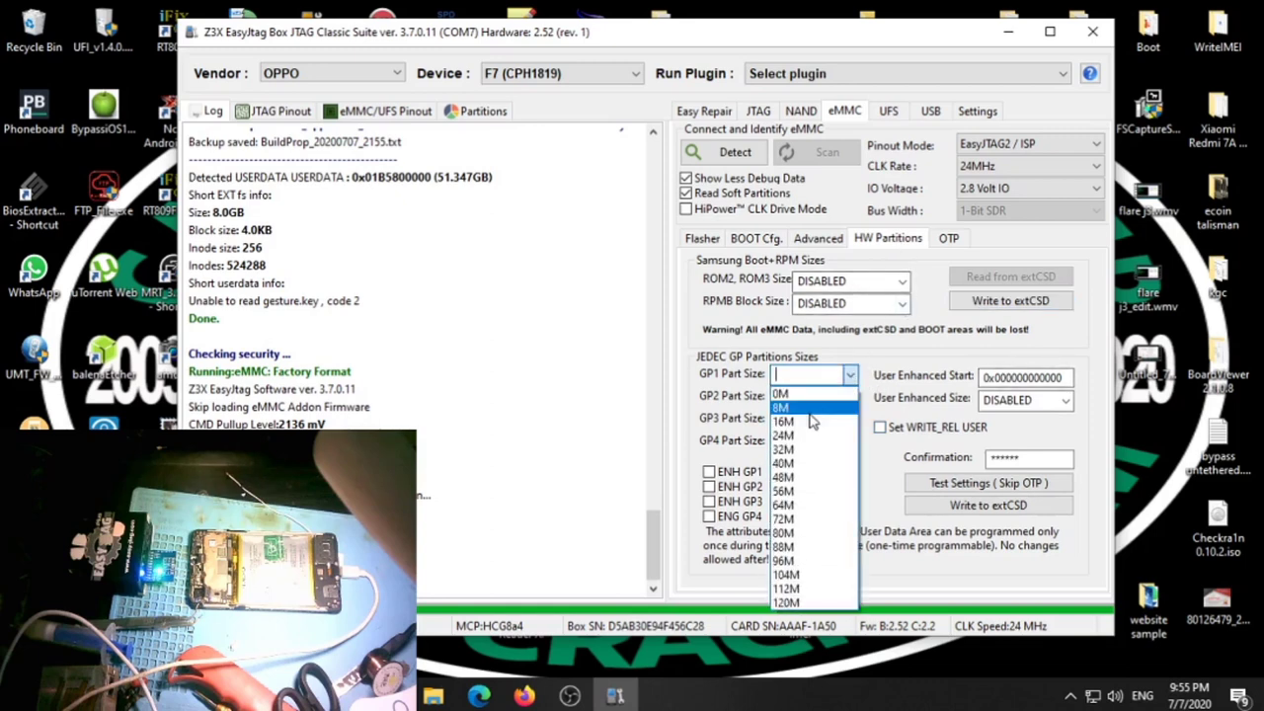
click(814, 409)
click(847, 396)
click(802, 431)
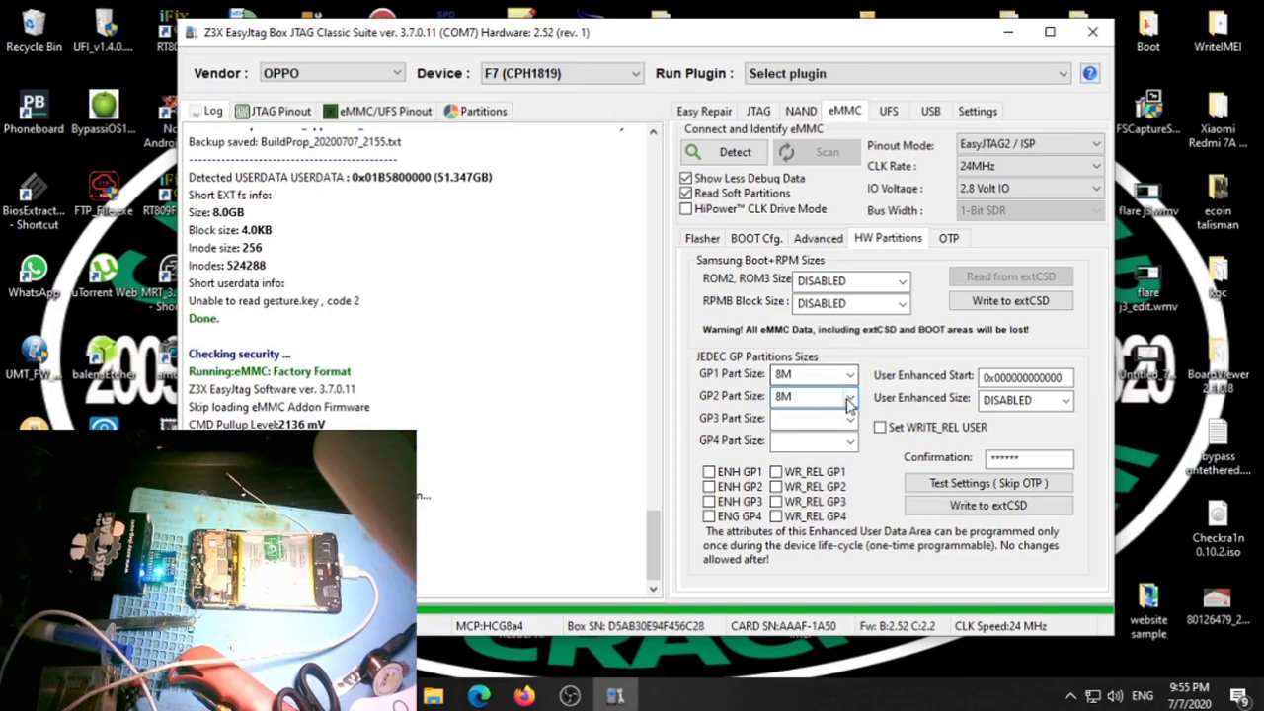
click(848, 398)
click(794, 431)
click(848, 419)
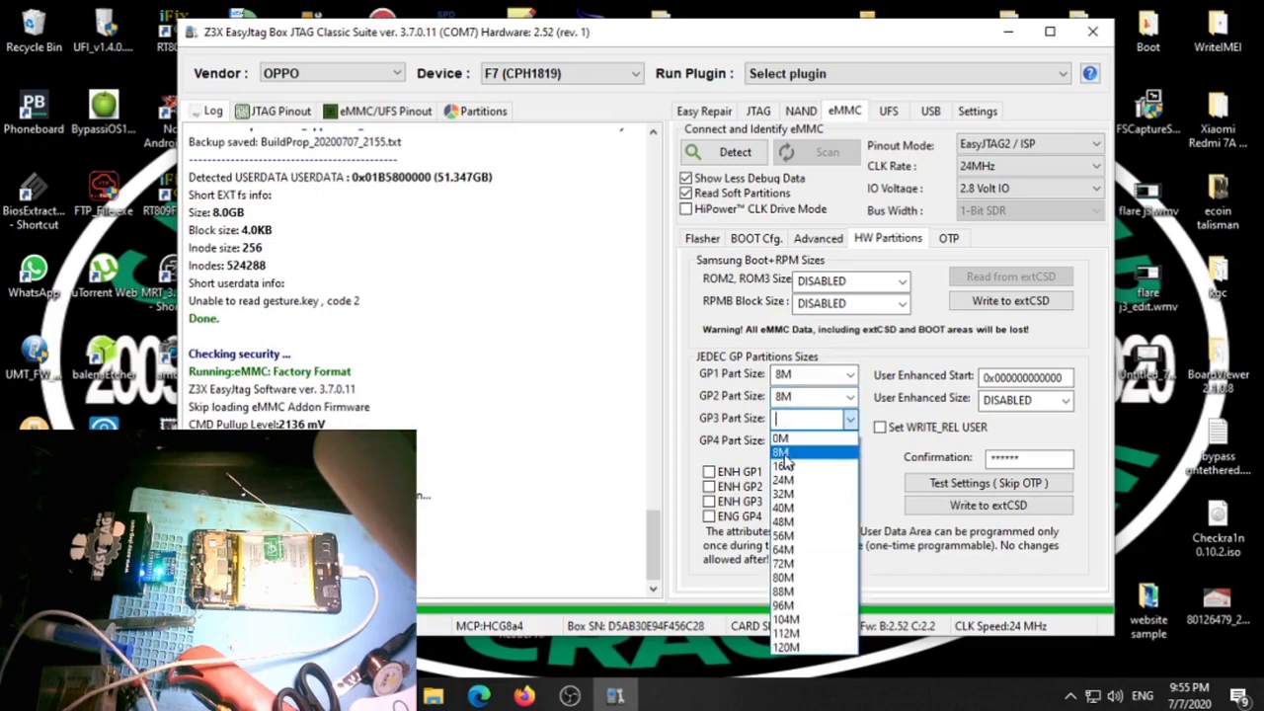
click(784, 451)
click(827, 442)
click(780, 475)
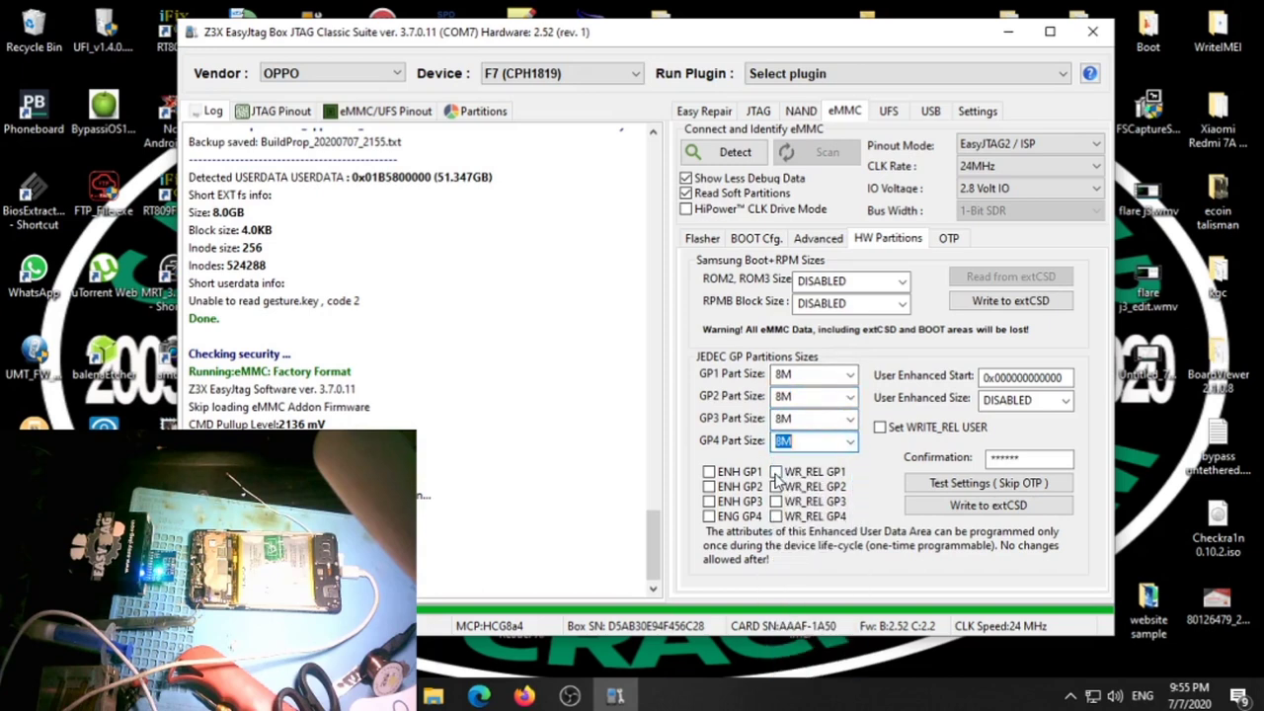
Step: Enable the enhanced attribute and write reliability (WR_REL) for all four GP partitions
click(709, 474)
click(709, 501)
click(708, 516)
click(776, 472)
click(776, 502)
click(777, 516)
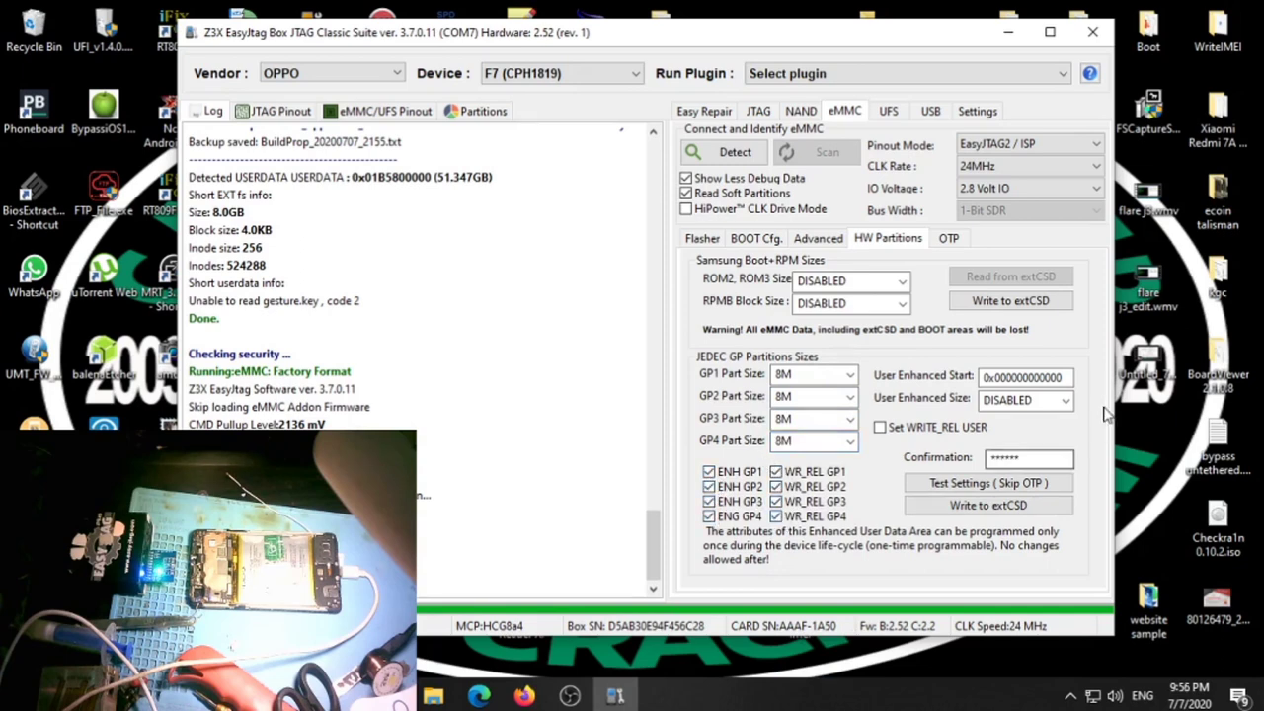
Step: Enter CONFIRM as the confirmation, write the GP partition settings to extCSD, and detect the eMMC again
click(1044, 459)
double_click(1044, 460)
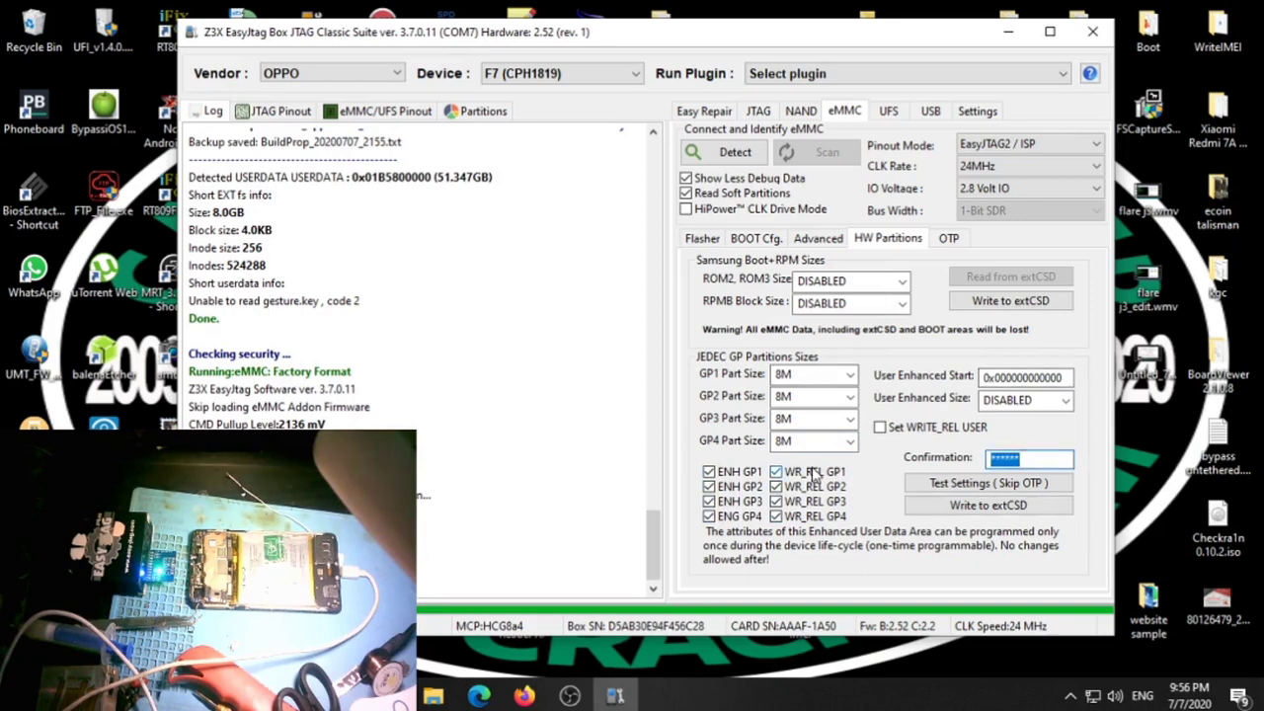
text(c)
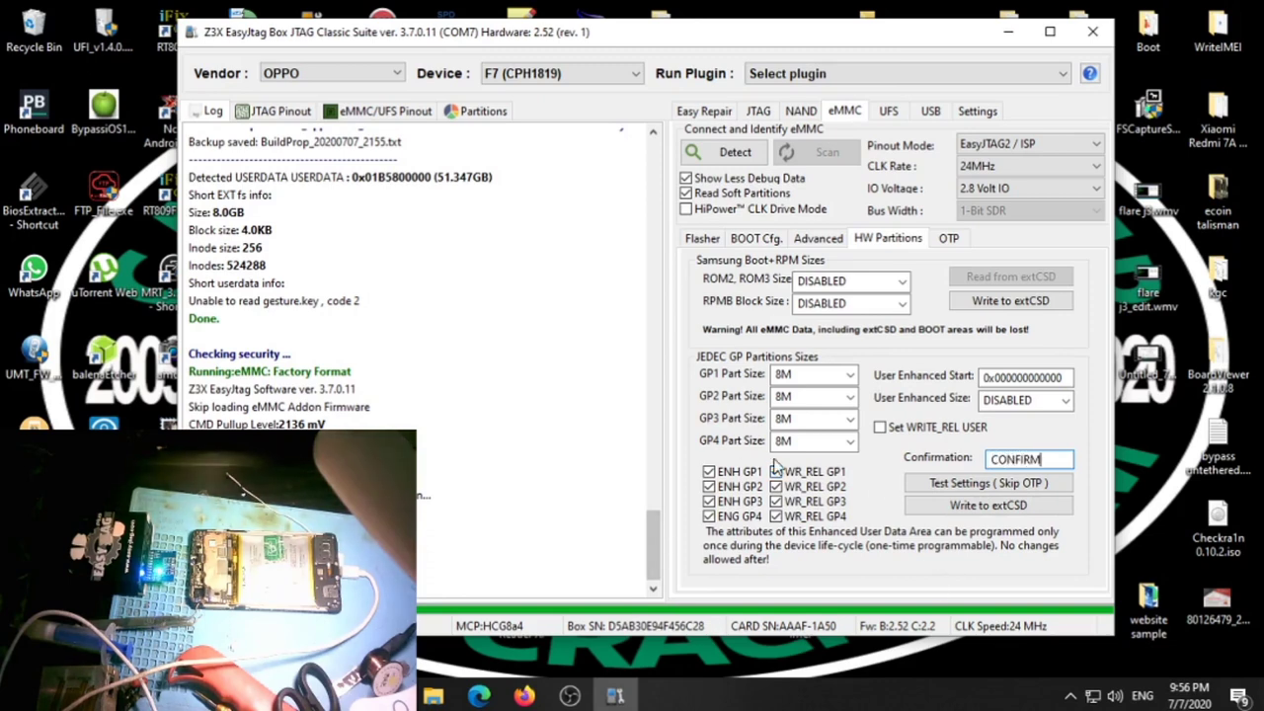
click(1022, 515)
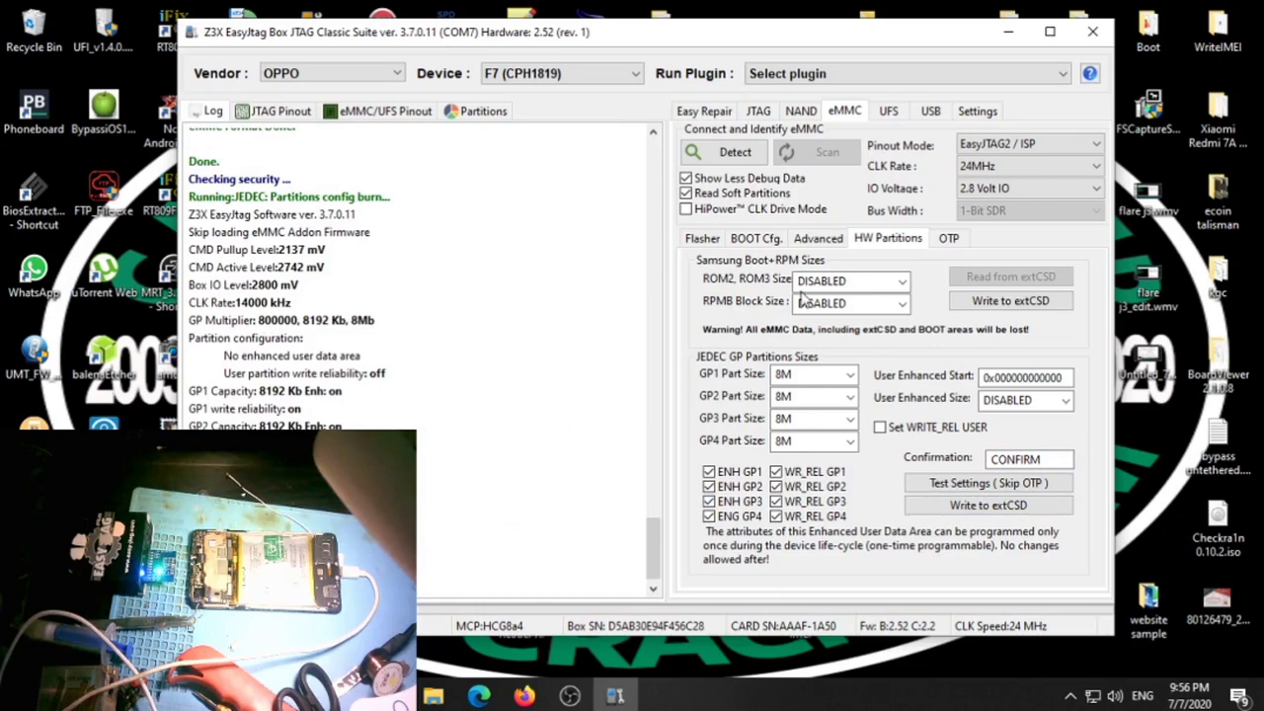
click(726, 154)
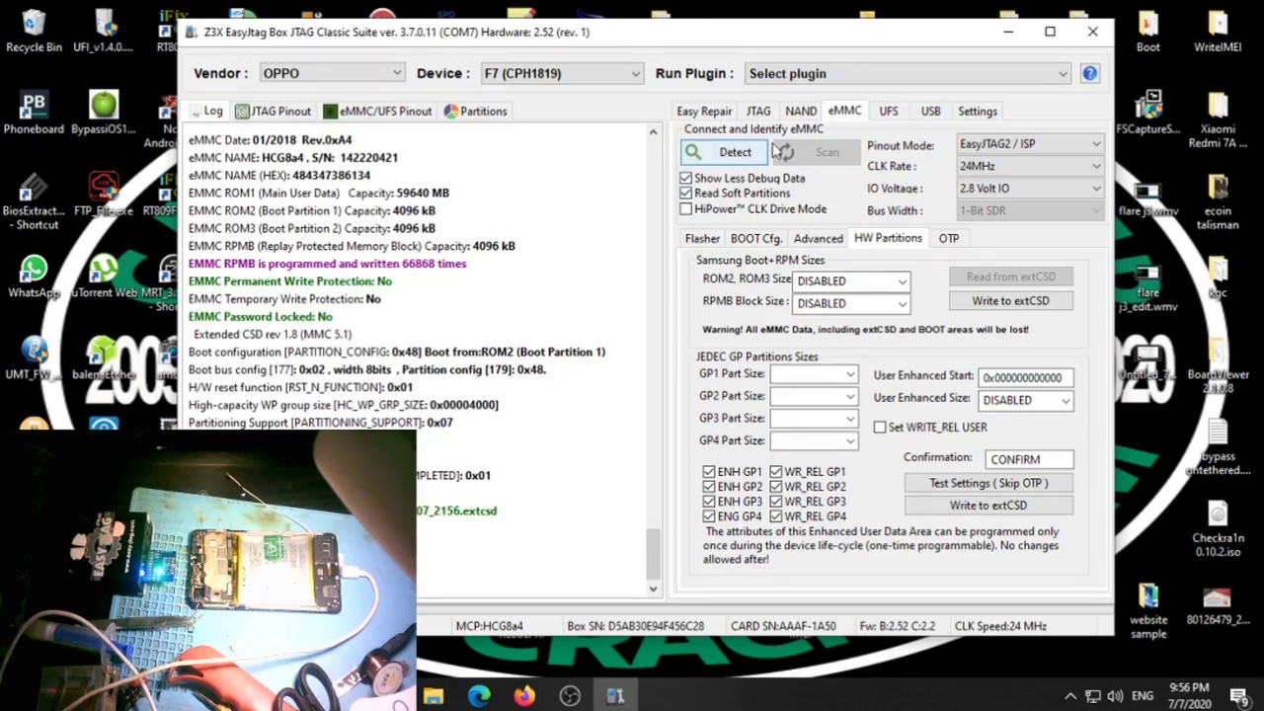
Step: Compare the flashable ROM1 images in the f7 dump and imei folder with the dump files in the desktop f7dump folder
click(702, 245)
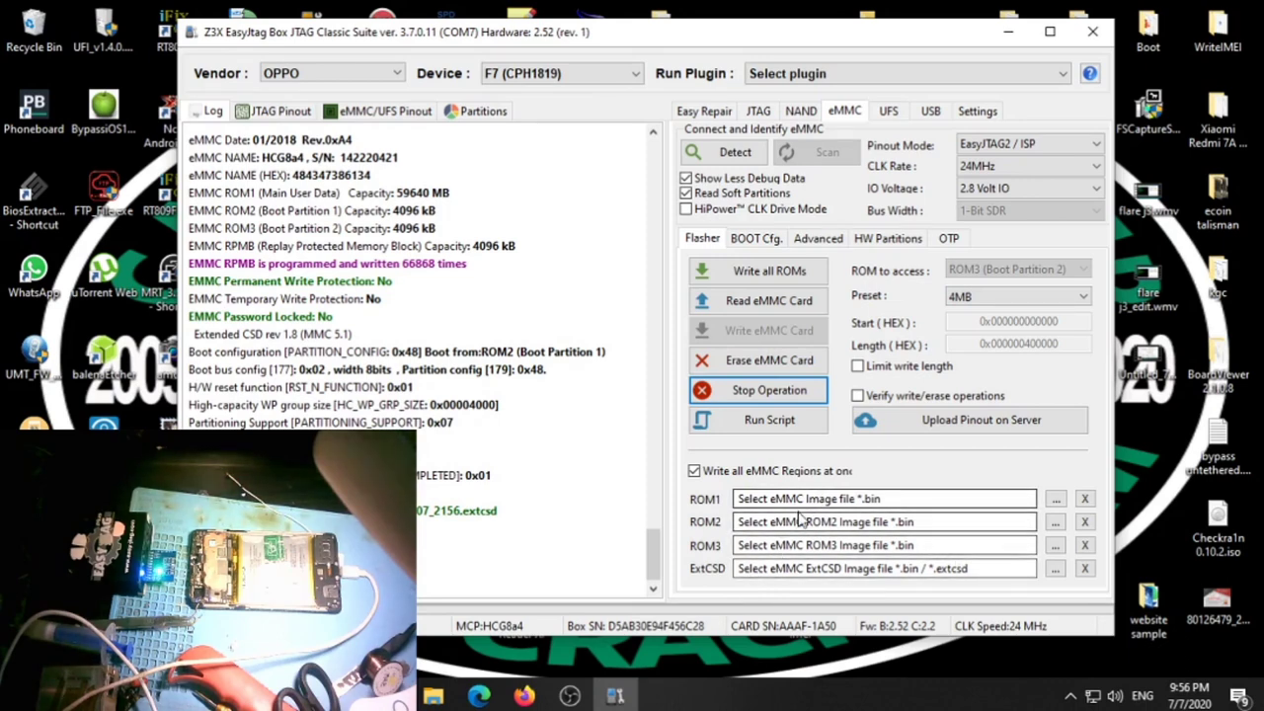
click(1055, 498)
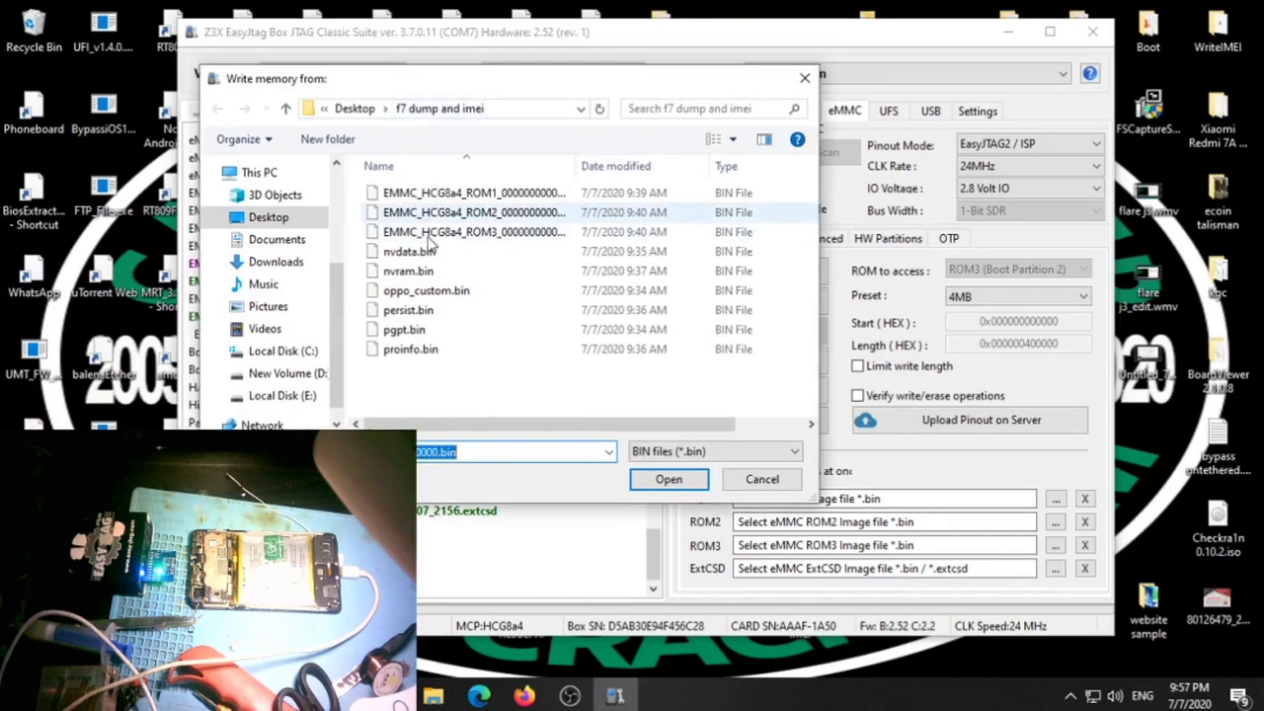
drag(517, 89, 485, 112)
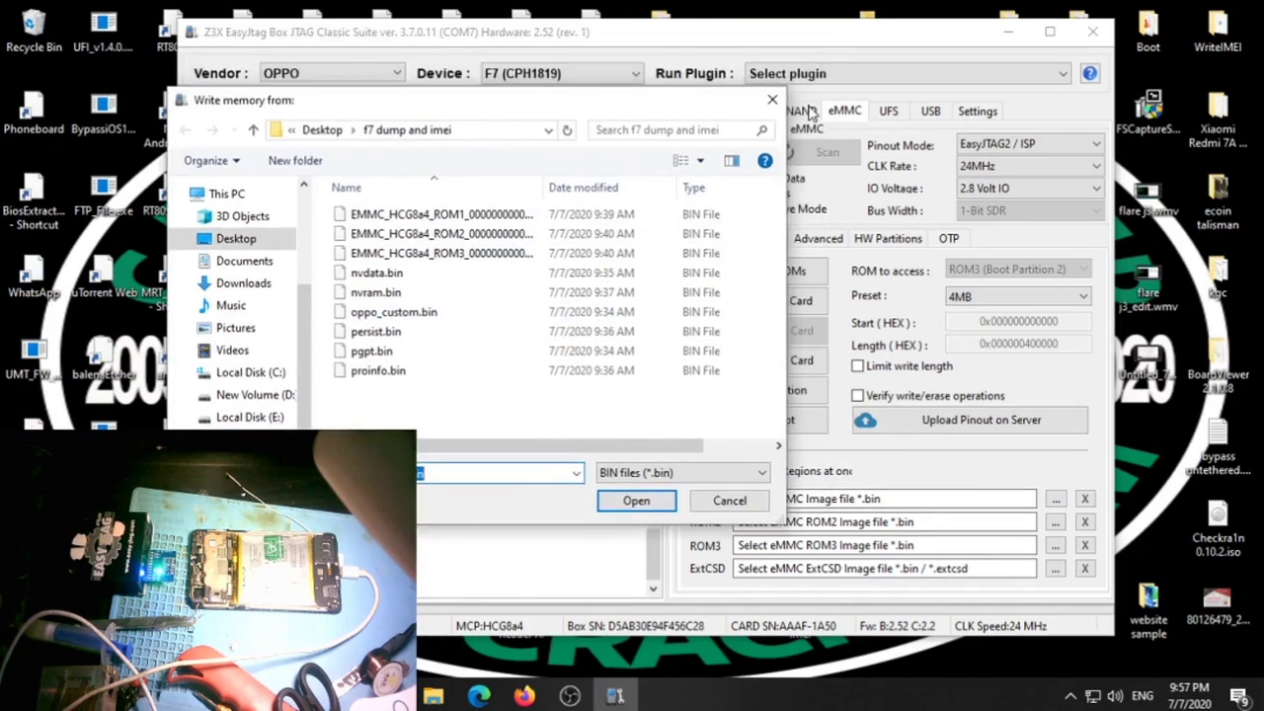
click(770, 103)
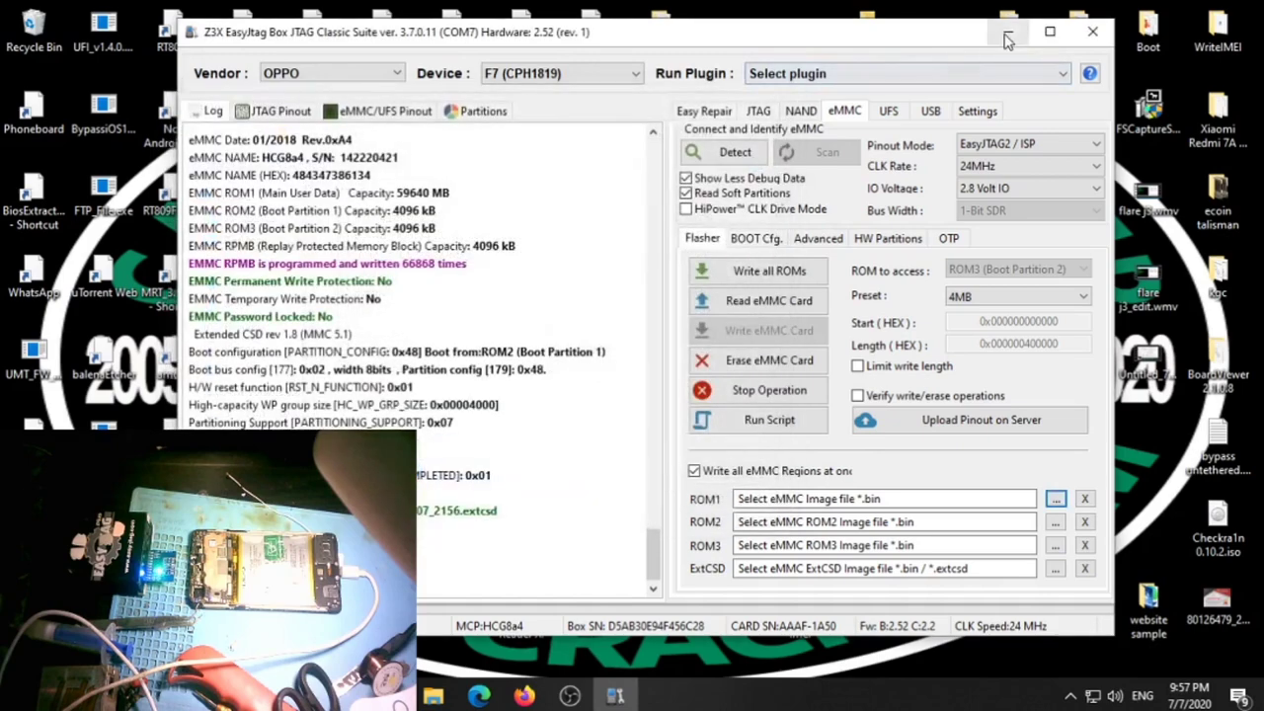
click(1007, 31)
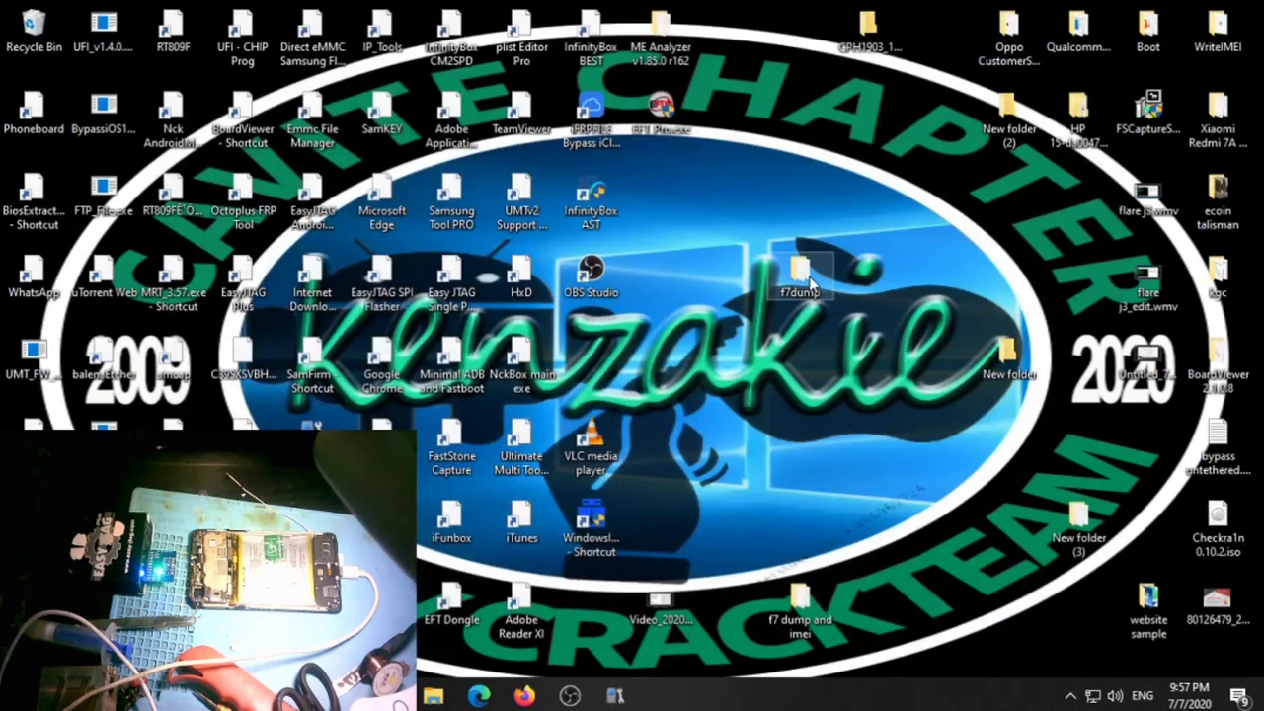
double_click(802, 276)
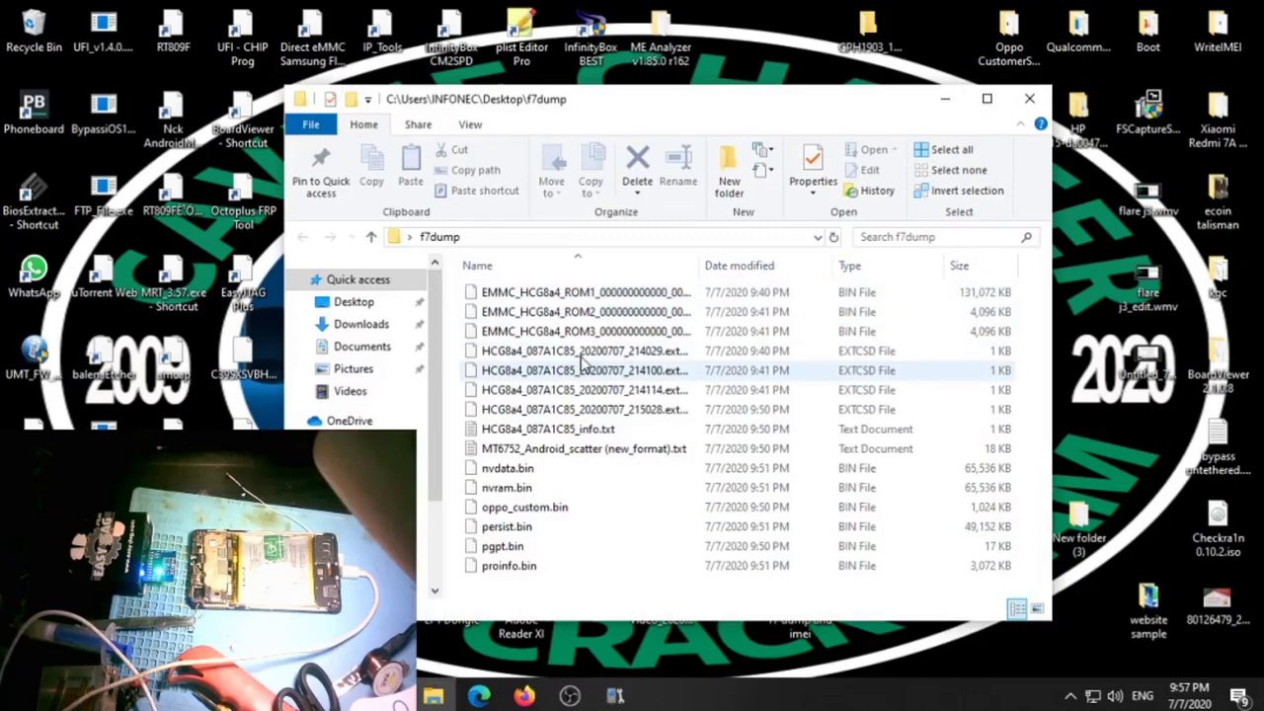
key(alt+F4)
click(614, 696)
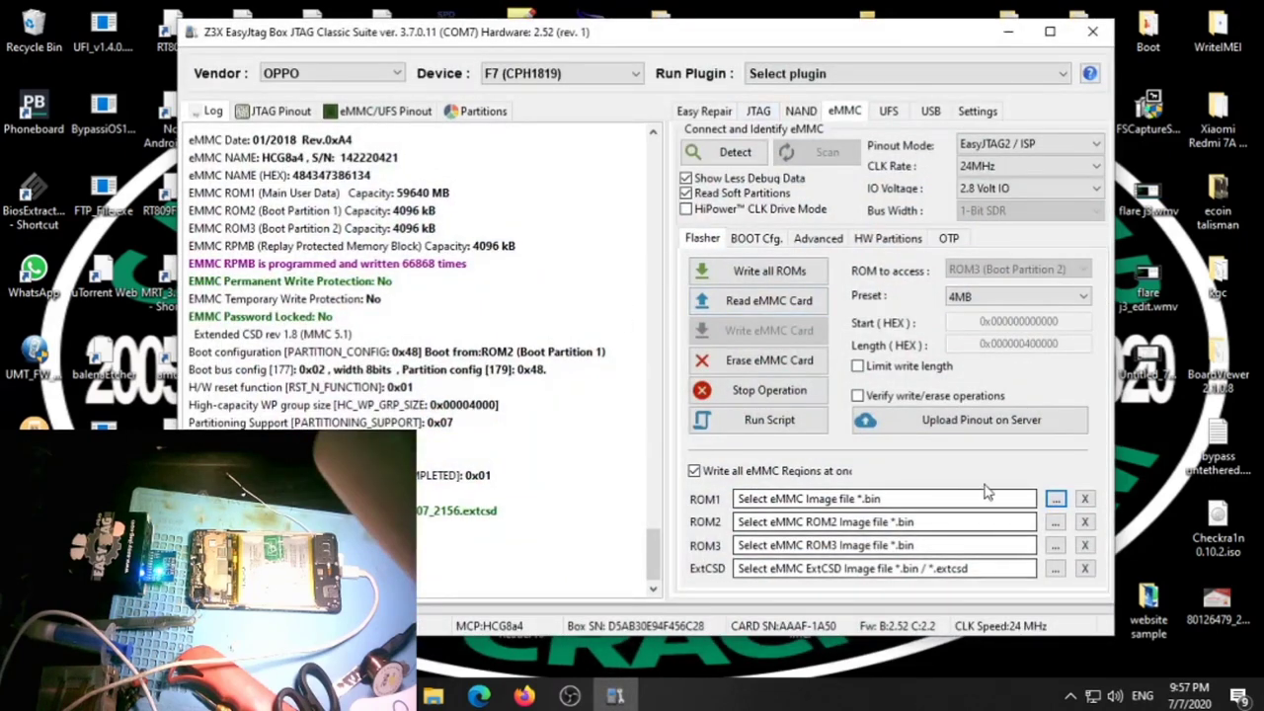
Step: Load the EMMC_HCG8a4_ROM1 image from the f7 dump and imei folder for writing all eMMC regions
click(1055, 499)
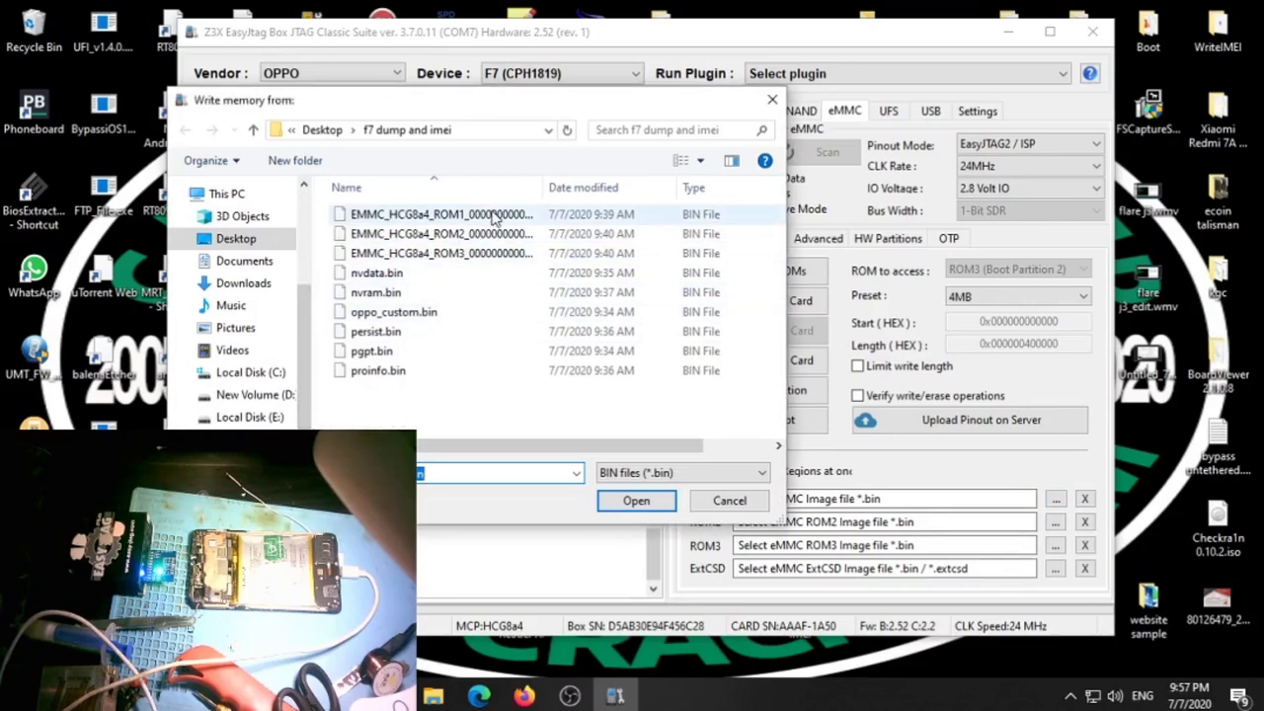
double_click(496, 215)
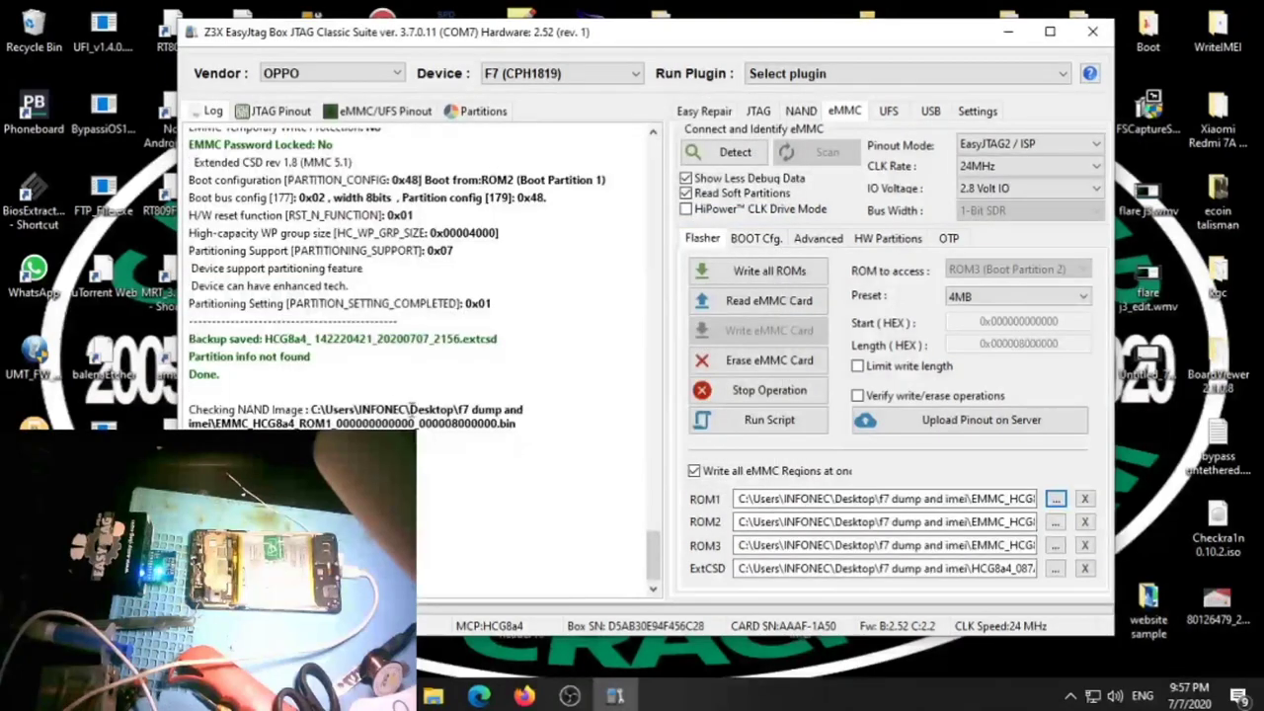
mouse_move(652, 555)
mouse_down()
mouse_move(653, 296)
mouse_move(652, 555)
mouse_up()
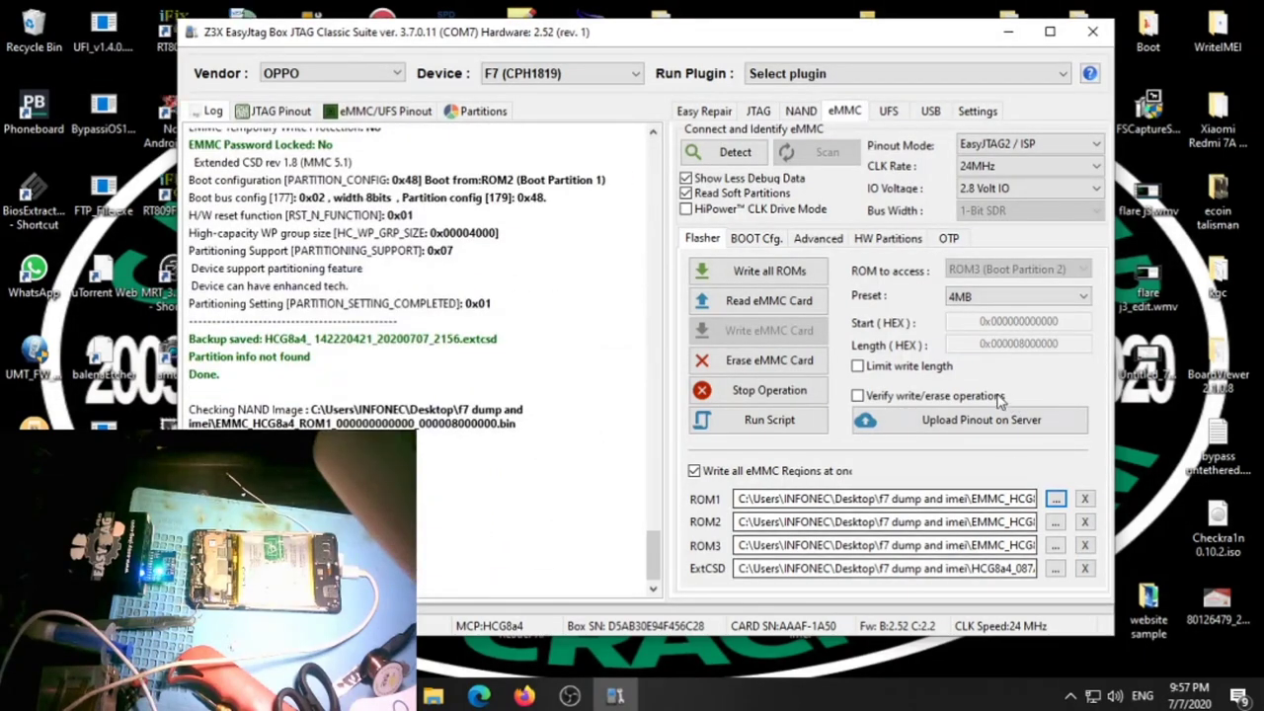
Step: Start writing all ROM images to the eMMC and stop the operation
click(756, 272)
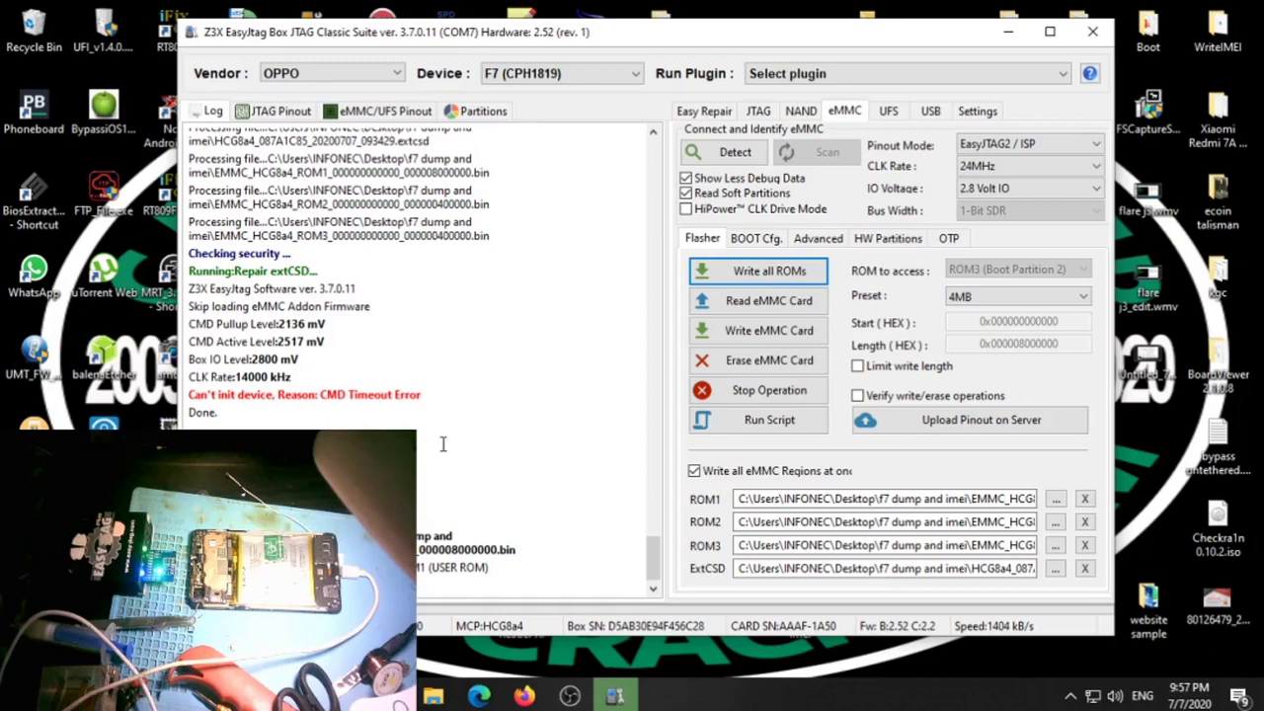
click(426, 395)
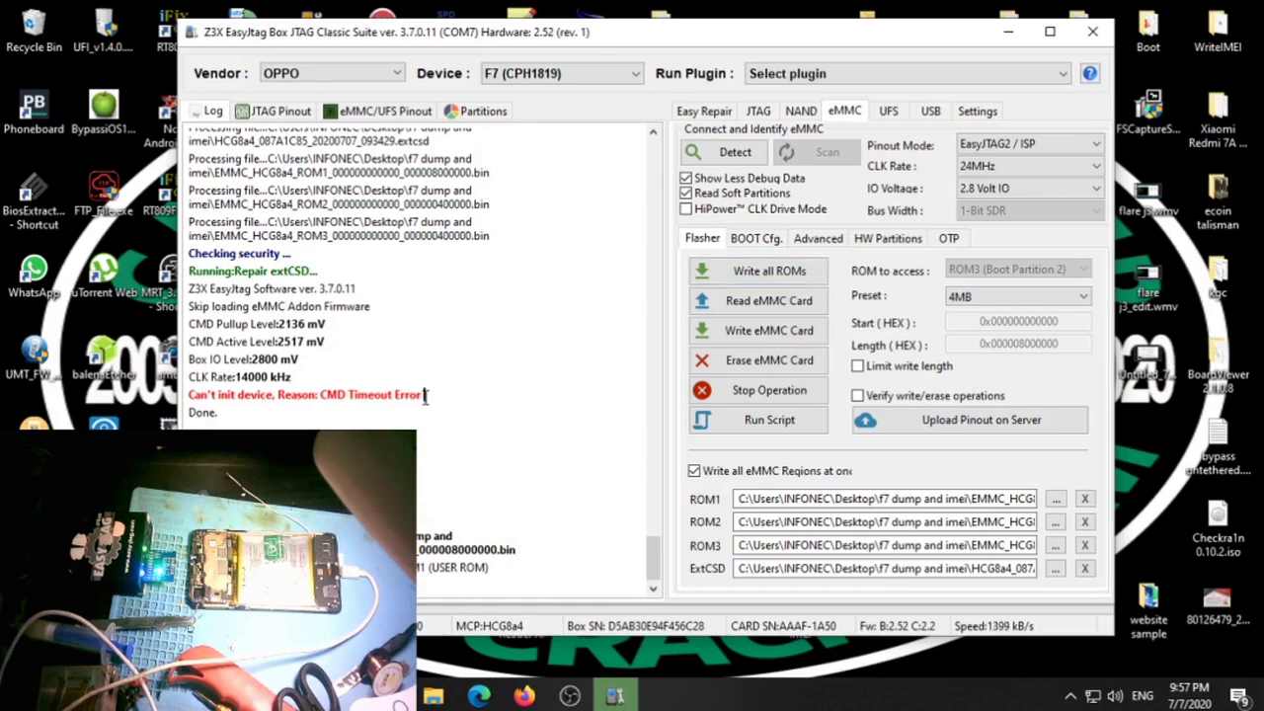
click(745, 397)
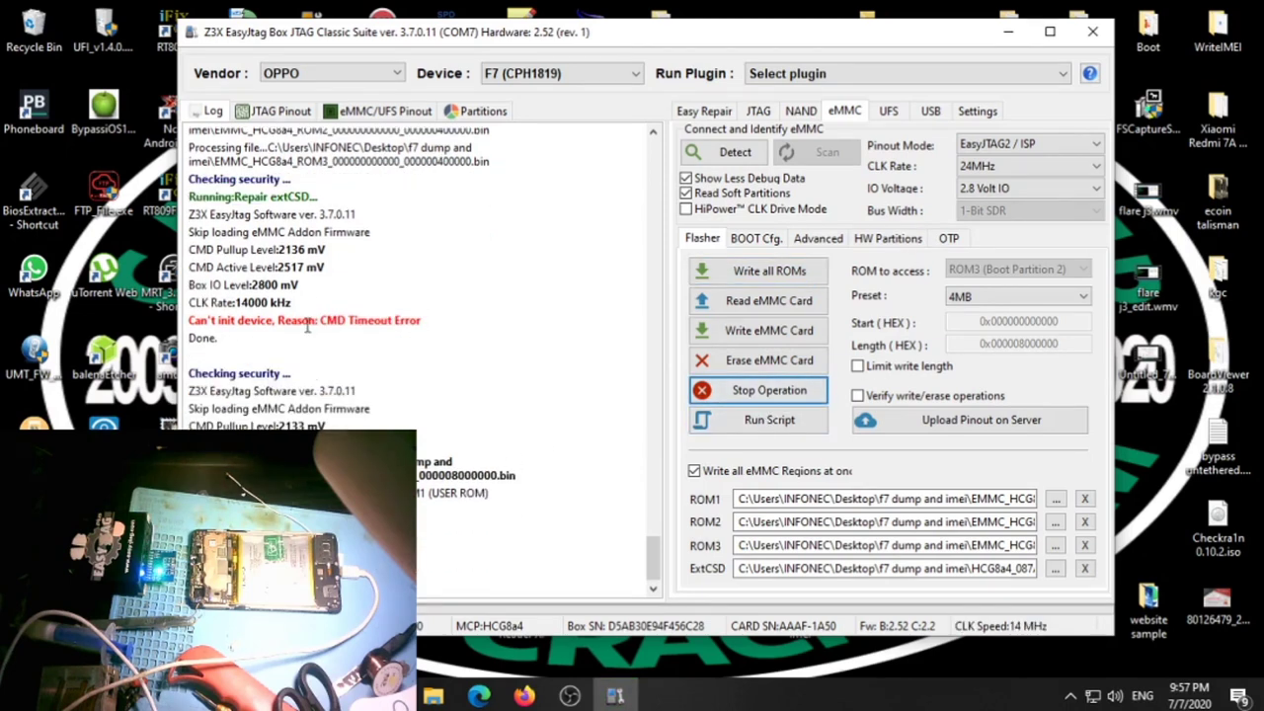
Step: Detect the eMMC again and examine the userdata superblock contents in the log
click(734, 152)
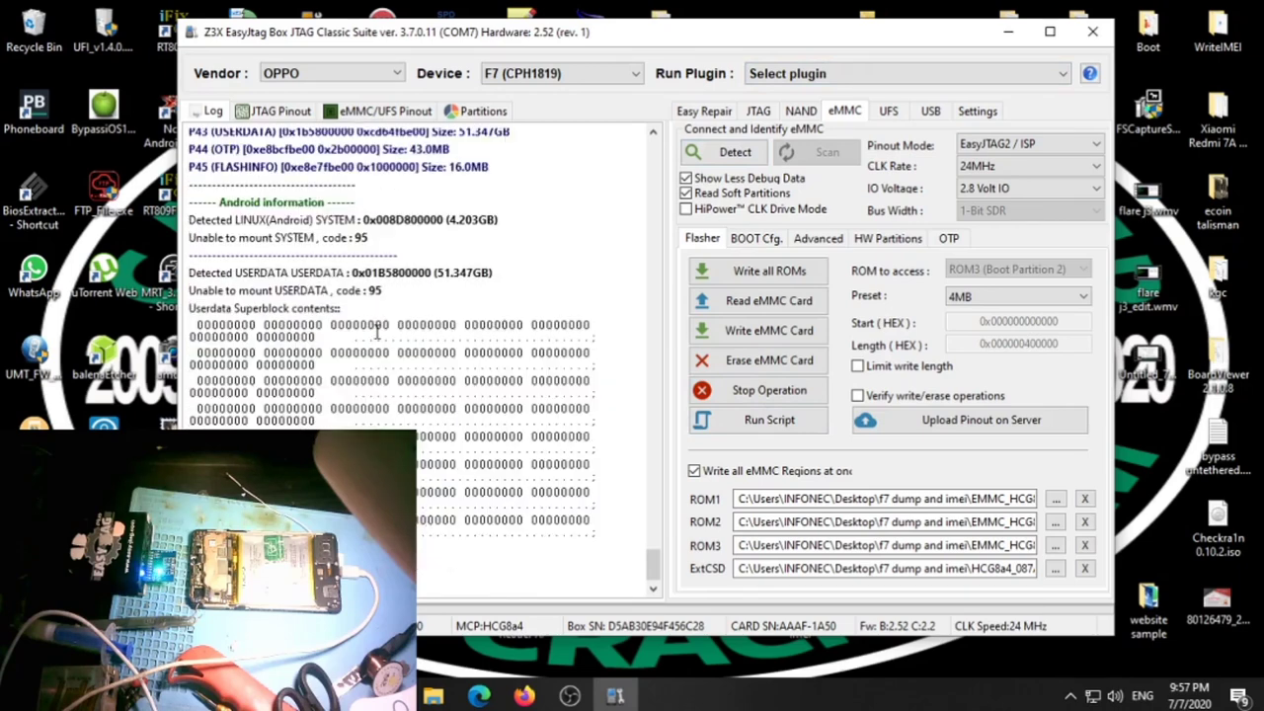
drag(244, 342, 210, 342)
click(353, 392)
Step: Run the UNIVERSAL: Factory Format custom operation on the eMMC again and confirm it
click(879, 240)
click(817, 240)
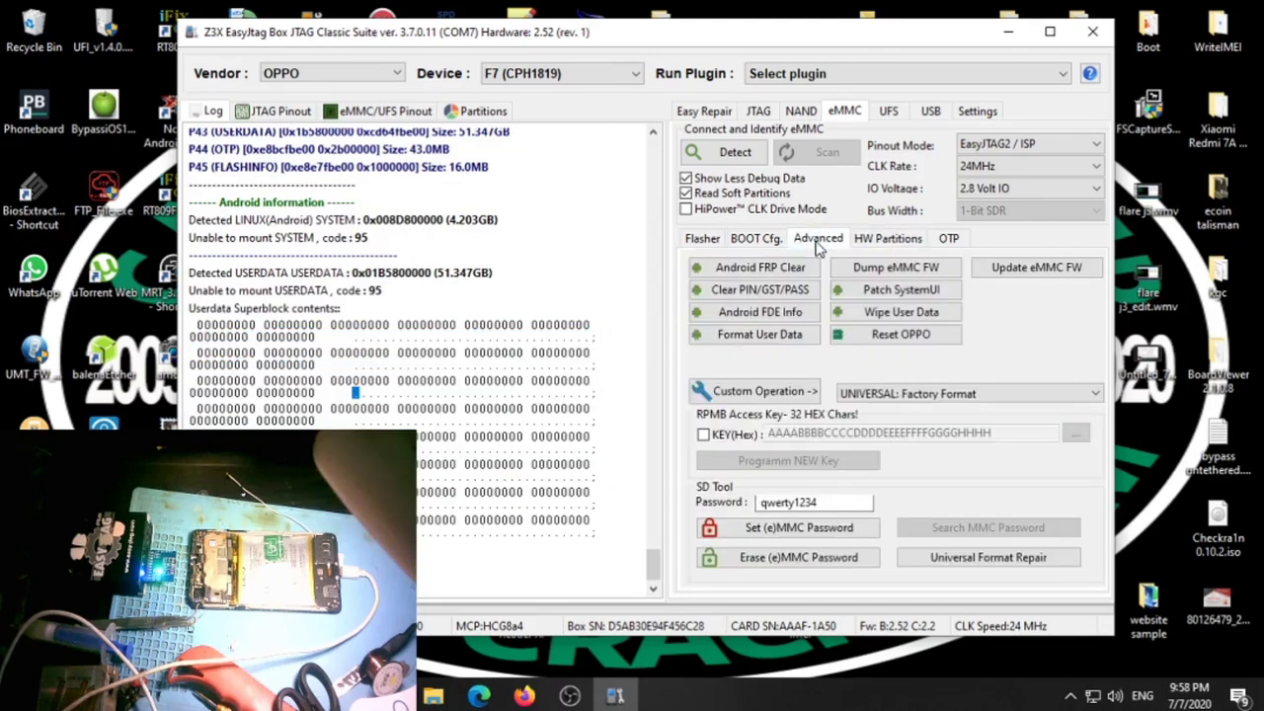
click(909, 393)
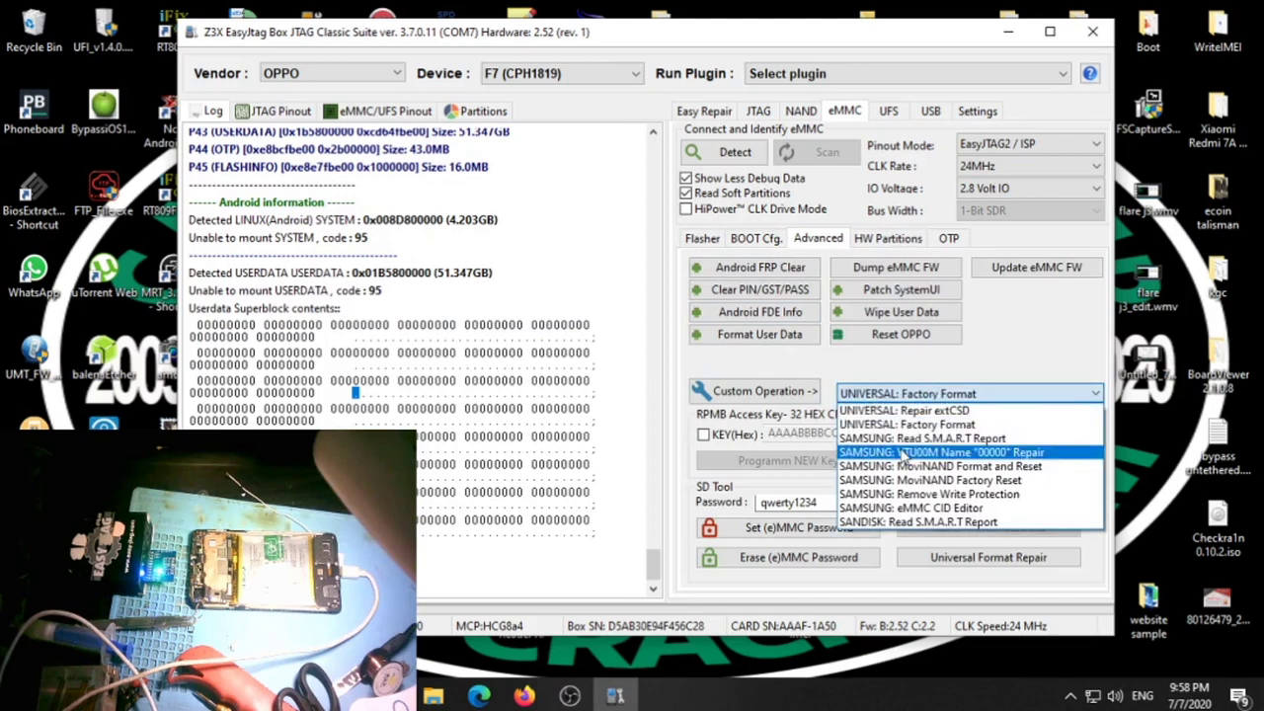
click(920, 426)
click(763, 392)
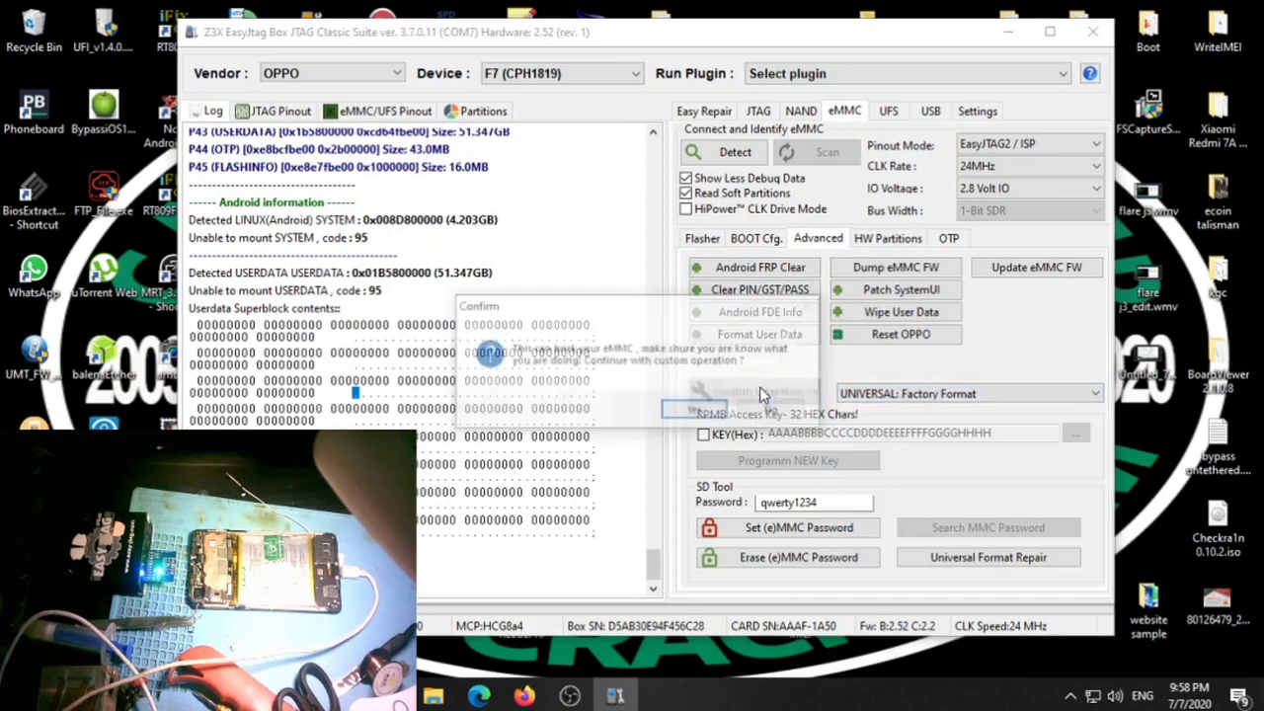
click(703, 411)
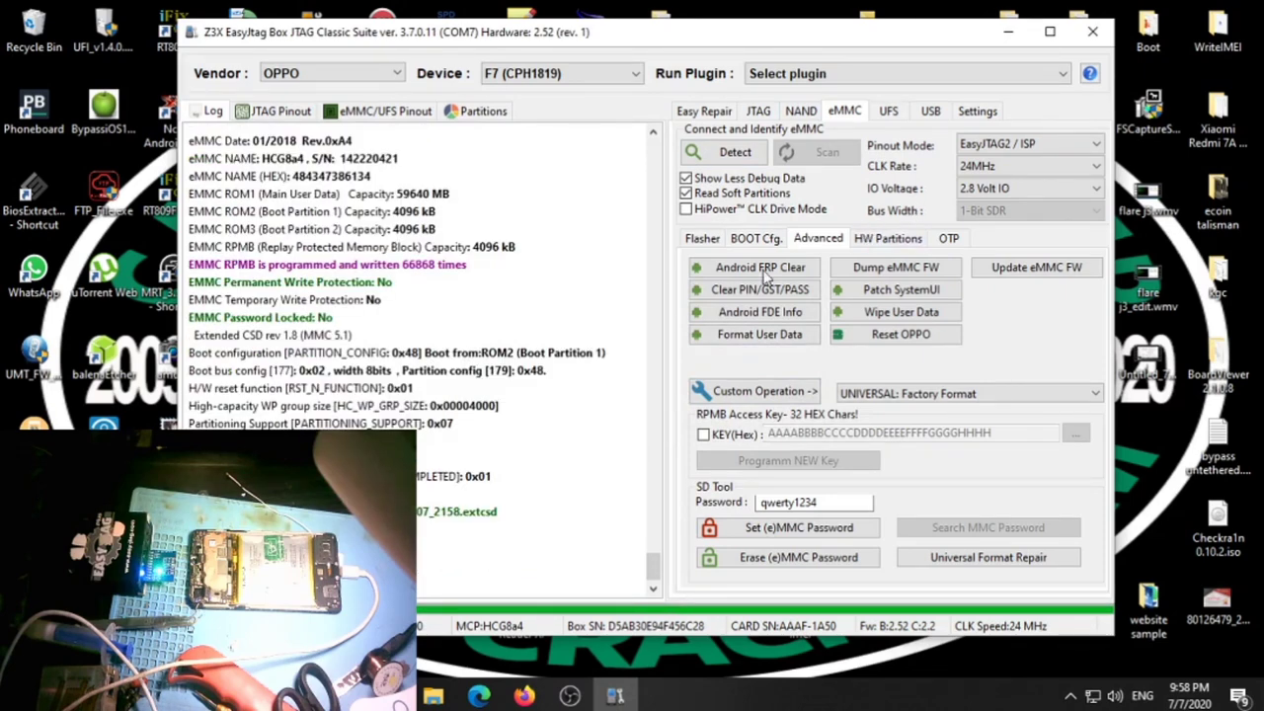
Step: Write all loaded ROM and ExtCSD images to the eMMC, and review the write log for ROM1, ROM2 and ROM3
click(703, 239)
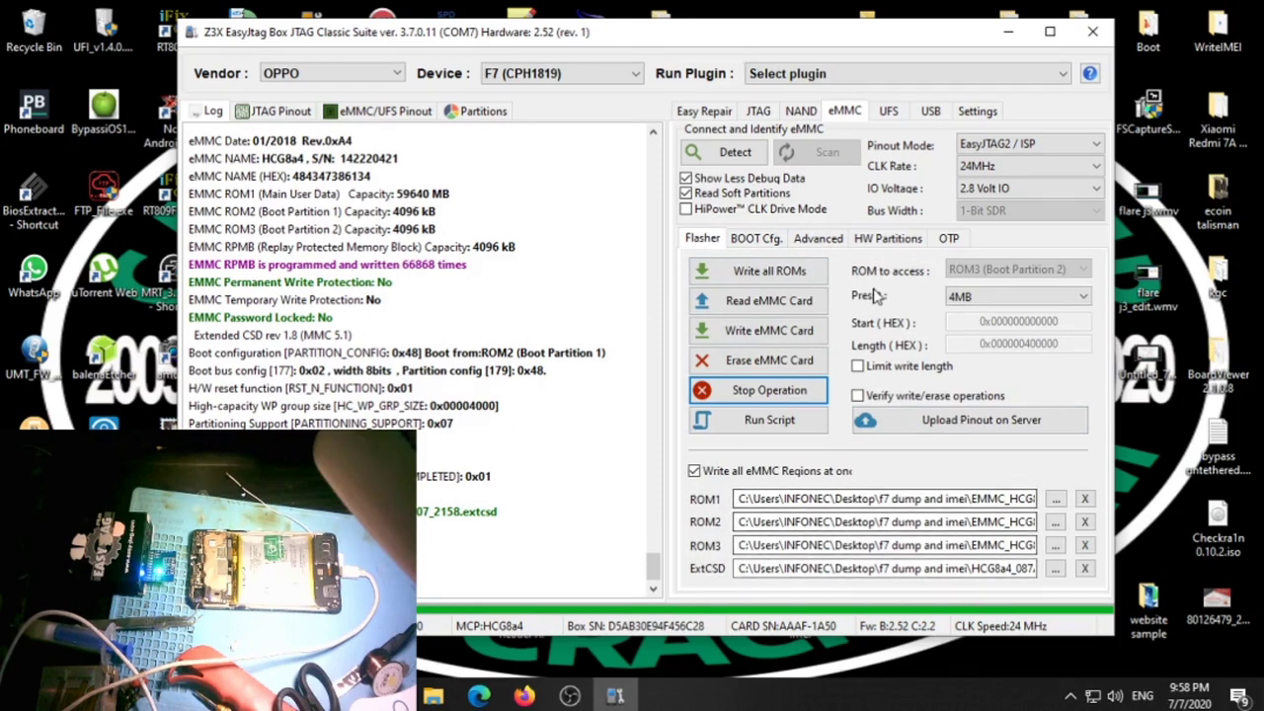
click(789, 277)
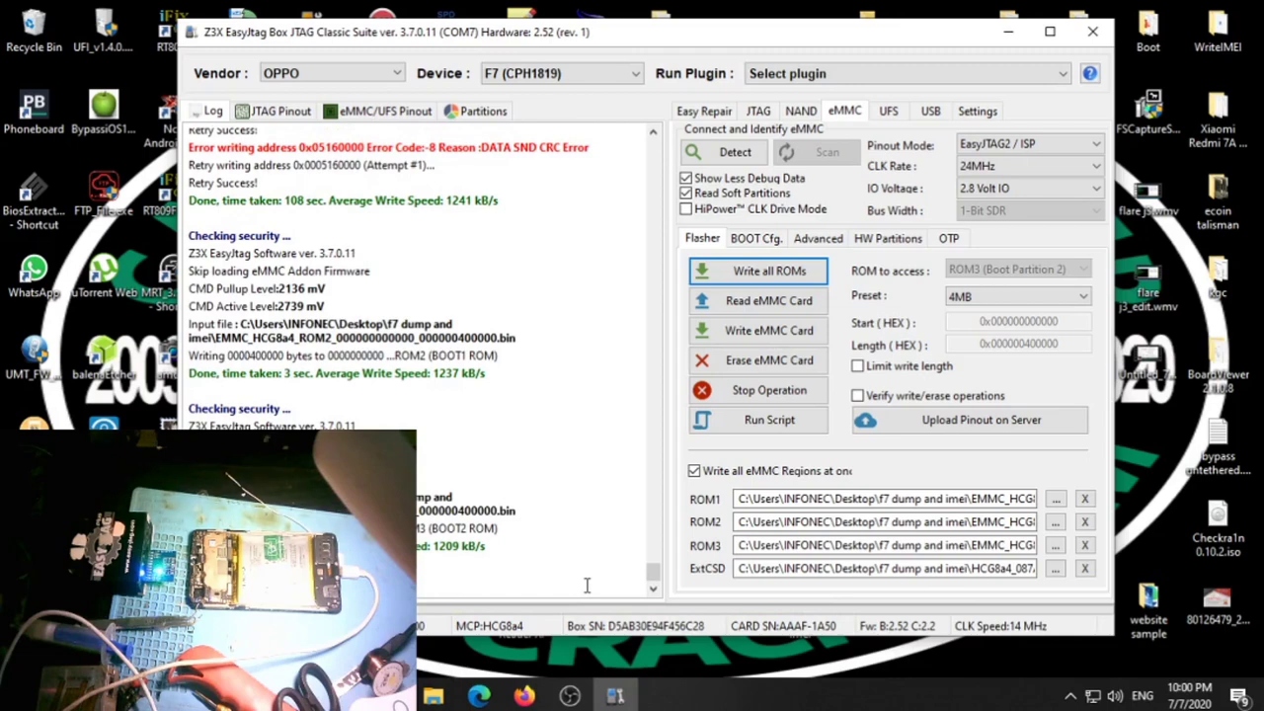
scroll(530, 412, up, 2)
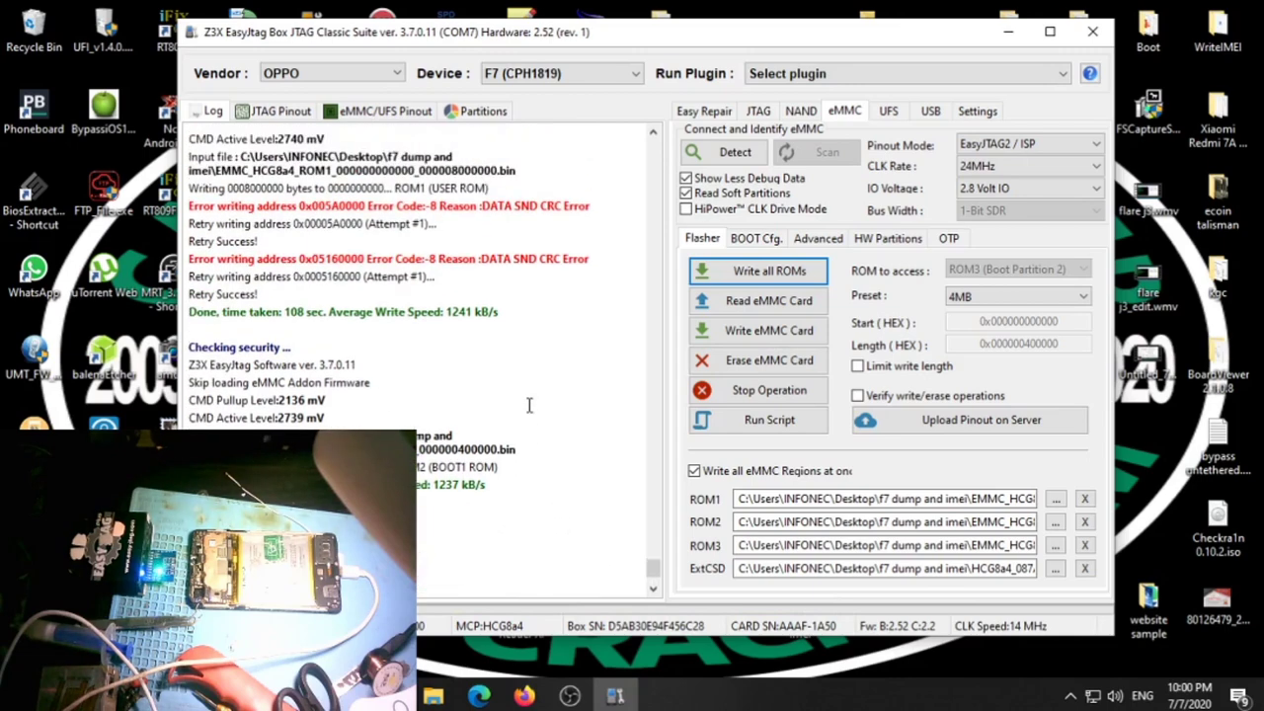
scroll(530, 405, down, 2)
scroll(531, 405, up, 2)
scroll(414, 365, down, 3)
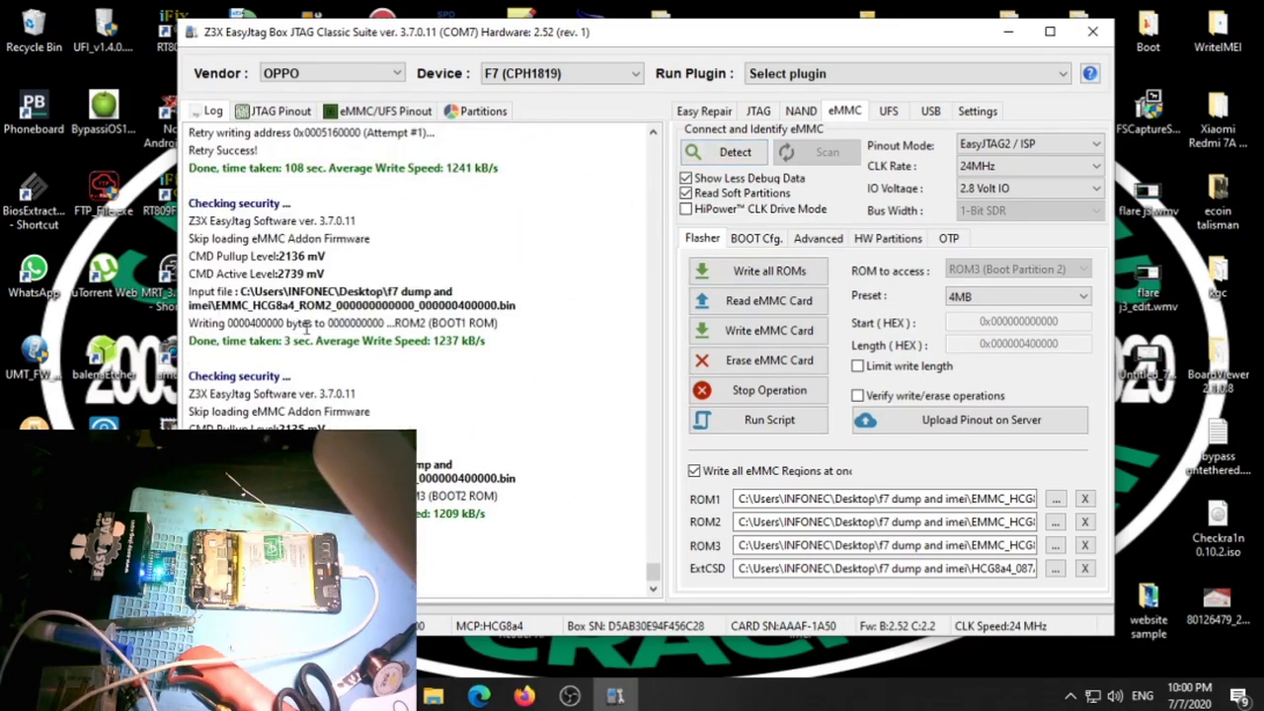
Step: Detect the rewritten eMMC and examine its Android information and userdata superblock contents
scroll(415, 335, down, 10)
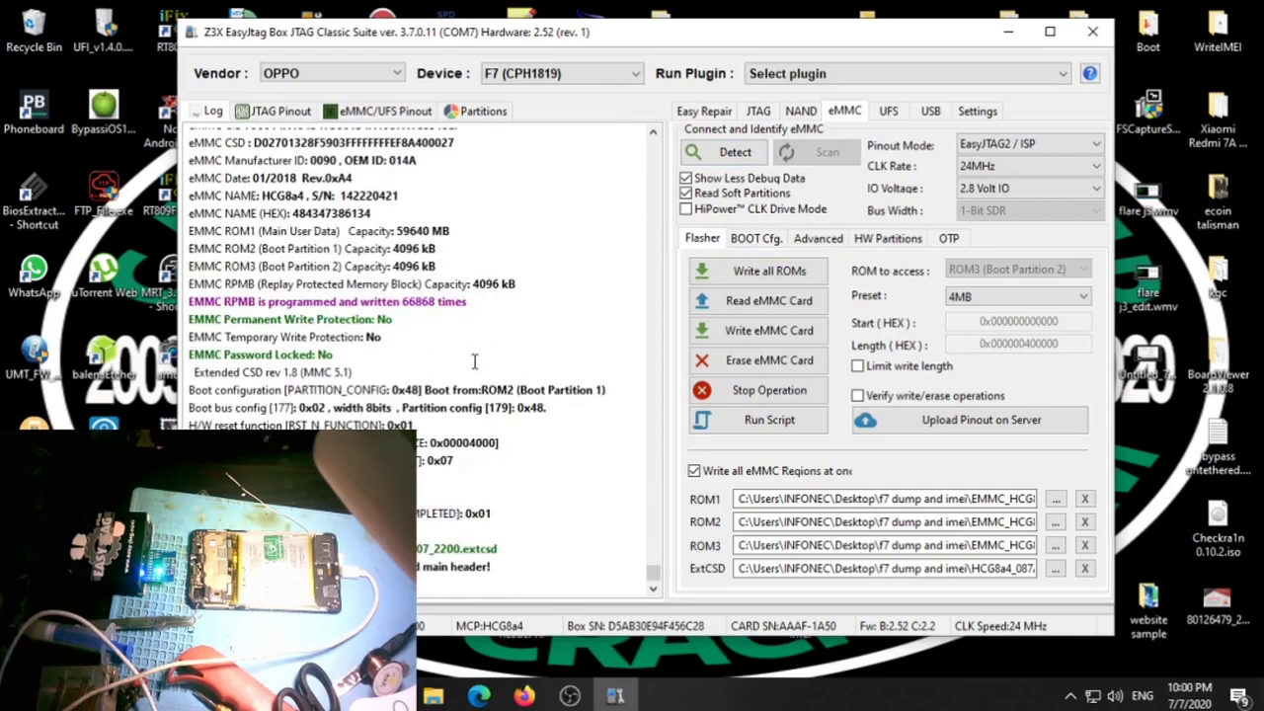
scroll(474, 361, down, 10)
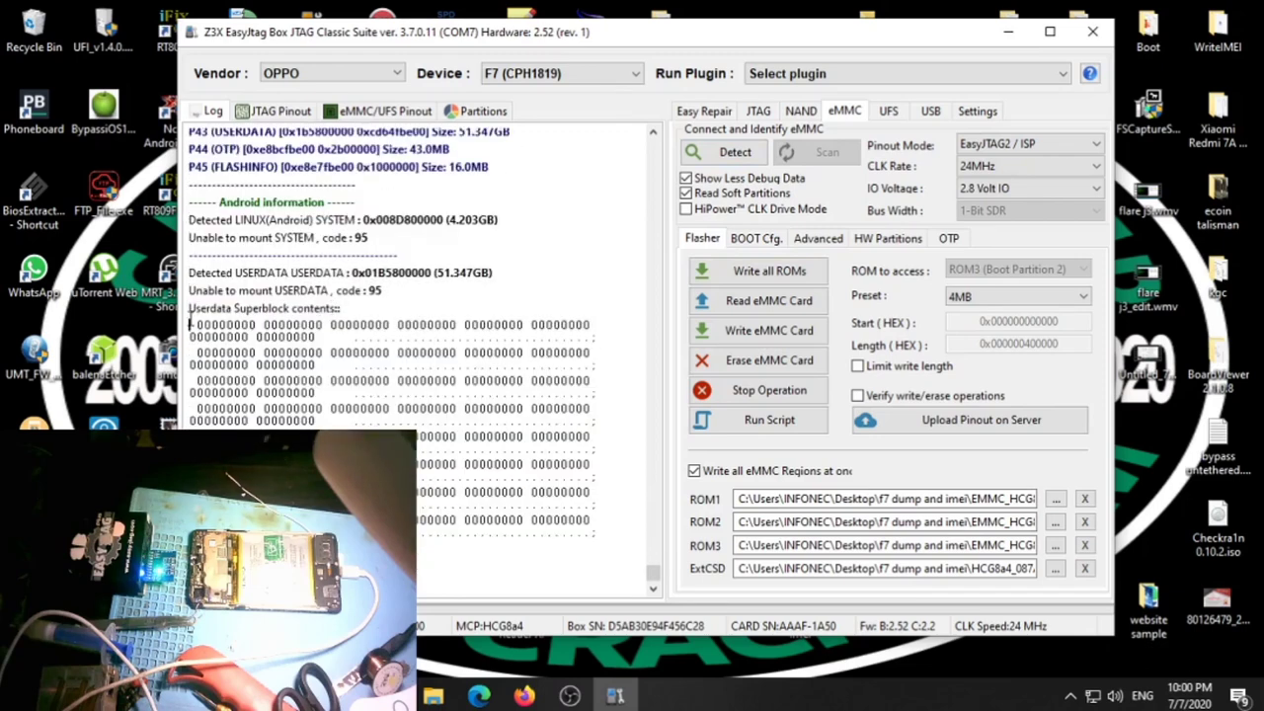
drag(191, 324, 607, 534)
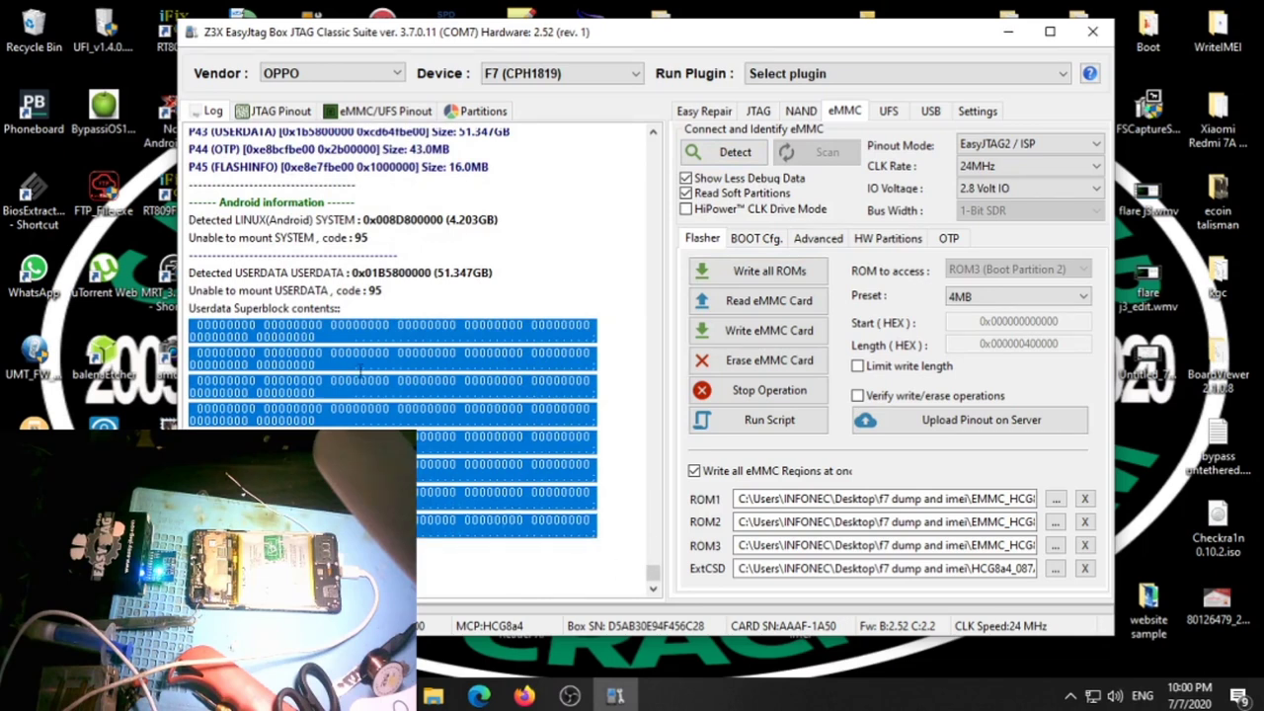
click(203, 342)
drag(195, 324, 591, 545)
click(548, 570)
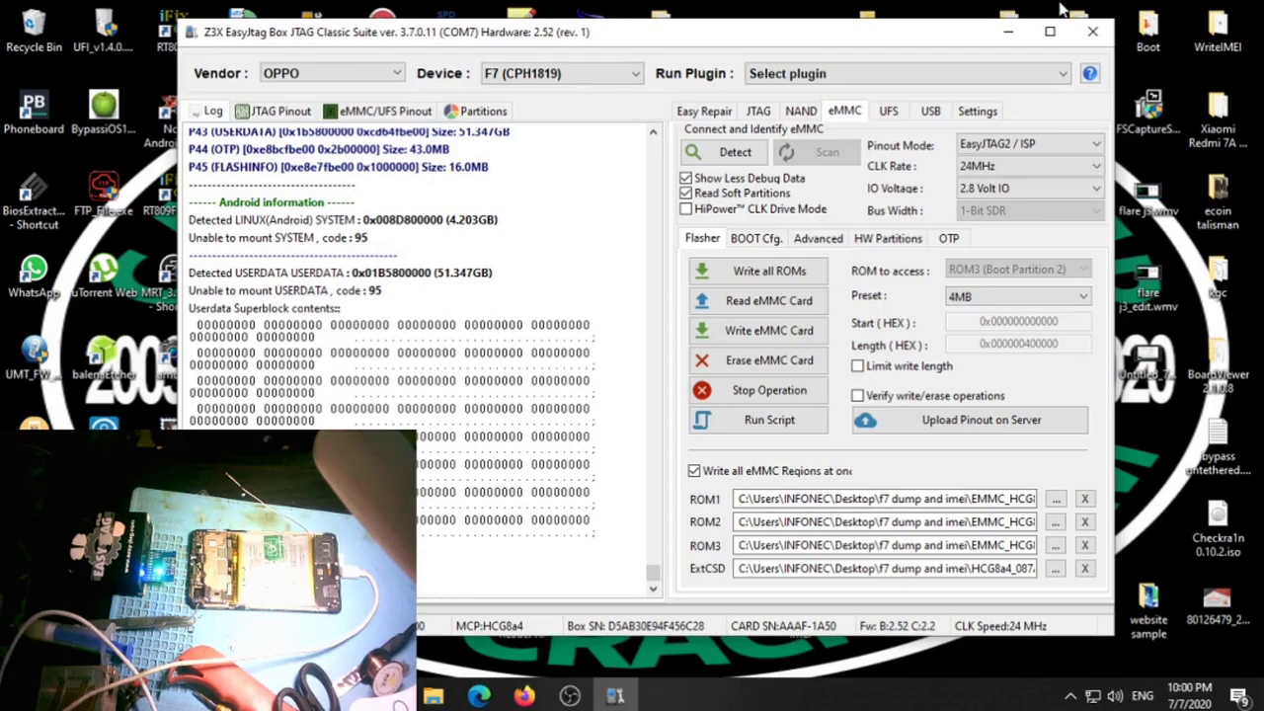
Step: Close the EasyJTAG suite and launch MRT 3.57 from the desktop
click(1098, 36)
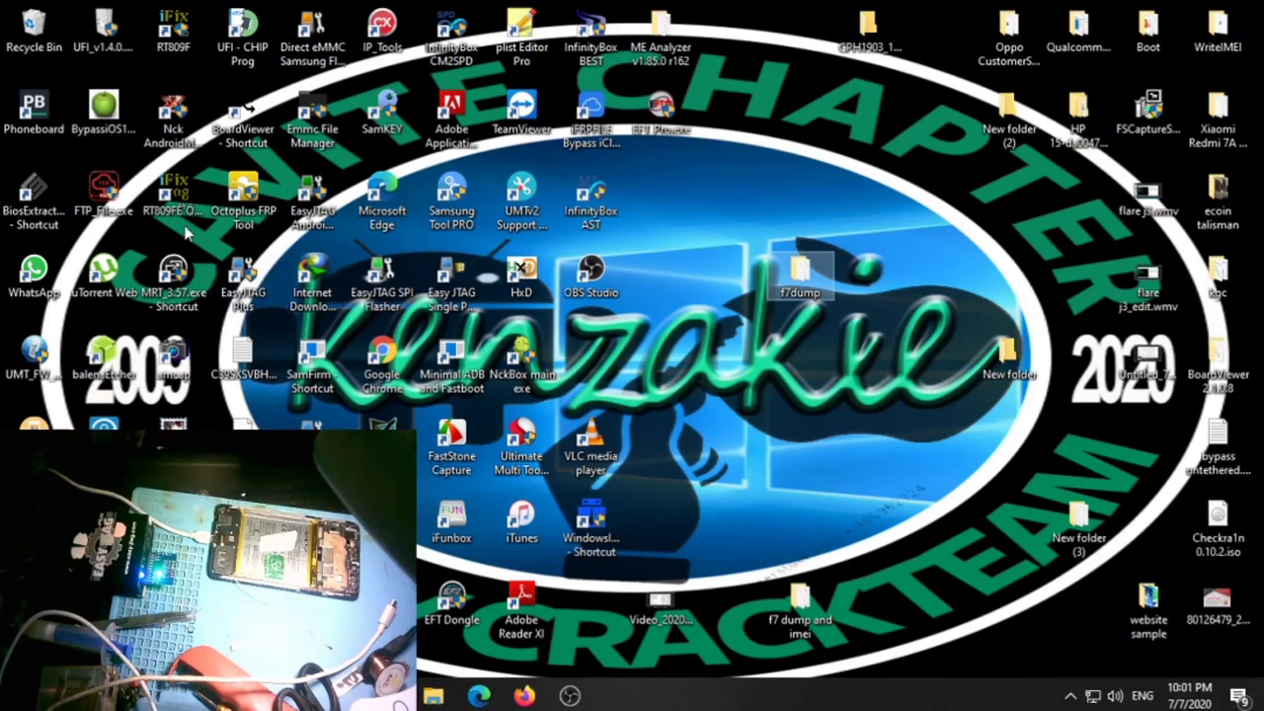
click(183, 262)
double_click(183, 261)
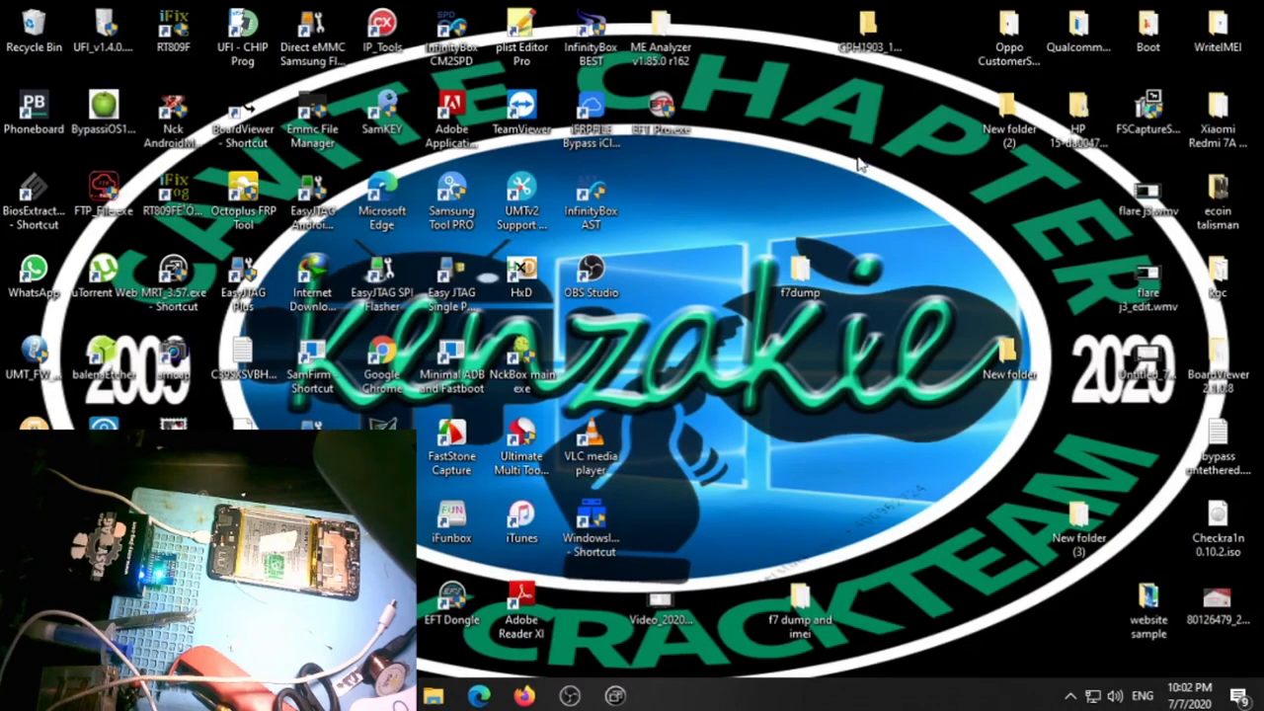
right_click(844, 121)
click(878, 175)
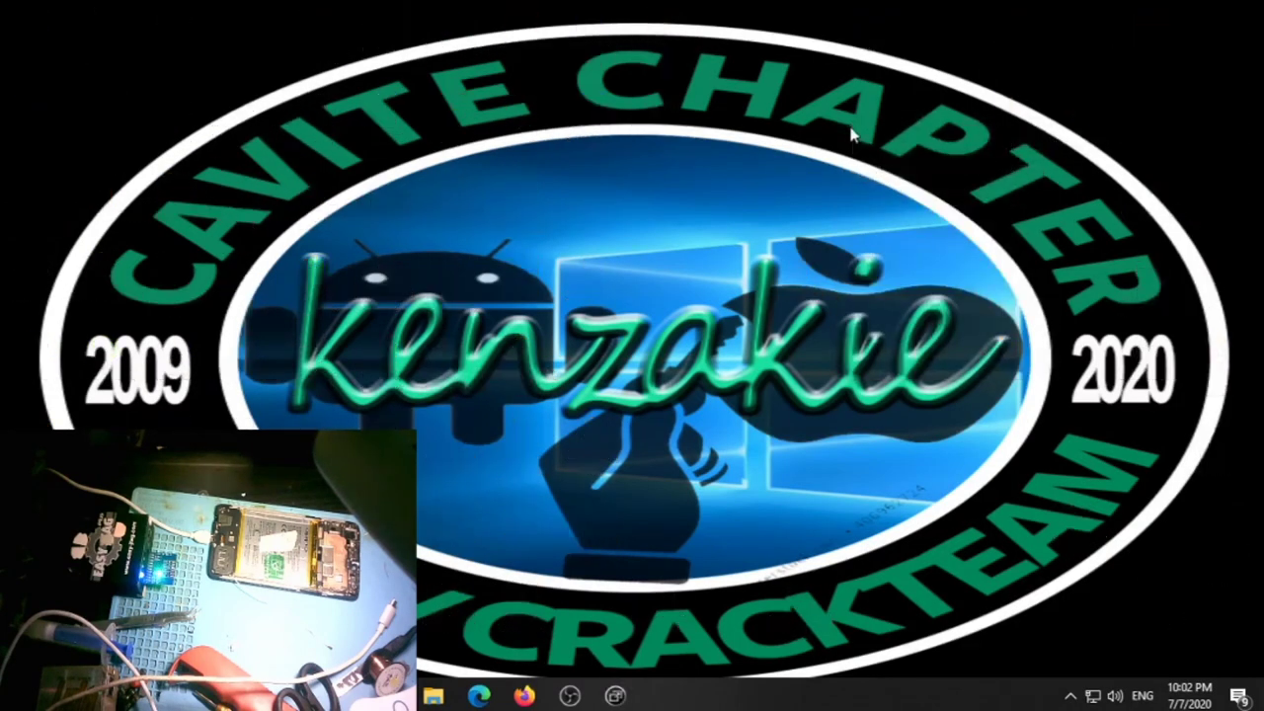
right_click(849, 127)
click(883, 179)
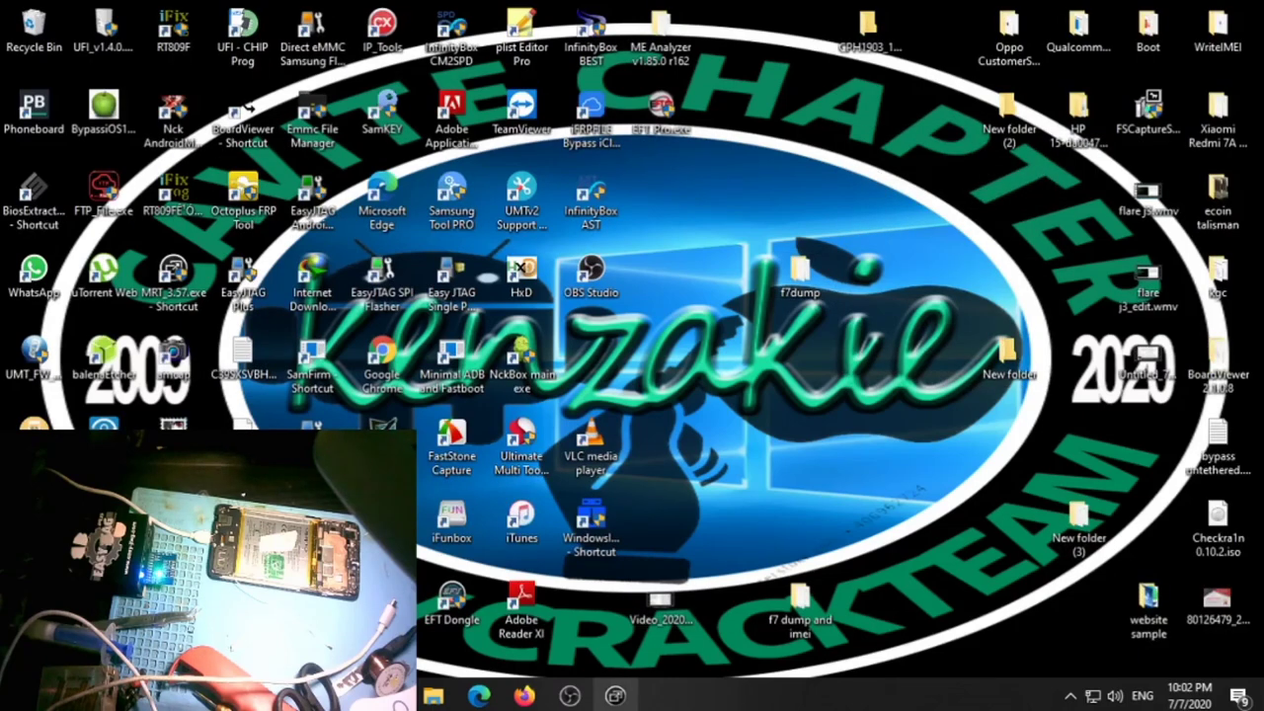
right_click(800, 121)
click(857, 179)
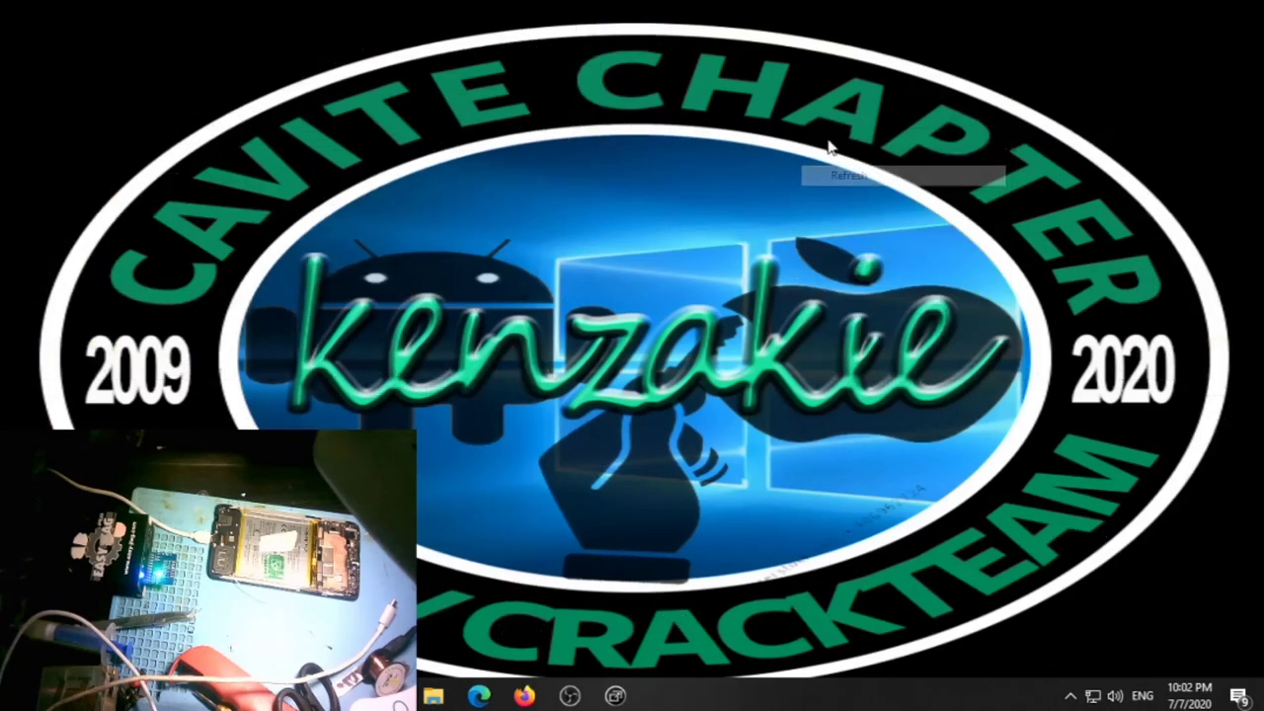
right_click(802, 123)
click(838, 178)
right_click(820, 129)
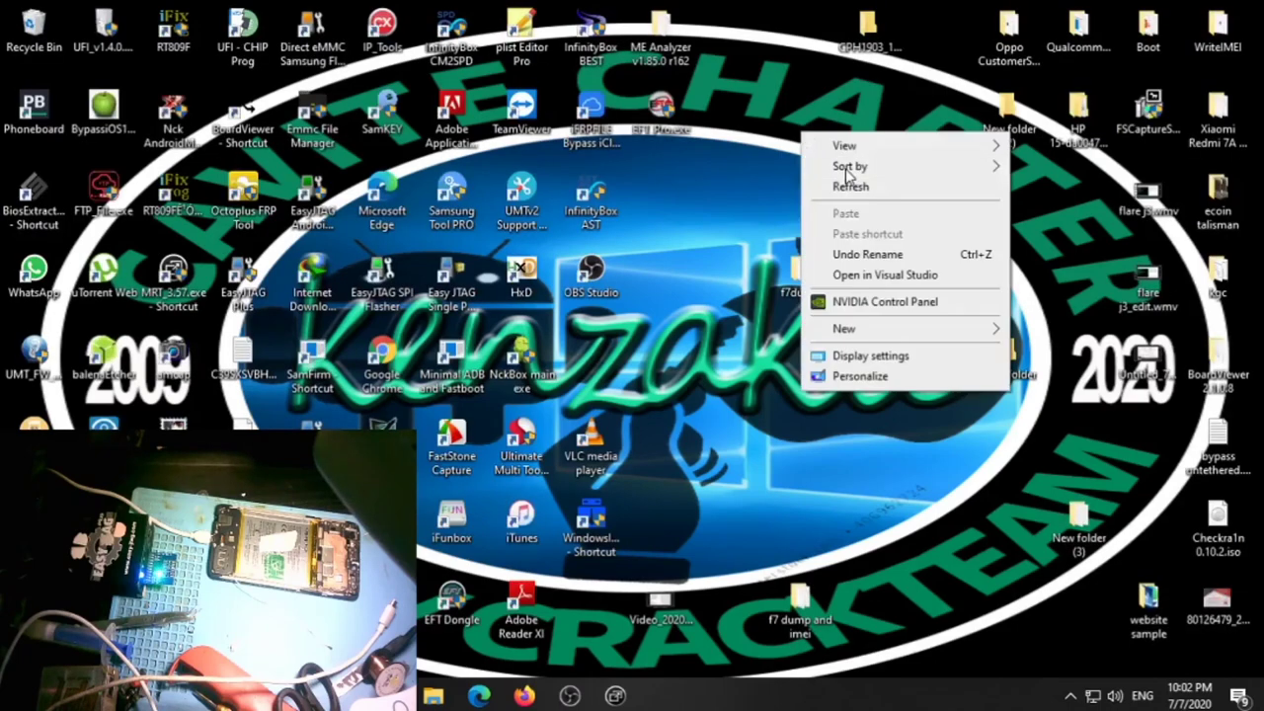
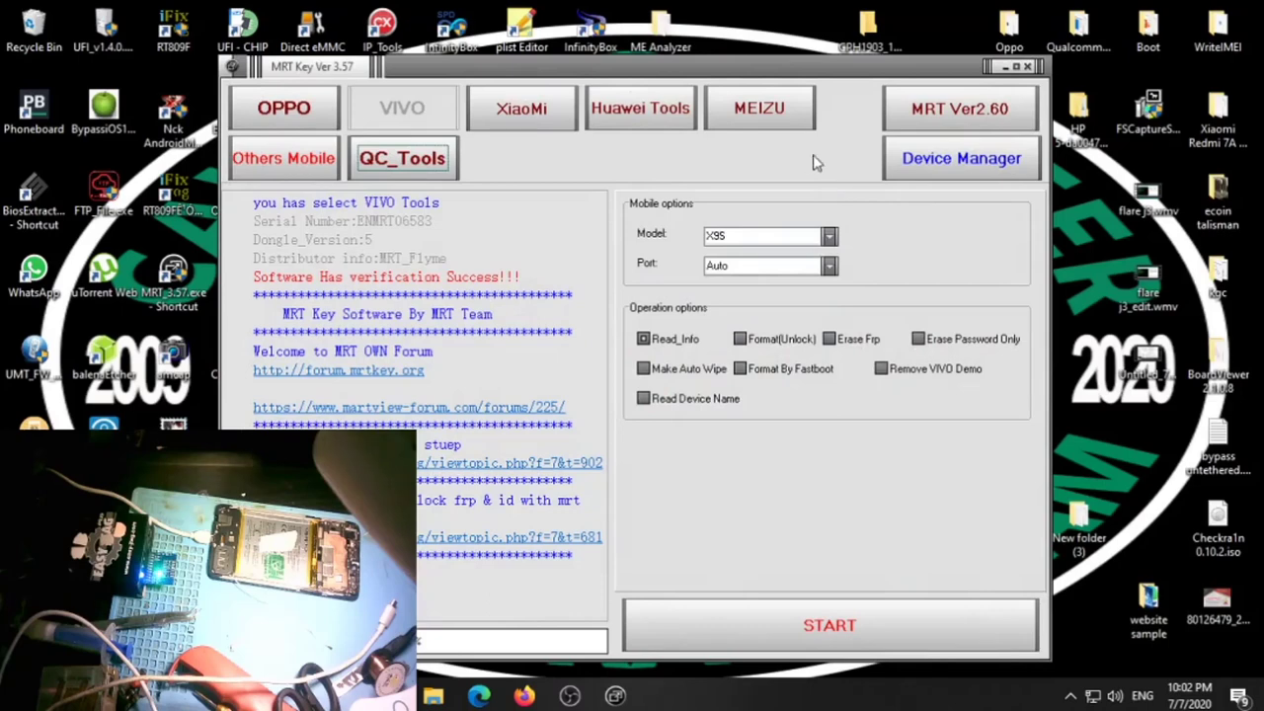
Step: Load MT6771_Android_scatter.txt as the Write Flash file in the OPPO tools and start the operation
click(283, 107)
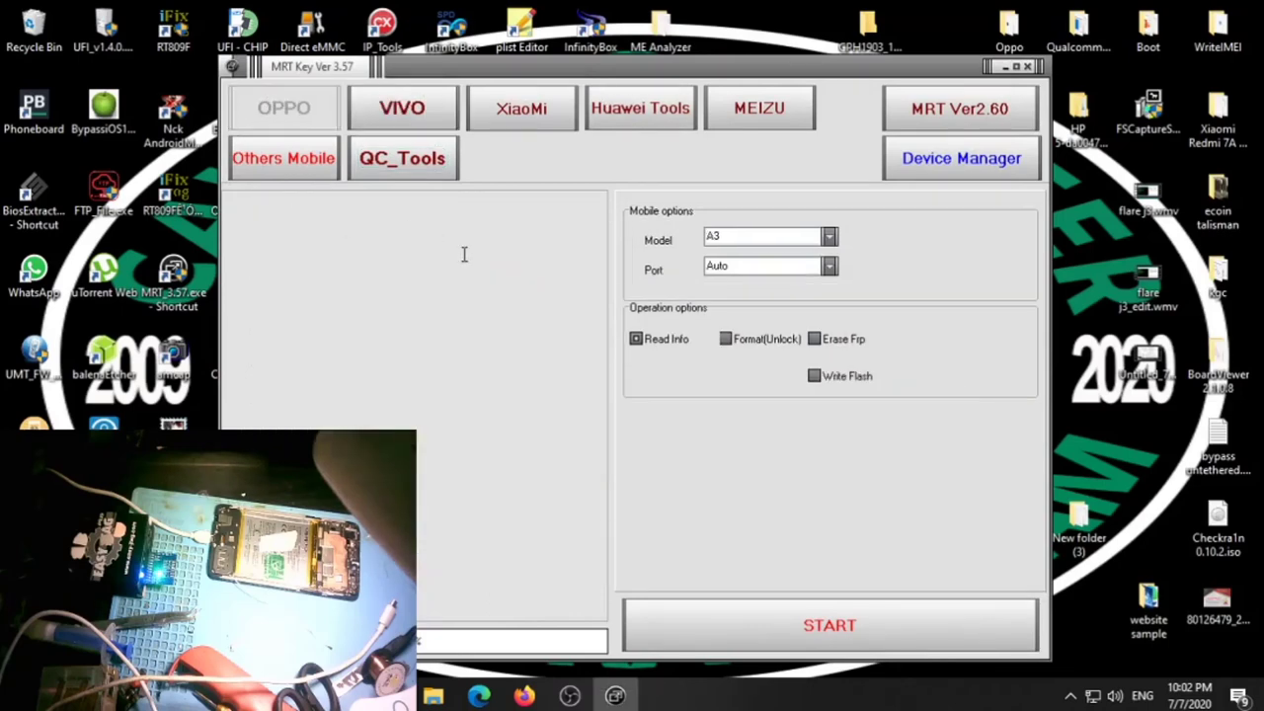
click(814, 377)
click(999, 550)
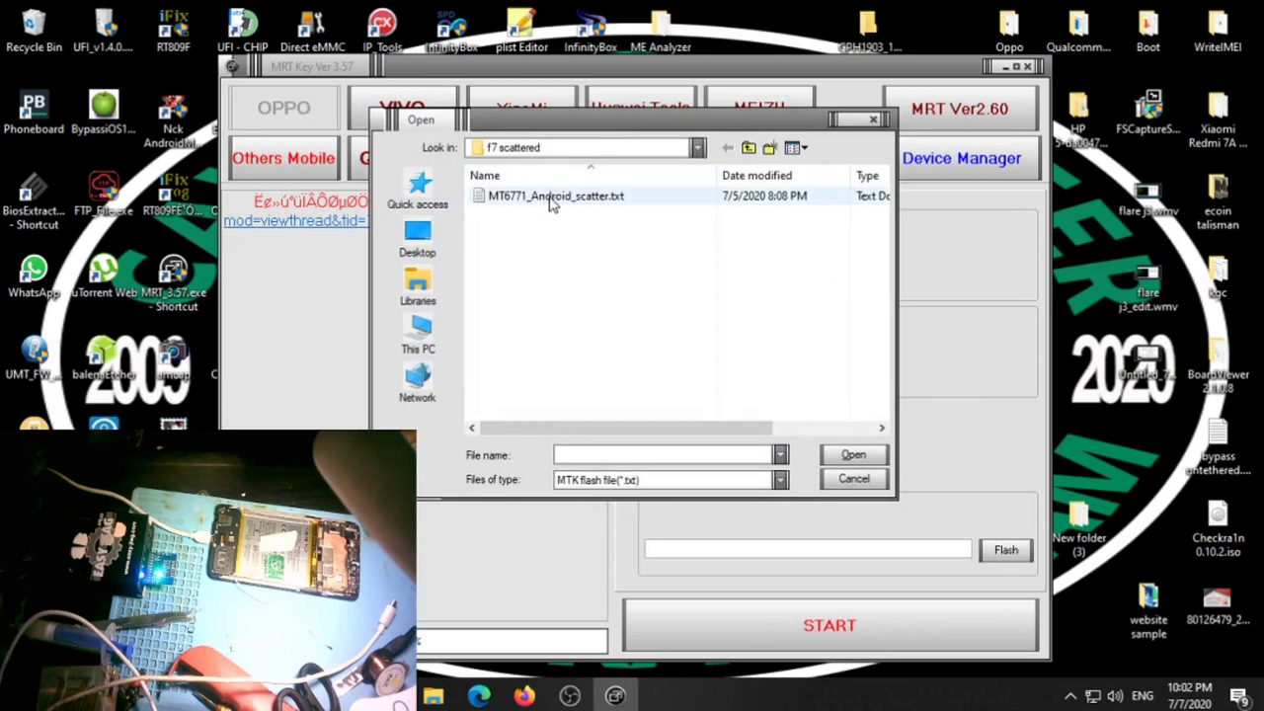
click(534, 197)
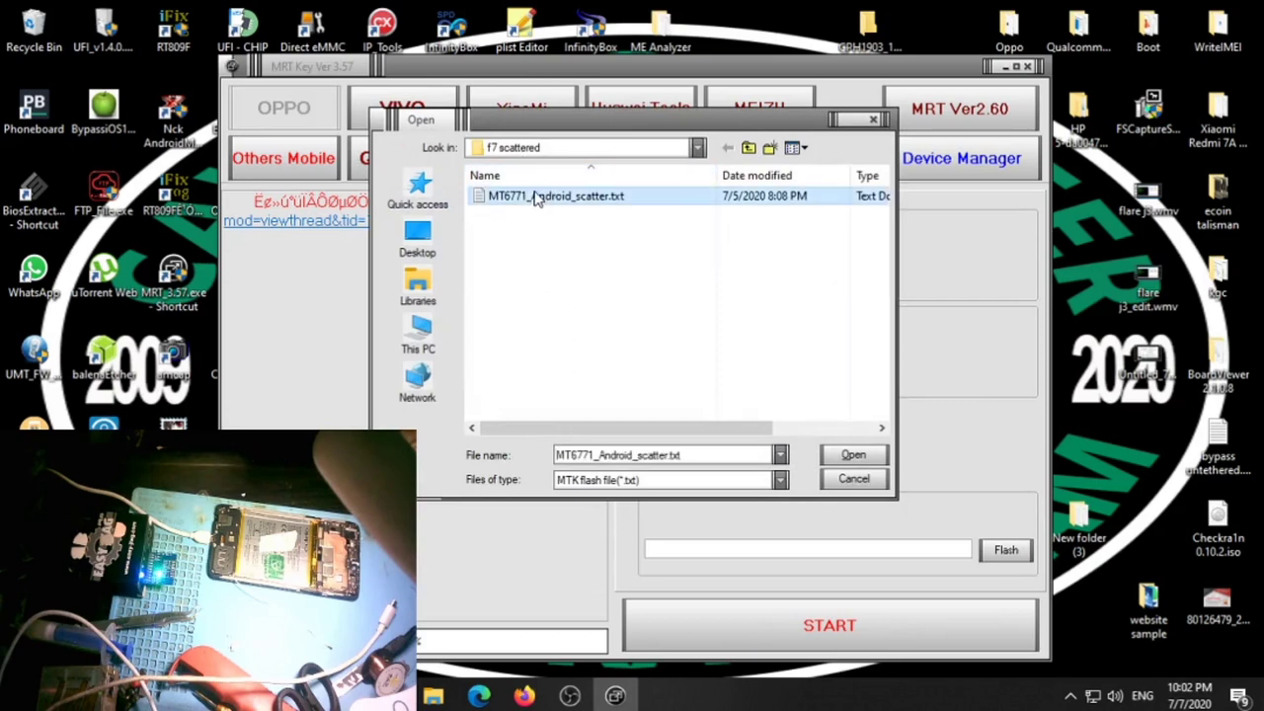
double_click(534, 196)
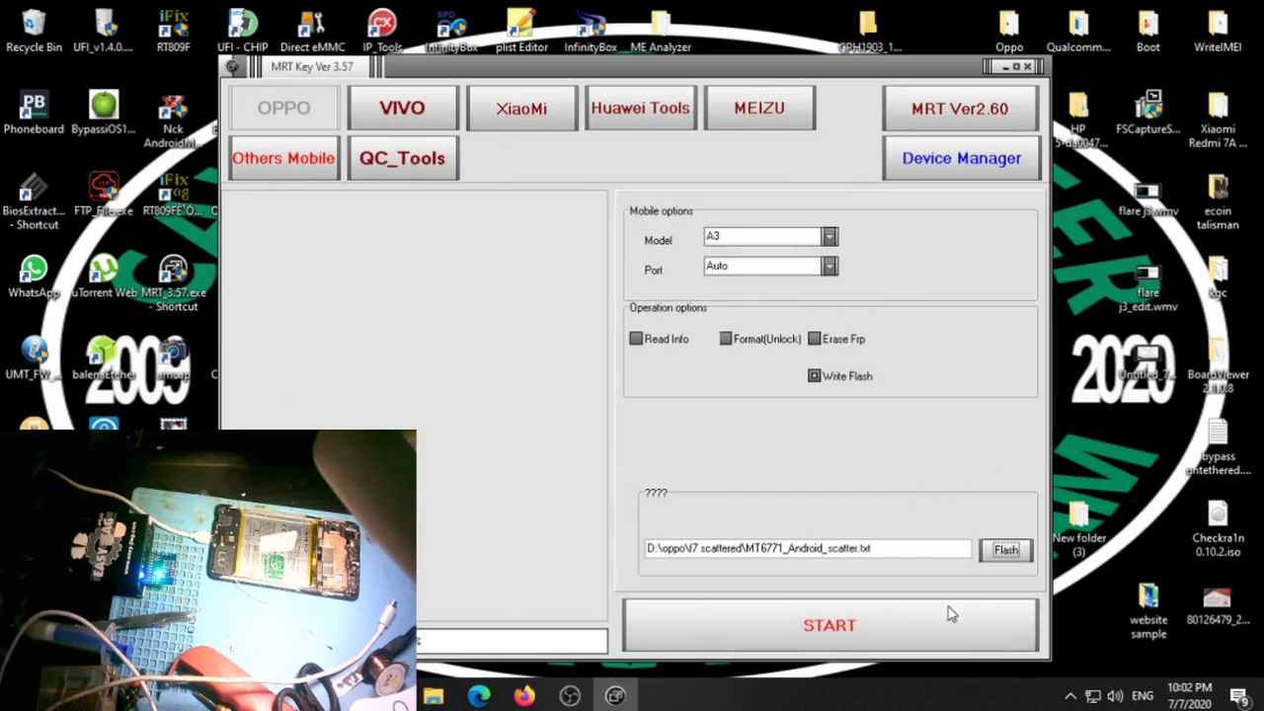
click(861, 617)
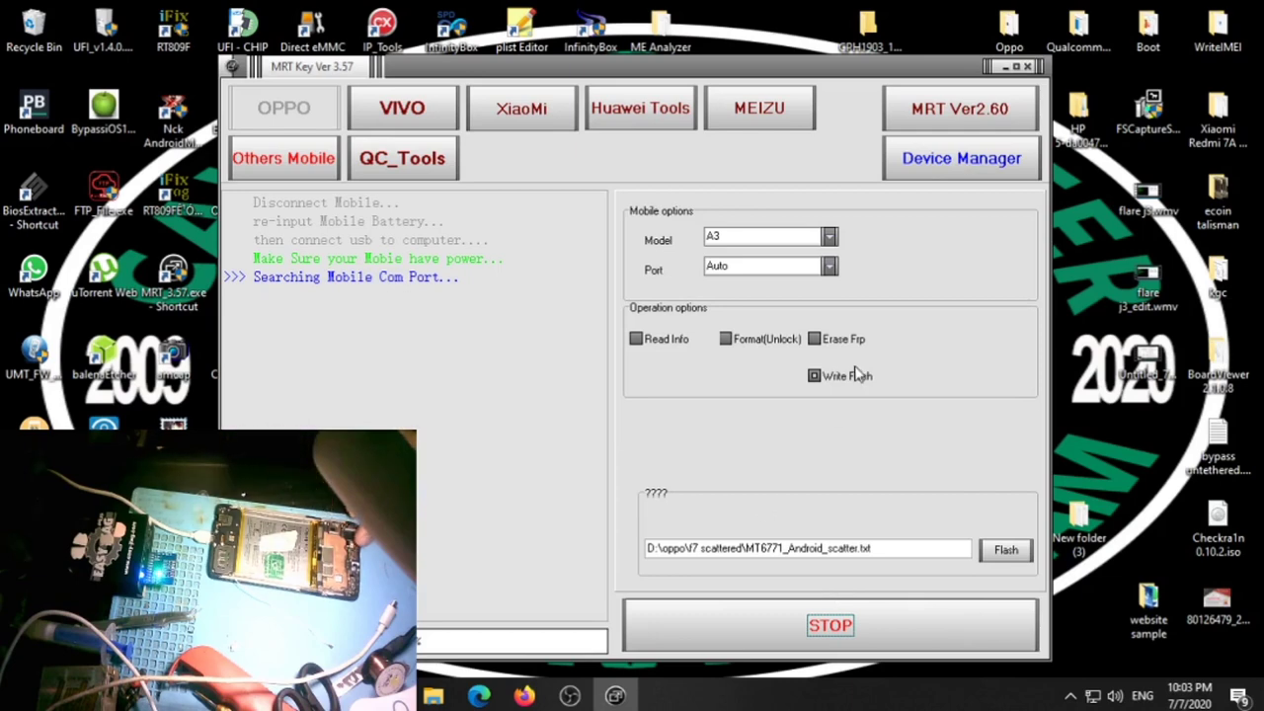
Step: Set the OPPO model to F7, stop the running port search and start Read Info for the phone
click(829, 239)
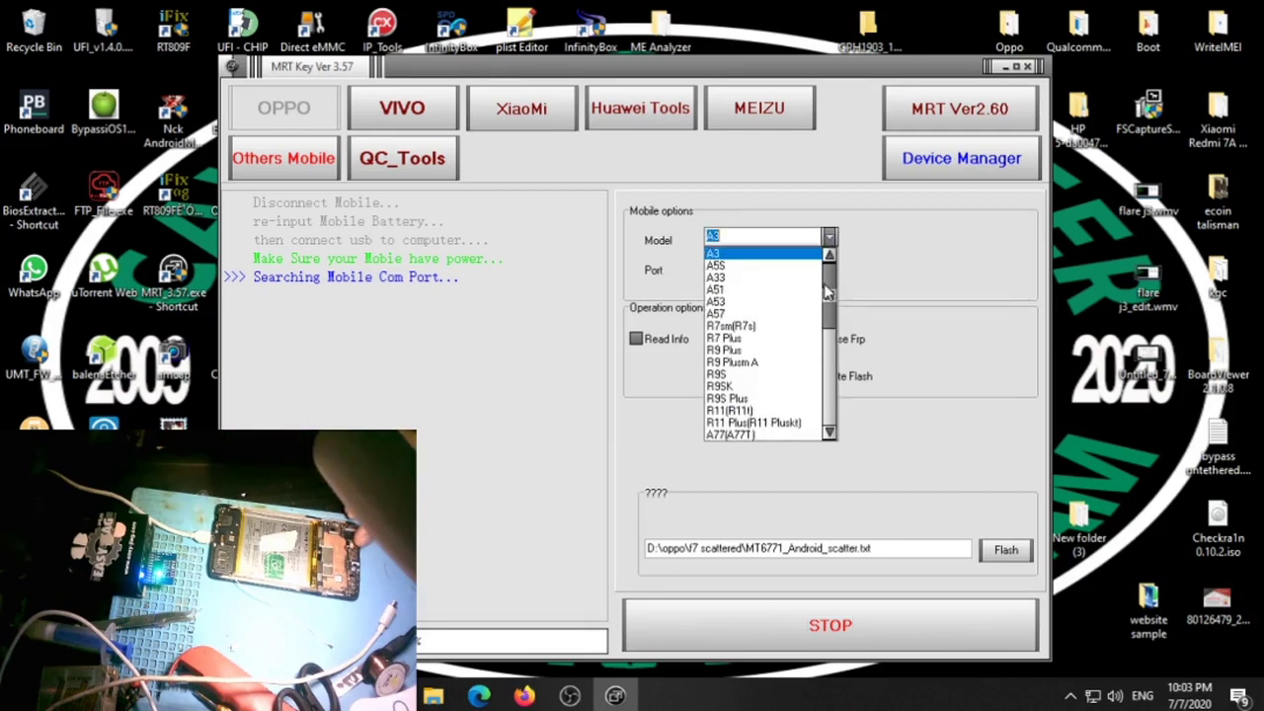
scroll(827, 291, down, 8)
click(728, 325)
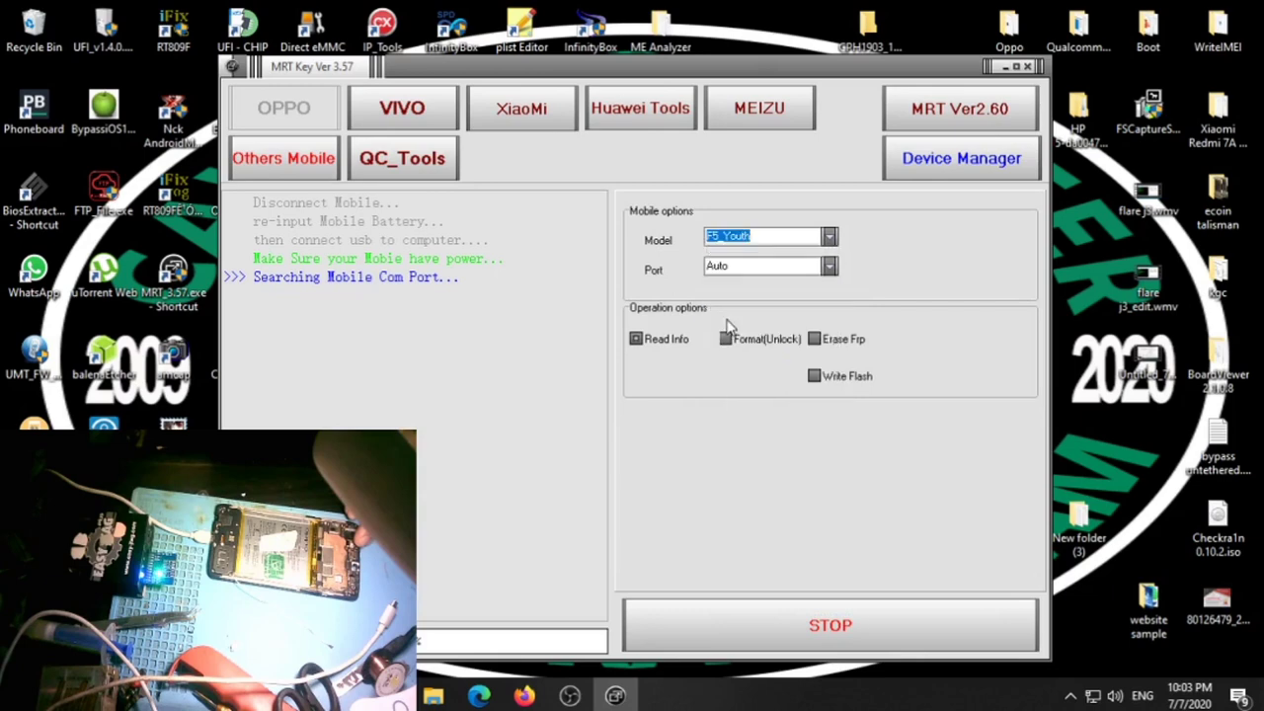
click(827, 239)
scroll(780, 336, down, 2)
click(778, 333)
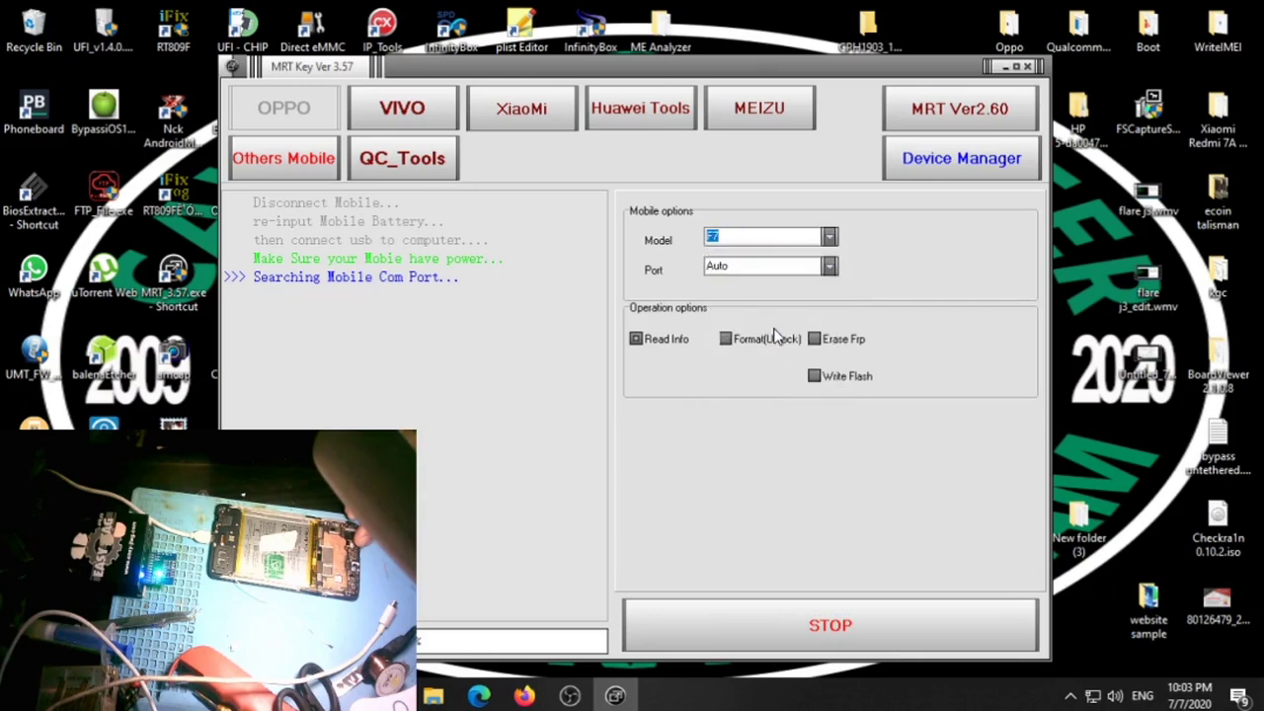
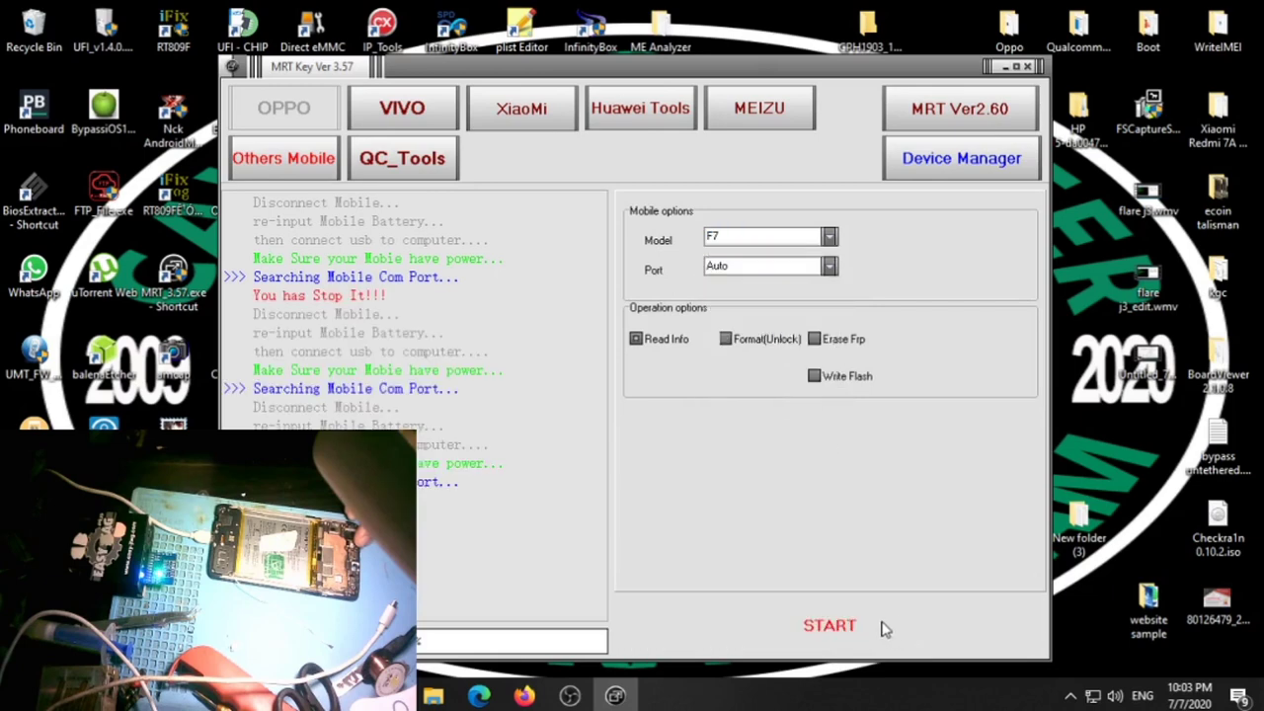
click(884, 628)
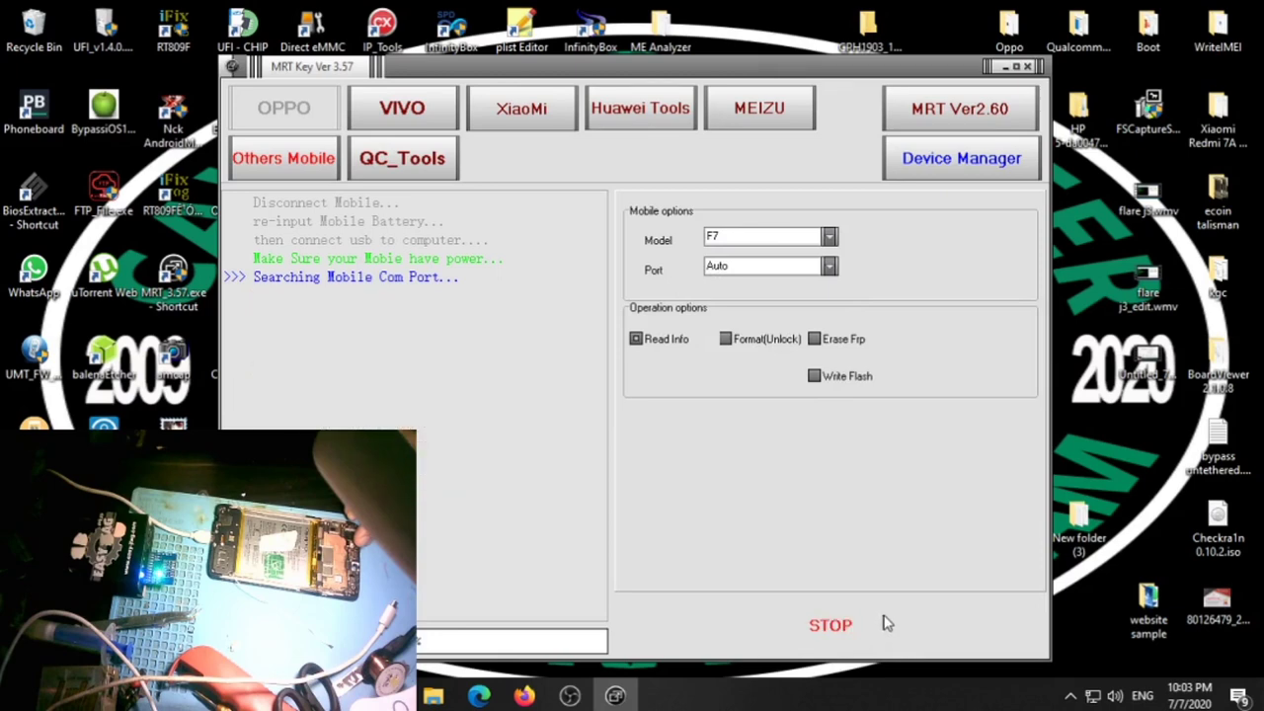
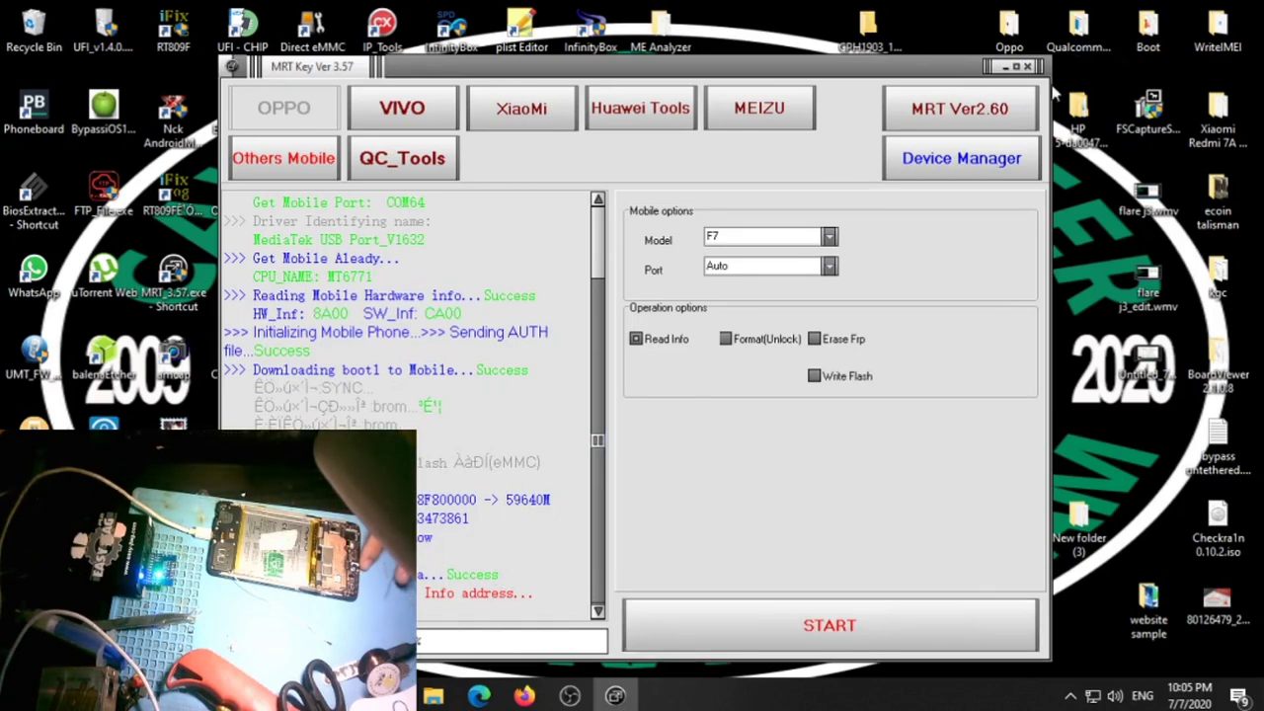
Step: Close MRT, switch back to the EasyJTAG suite and try to detect the eMMC at 2.8 Volt IO
click(1027, 66)
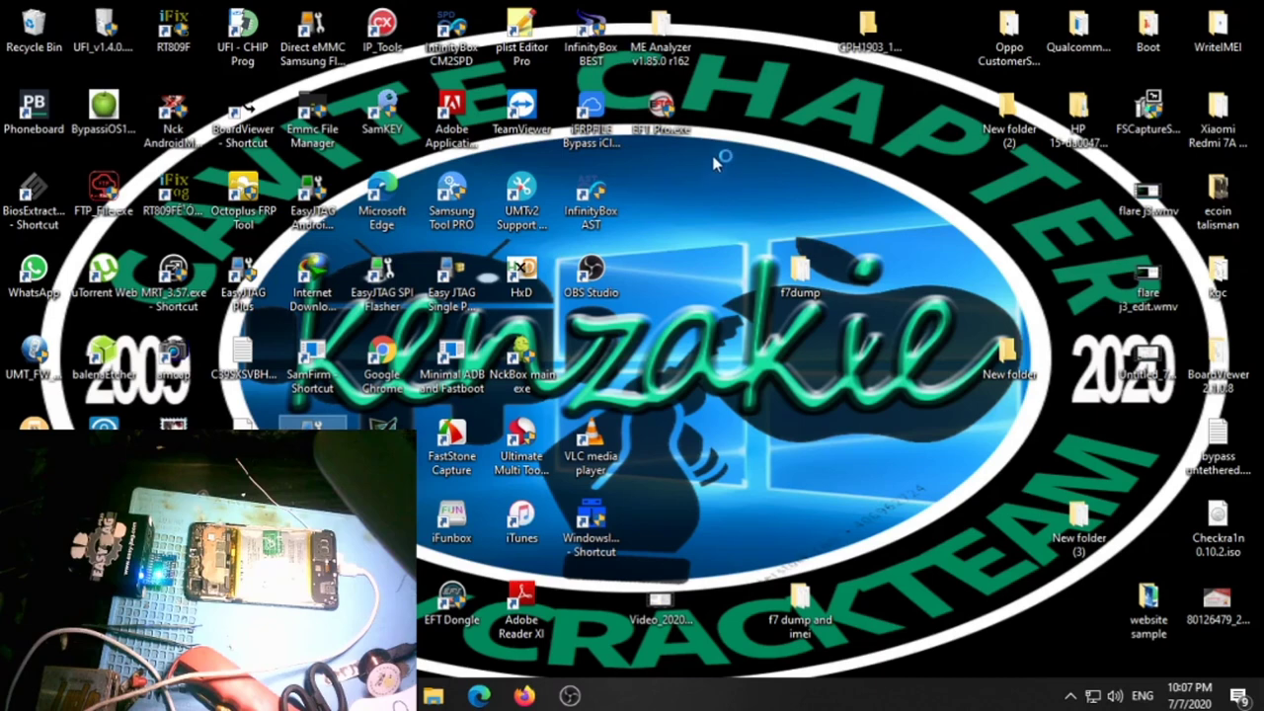
right_click(792, 114)
click(841, 170)
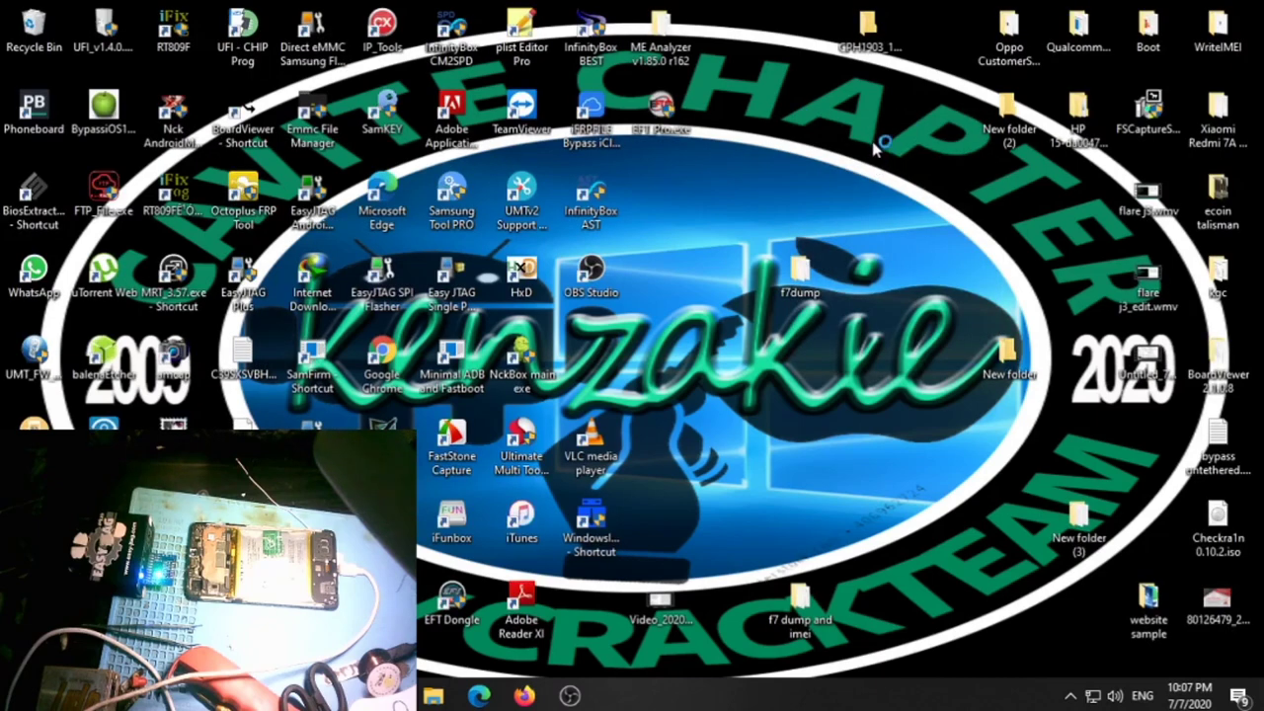
right_click(872, 134)
click(918, 190)
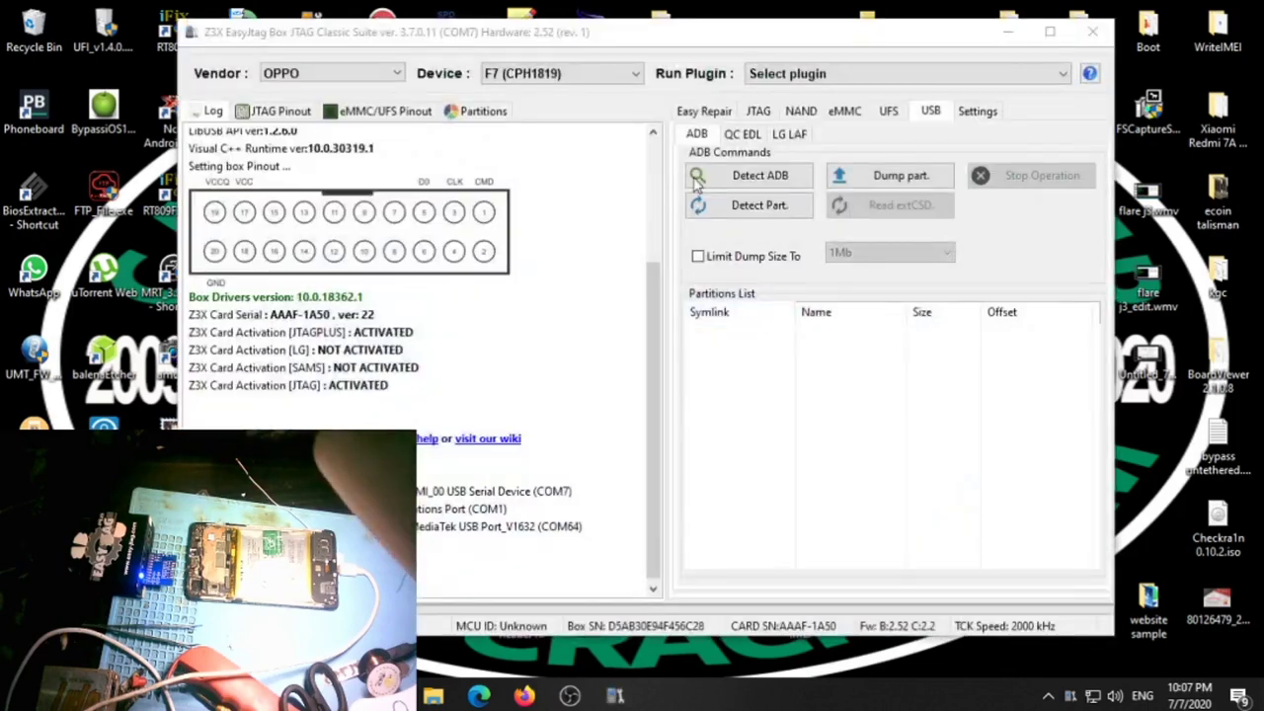
click(837, 113)
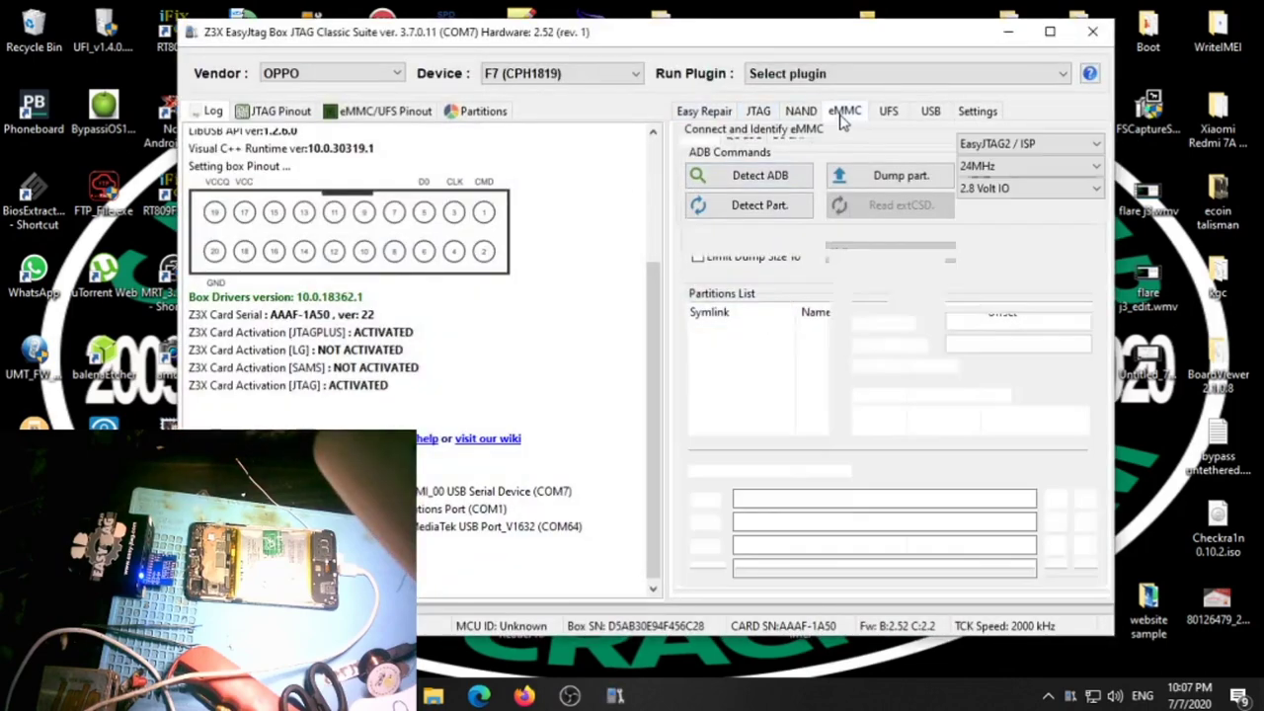
click(731, 153)
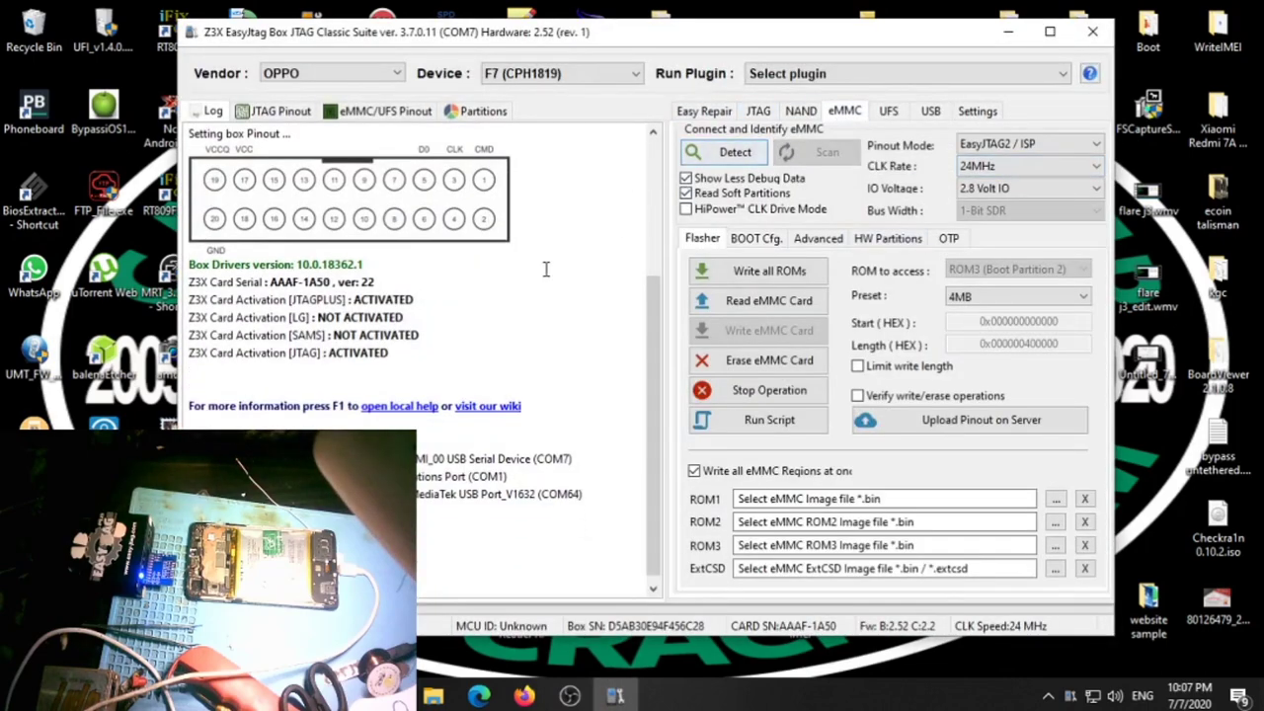
click(728, 153)
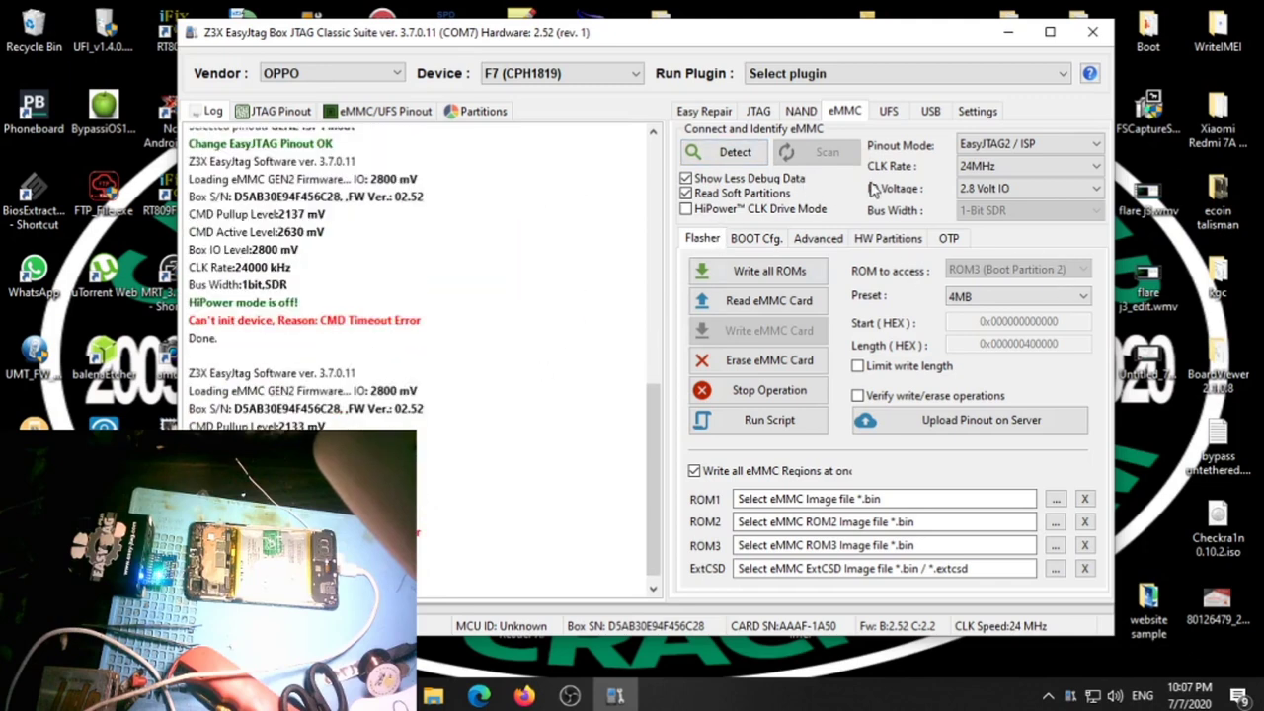
Step: Set the eMMC IO voltage to 1.8 Volt IO and detect the eMMC, repeating the detection
click(1003, 190)
click(983, 207)
click(719, 155)
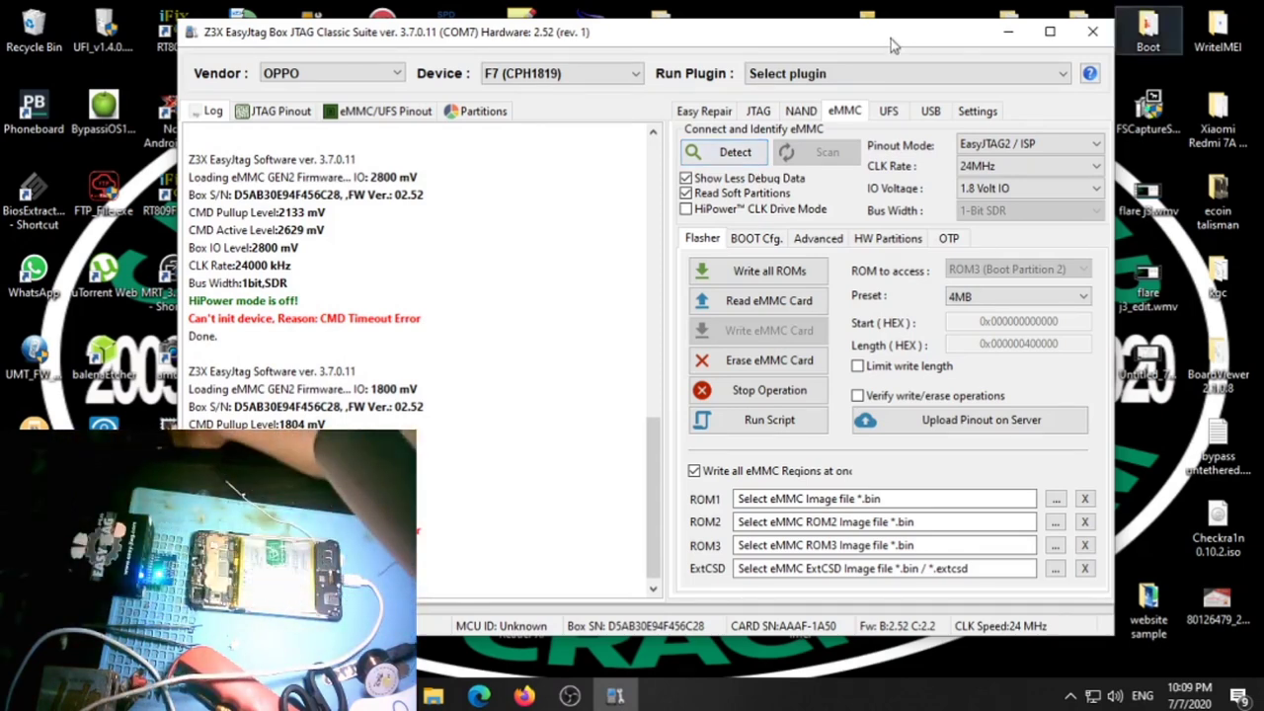
click(734, 152)
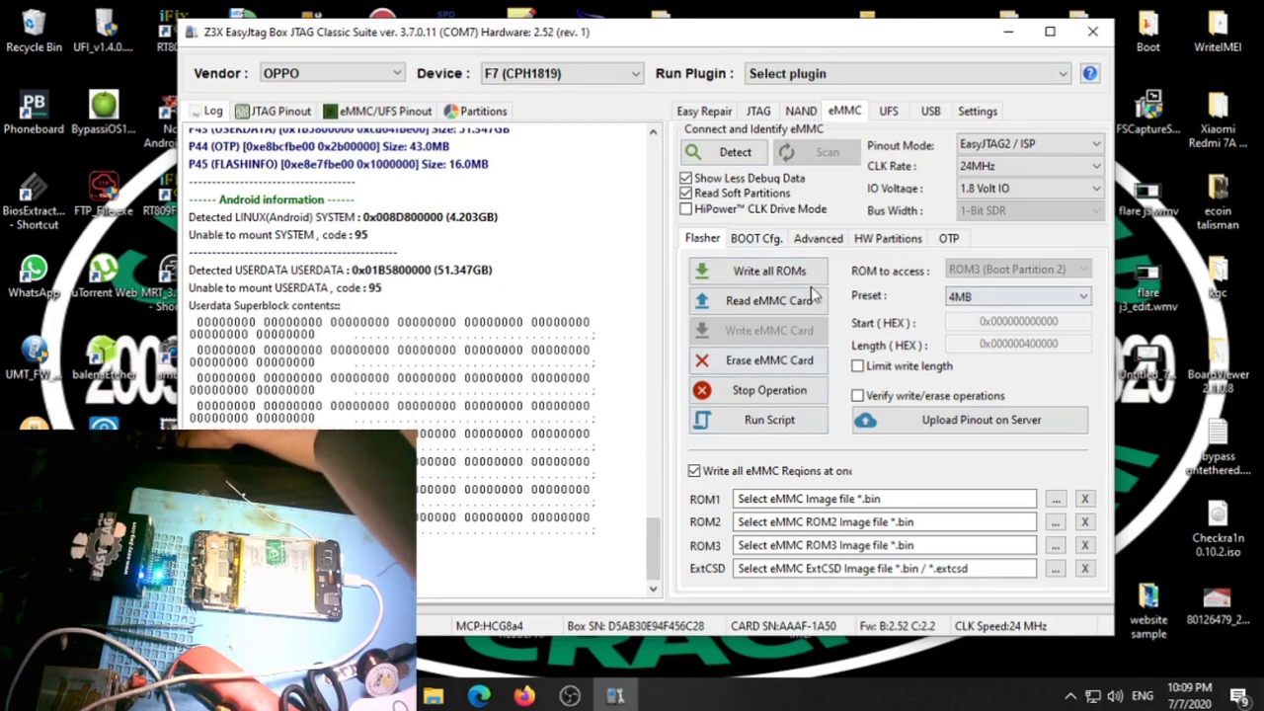
Step: Run the UNIVERSAL: Factory Format custom operation on the eMMC and confirm it
click(872, 241)
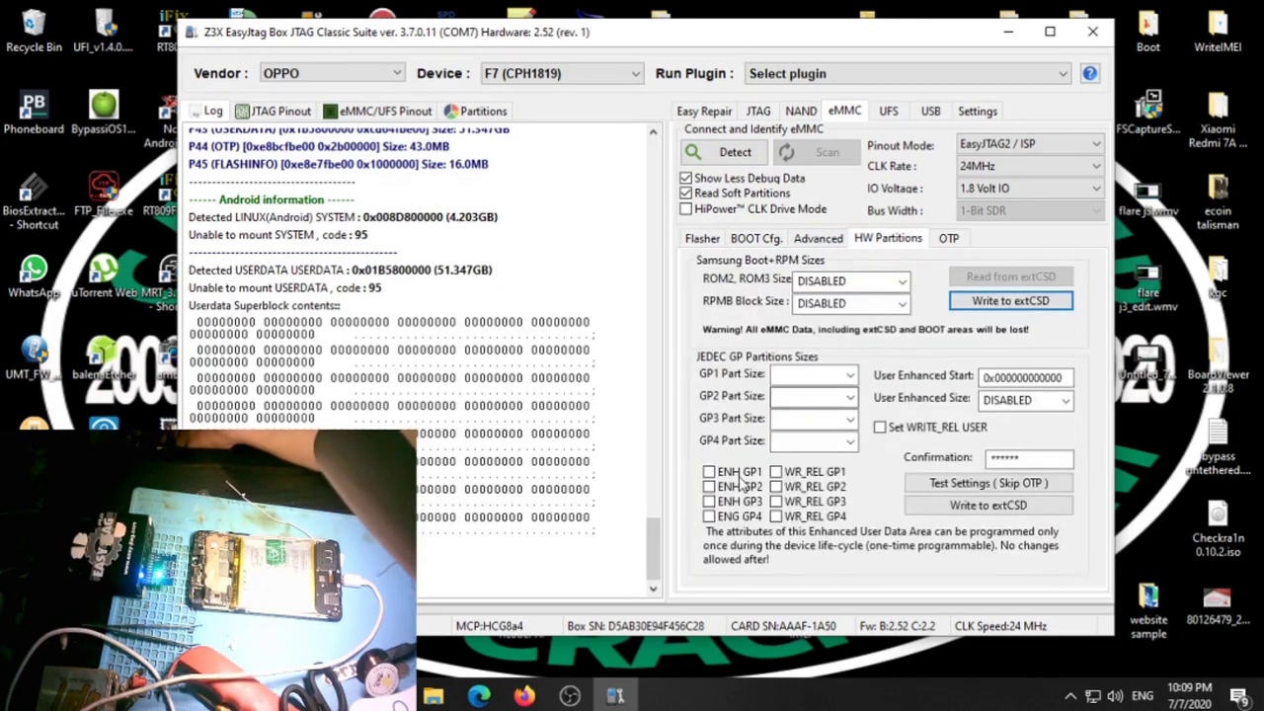
click(798, 238)
click(951, 393)
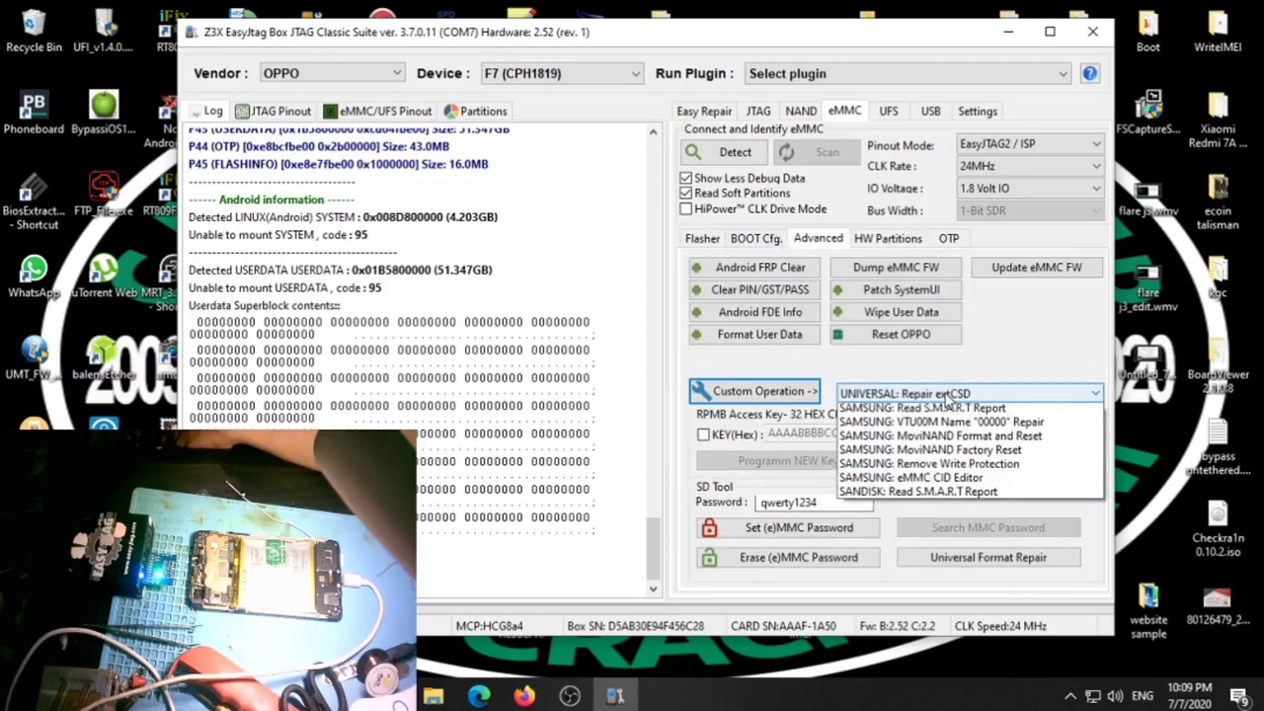
click(957, 425)
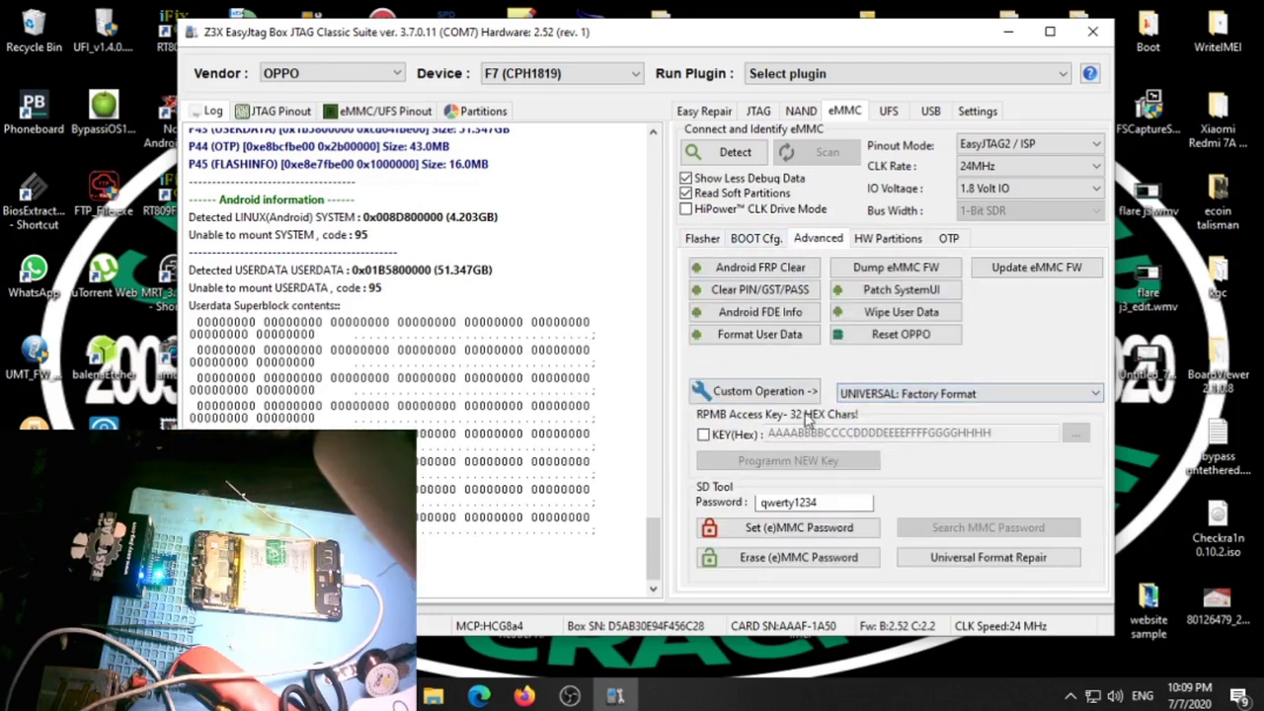
click(800, 393)
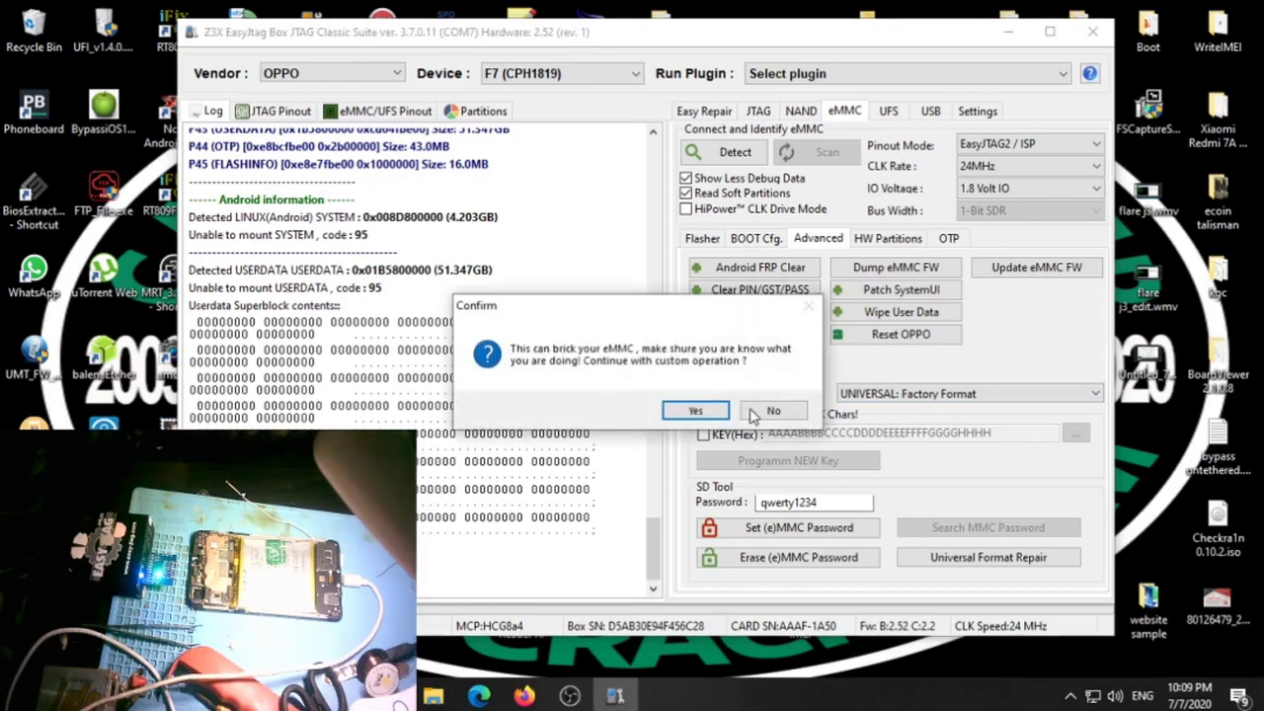
click(695, 411)
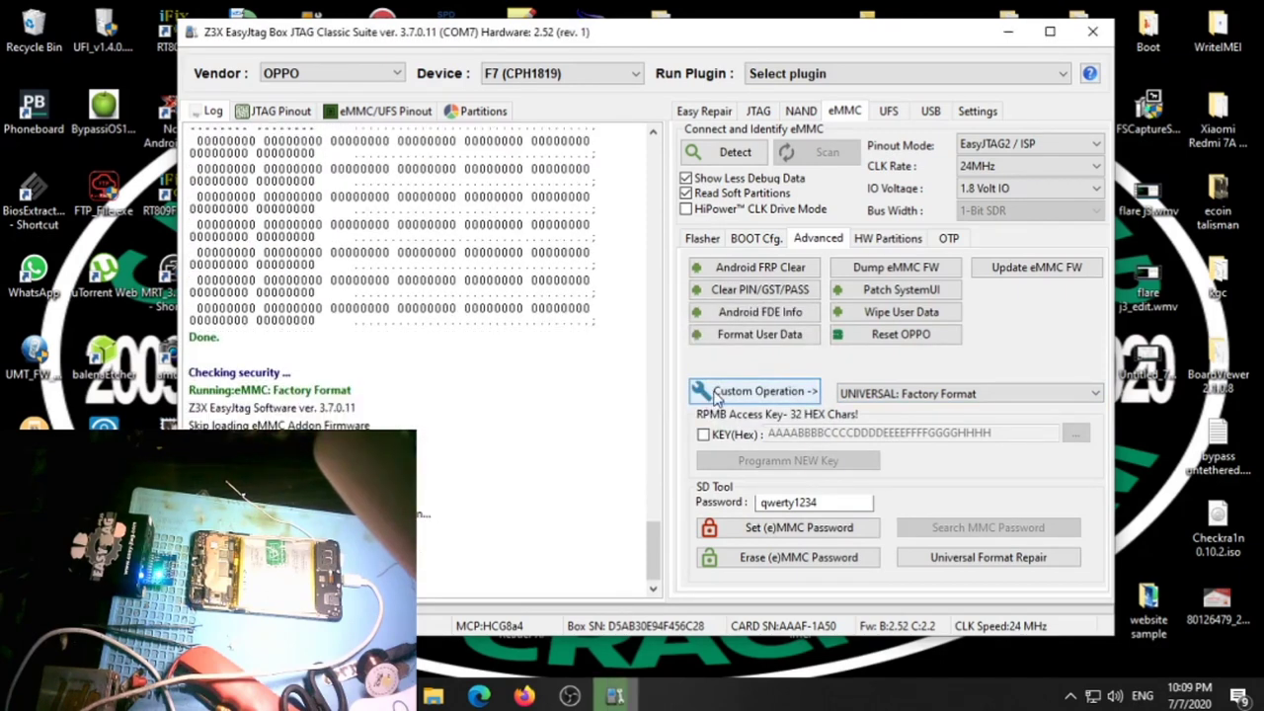
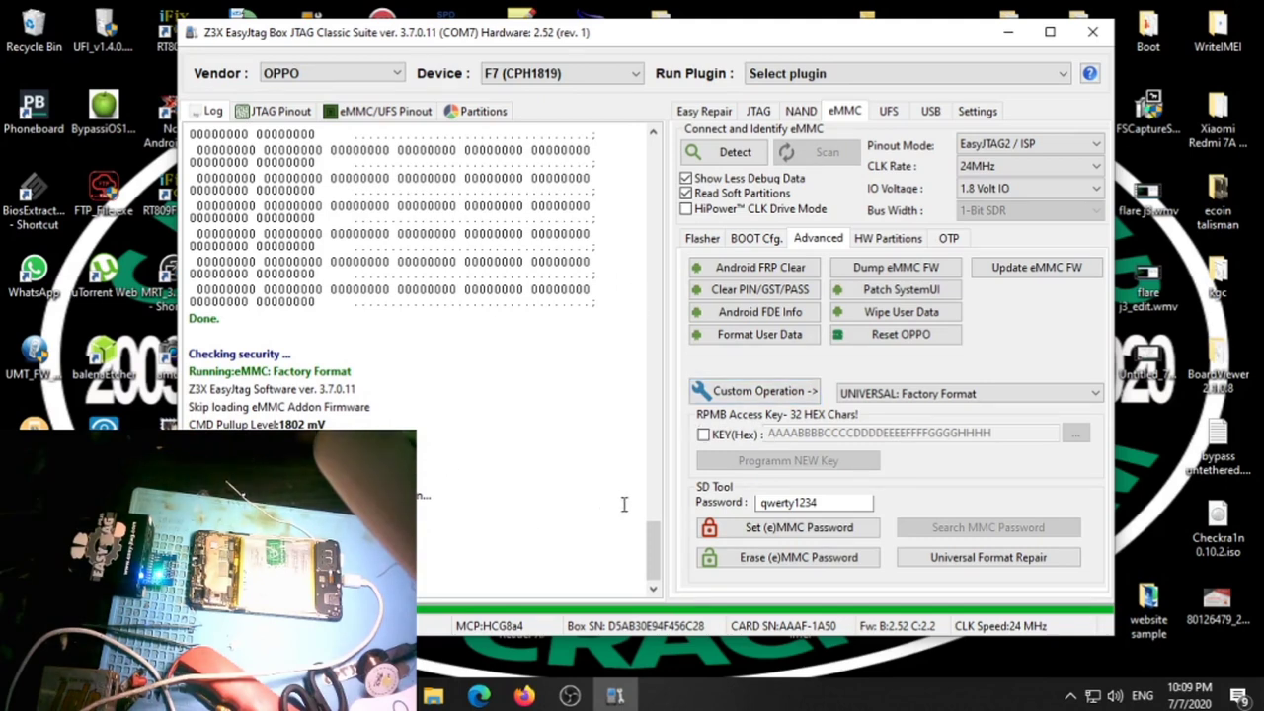
Step: Set the JEDEC GP1, GP2, GP3 and GP4 partition sizes to 8M each
click(886, 240)
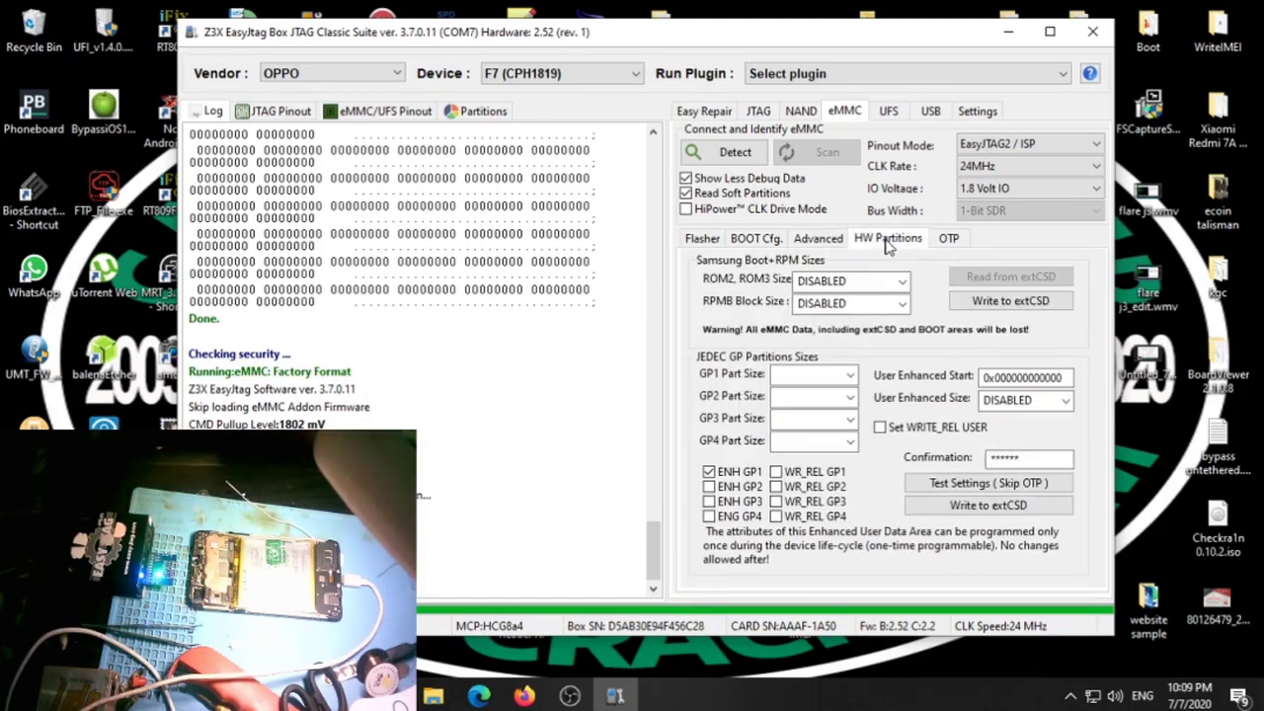
click(849, 386)
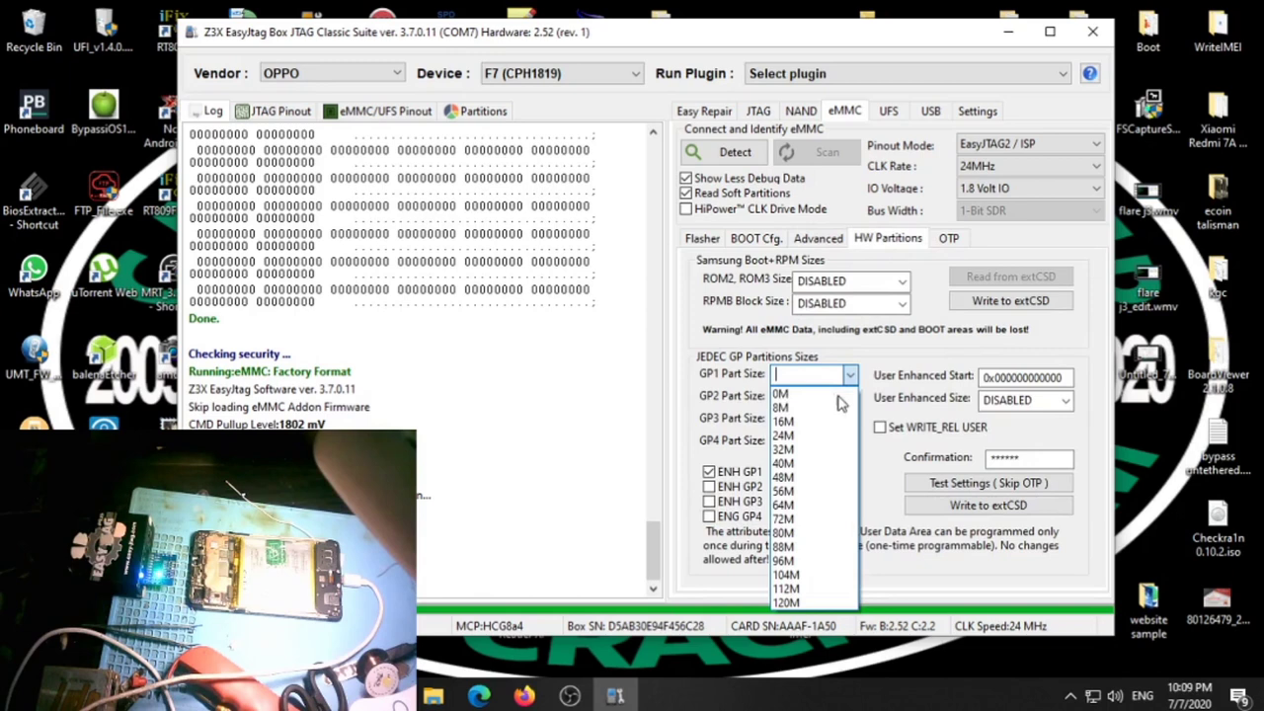
click(815, 408)
click(849, 397)
click(785, 430)
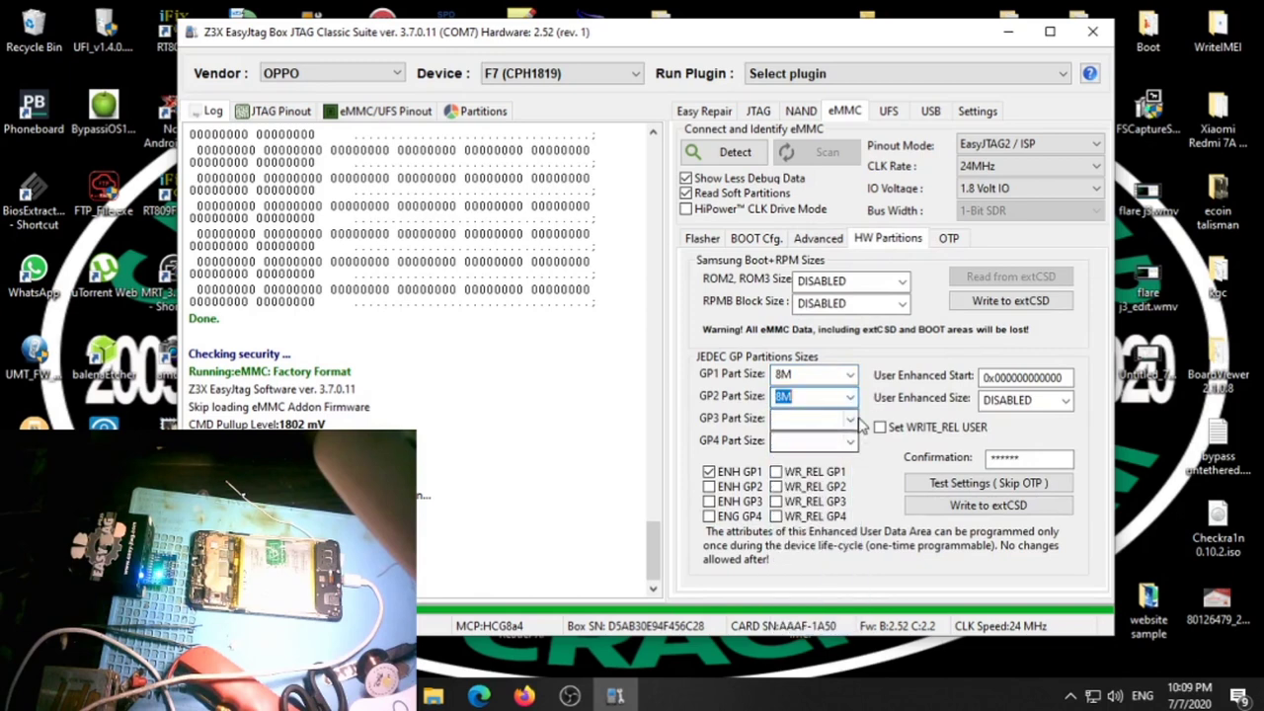
click(849, 419)
click(808, 453)
click(847, 440)
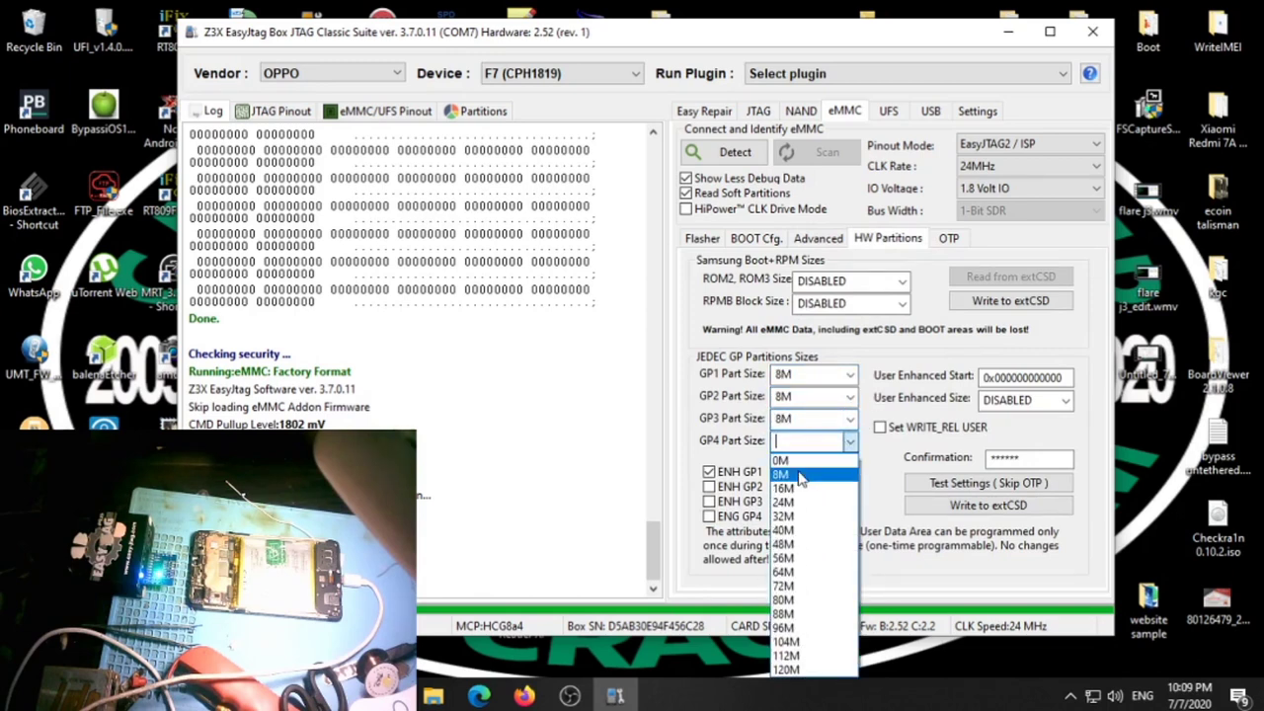
click(787, 475)
Step: Enable the enhanced attribute for GP2 through GP4 and the WR_REL option for GP1 through GP4
click(709, 486)
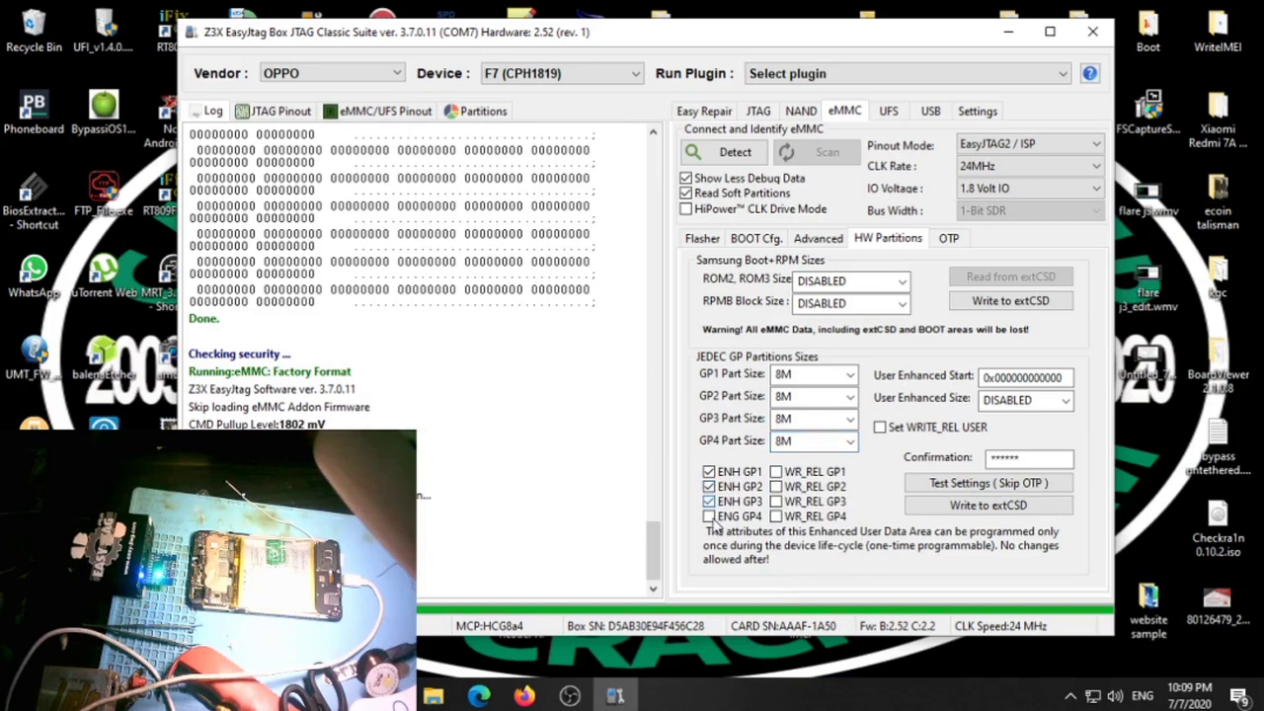
click(709, 500)
click(709, 516)
click(776, 472)
click(776, 486)
click(776, 502)
click(776, 516)
Step: Enter CONFIRM as the confirmation and write the GP partition settings to extCSD
double_click(1064, 458)
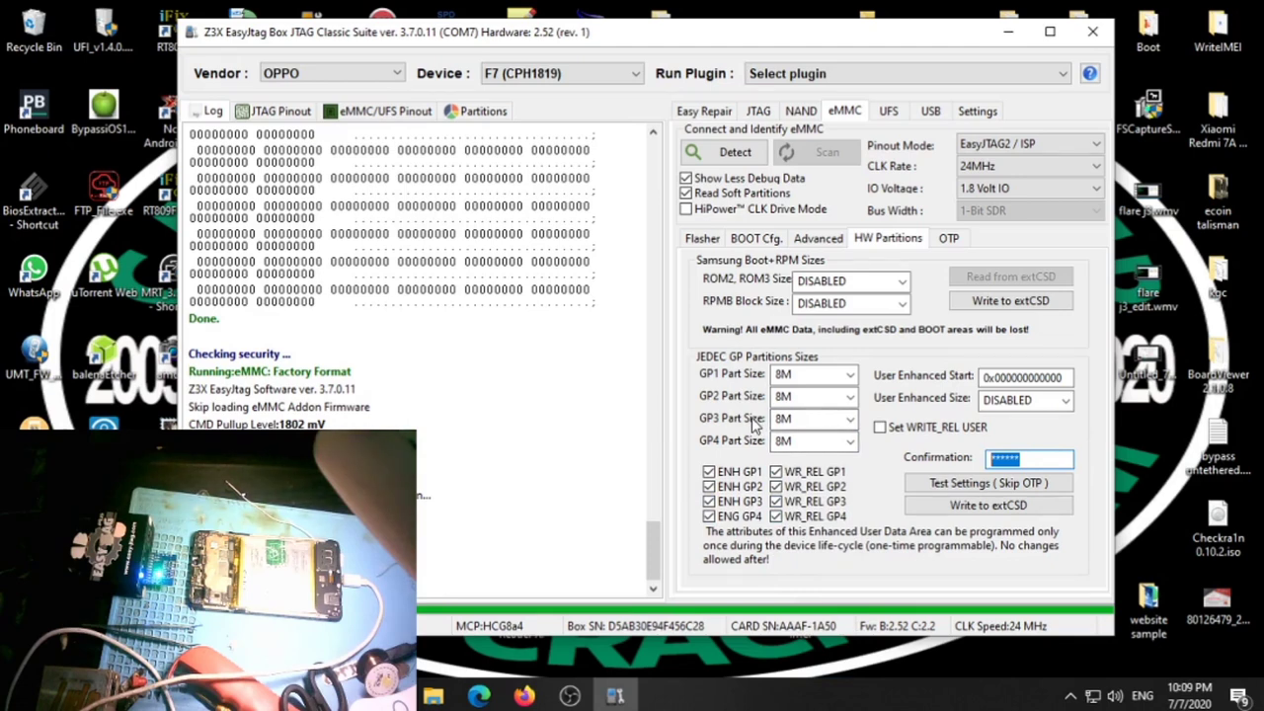
text(CONF)
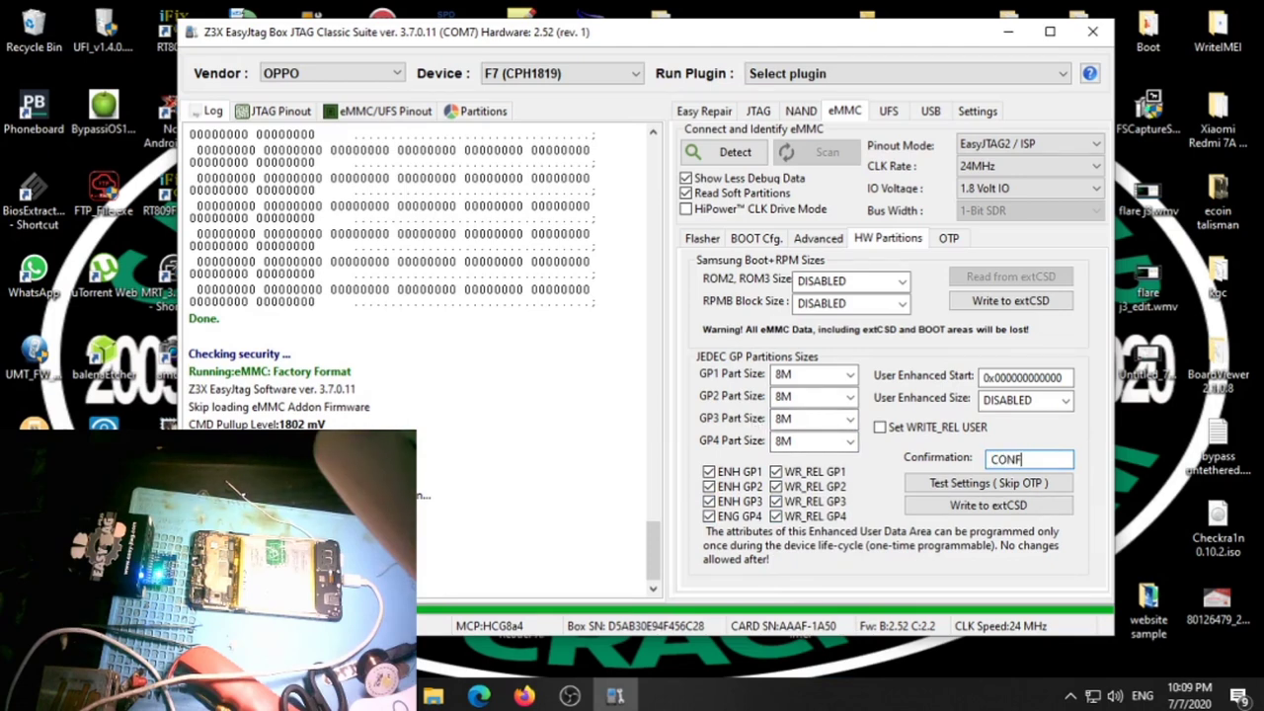
text(IRM)
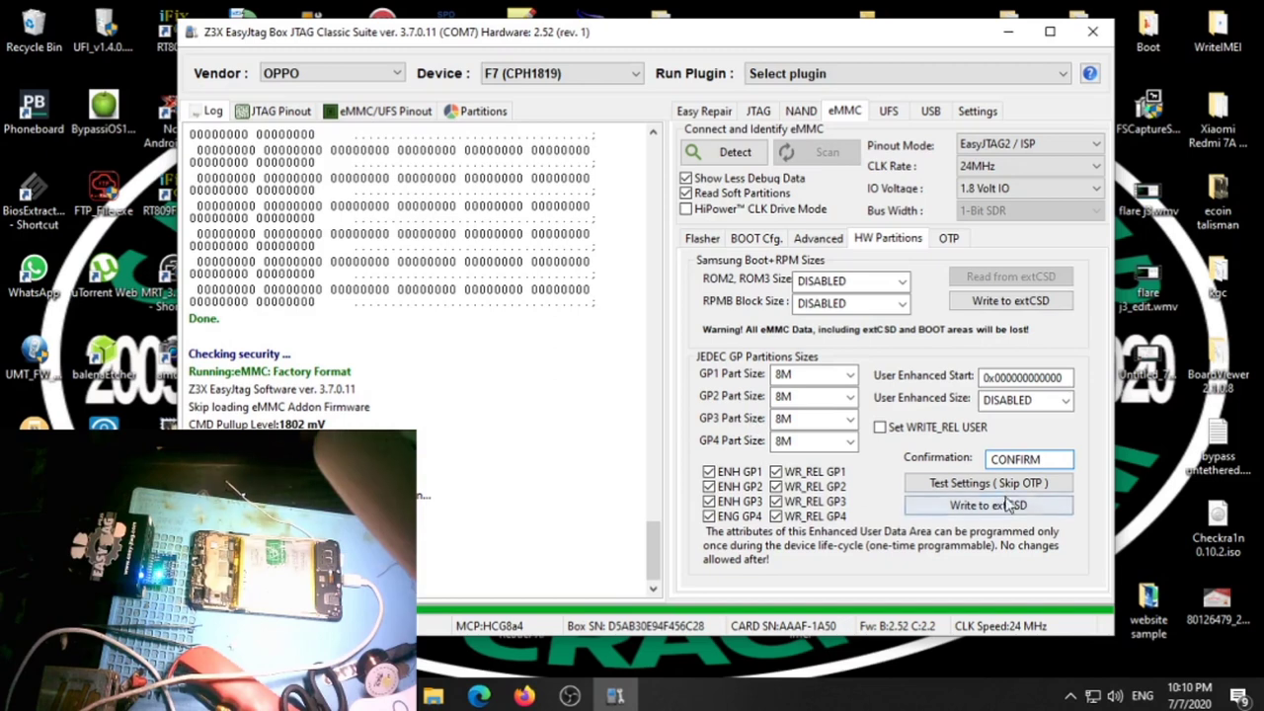
click(1036, 505)
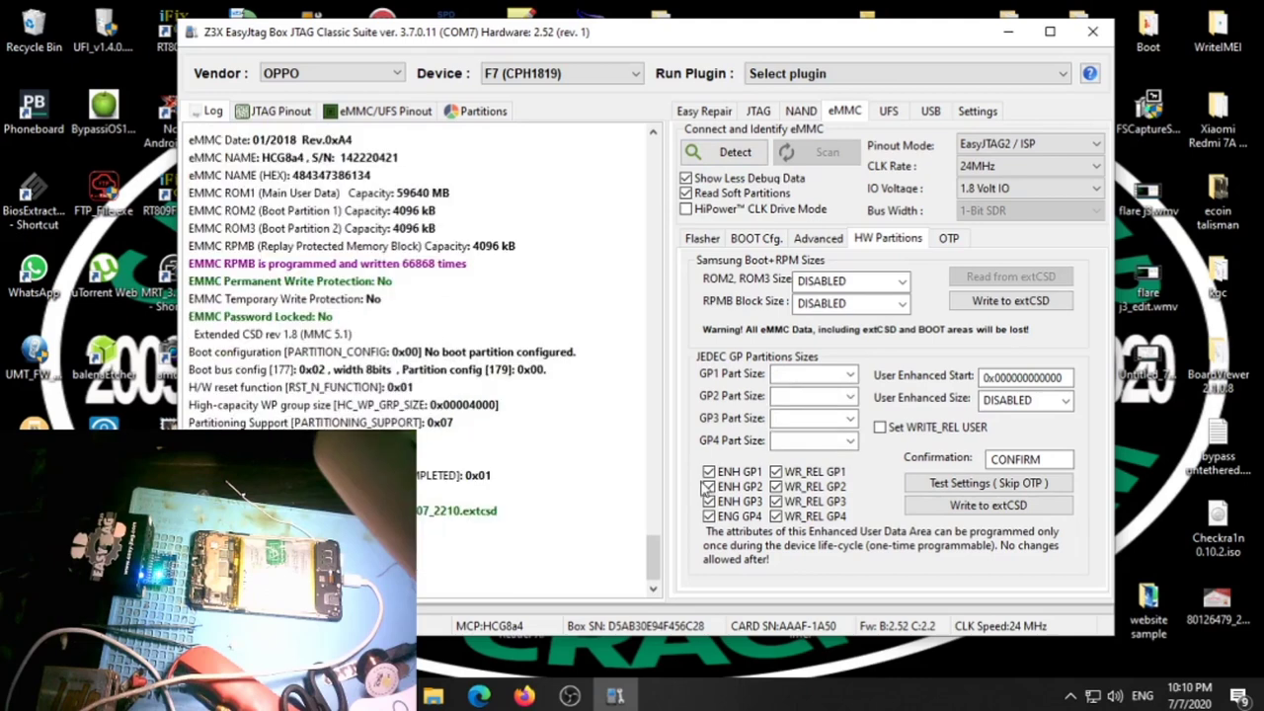
Step: Load the EMMC_HCG8a4_ROM1 dump from the f7 dump and imei folder as the ROM1 image for flashing
click(702, 238)
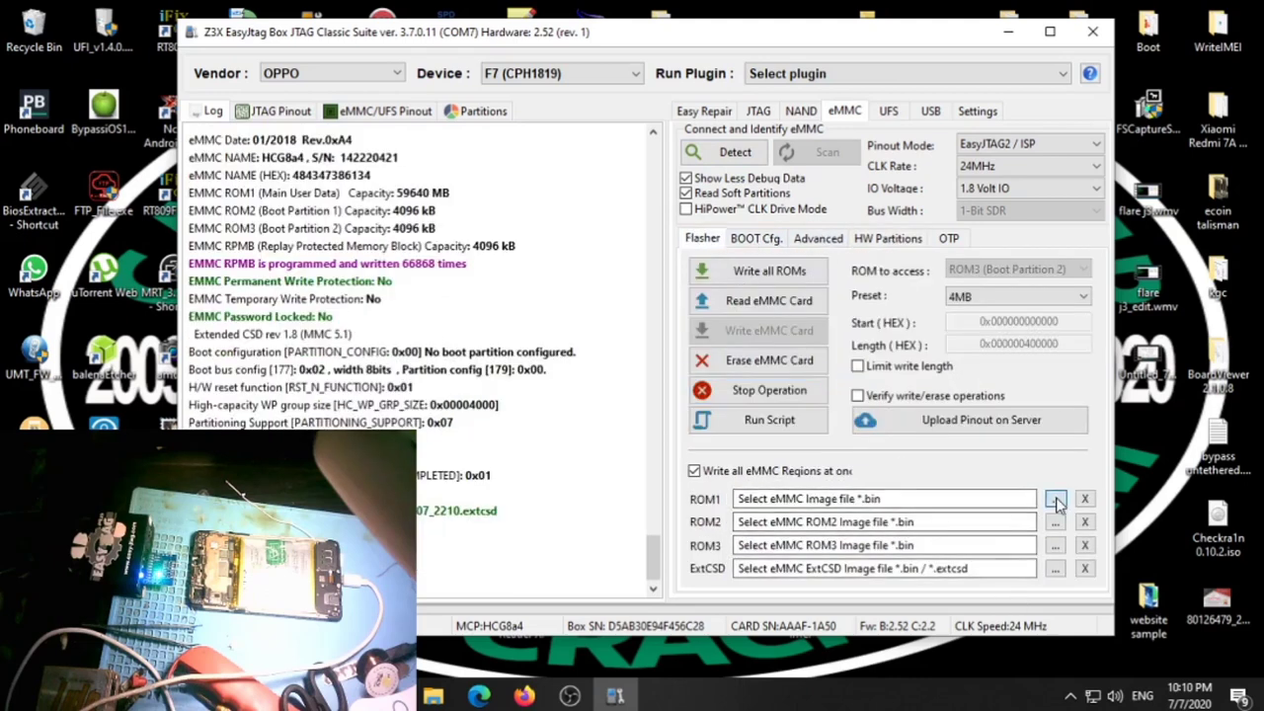
click(1056, 499)
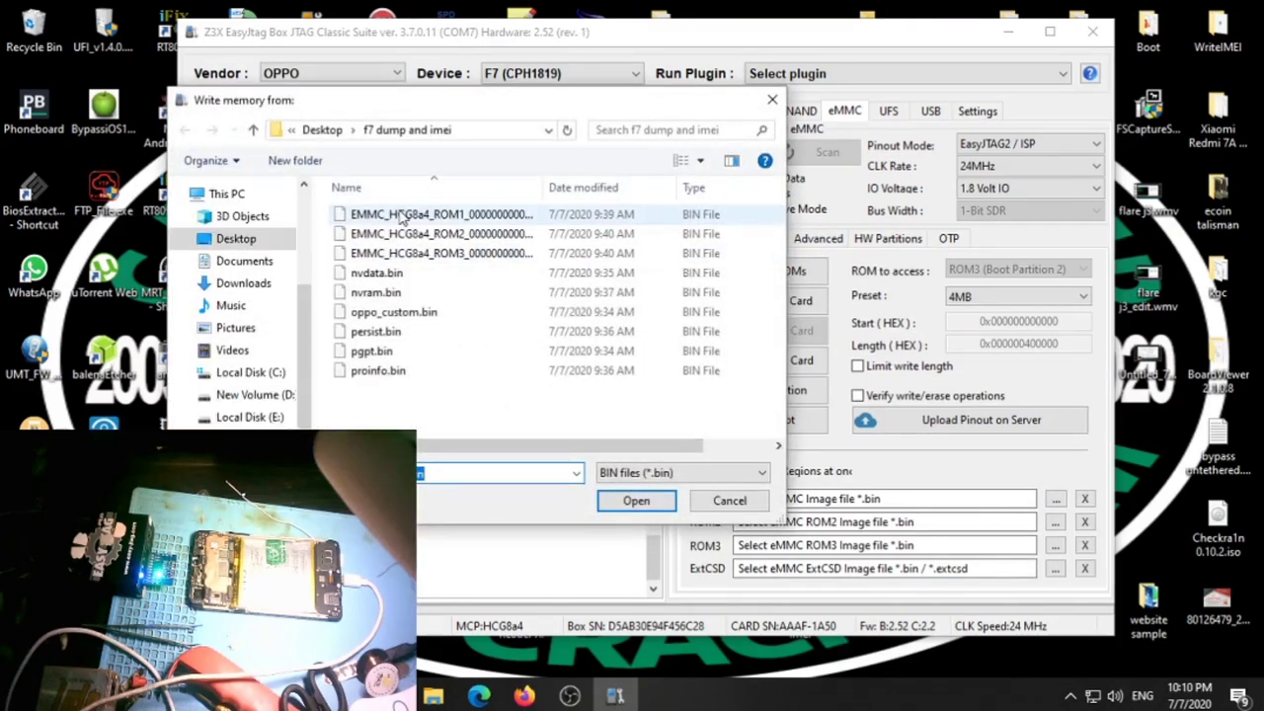
click(424, 218)
double_click(424, 217)
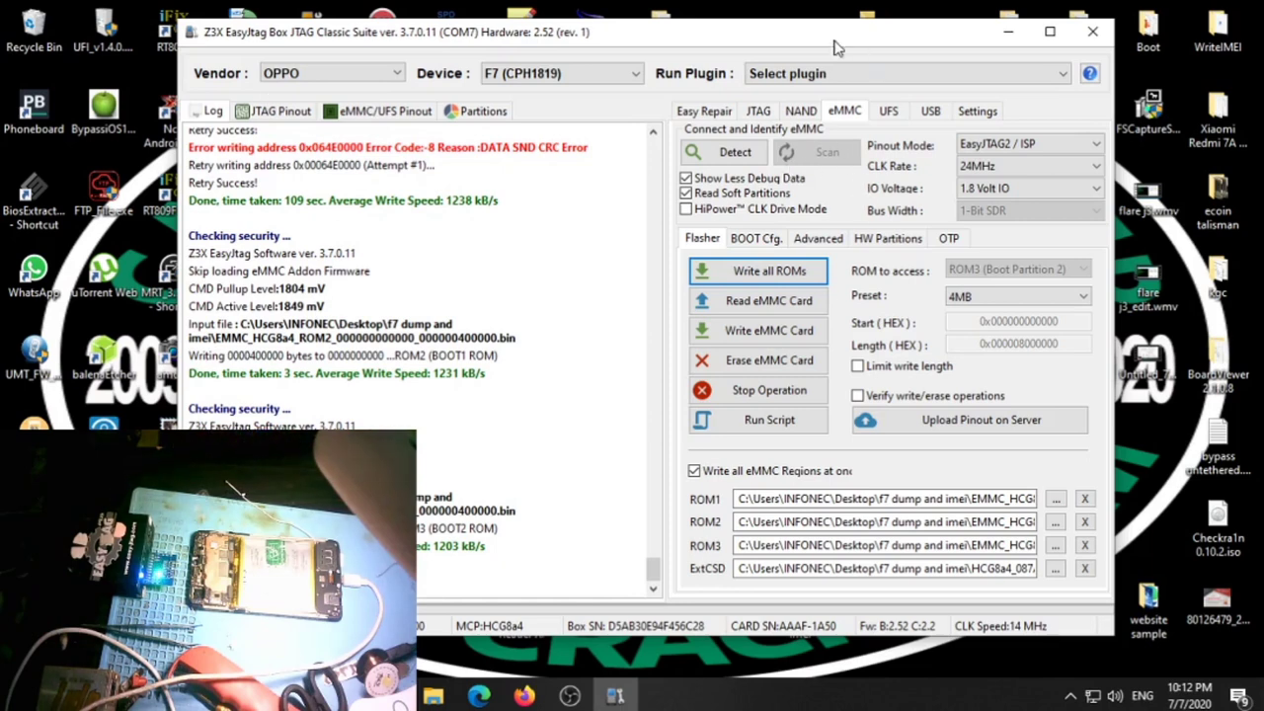
Step: Detect the eMMC again, close the classic suite and switch to the EasyJTAG Plus eMMC tool
click(729, 155)
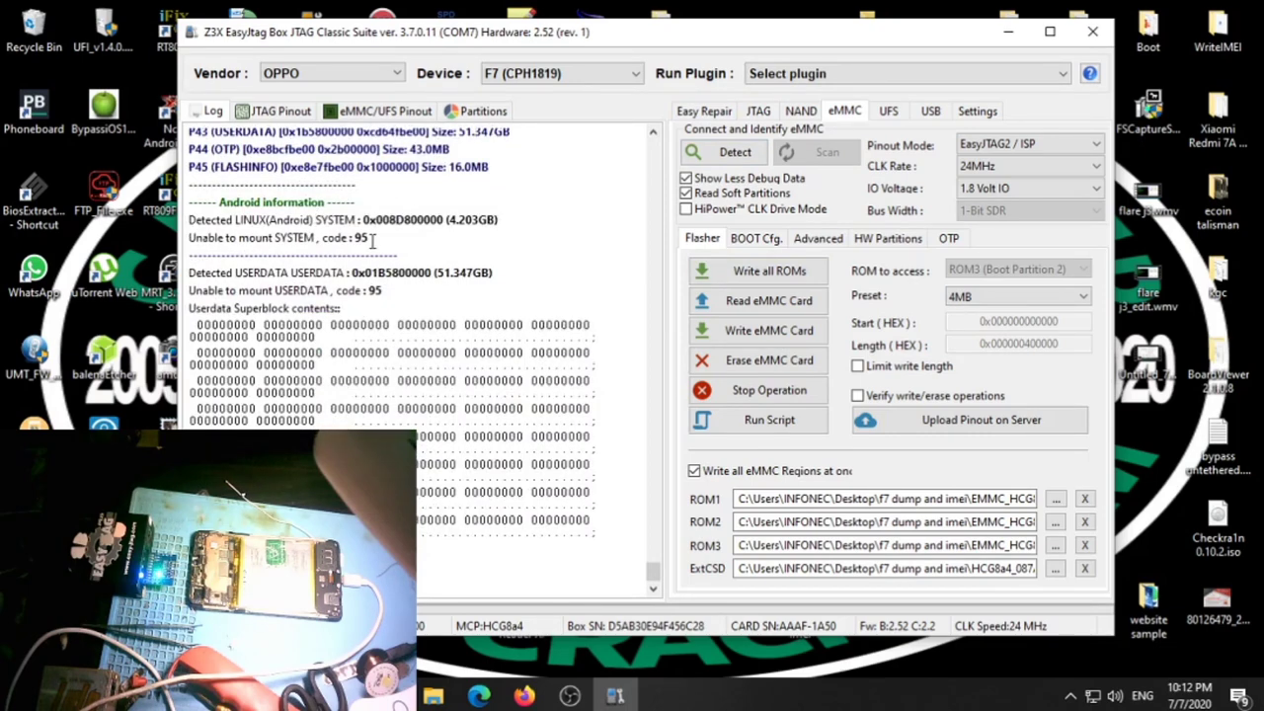
click(1079, 37)
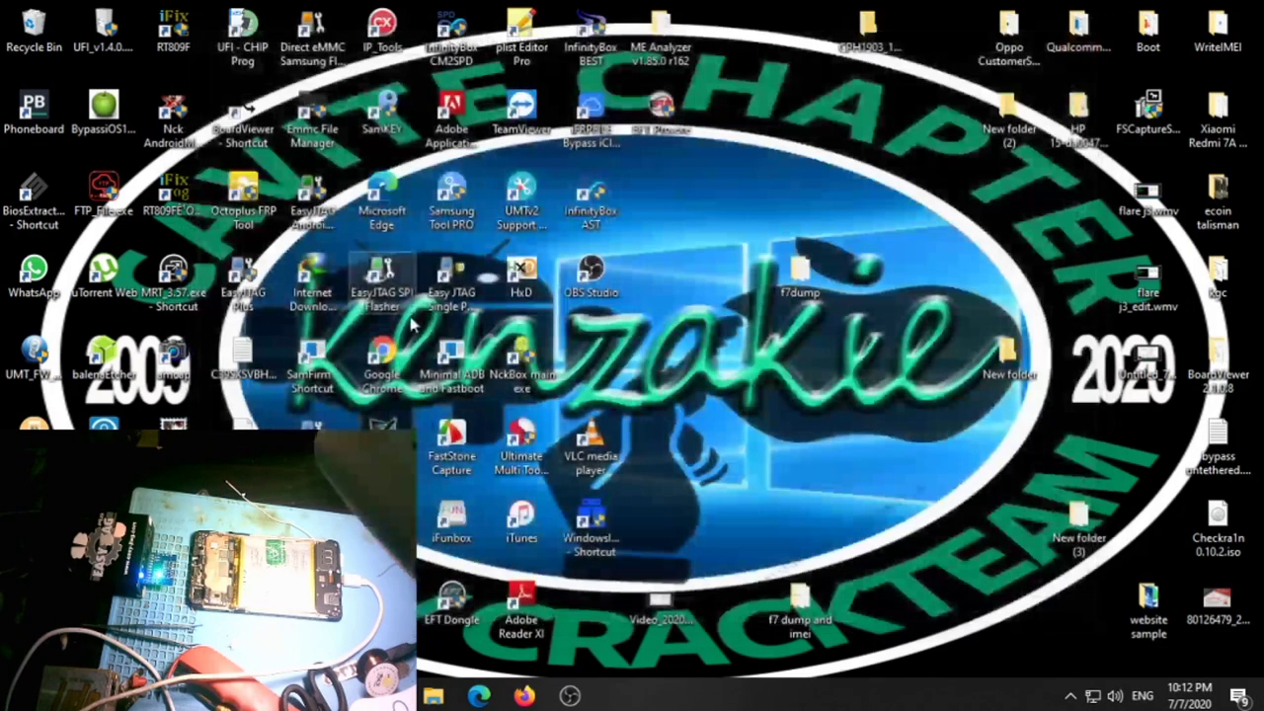
double_click(244, 281)
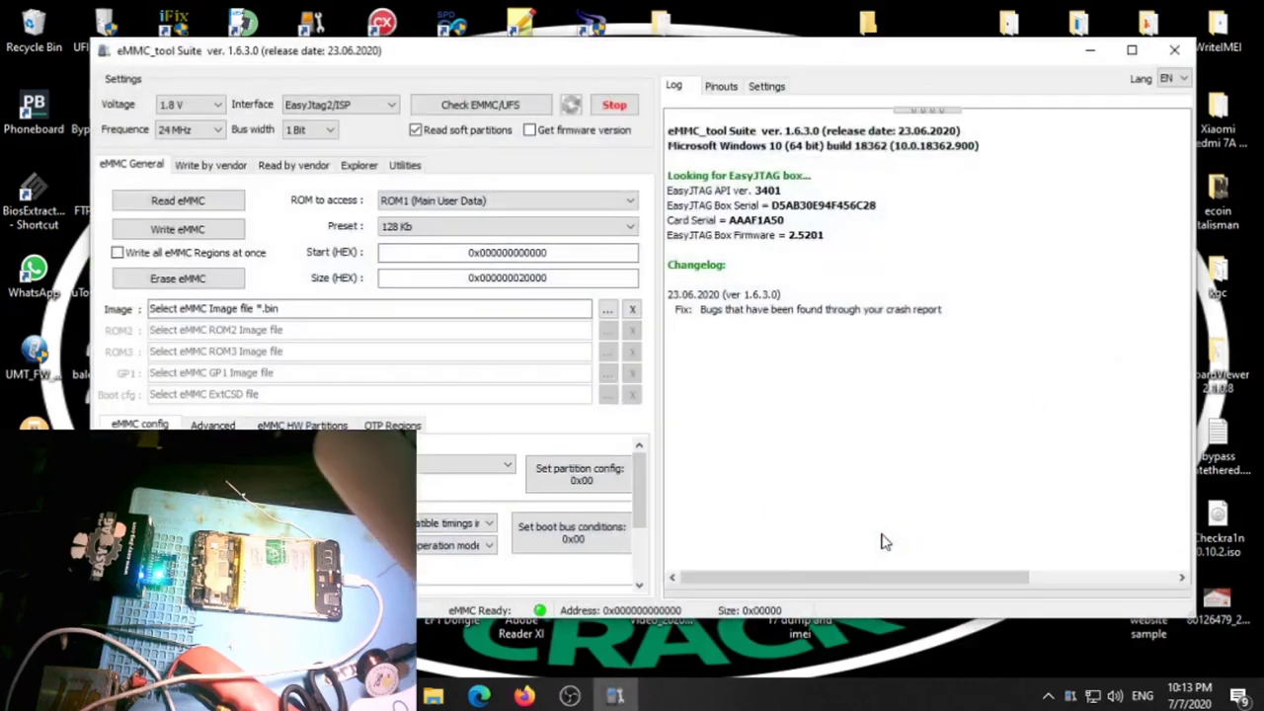
Step: Set the voltage to 2.8 V, enable firmware version reading and check the eMMC
click(217, 107)
click(187, 140)
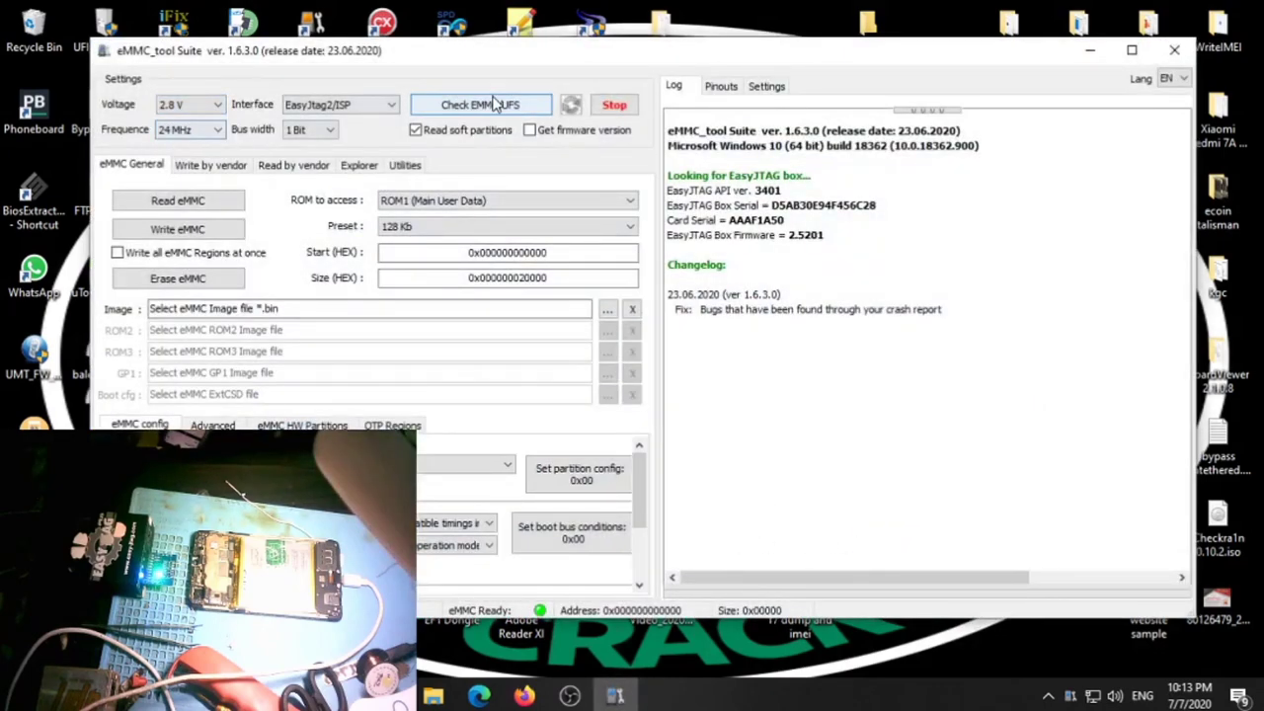
click(530, 130)
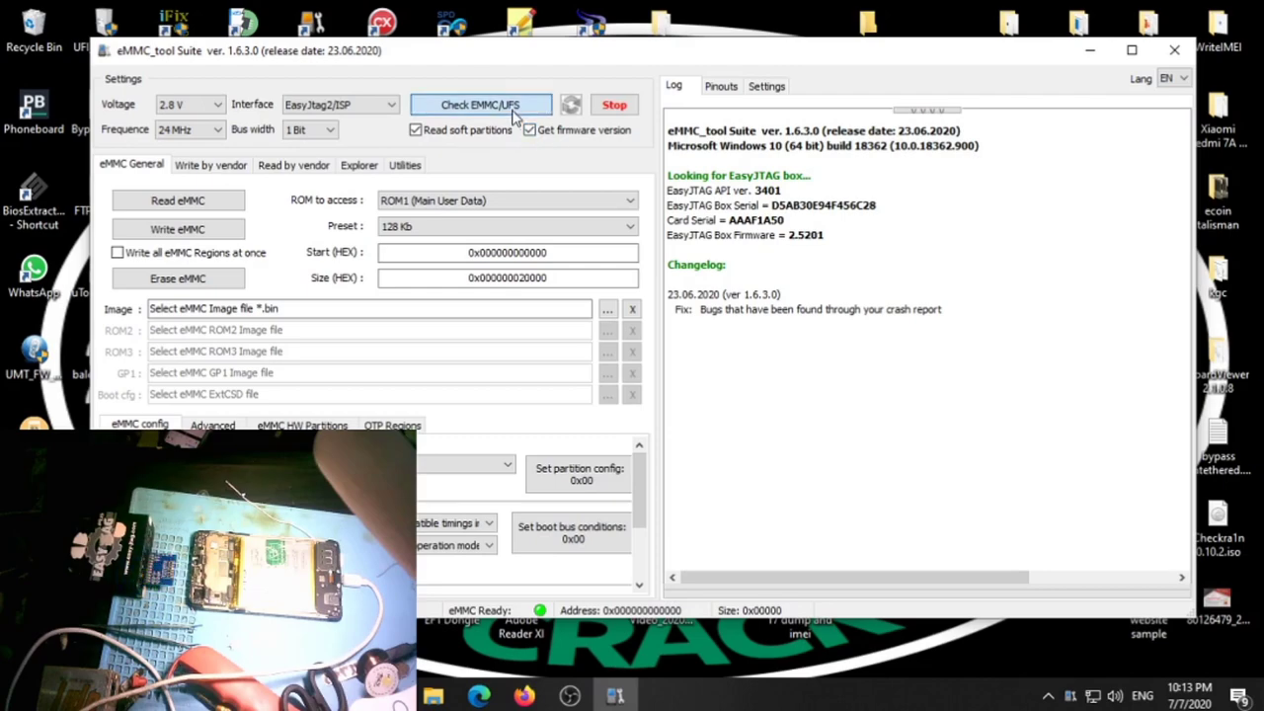
click(480, 105)
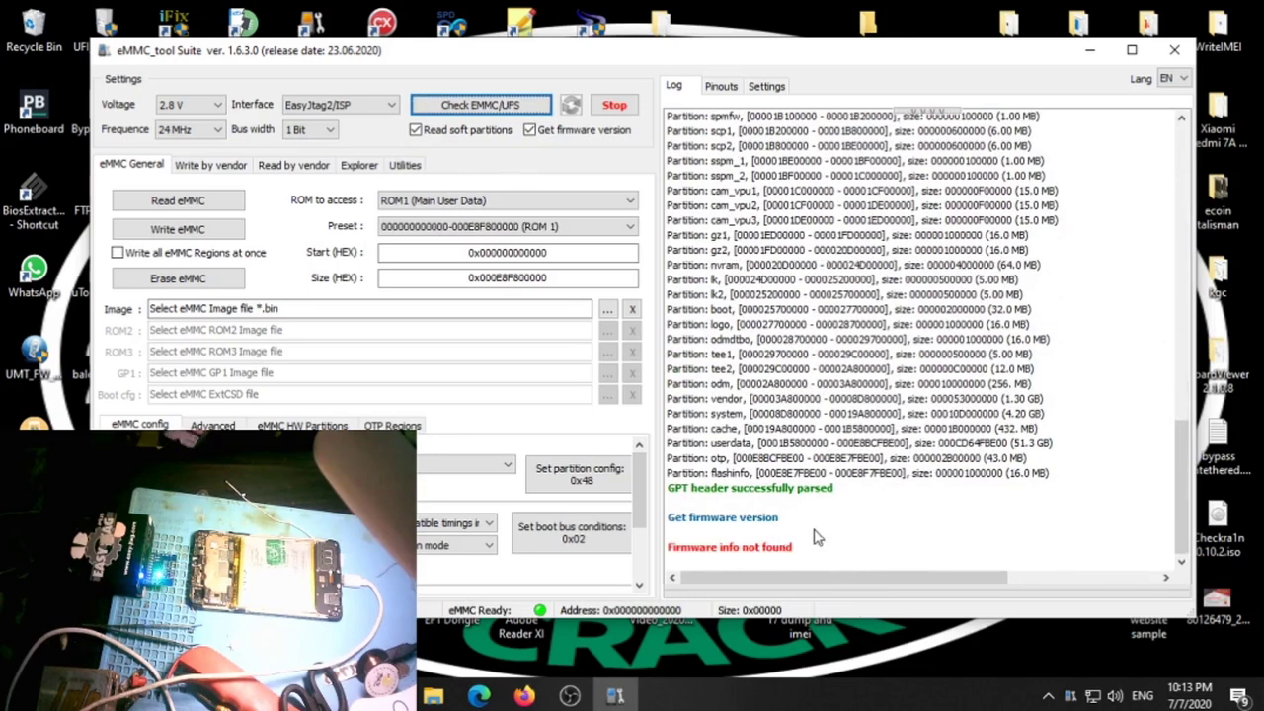
click(788, 549)
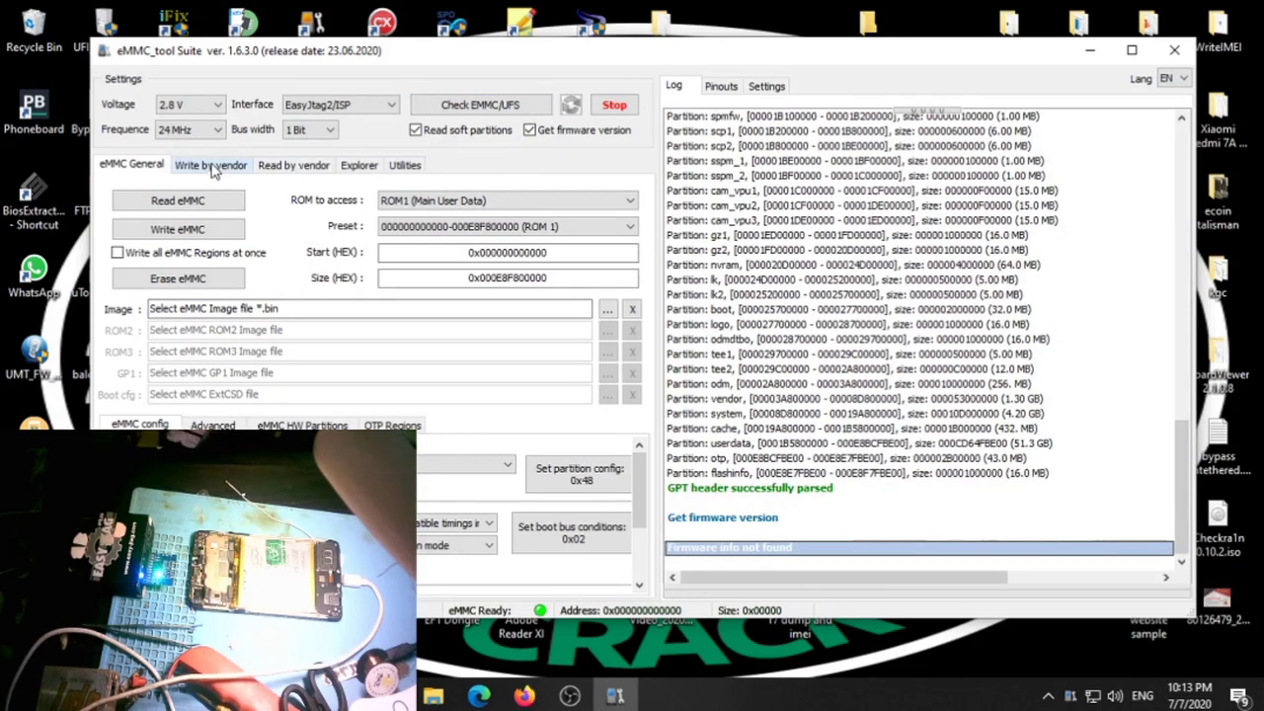
Step: Open the ExtCSD backup HCG8a4_087A1C85_20200707_093429.extcsd from the f7 dump and imei folder on the Desktop
click(227, 424)
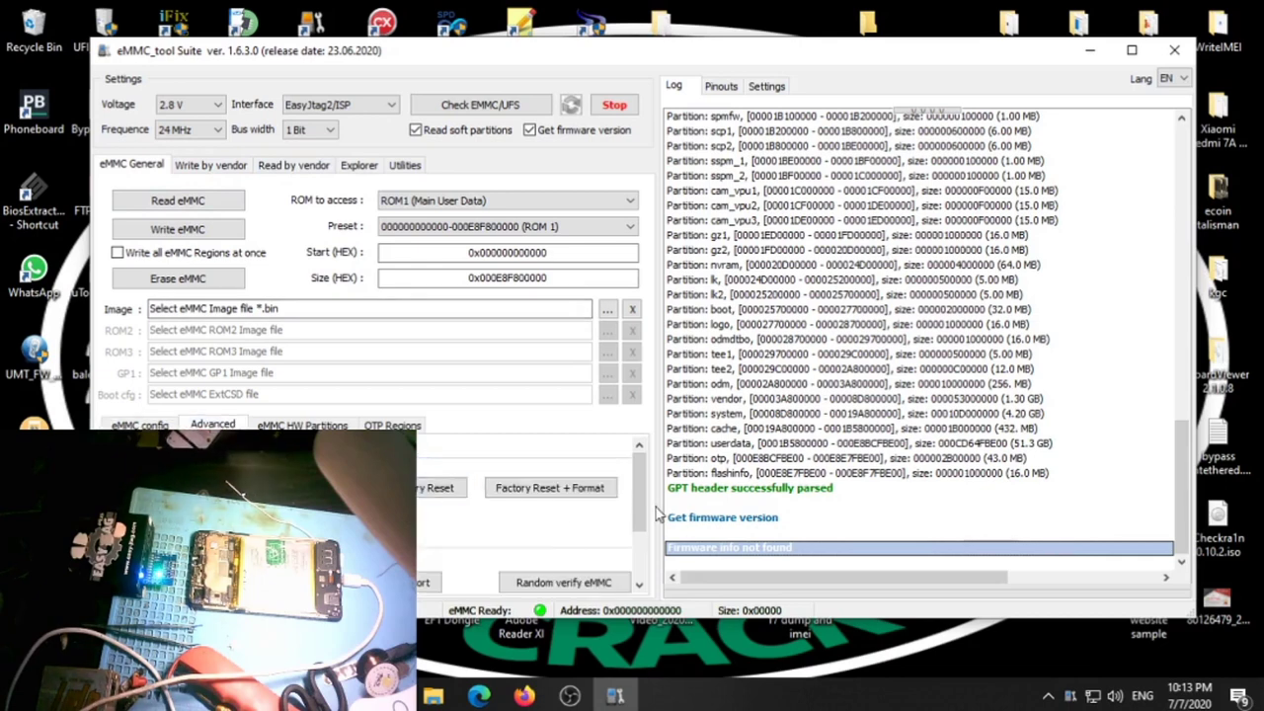
drag(647, 521, 647, 568)
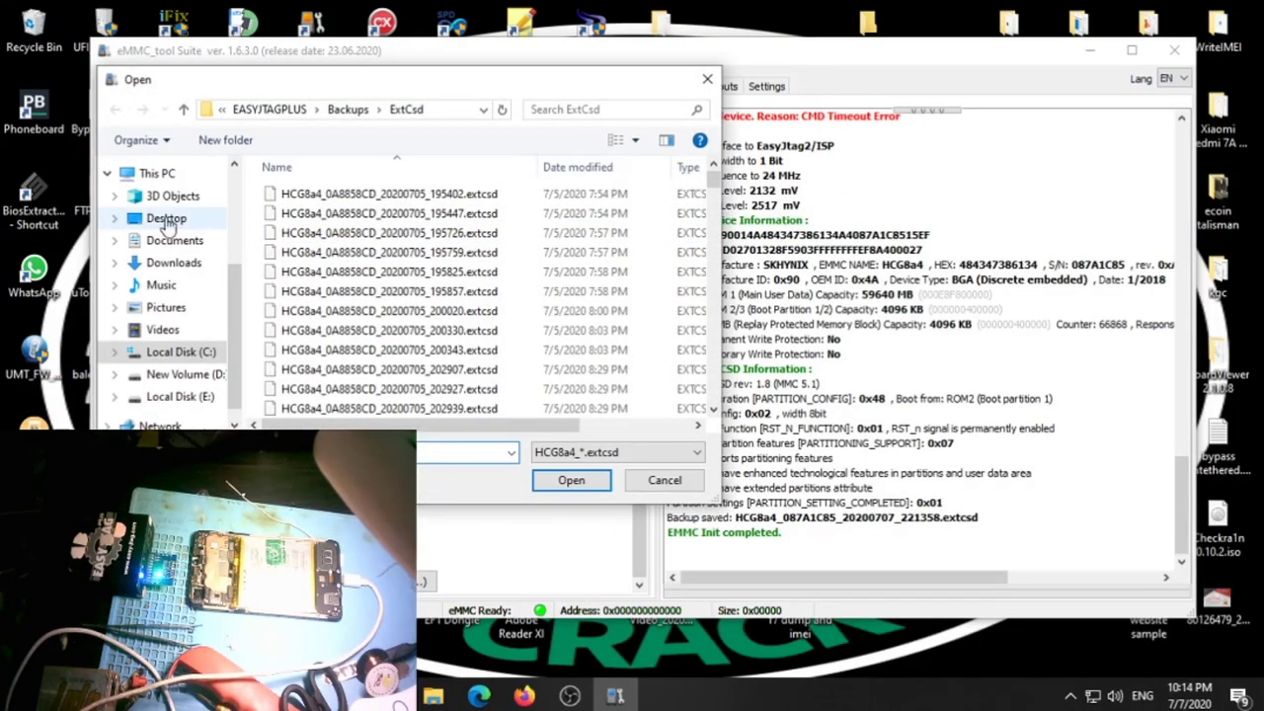
click(166, 218)
scroll(395, 267, down, 1)
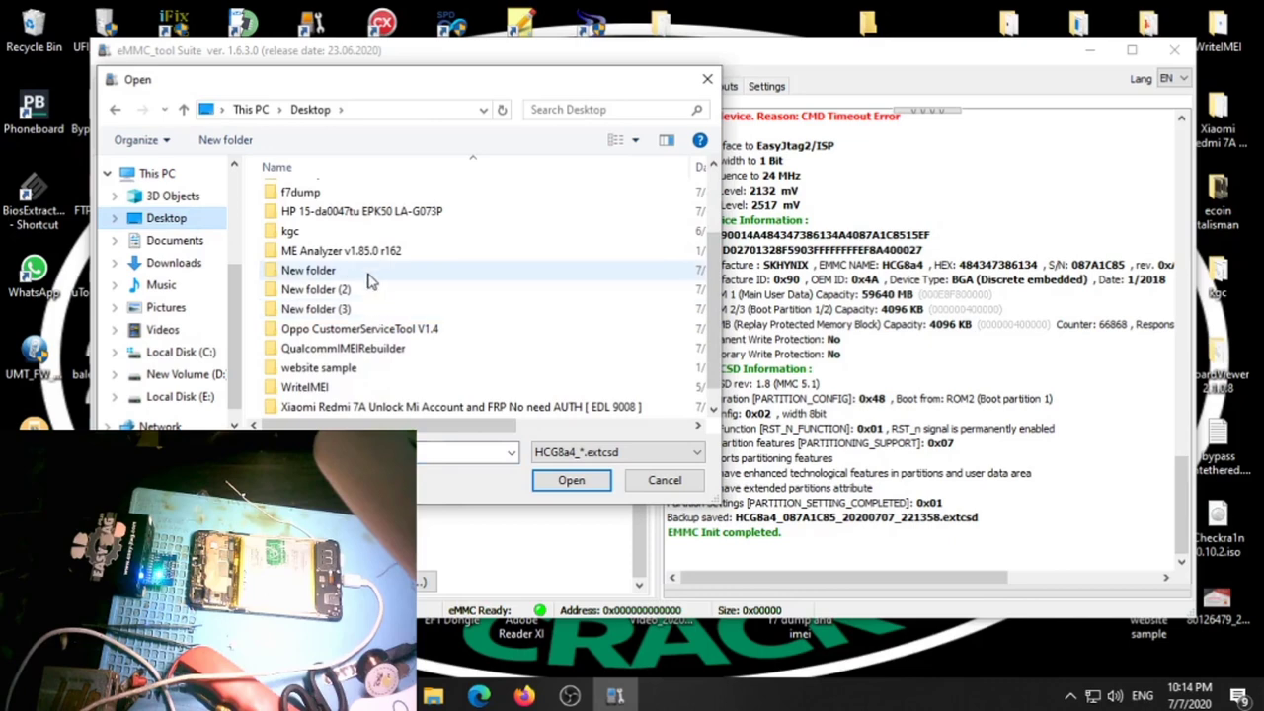
scroll(373, 285, up, 2)
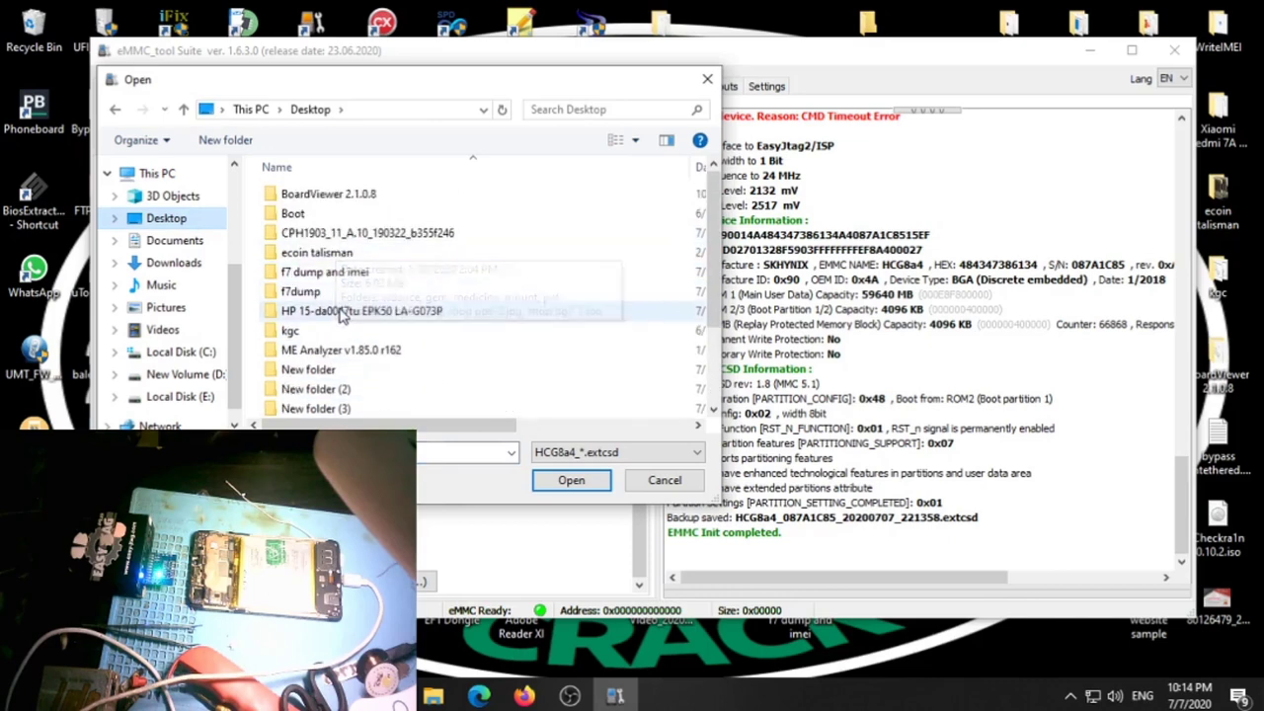
click(344, 279)
double_click(341, 275)
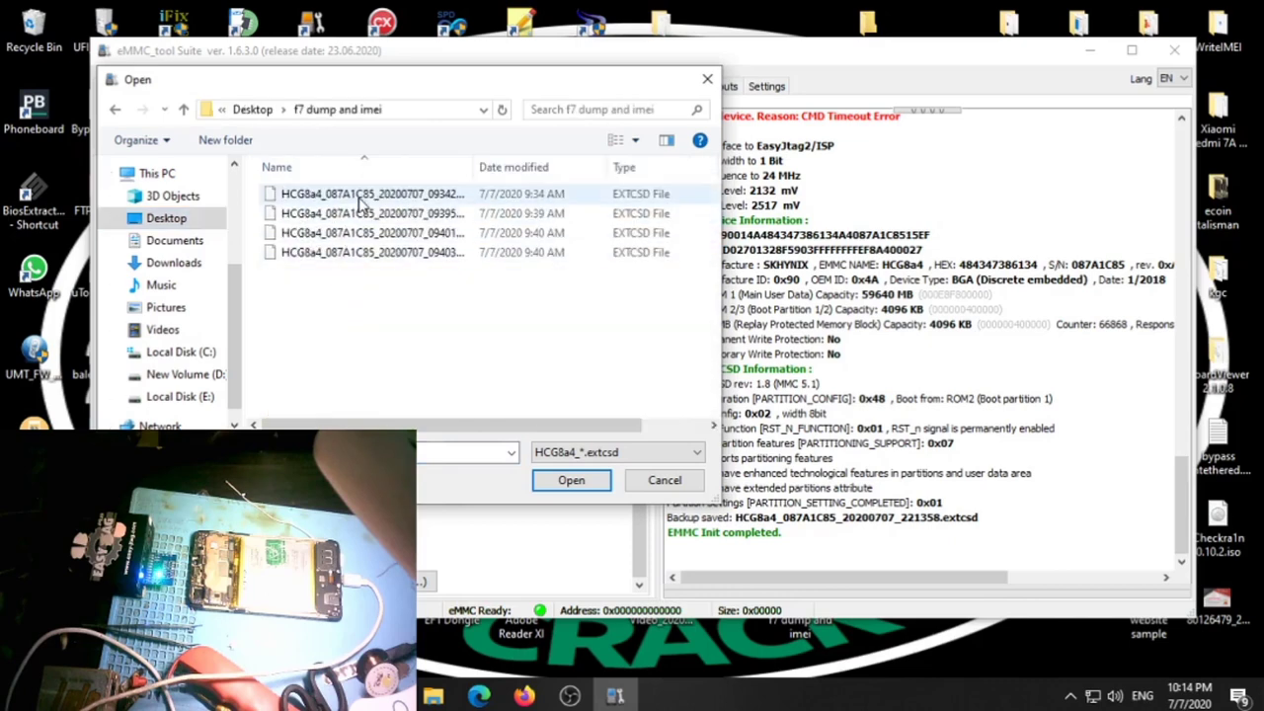
drag(470, 170, 516, 168)
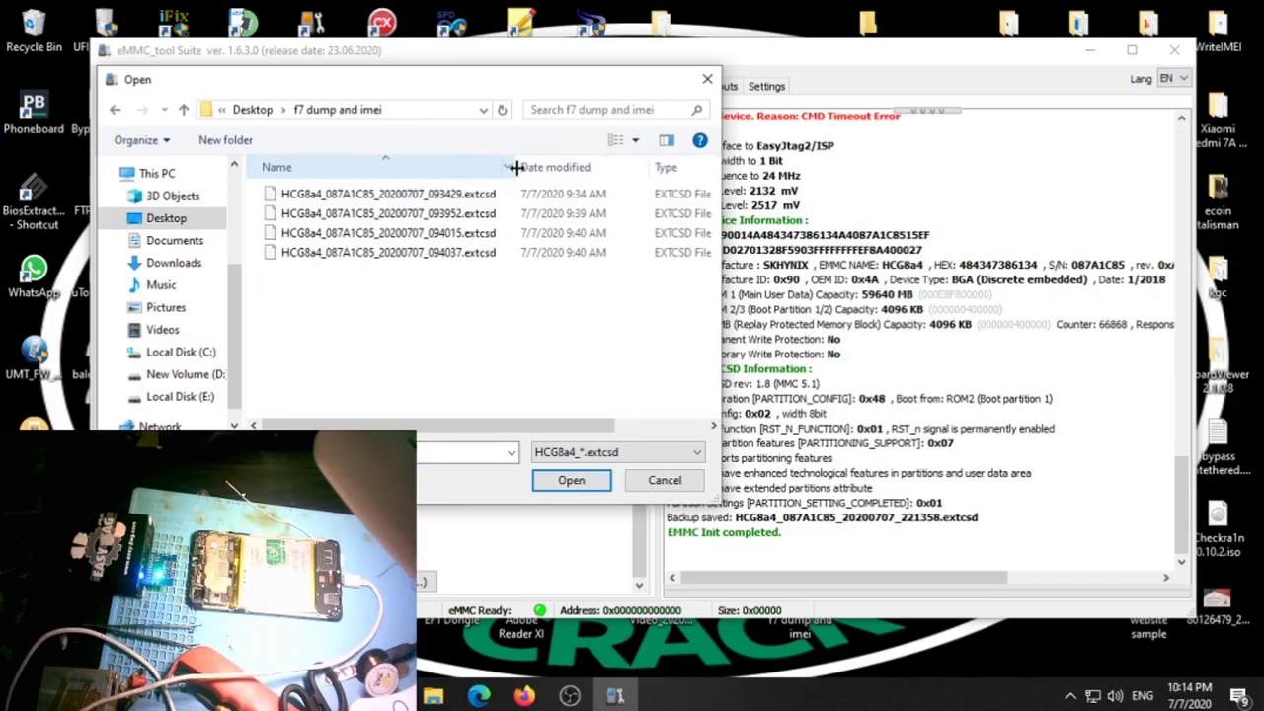
double_click(440, 193)
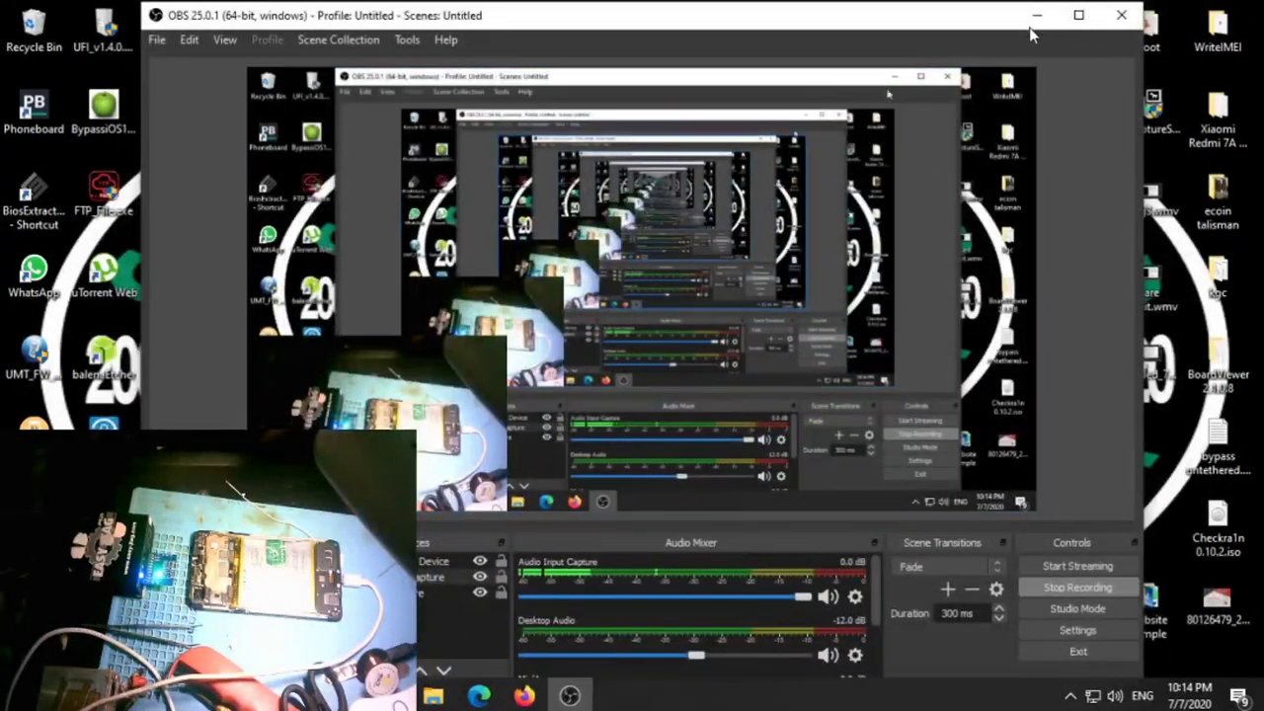
click(1037, 15)
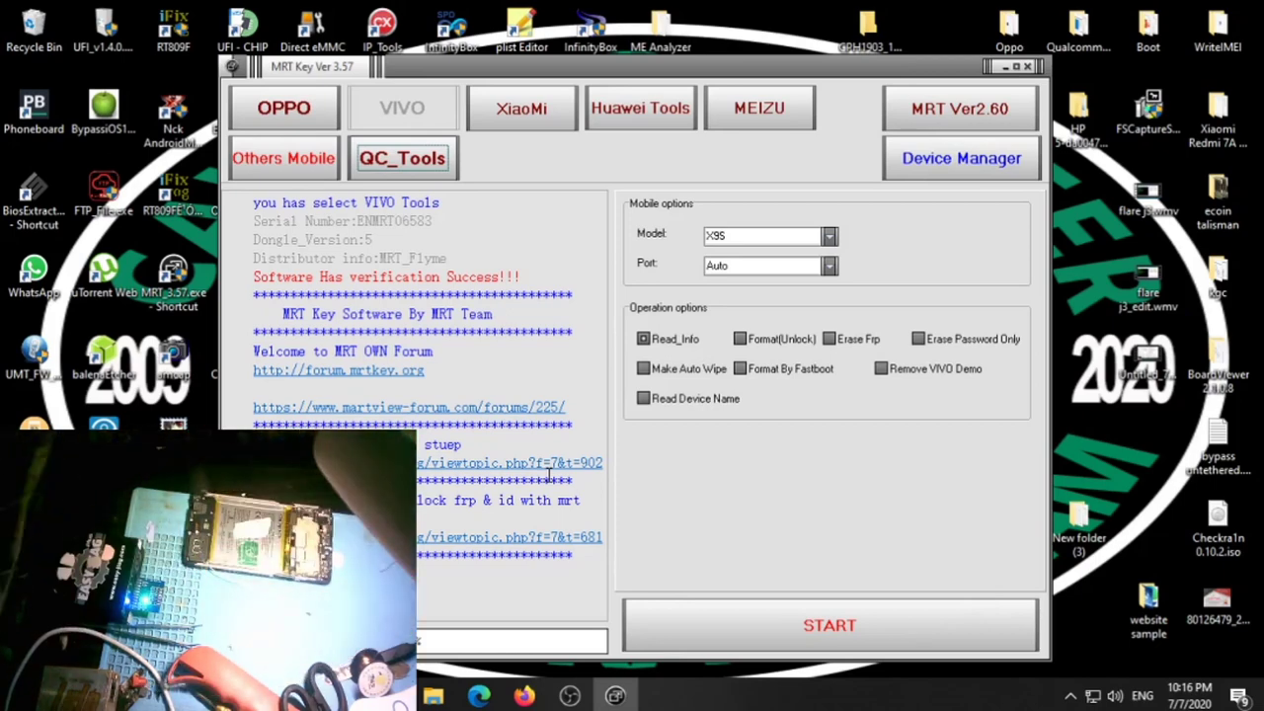
click(835, 237)
scroll(790, 381, down, 8)
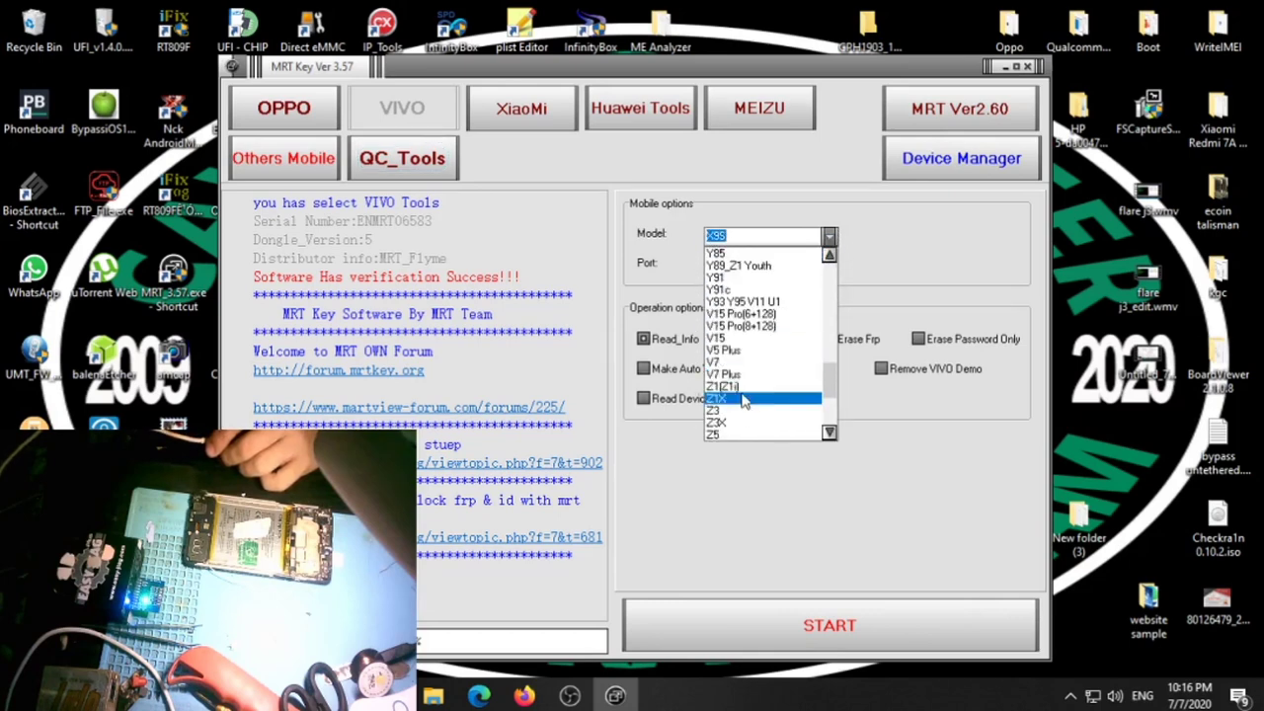
scroll(755, 365, up, 8)
click(778, 272)
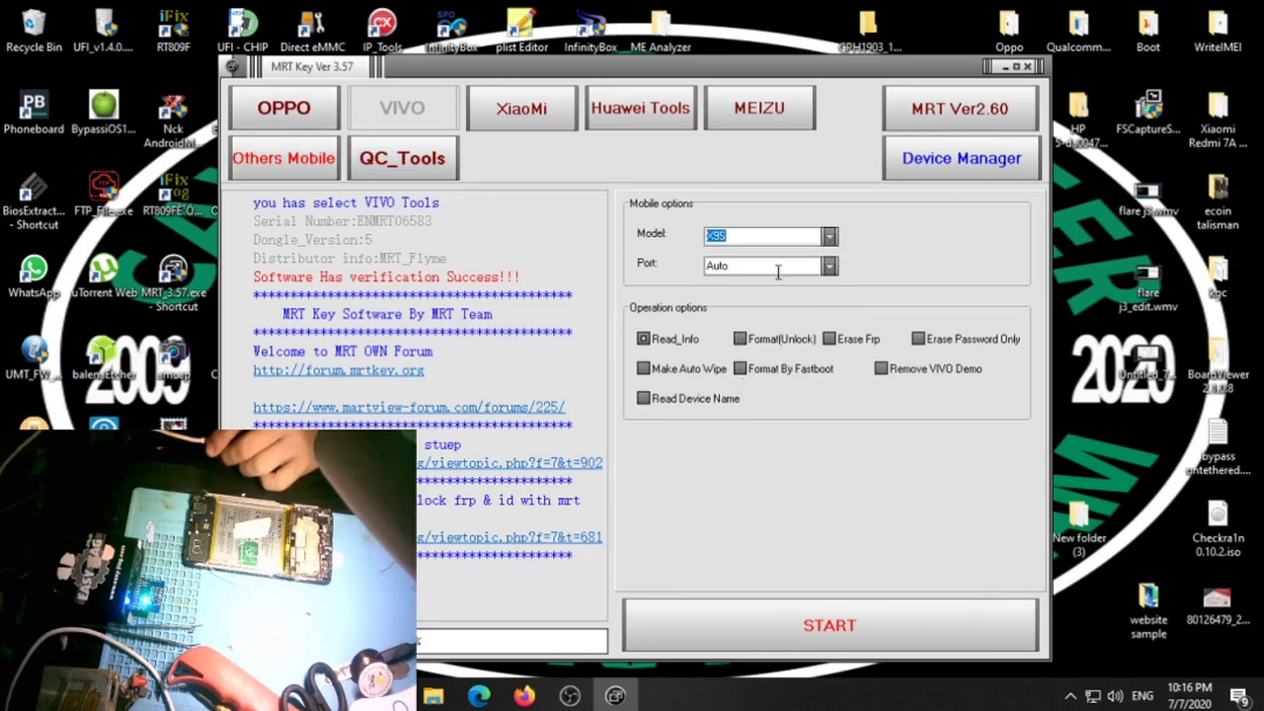
Step: Switch MRT to the OPPO tools and set the phone model to F7
click(284, 109)
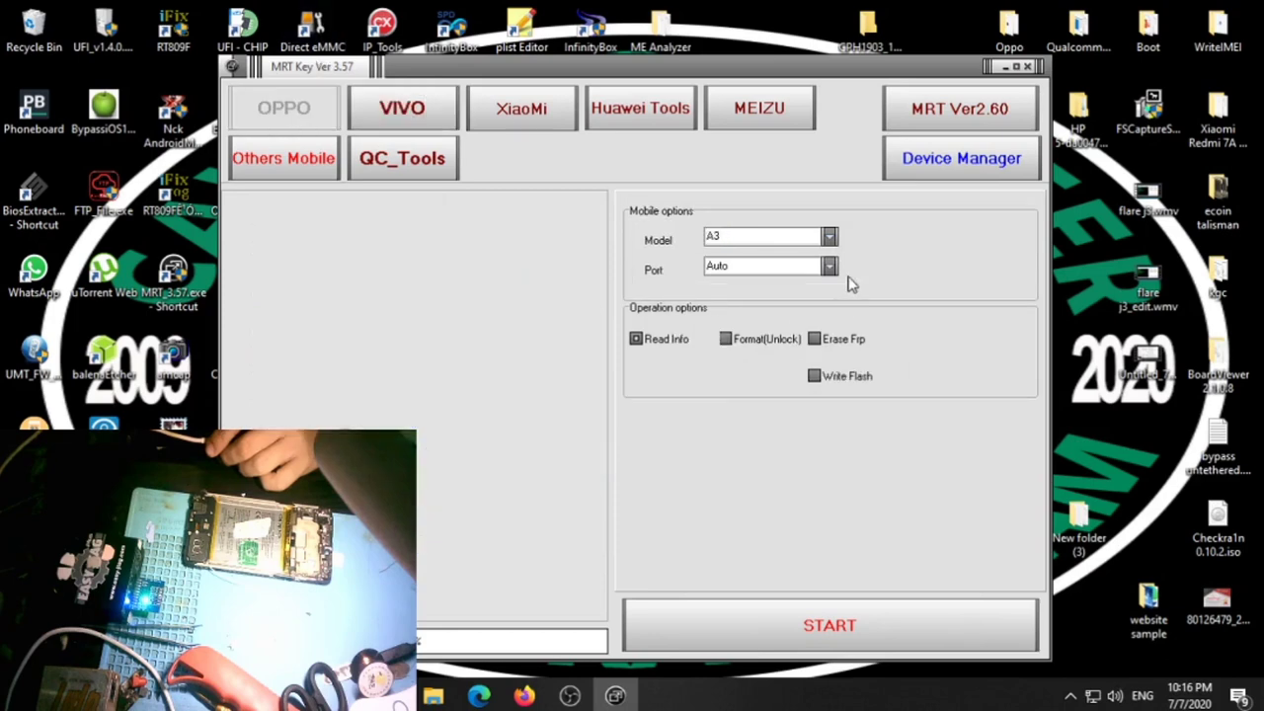
click(830, 238)
scroll(750, 365, down, 5)
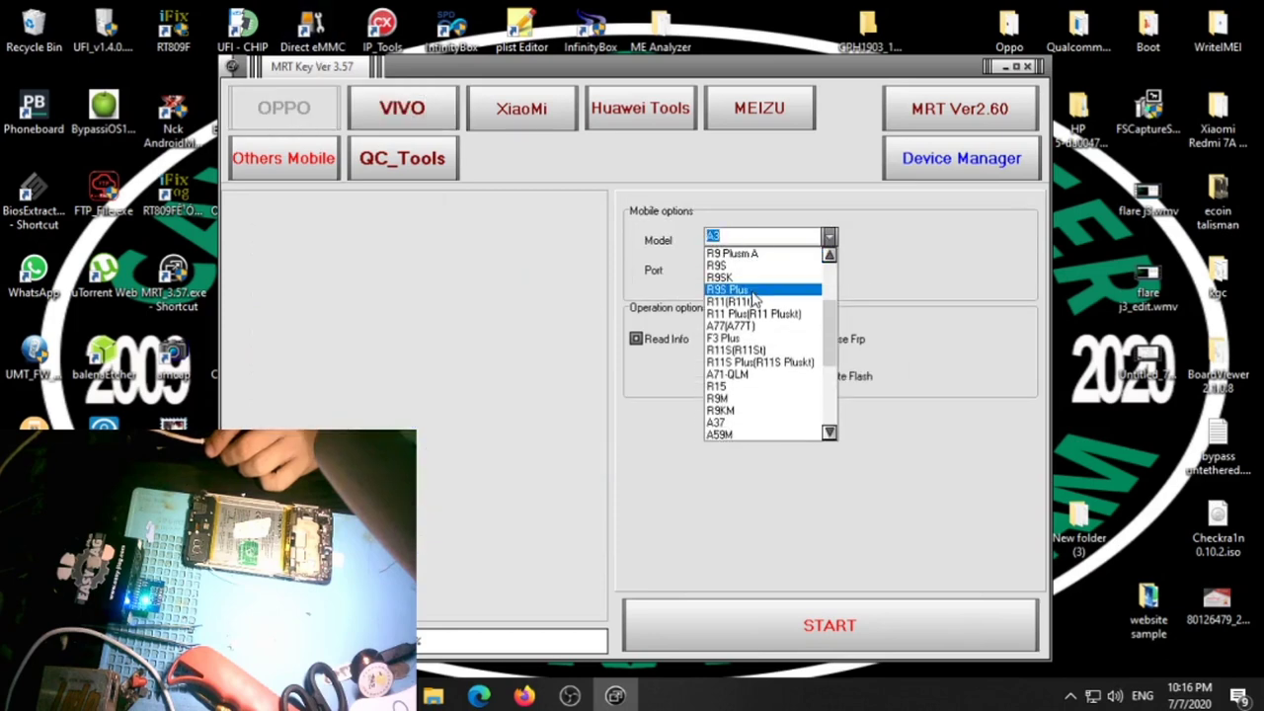
scroll(726, 365, down, 5)
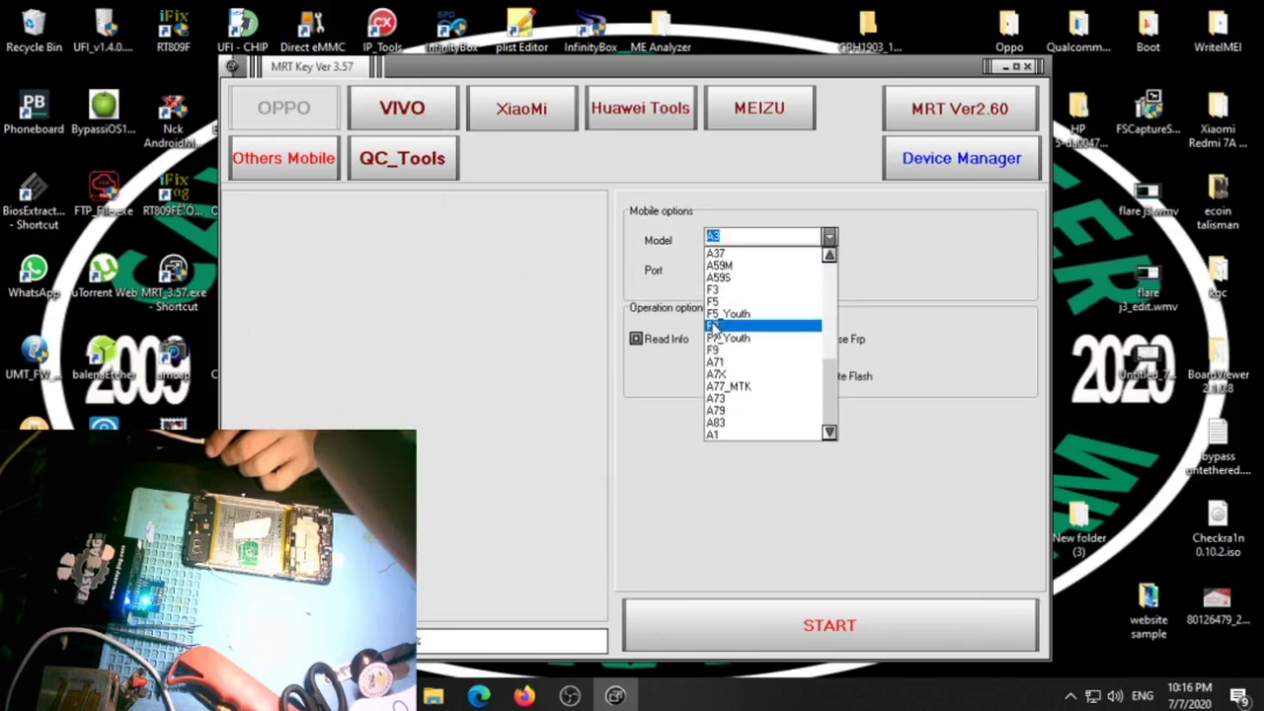
click(718, 327)
Step: Choose Write Flash, load MT6771_Android_scatter.txt from the f7 scattered folder and start flashing
click(814, 377)
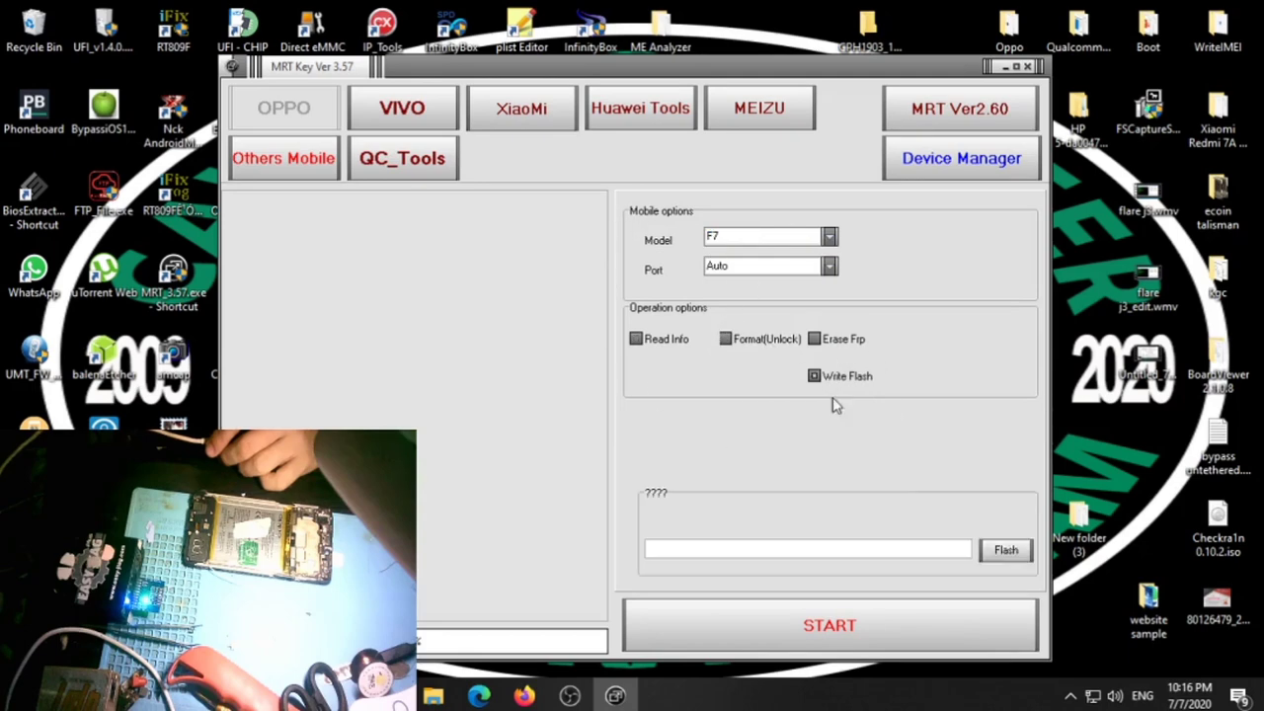
click(1007, 550)
double_click(485, 191)
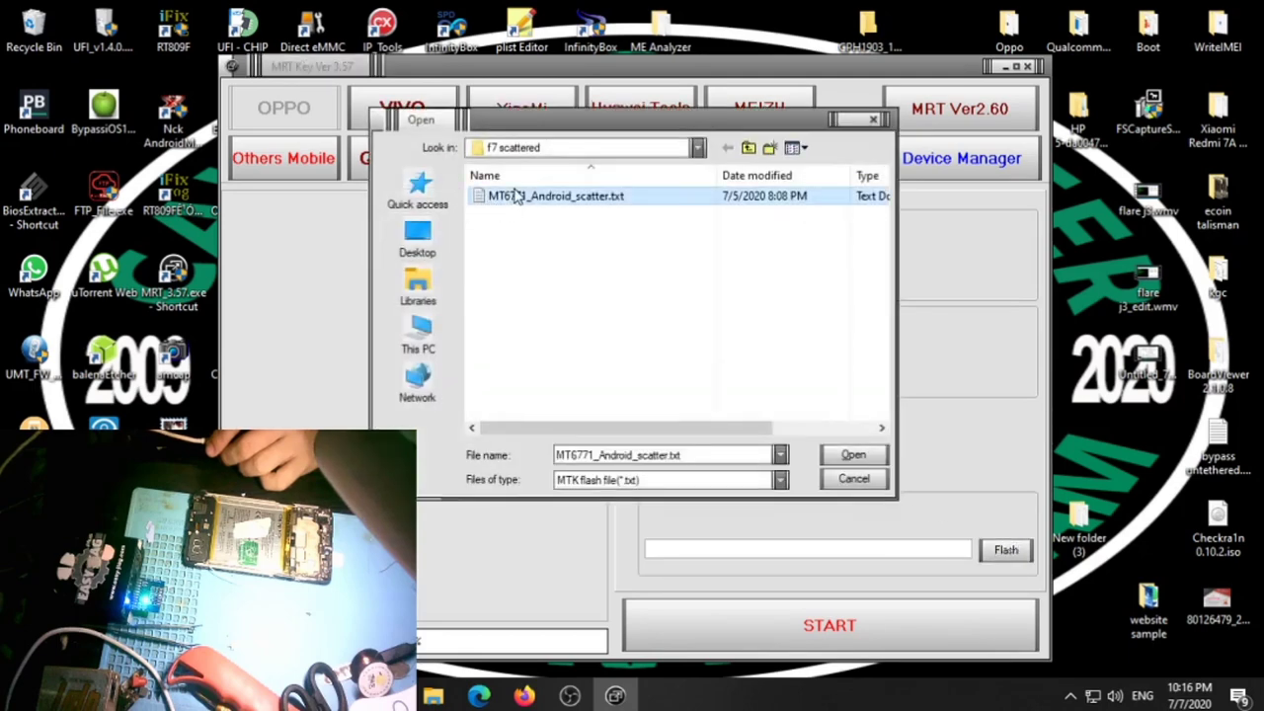
click(926, 630)
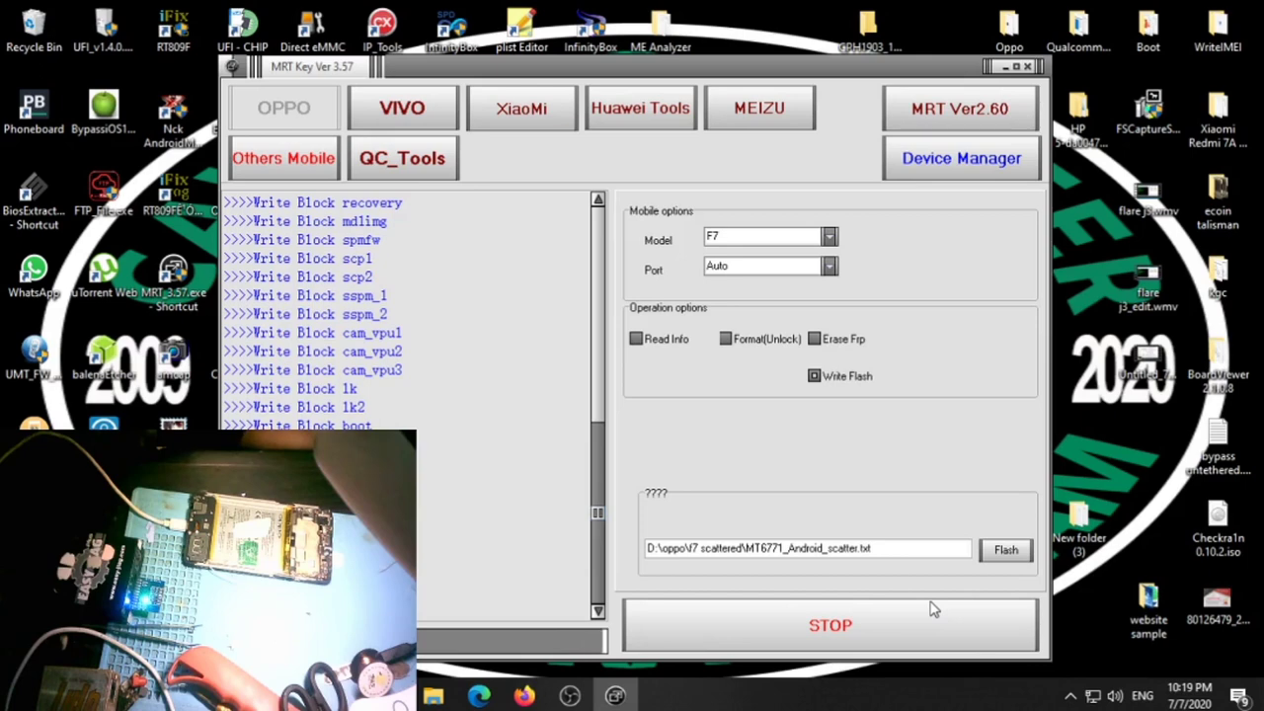
click(933, 609)
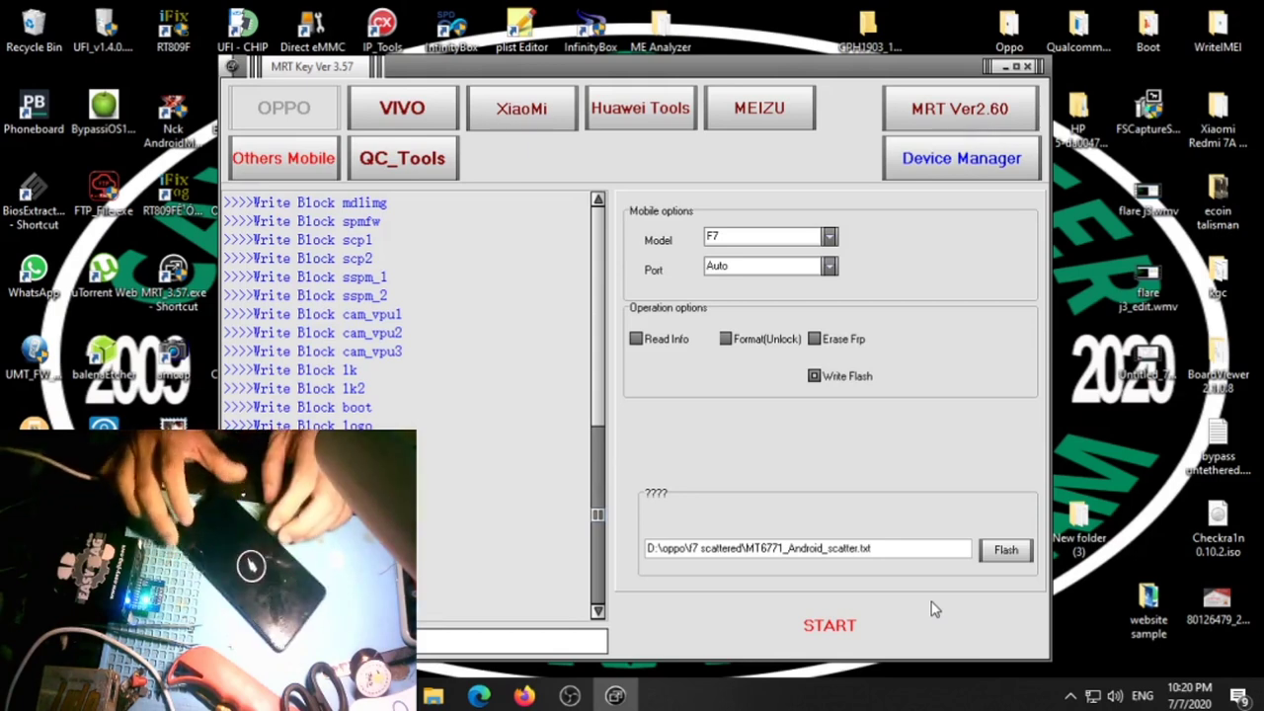
click(571, 696)
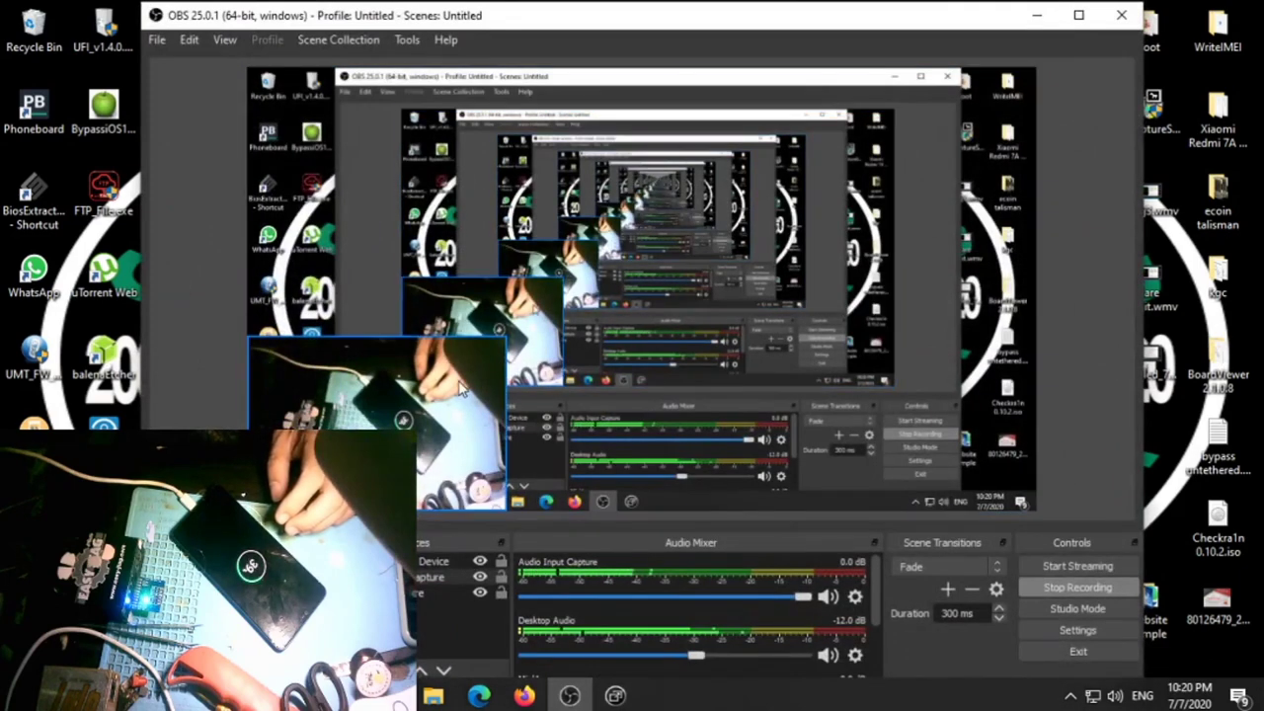
drag(503, 338, 1036, 71)
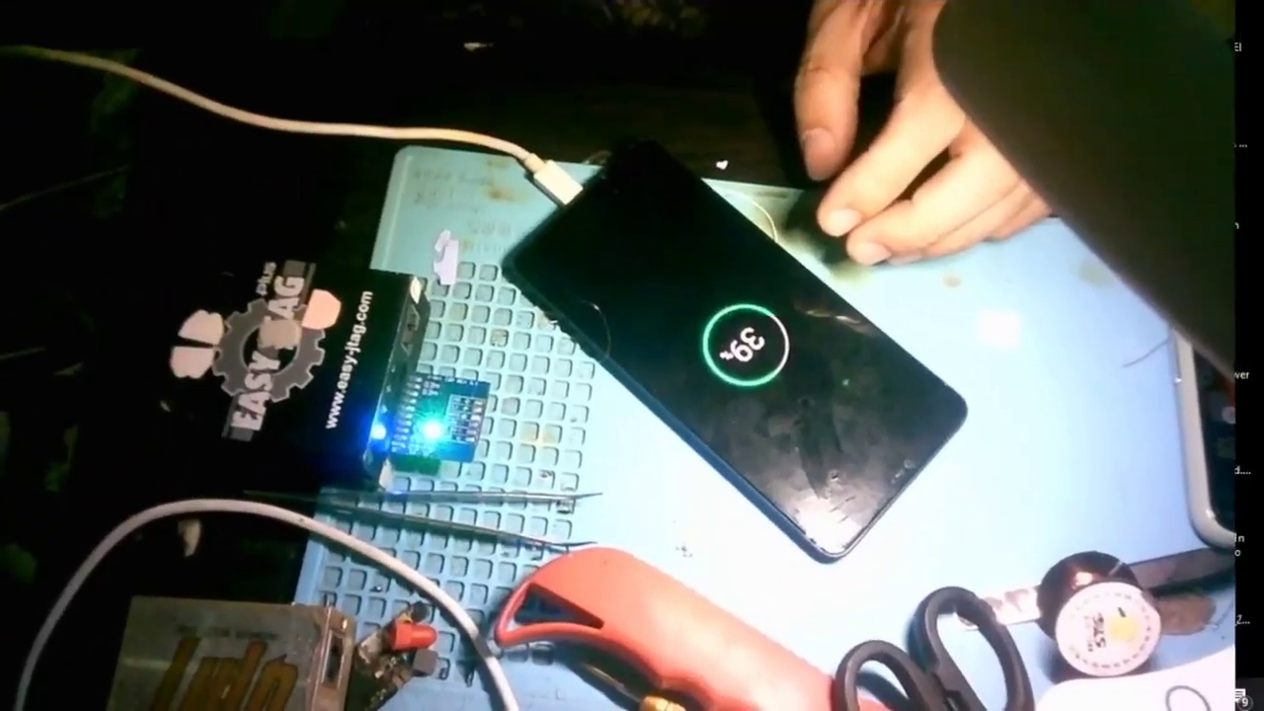